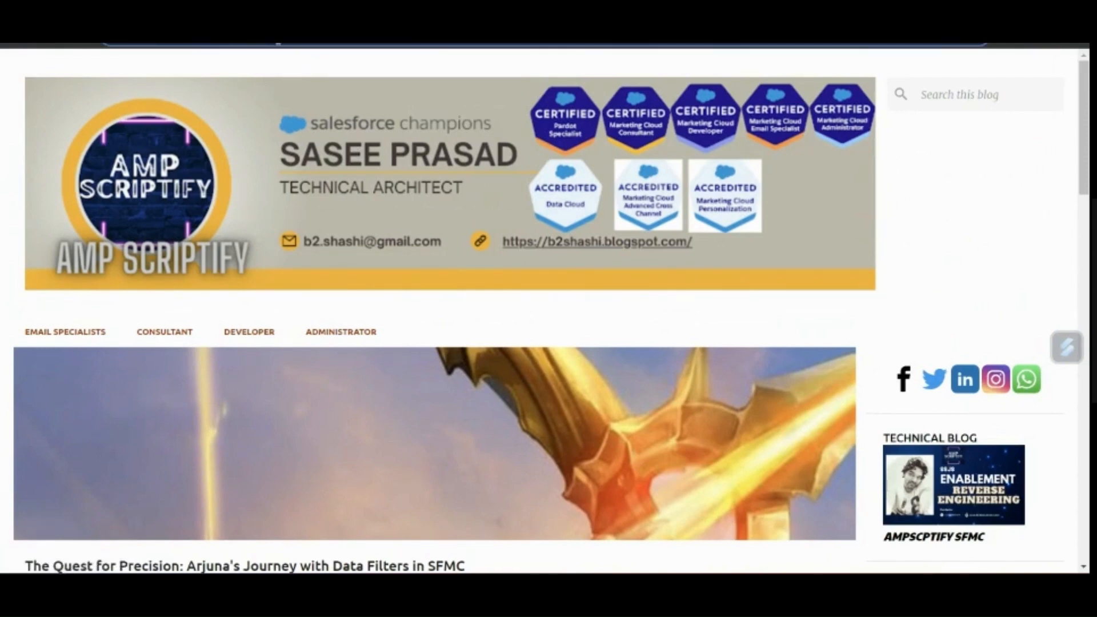
Open the blog post "The Quest for Precision: Arjuna's Journey with Data Filters in SFMC" and read its introduction.
{"action": "scroll", "coordinate": [392, 274], "scroll_direction": "down", "scroll_amount": 3}
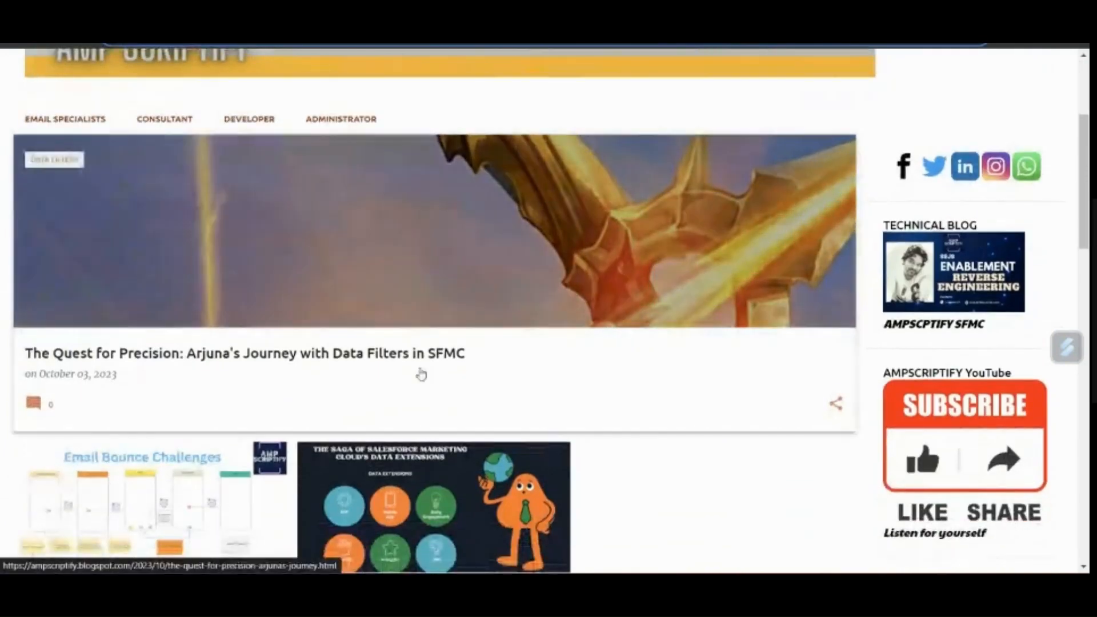
{"action": "left_click", "coordinate": [341, 361]}
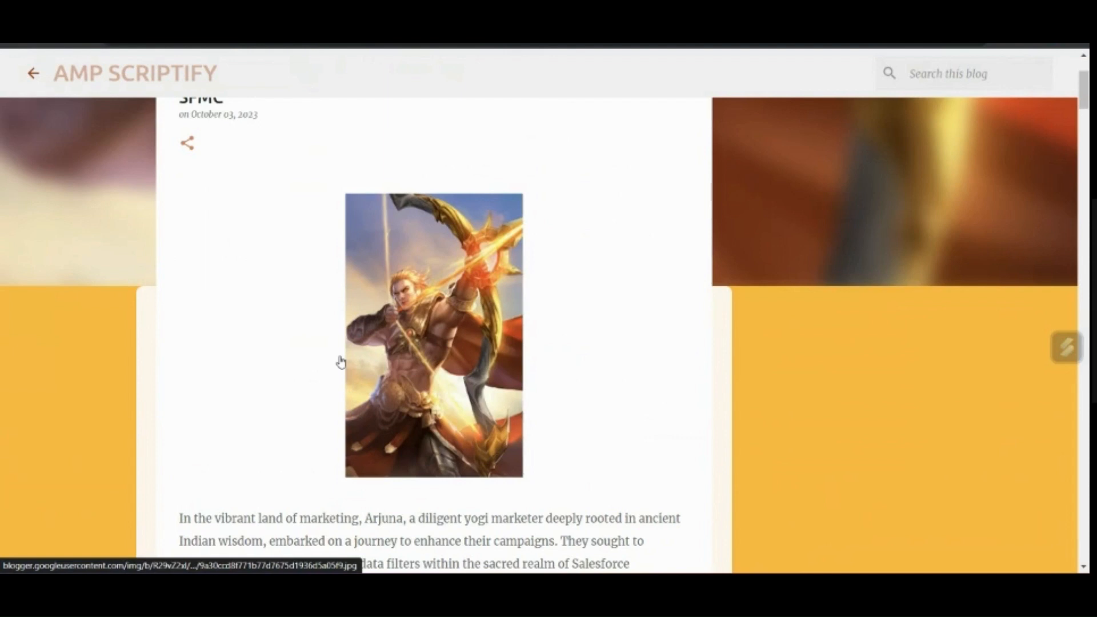
{"action": "scroll", "coordinate": [392, 324], "scroll_direction": "down", "scroll_amount": 3}
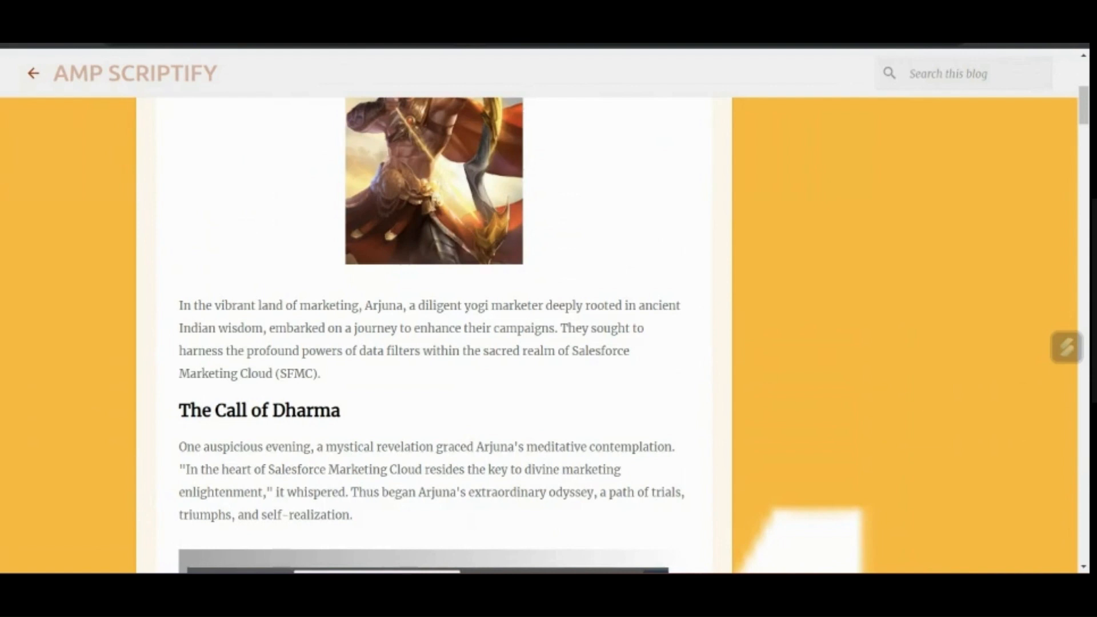
Switch to Salesforce Marketing Cloud and open the Customer Profile data extensions folder in Email Studio.
{"action": "left_click", "coordinate": [587, 529]}
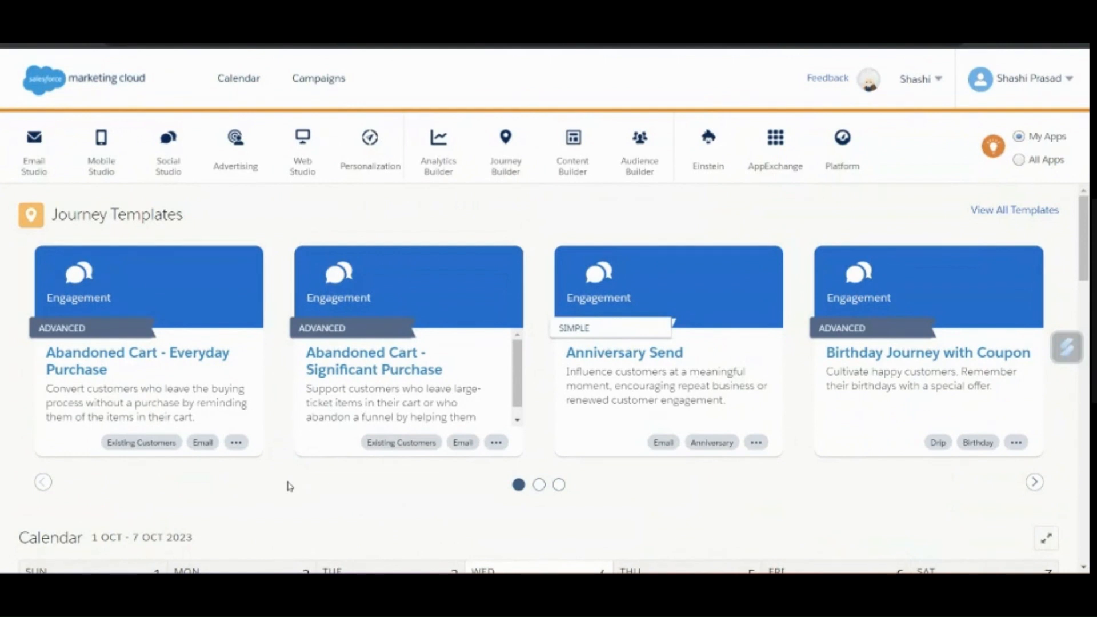
{"action": "mouse_move", "coordinate": [21, 169]}
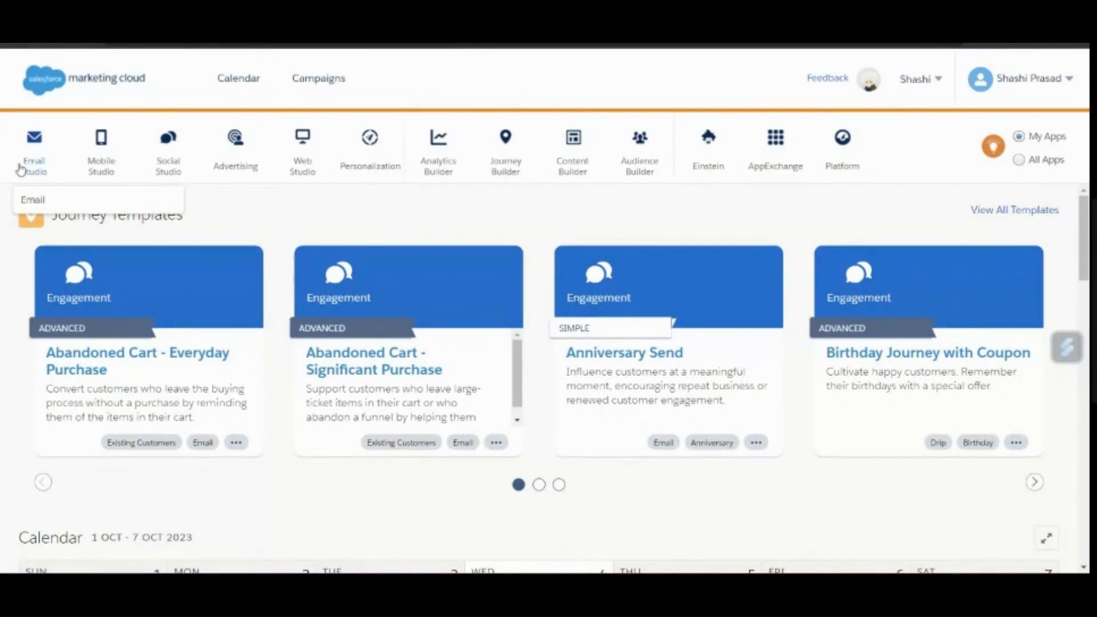
{"action": "left_click", "coordinate": [57, 204]}
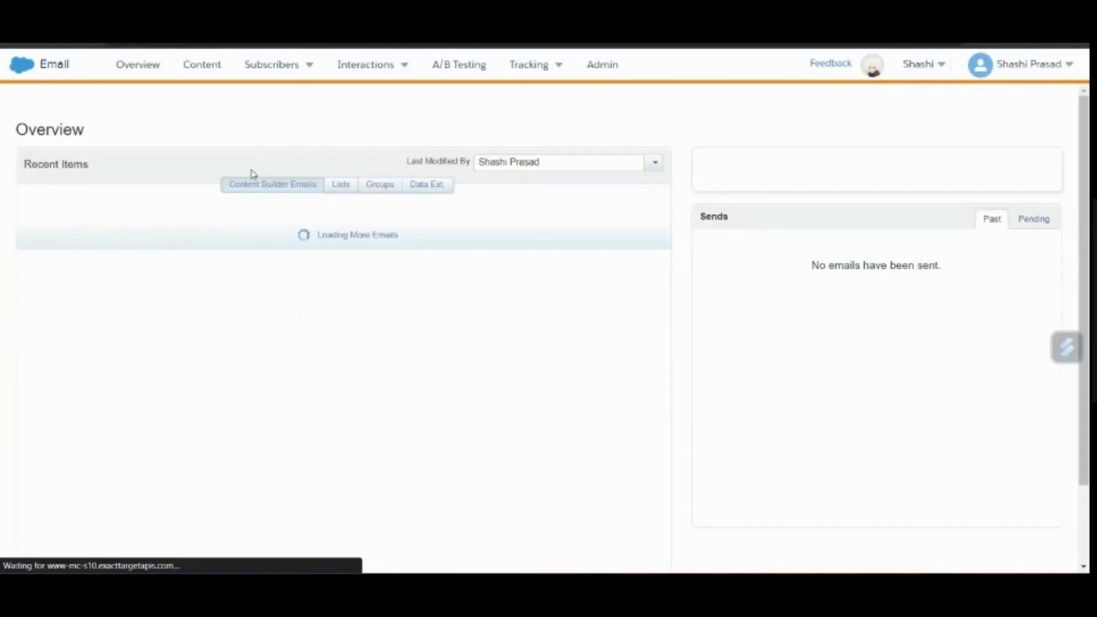
{"action": "mouse_move", "coordinate": [270, 73]}
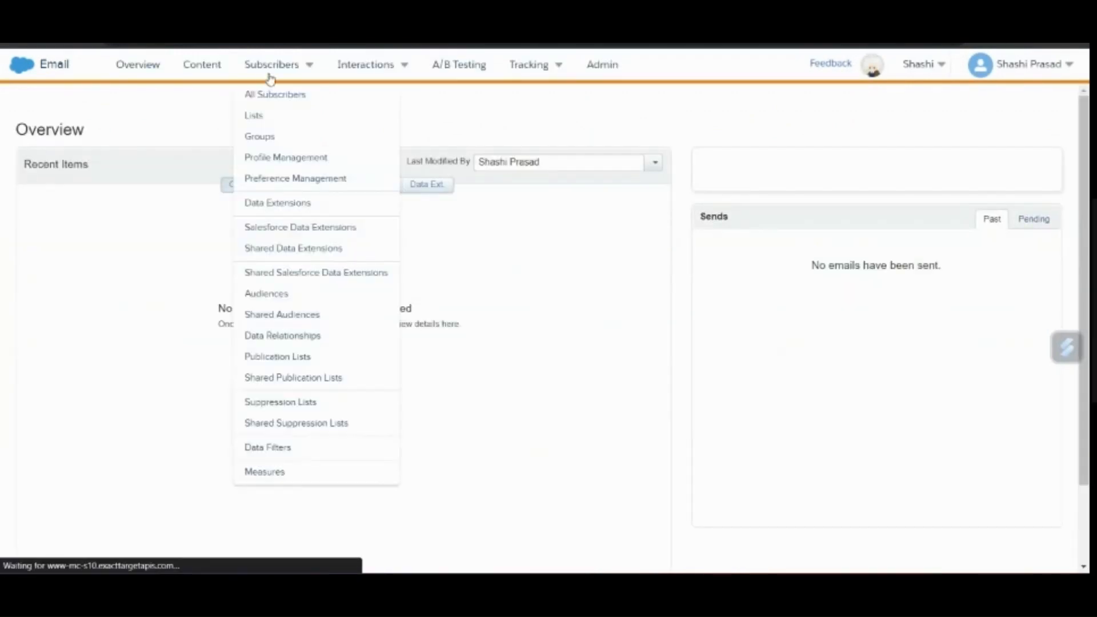
{"action": "left_click", "coordinate": [295, 205]}
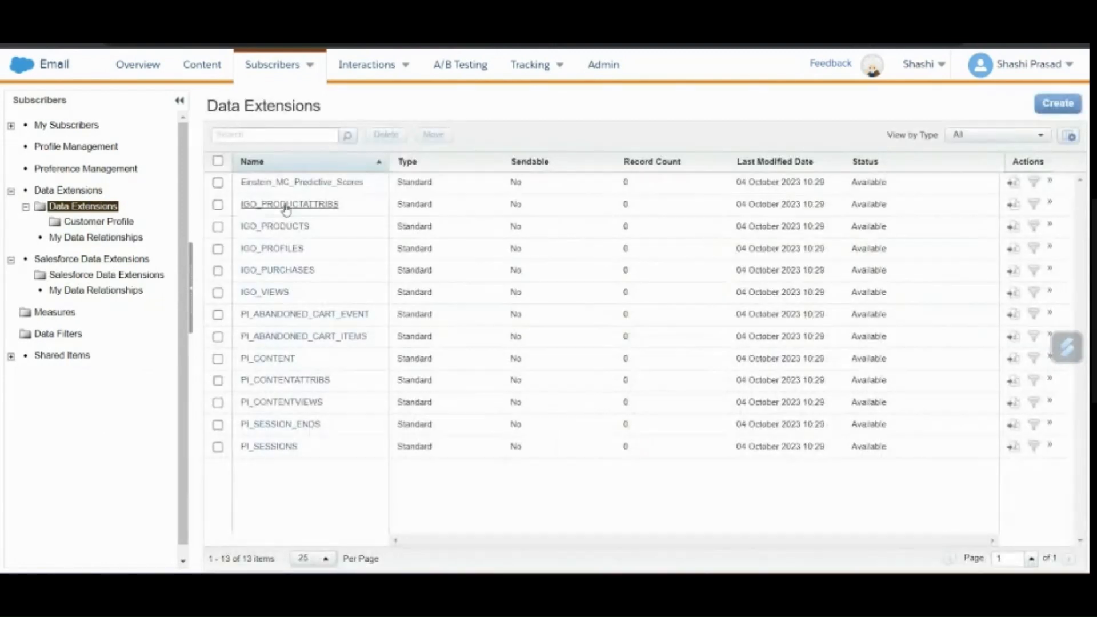
{"action": "left_click", "coordinate": [97, 224]}
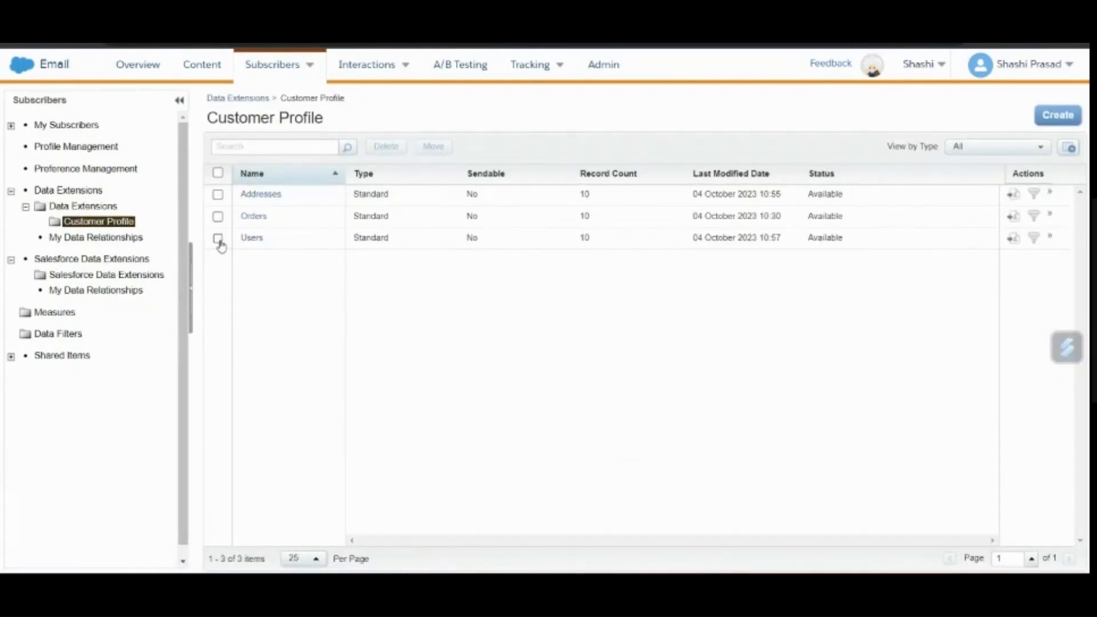
{"action": "left_click", "coordinate": [218, 227]}
{"action": "left_click", "coordinate": [218, 204]}
{"action": "left_click", "coordinate": [218, 183]}
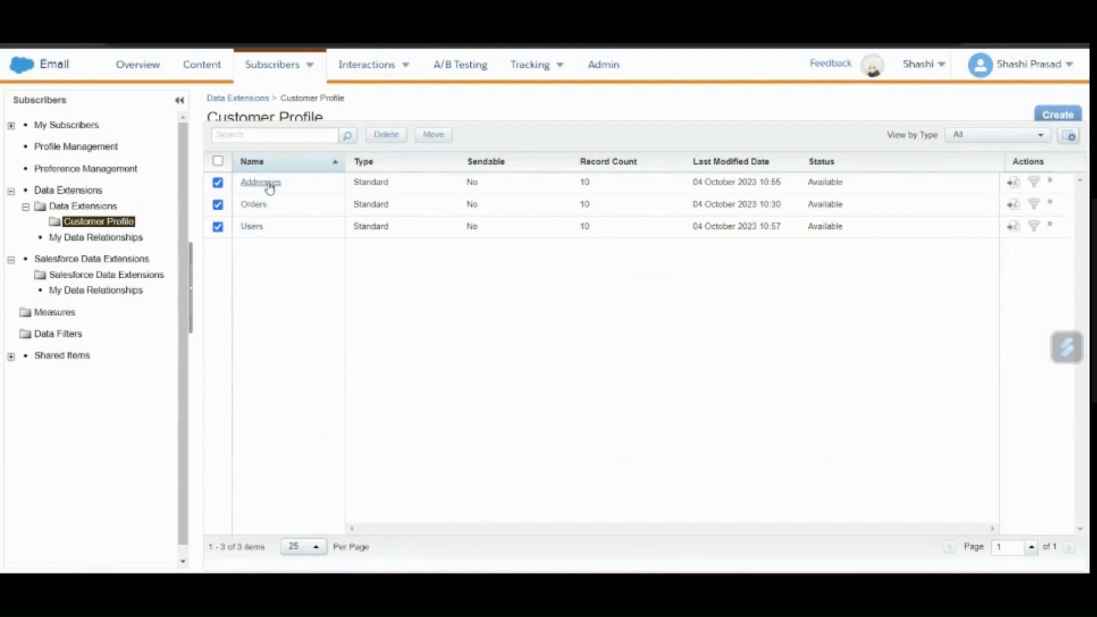
{"action": "left_click", "coordinate": [289, 299]}
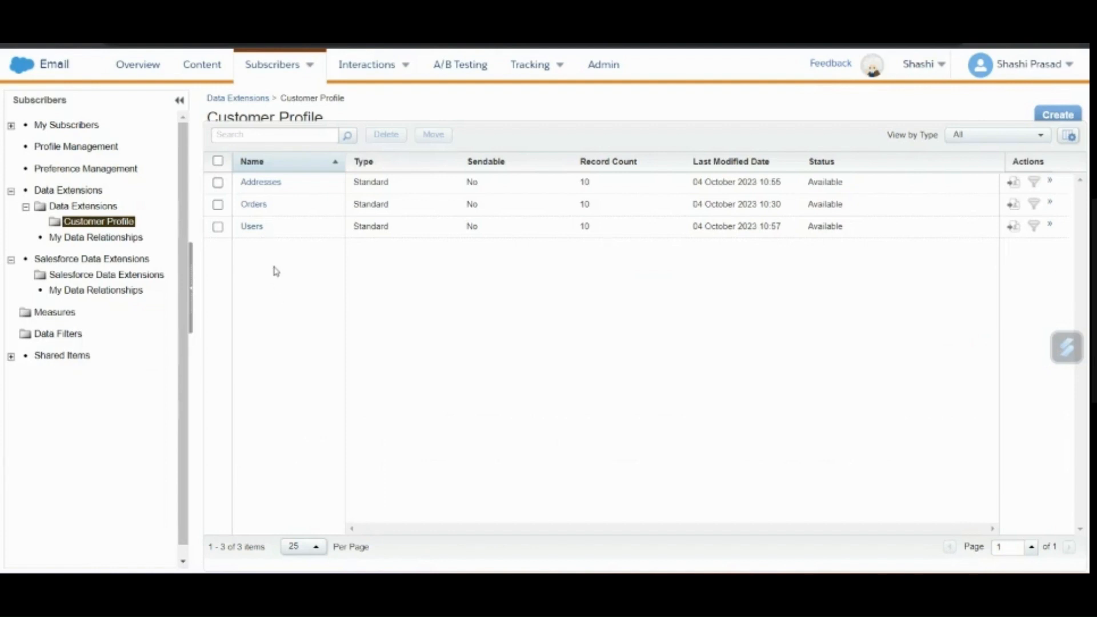
Open the Users data extension and review its fields from UserID through Gender.
{"action": "left_click", "coordinate": [252, 227]}
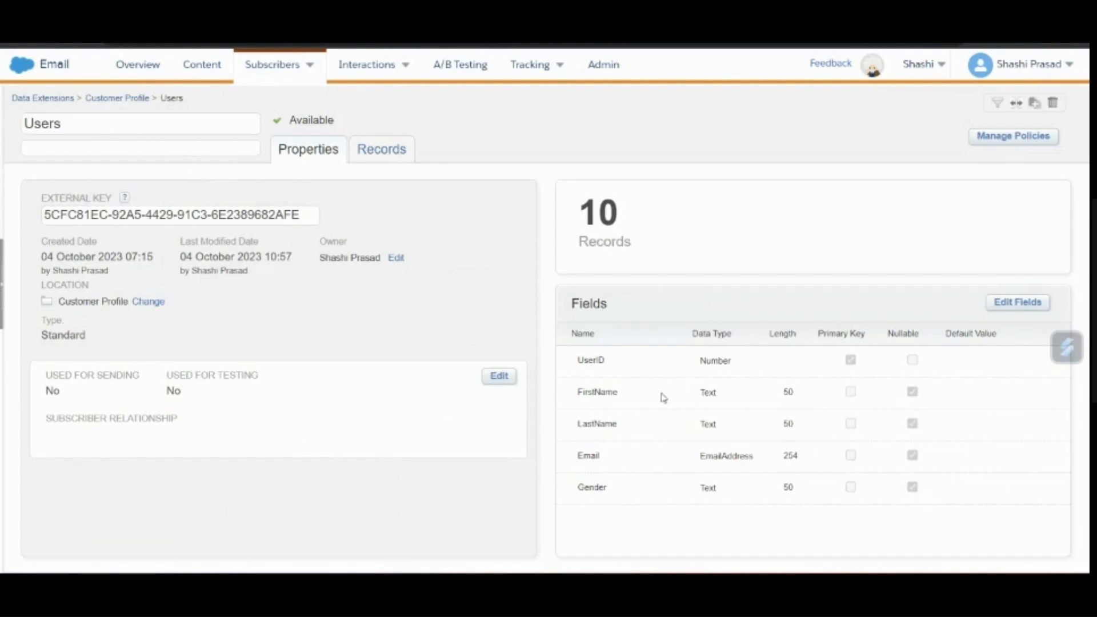
{"action": "double_click", "coordinate": [595, 362]}
{"action": "double_click", "coordinate": [598, 392]}
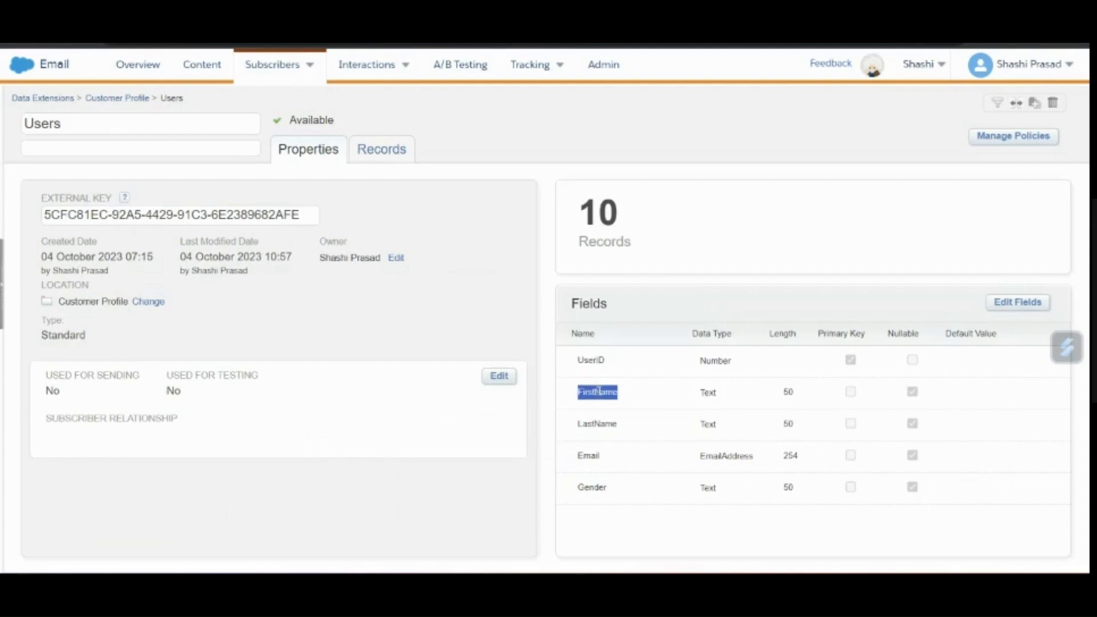
{"action": "double_click", "coordinate": [610, 424]}
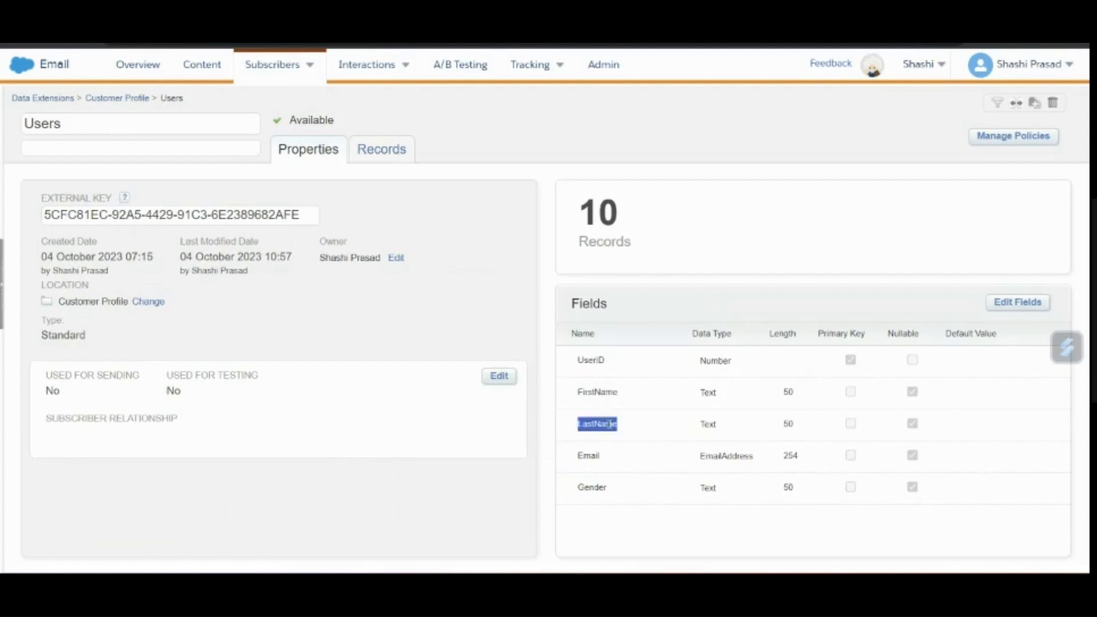
{"action": "double_click", "coordinate": [595, 456]}
{"action": "double_click", "coordinate": [599, 490]}
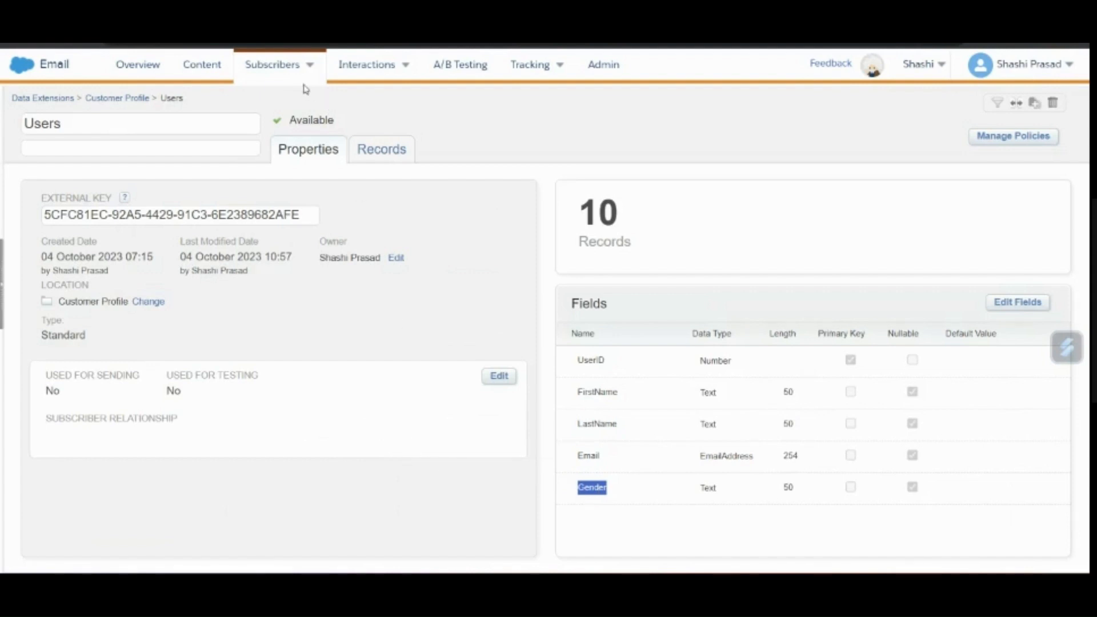
Create a folder named Groupings under the subscribers' Data Filters.
{"action": "mouse_move", "coordinate": [274, 66]}
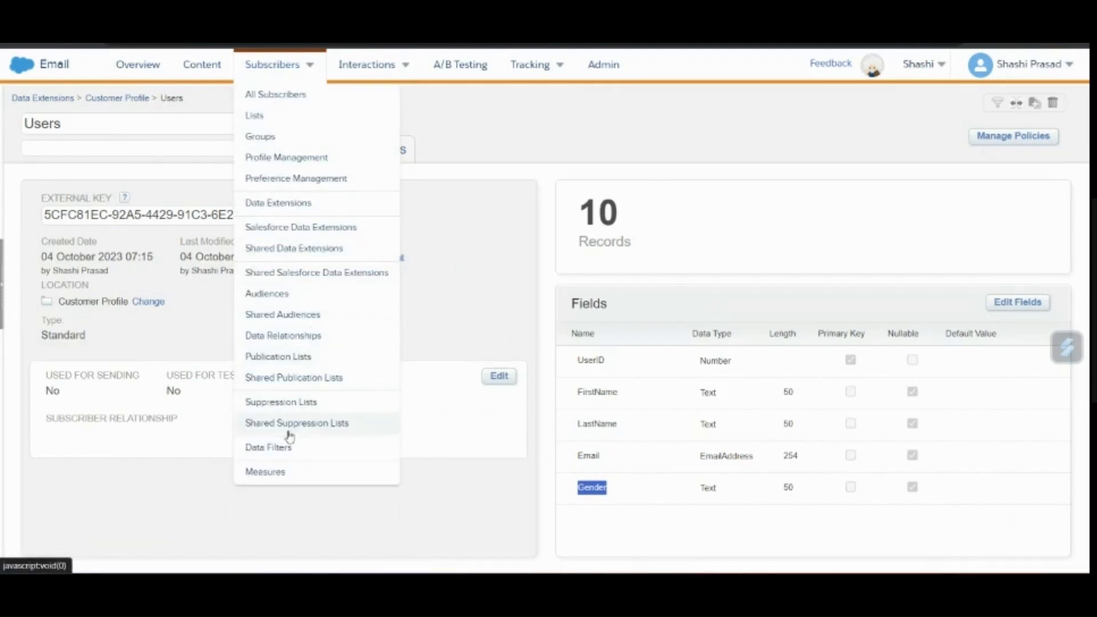
{"action": "left_click", "coordinate": [289, 453]}
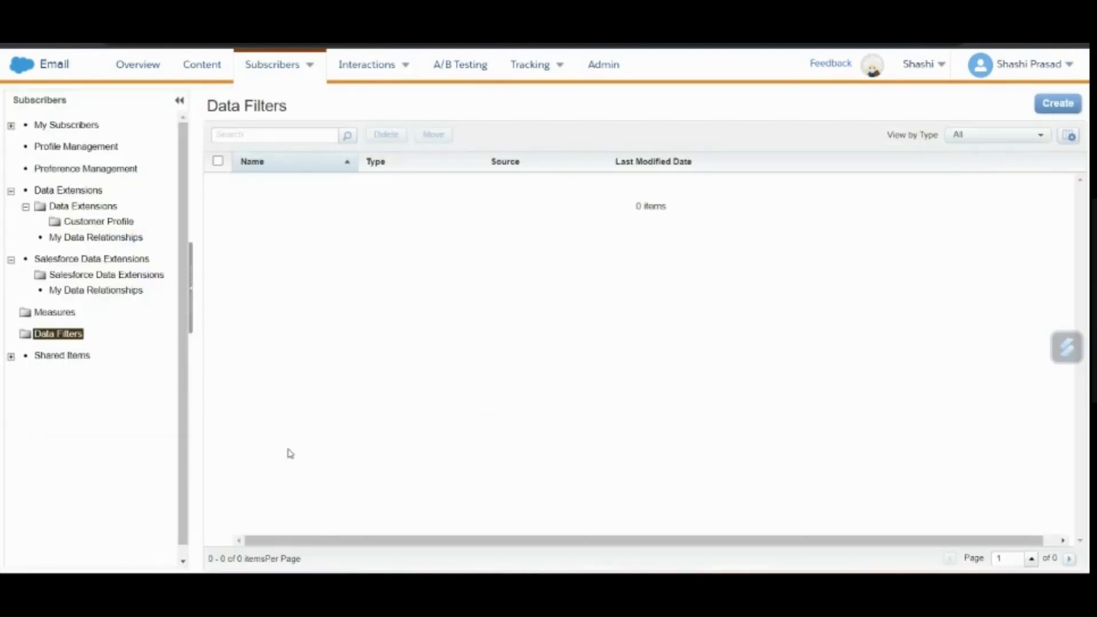
{"action": "left_click", "coordinate": [57, 339]}
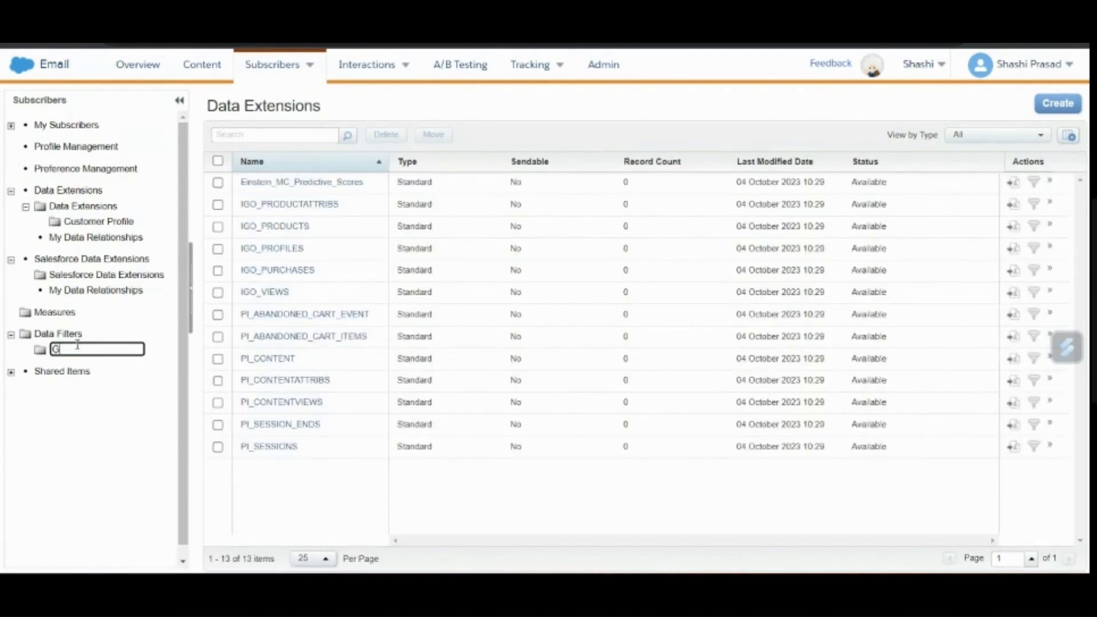
{"action": "key", "text": "BackSpace"}
{"action": "type", "text": "Groupings"}
{"action": "key", "text": "Return"}
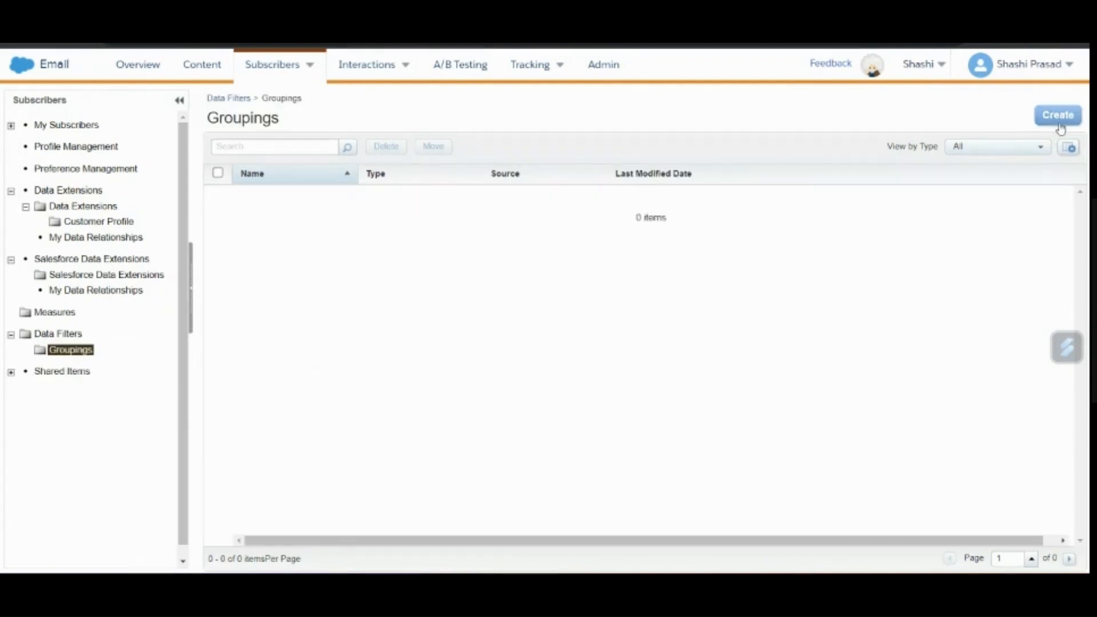
Start a data extension filter in the Groupings folder, using Users from the Customer Profile folder as its source.
{"action": "left_click", "coordinate": [1058, 116]}
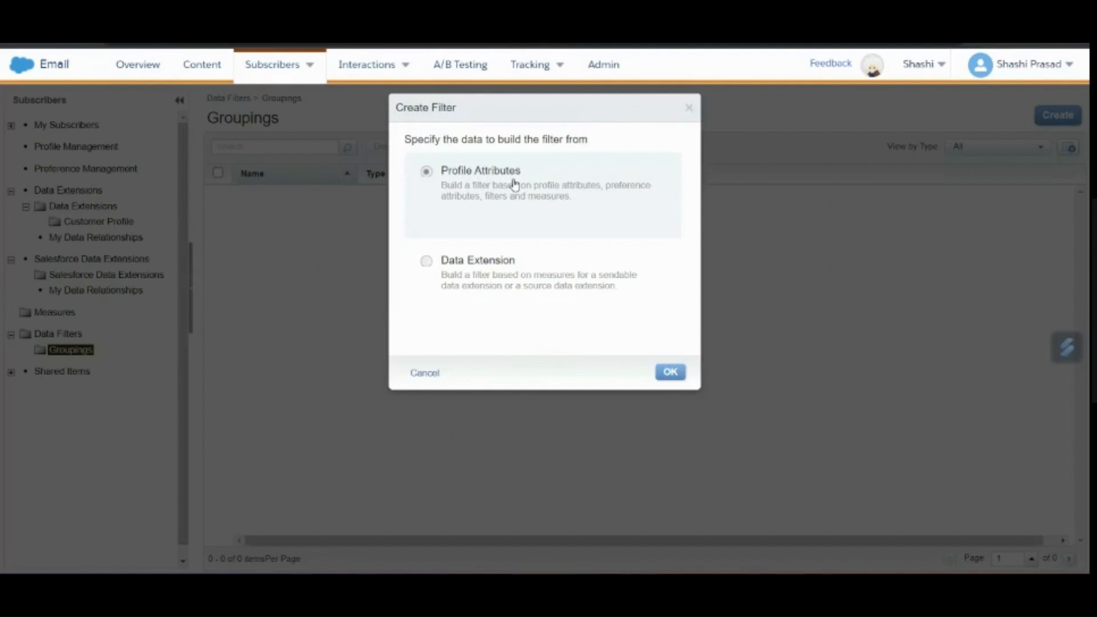
{"action": "left_click", "coordinate": [537, 282]}
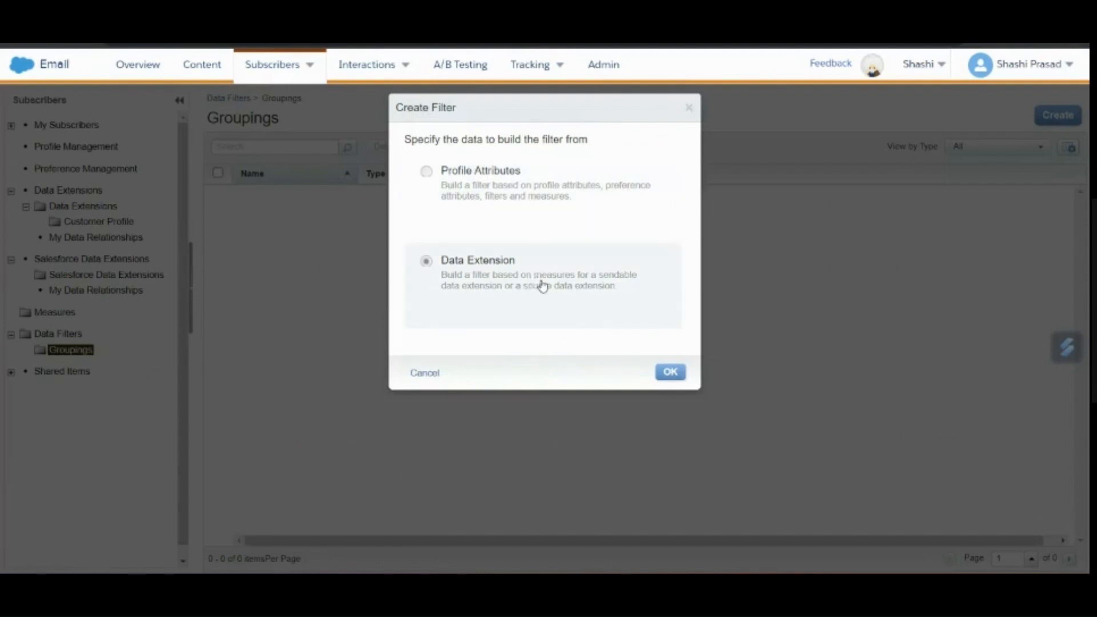
{"action": "left_click", "coordinate": [664, 373]}
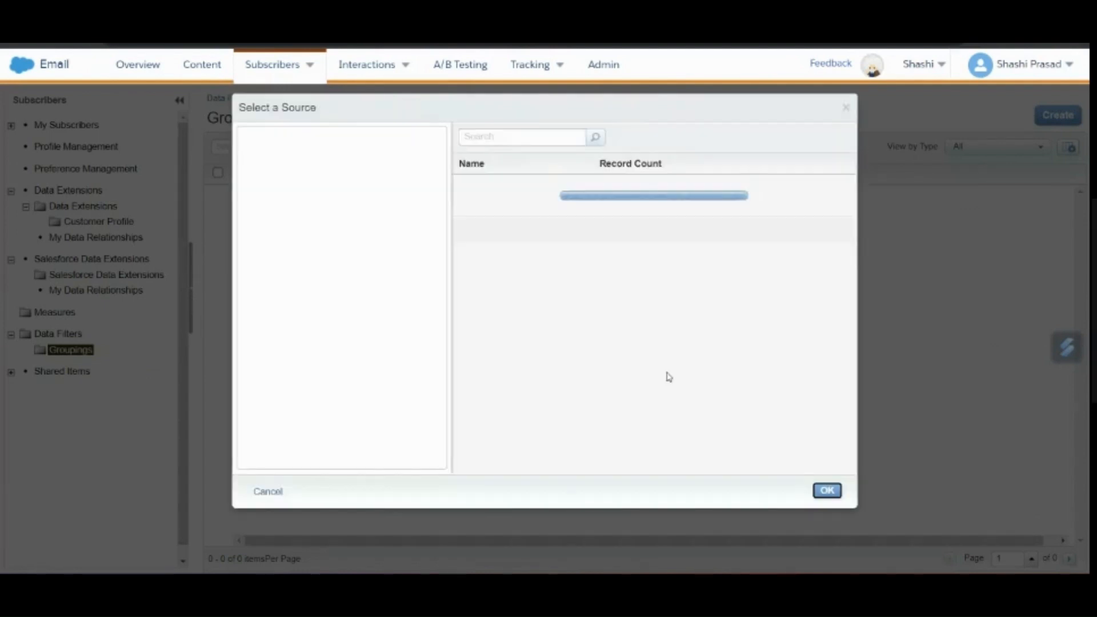
{"action": "left_click", "coordinate": [249, 144]}
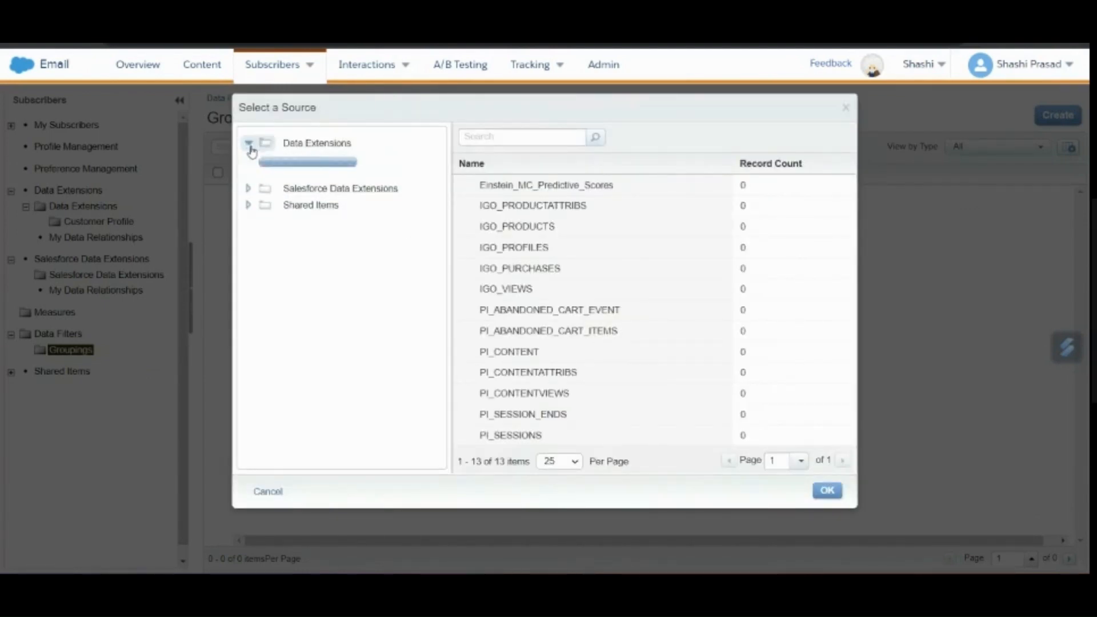
{"action": "left_click", "coordinate": [323, 160]}
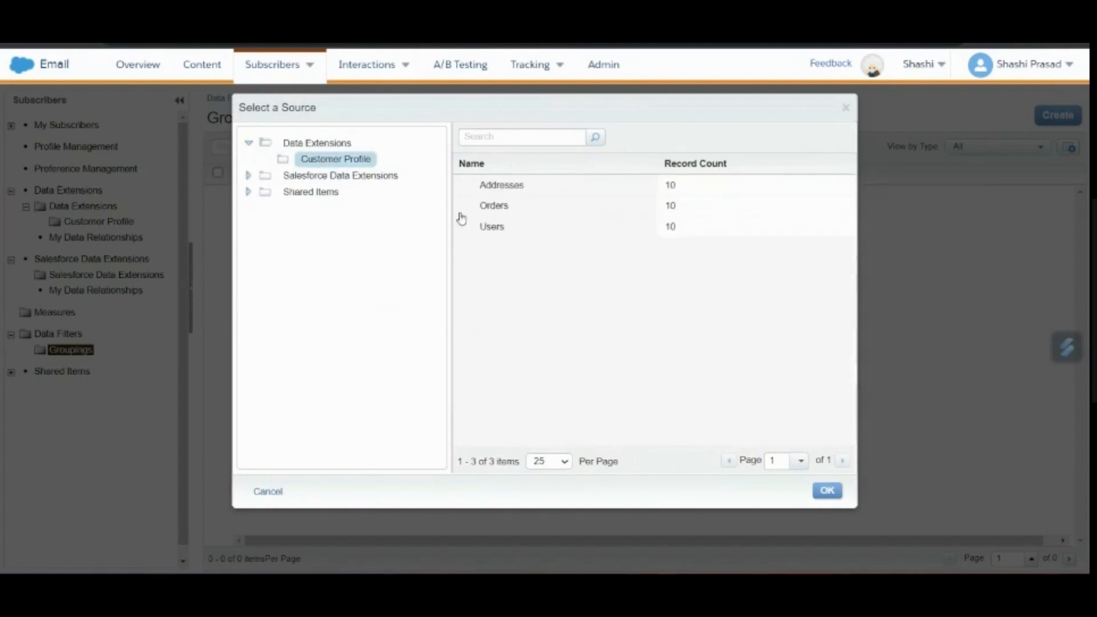
{"action": "left_click", "coordinate": [538, 236]}
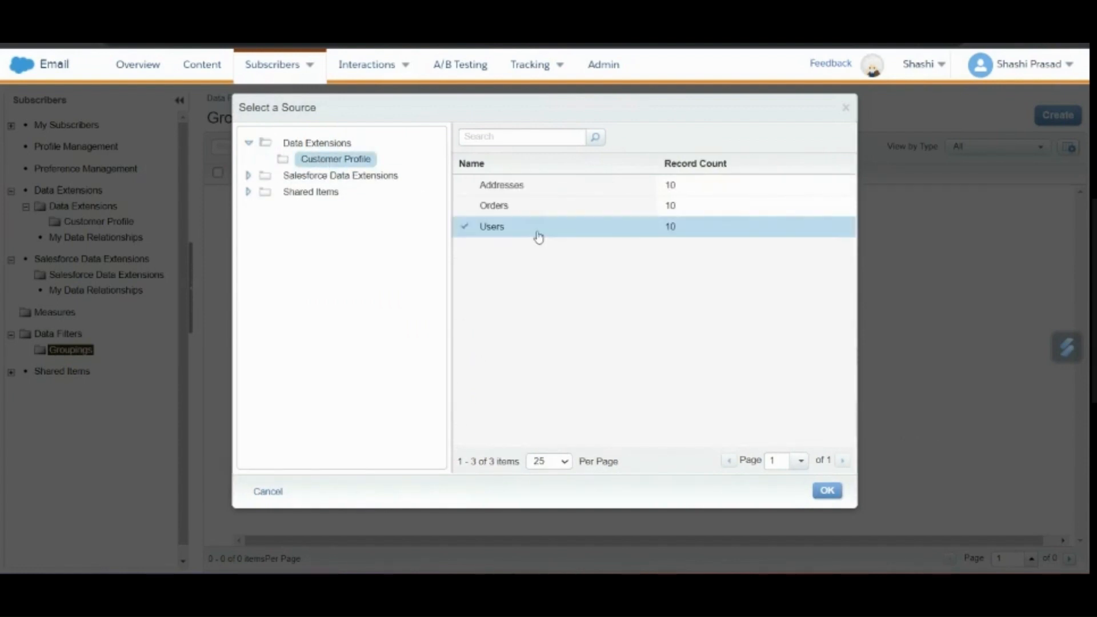
{"action": "left_click", "coordinate": [828, 491]}
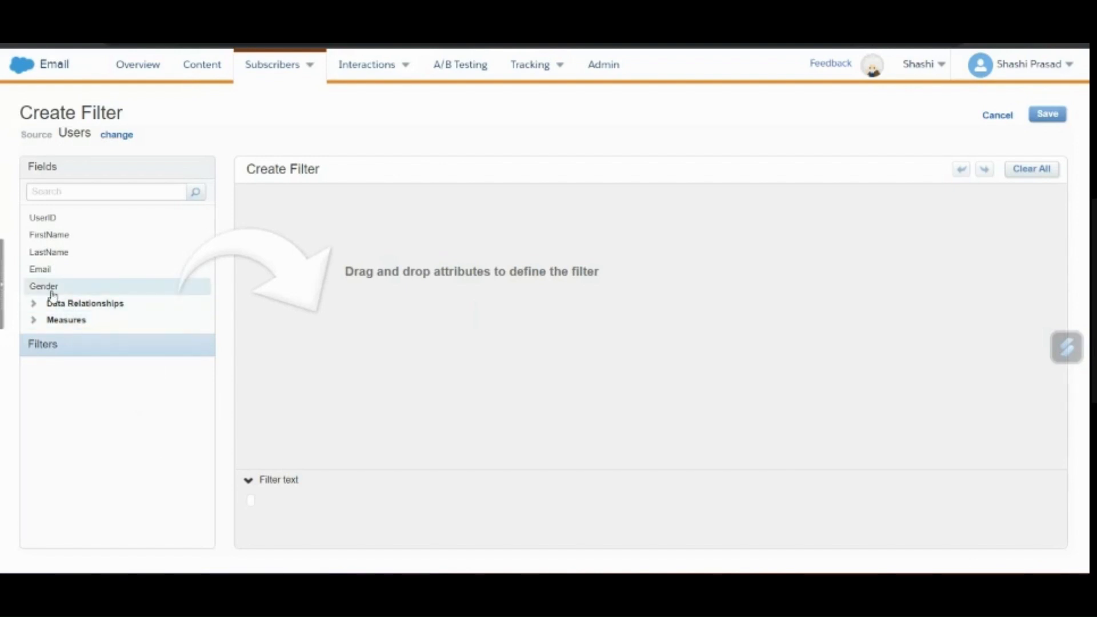
Add the Gender field to the filter with the condition is equal to Male.
{"action": "left_click_drag", "start_coordinate": [53, 295], "coordinate": [272, 211]}
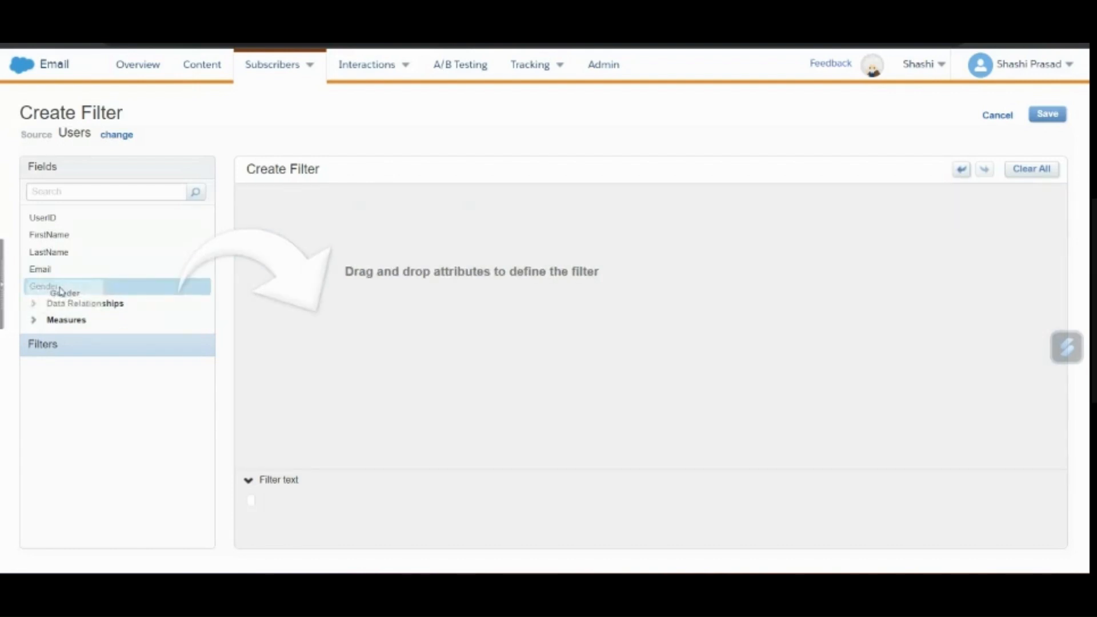
{"action": "left_click_drag", "start_coordinate": [61, 292], "coordinate": [280, 205]}
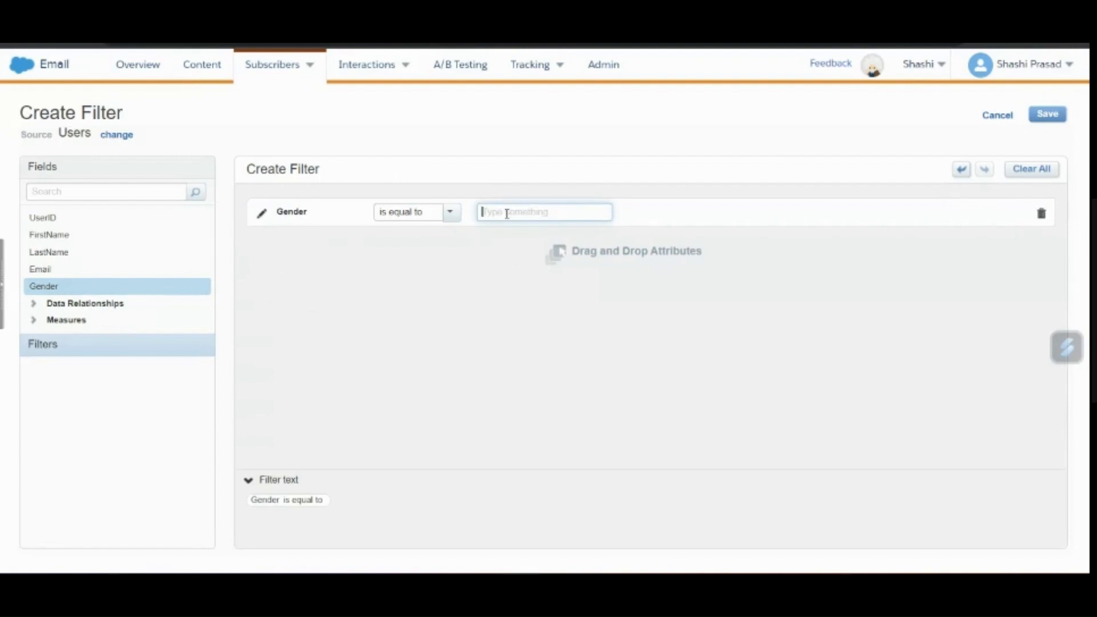
{"action": "type", "text": "Male"}
Save the filter as Male_Users in the Groupings folder.
{"action": "left_click", "coordinate": [1058, 119]}
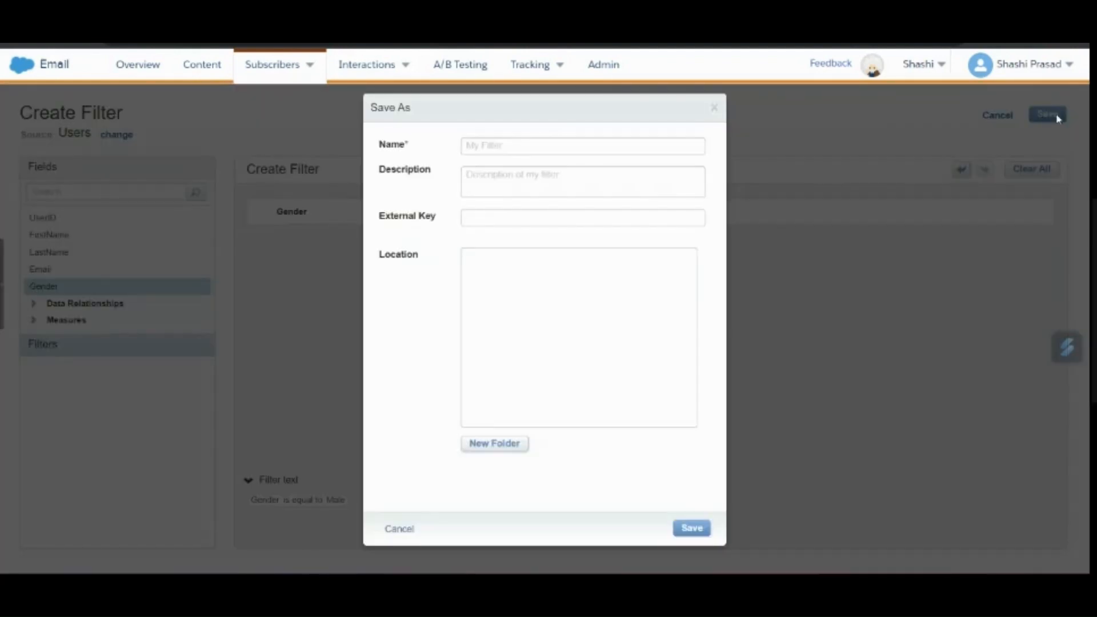
{"action": "left_click", "coordinate": [571, 147]}
{"action": "type", "text": "Male"}
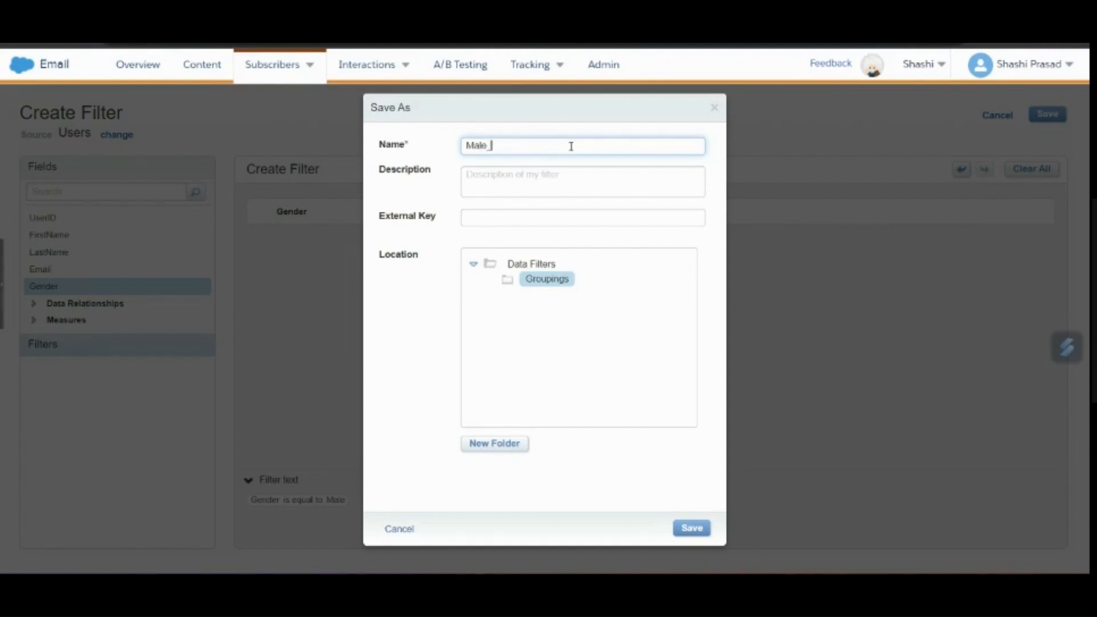
{"action": "type", "text": "_Users"}
{"action": "left_click", "coordinate": [542, 284]}
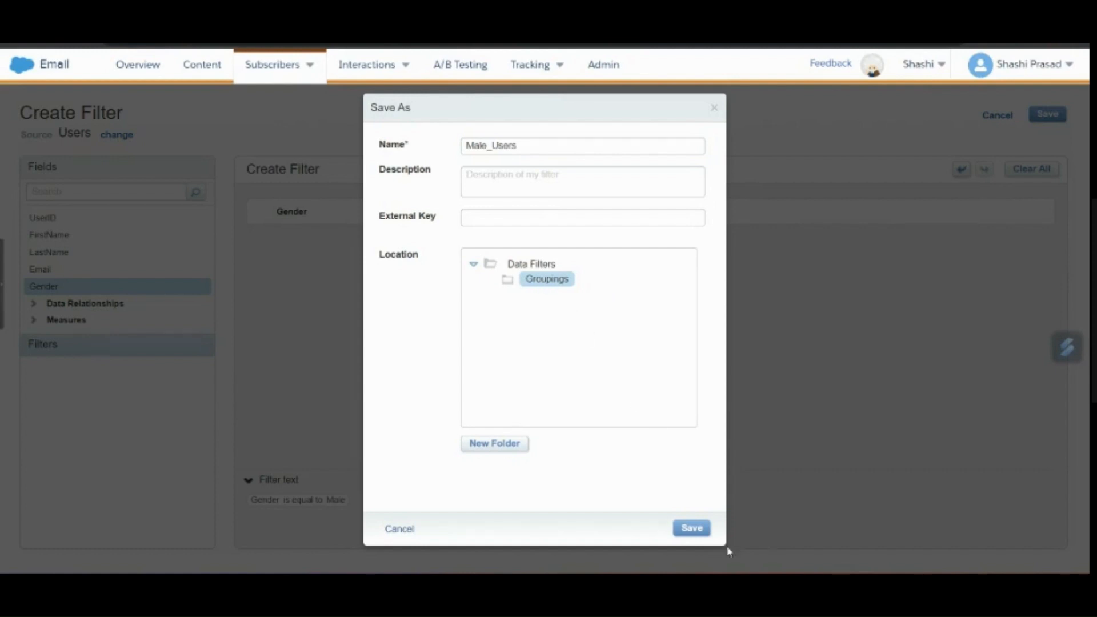
{"action": "left_click", "coordinate": [692, 528]}
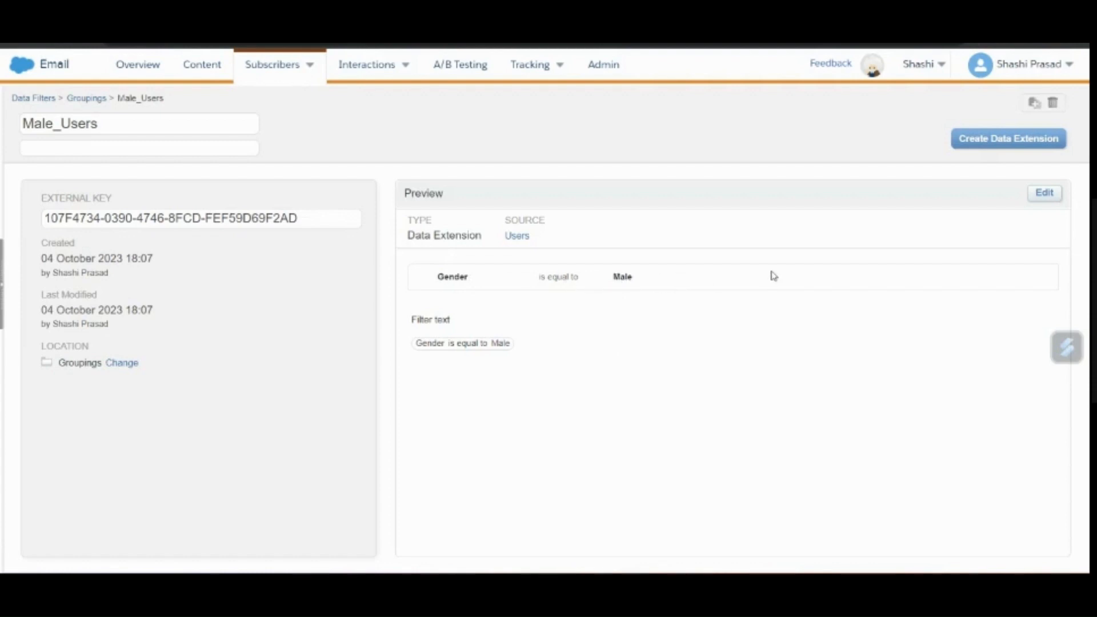
Create a filtered data extension named Male_Users from the Male_Users filter in the Customer Profile folder.
{"action": "left_click", "coordinate": [983, 147]}
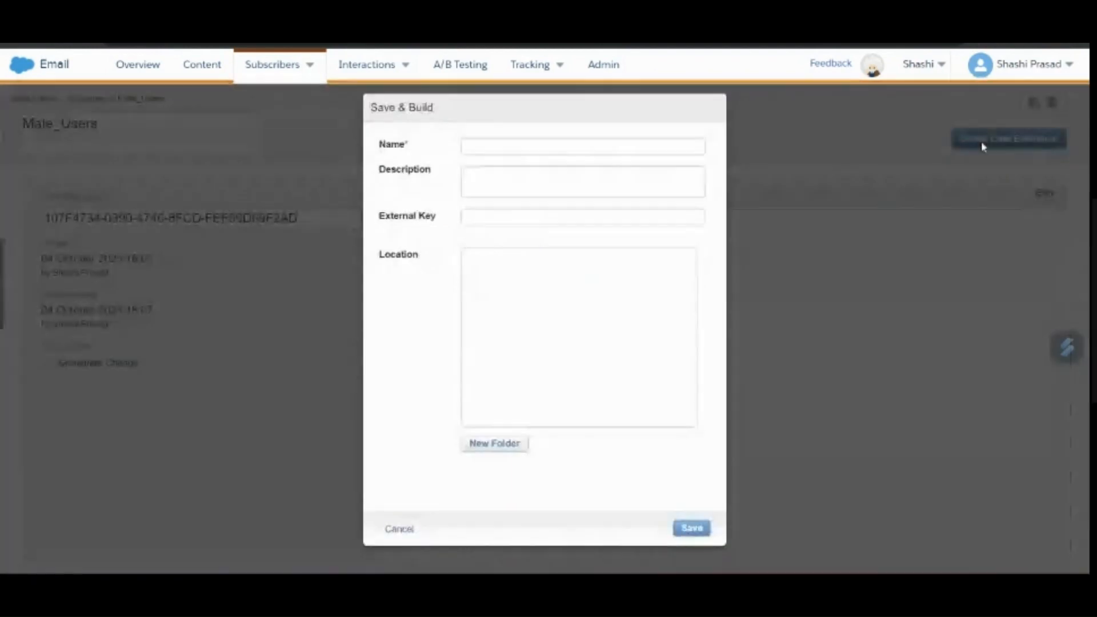
{"action": "left_click", "coordinate": [549, 148]}
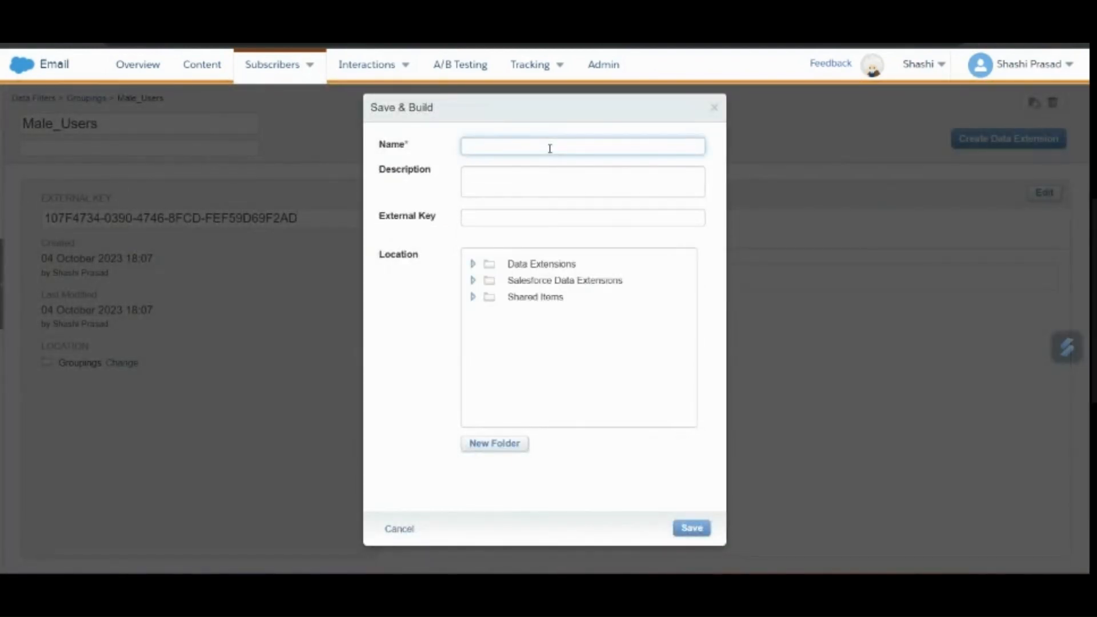
{"action": "type", "text": "Male_Users"}
{"action": "left_click", "coordinate": [473, 266]}
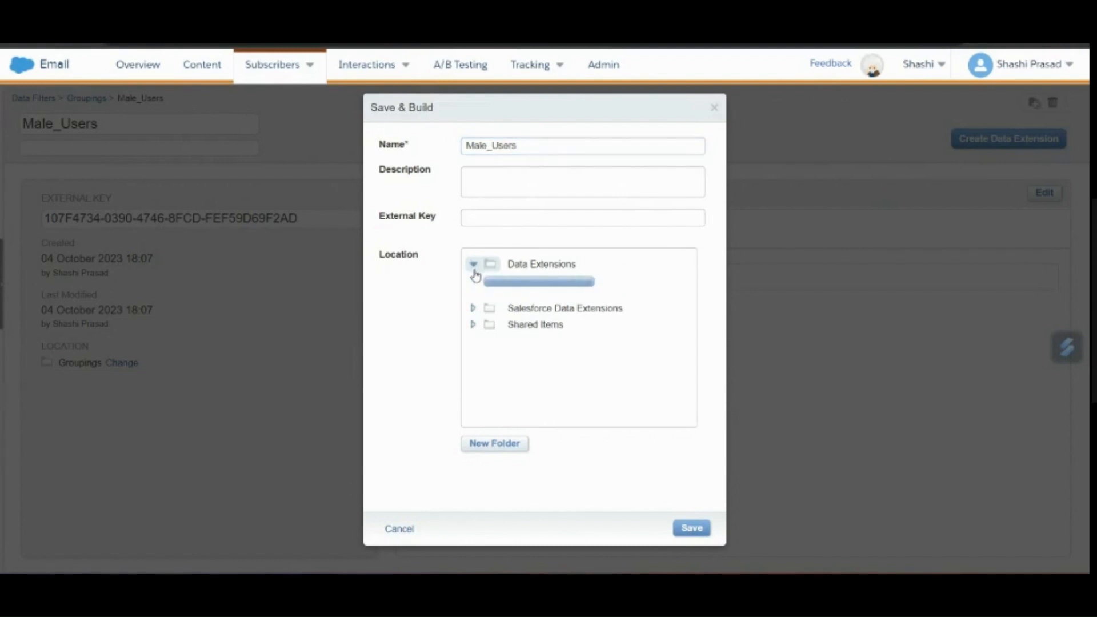
{"action": "left_click", "coordinate": [538, 283]}
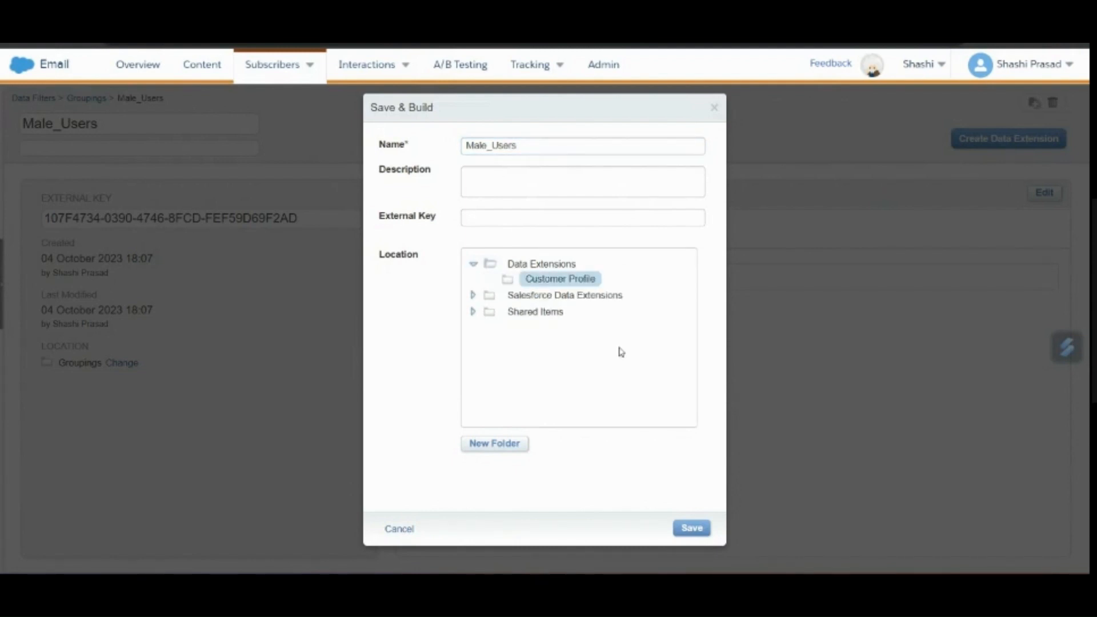
{"action": "left_click", "coordinate": [701, 535]}
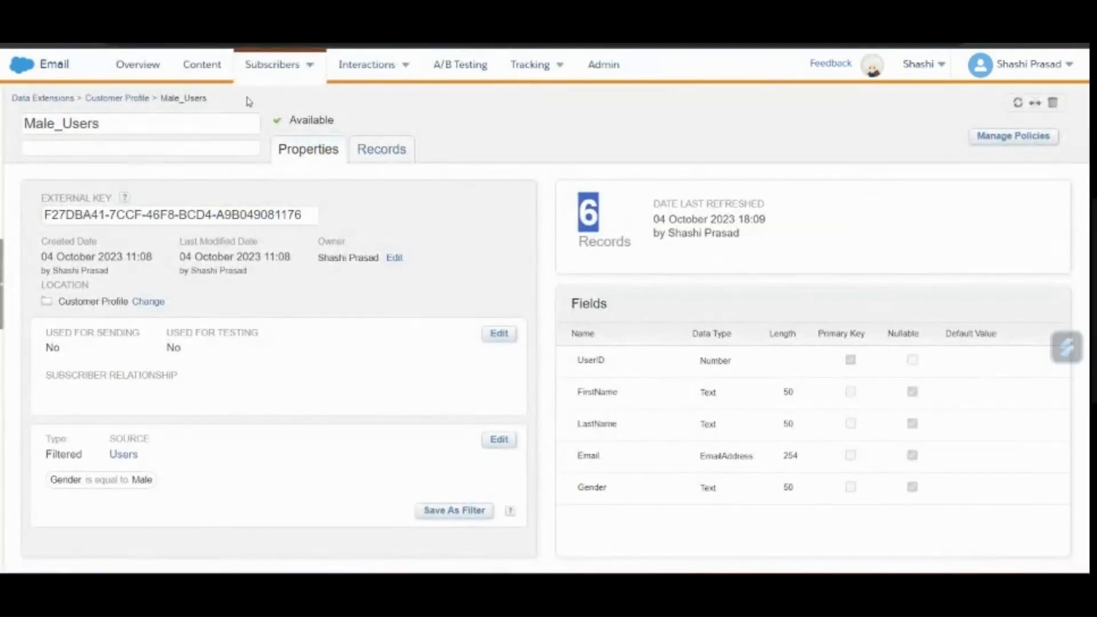
Start another data extension filter in the Groupings folder of Data Filters, using Users from Customer Profile as its source.
{"action": "mouse_move", "coordinate": [276, 77]}
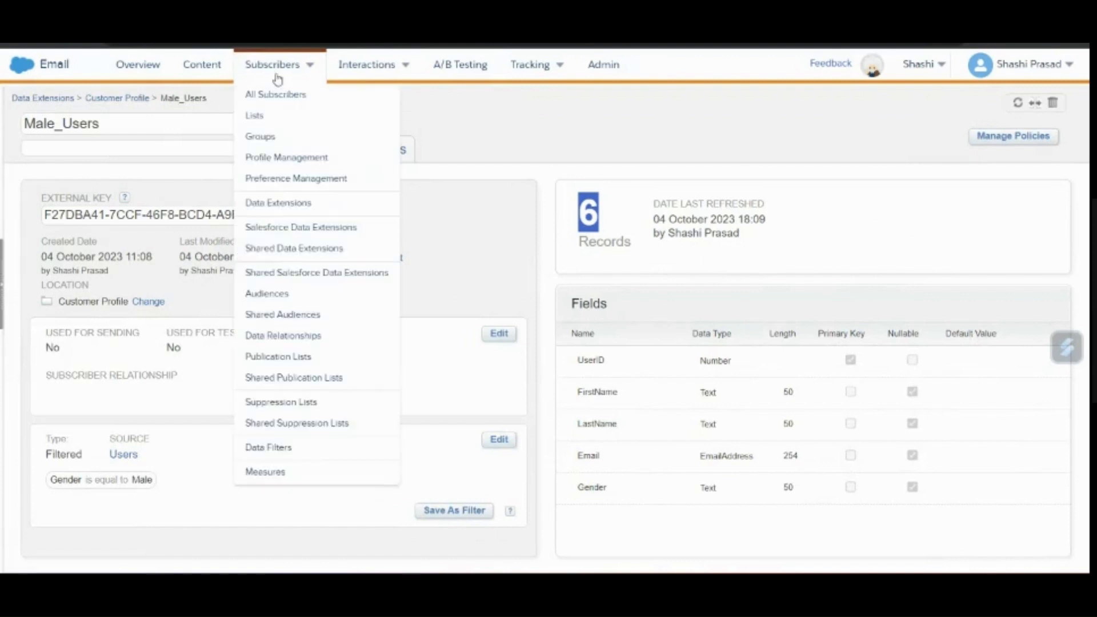
{"action": "left_click", "coordinate": [292, 448]}
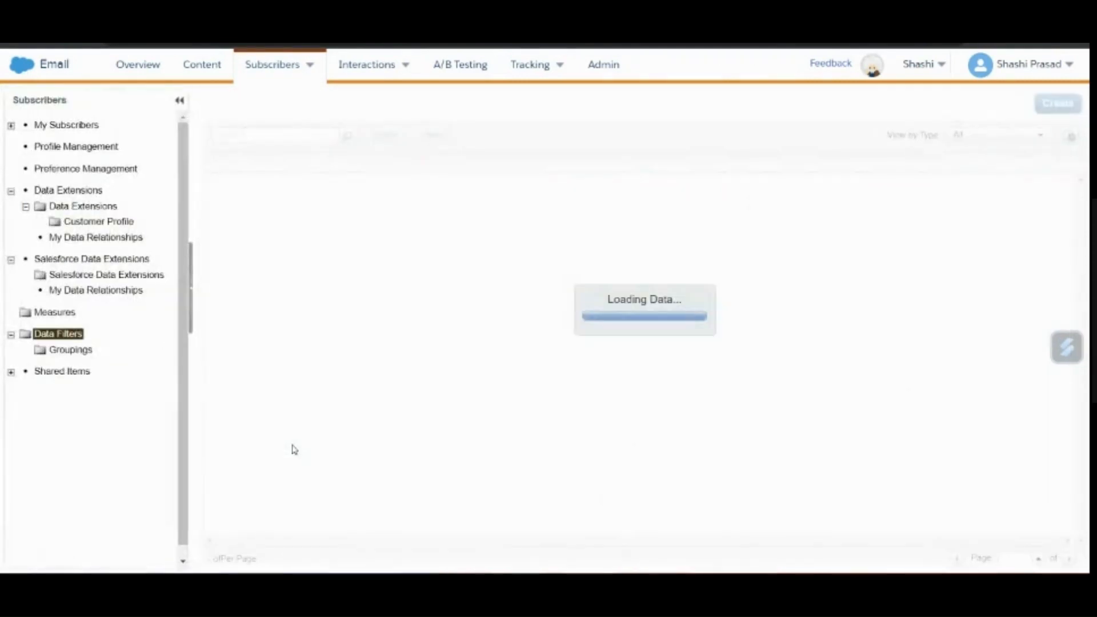
{"action": "left_click", "coordinate": [70, 349]}
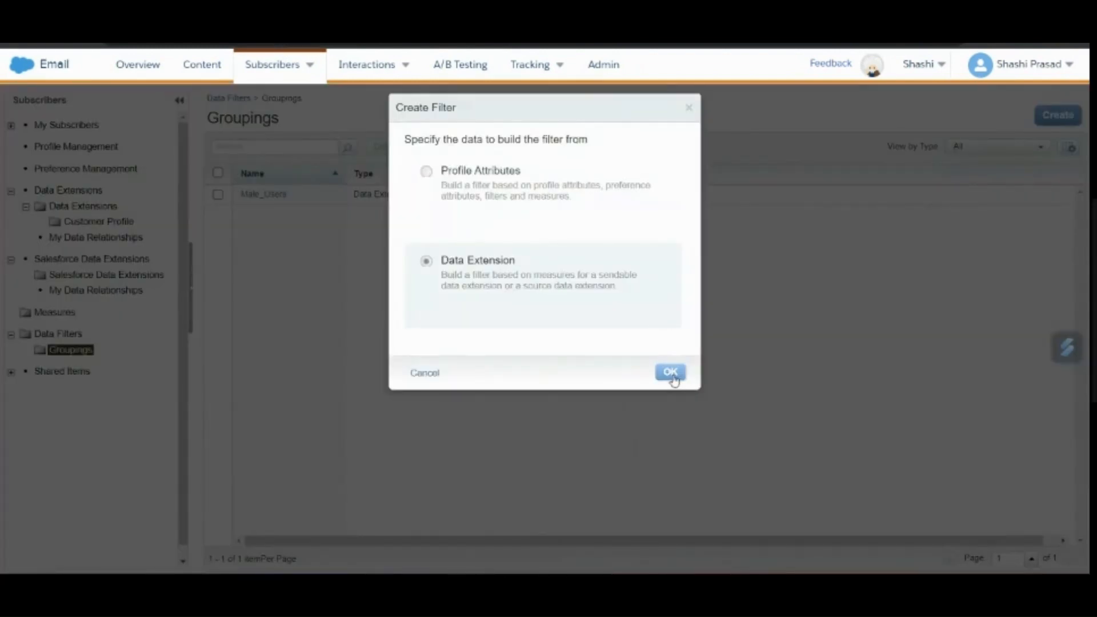
{"action": "left_click", "coordinate": [671, 373]}
{"action": "left_click", "coordinate": [317, 143]}
{"action": "left_click", "coordinate": [336, 159]}
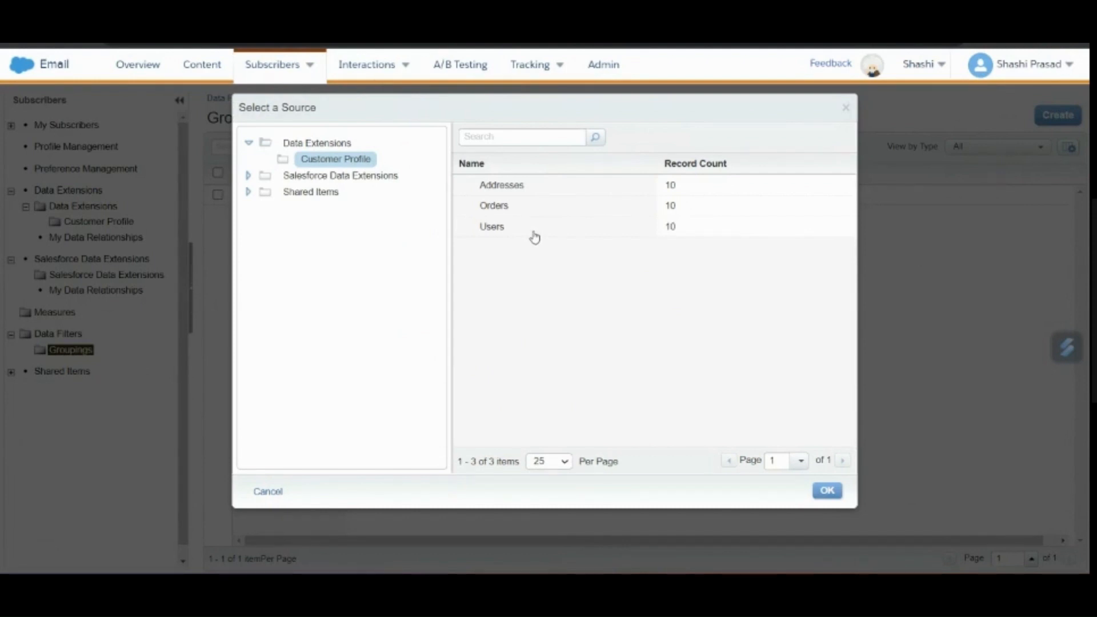
{"action": "left_click", "coordinate": [535, 235]}
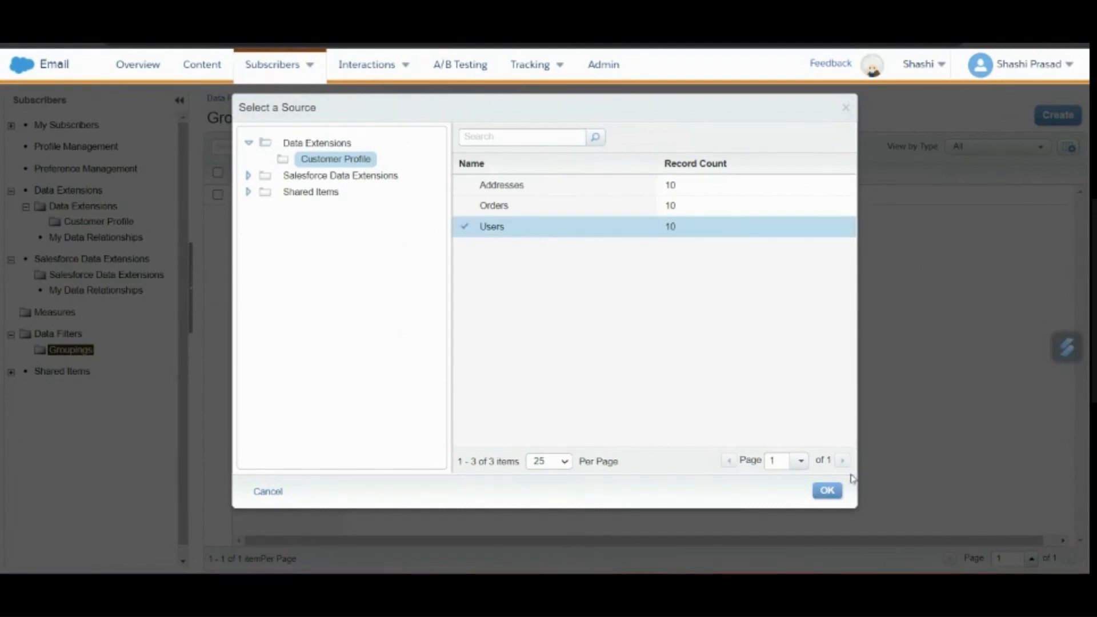
{"action": "left_click", "coordinate": [828, 491]}
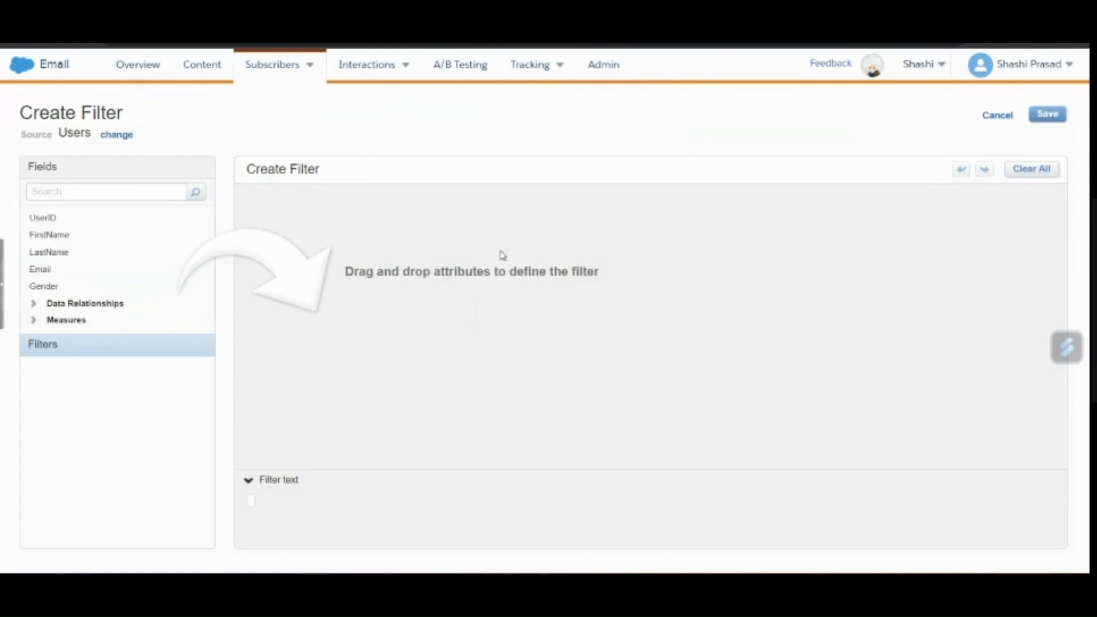
Add the condition Email contains example.com and save the filter as Users_ExampleDomain in the Groupings folder.
{"action": "left_click_drag", "start_coordinate": [165, 269], "coordinate": [308, 215]}
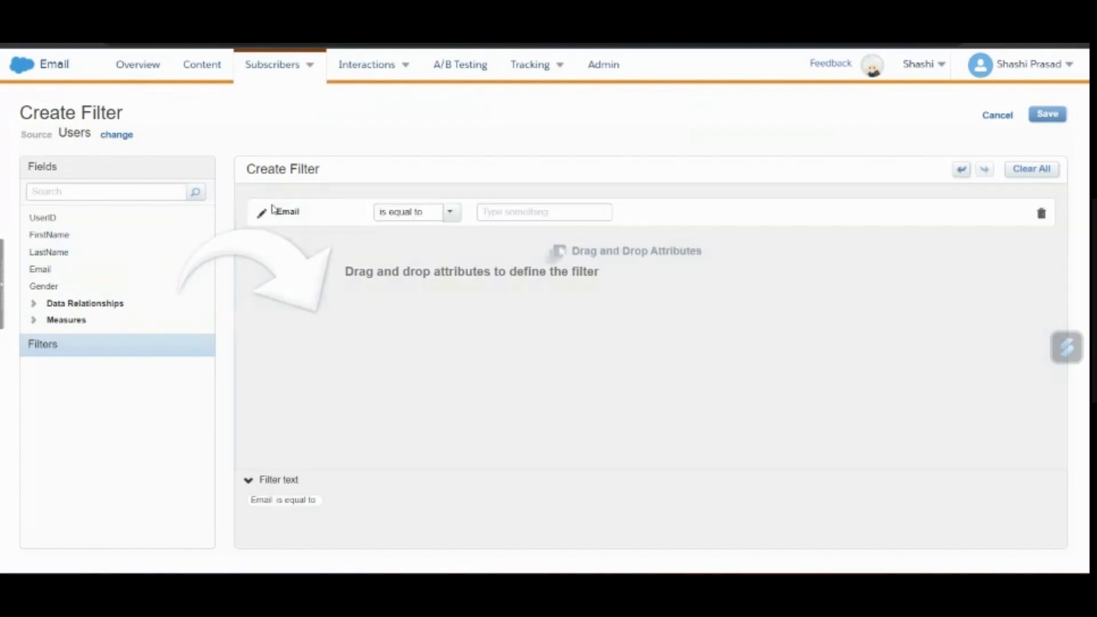
{"action": "left_click", "coordinate": [451, 213]}
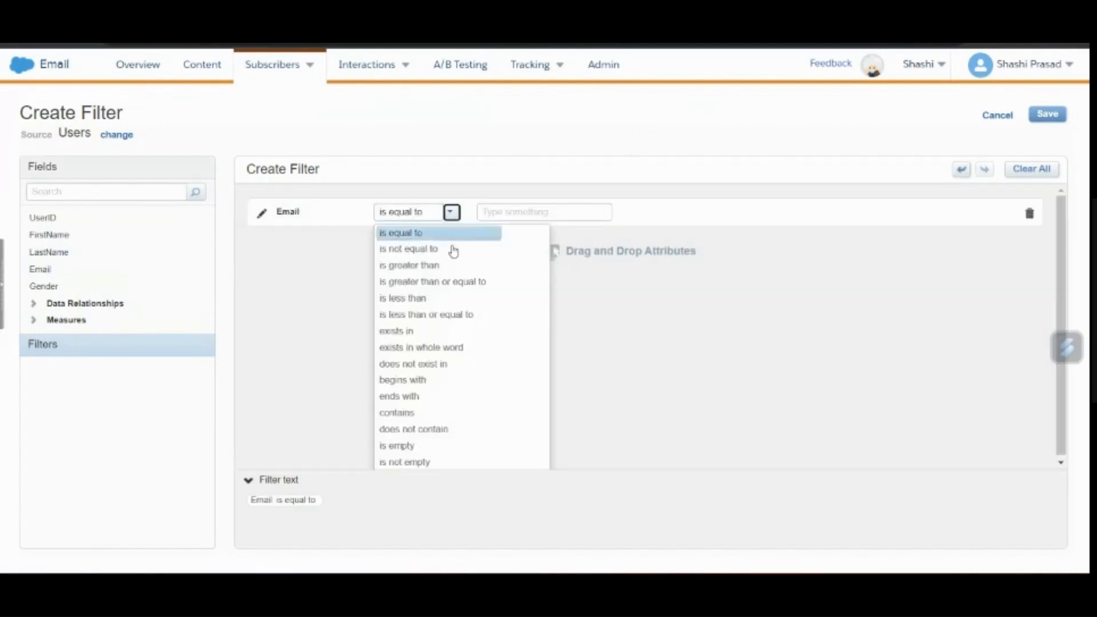
{"action": "left_click", "coordinate": [411, 413]}
{"action": "left_click", "coordinate": [506, 212]}
{"action": "type", "text": "exam"}
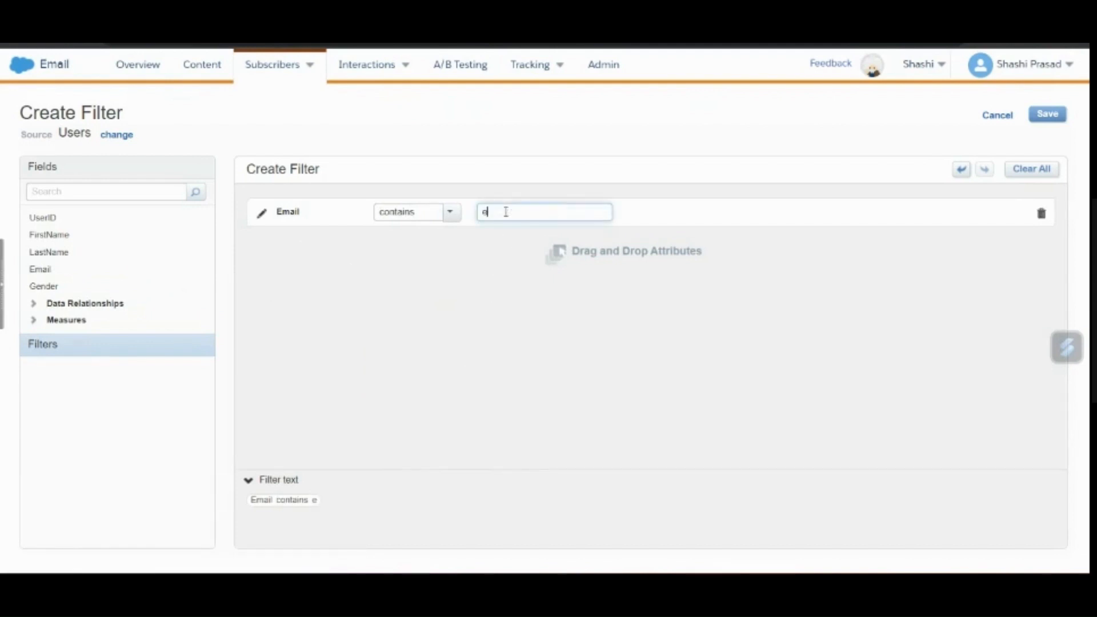
{"action": "type", "text": "ple.com"}
{"action": "left_click", "coordinate": [1046, 114]}
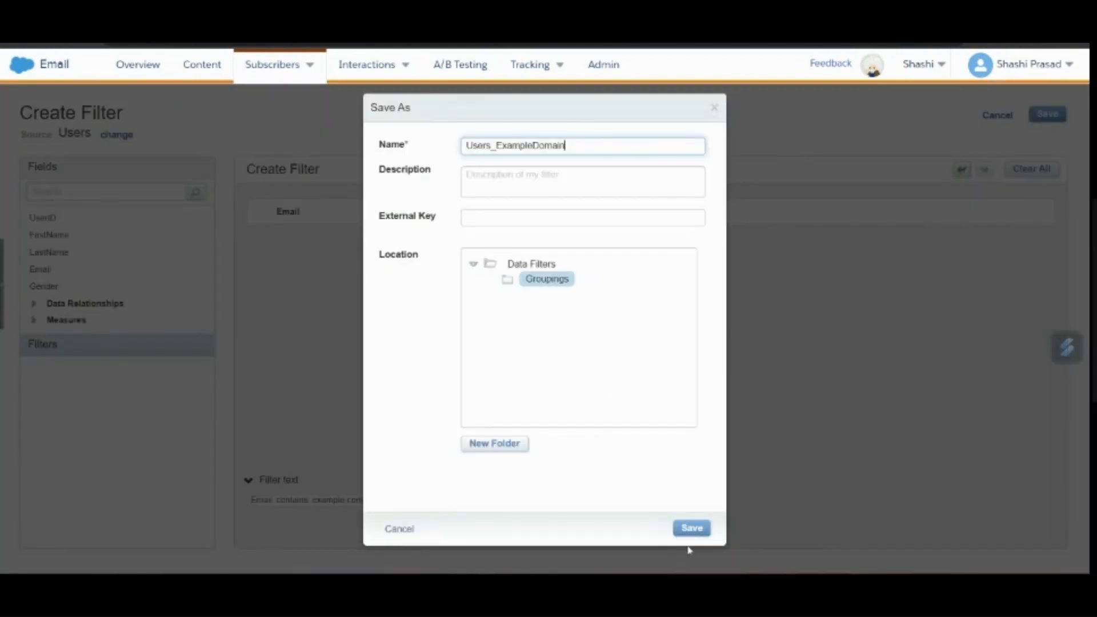
{"action": "left_click", "coordinate": [702, 535]}
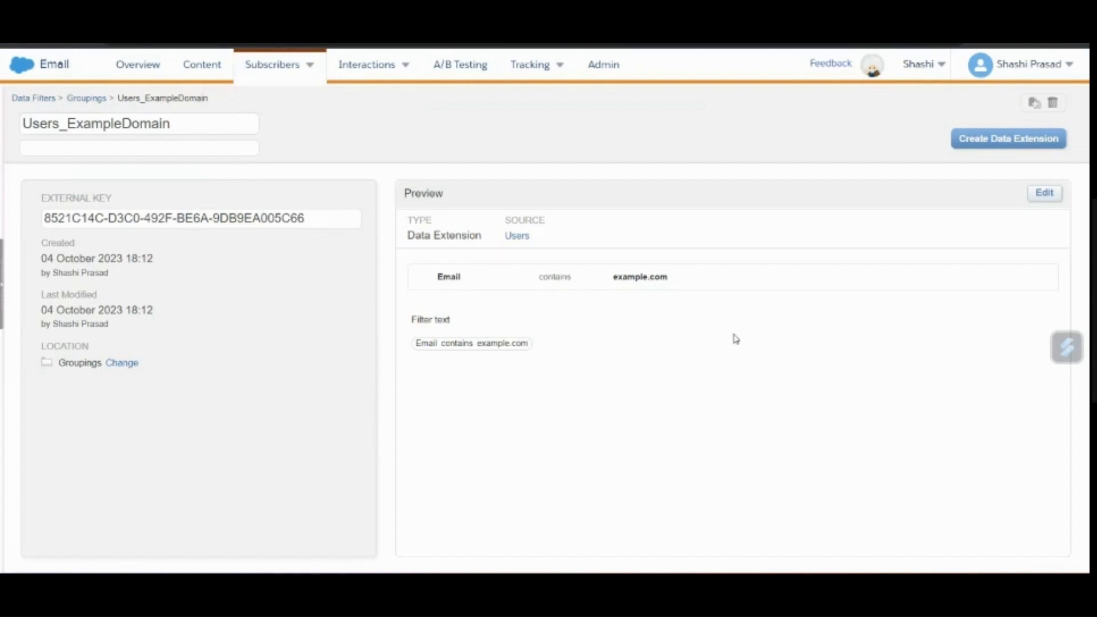
Edit the Users_ExampleDomain filter to add FirstName begins with a, combine both conditions with OR, and save it.
{"action": "left_click", "coordinate": [1046, 195]}
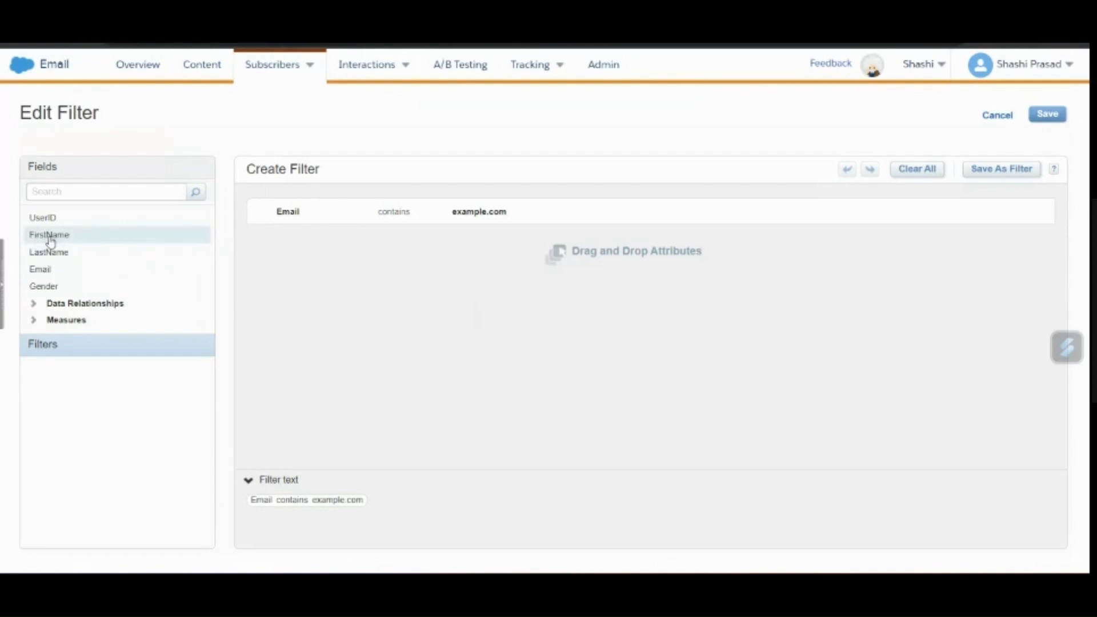
{"action": "left_click_drag", "start_coordinate": [50, 241], "coordinate": [285, 249]}
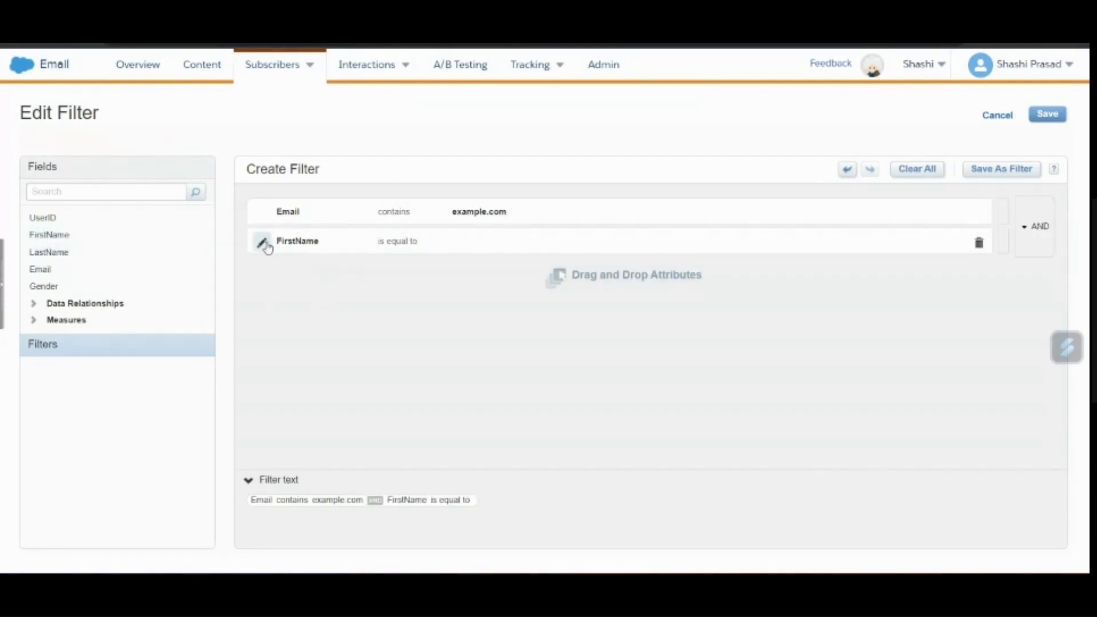
{"action": "left_click", "coordinate": [450, 242]}
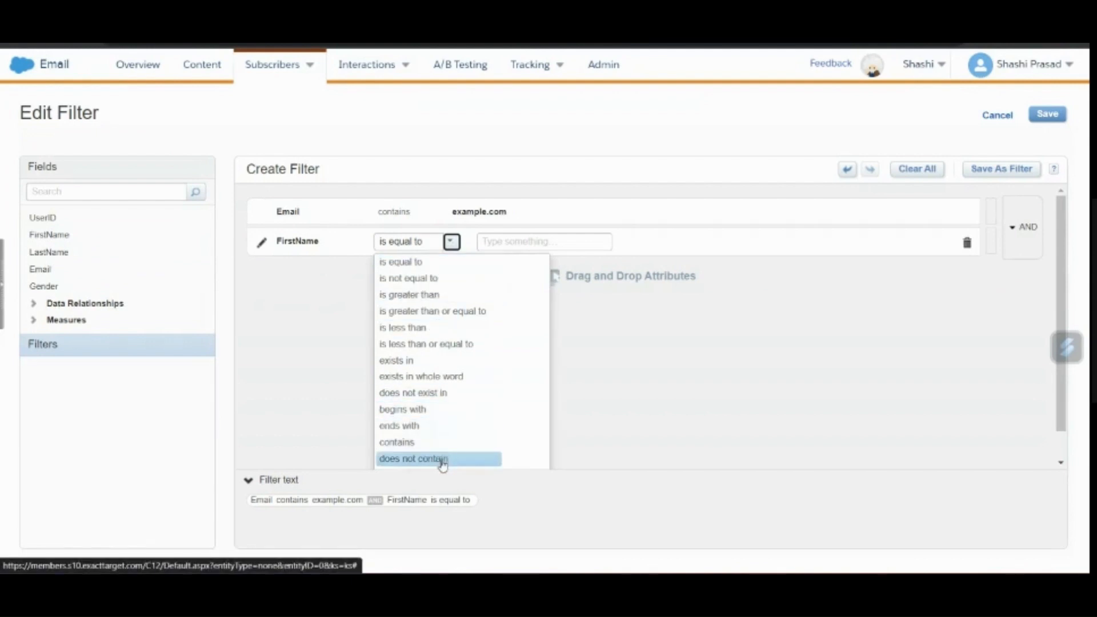
{"action": "left_click", "coordinate": [417, 409]}
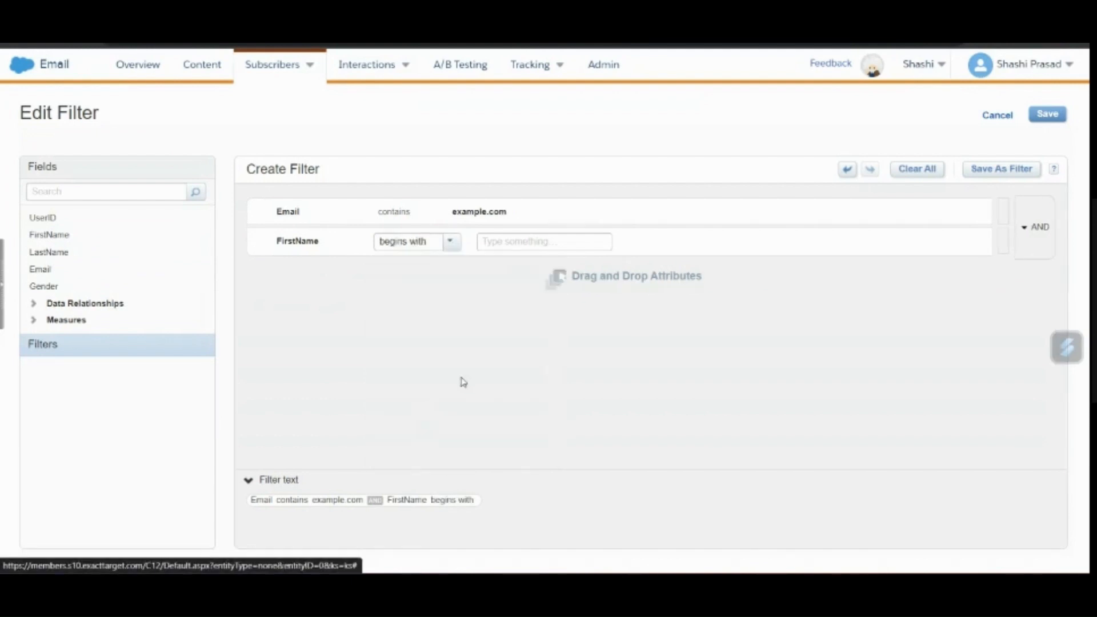
{"action": "left_click", "coordinate": [506, 241]}
{"action": "type", "text": "a"}
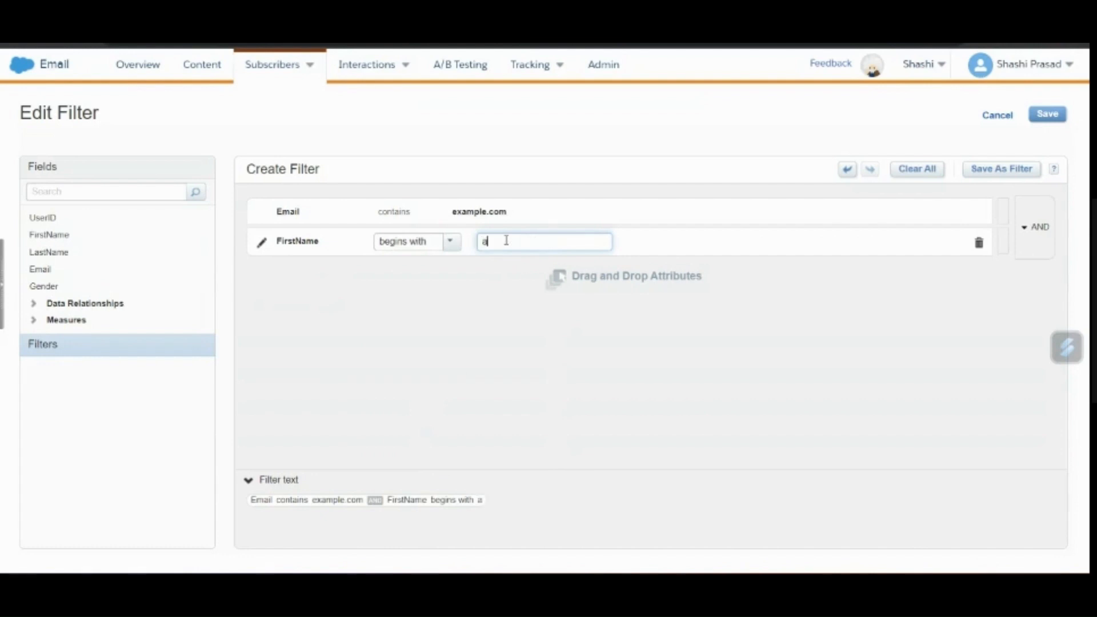
{"action": "left_click", "coordinate": [462, 249]}
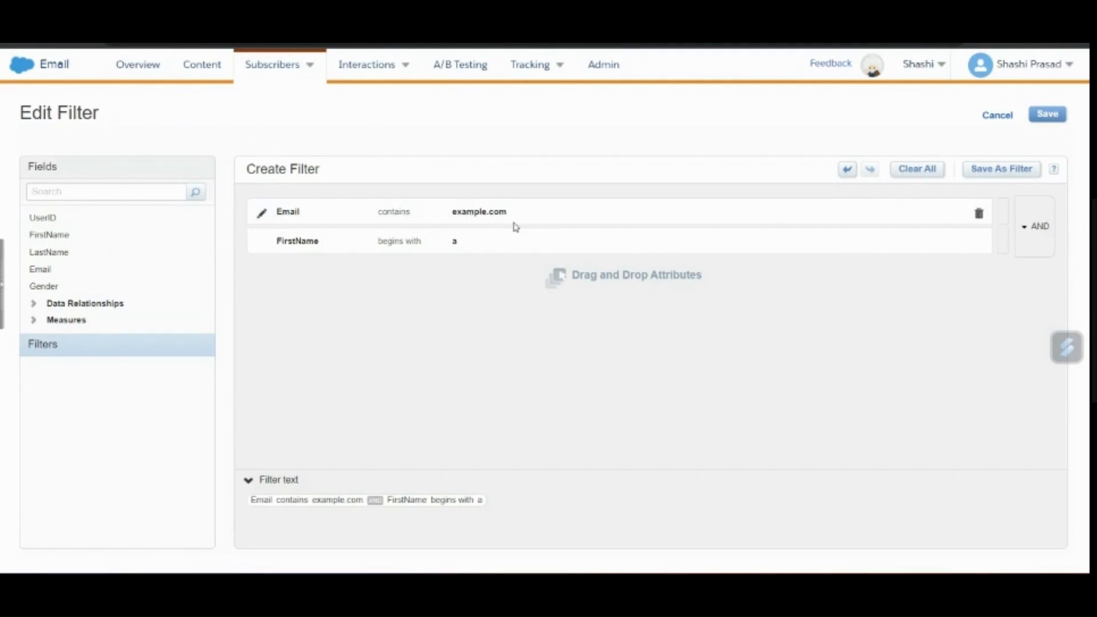
{"action": "left_click", "coordinate": [1033, 228]}
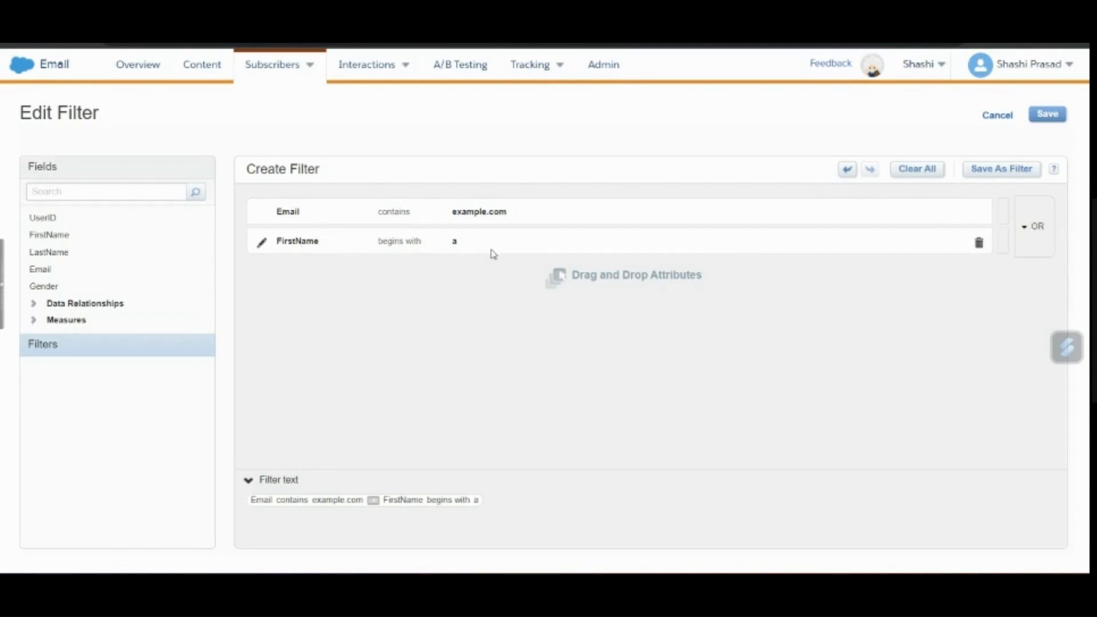
{"action": "left_click", "coordinate": [1050, 118]}
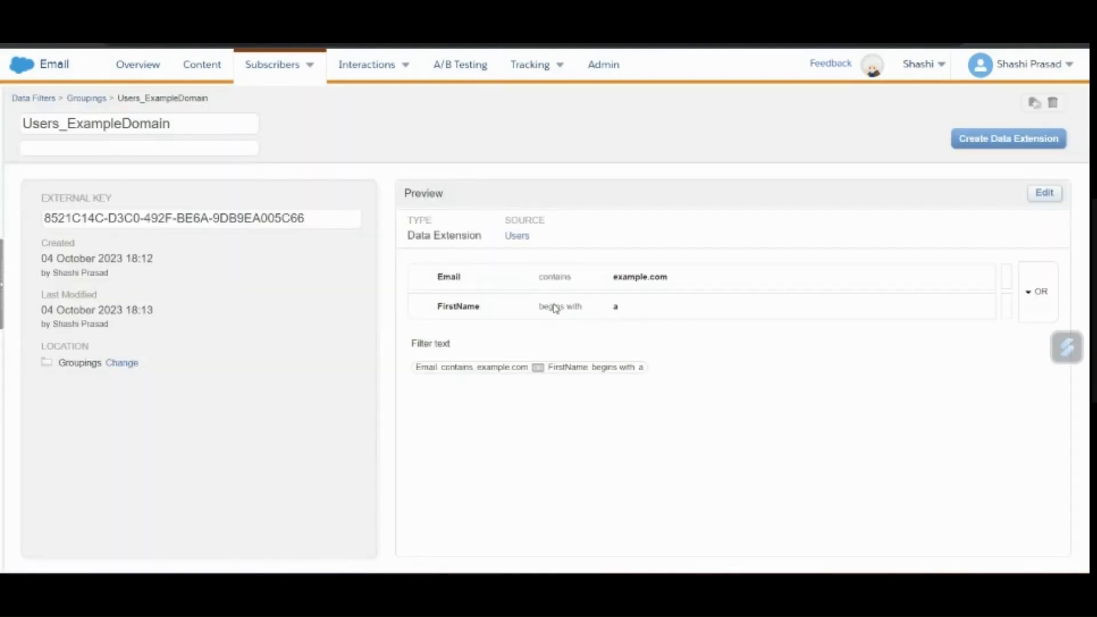
Create a data extension named UsersBeginsWithA from the filter in the Customer Profile folder and check the emails in its records.
{"action": "left_click", "coordinate": [1014, 143]}
{"action": "left_click", "coordinate": [532, 144]}
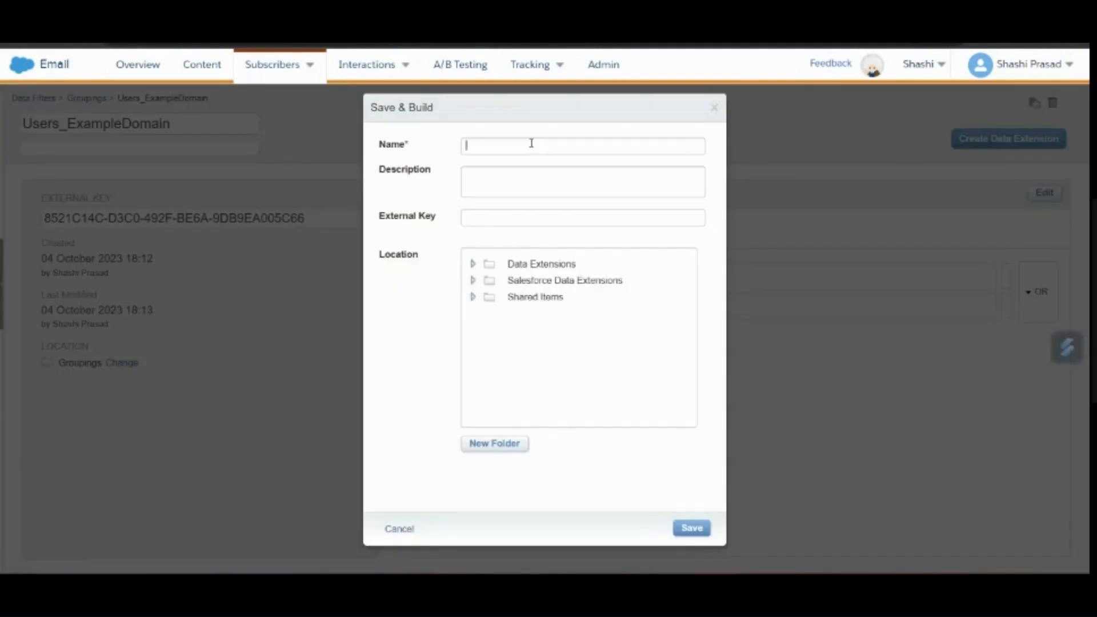
{"action": "type", "text": "UsersBeginsWithA"}
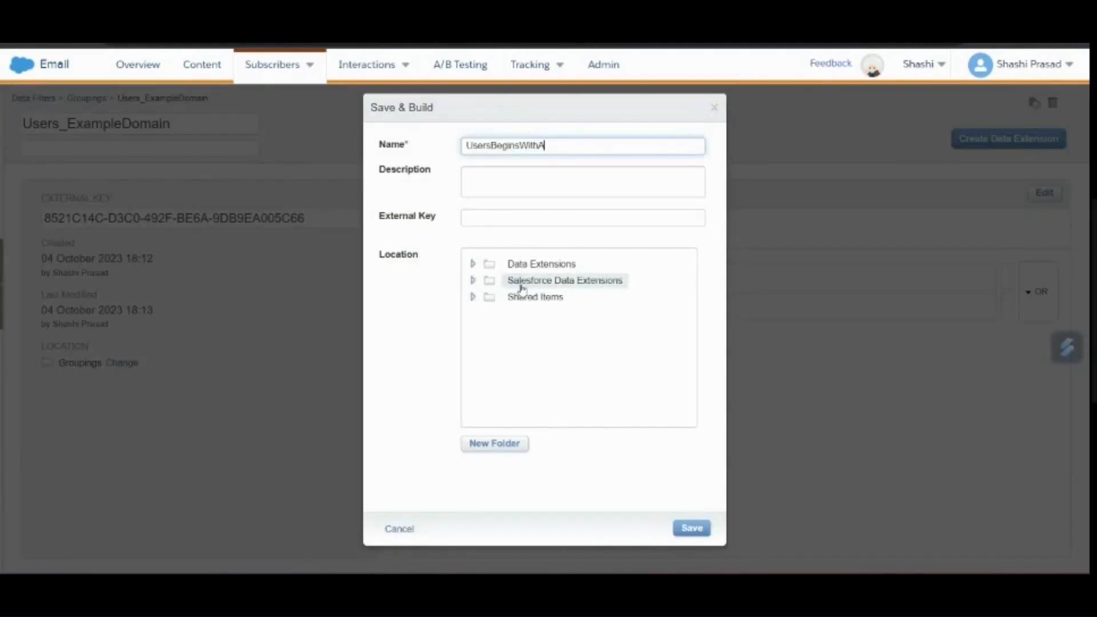
{"action": "left_click", "coordinate": [473, 263]}
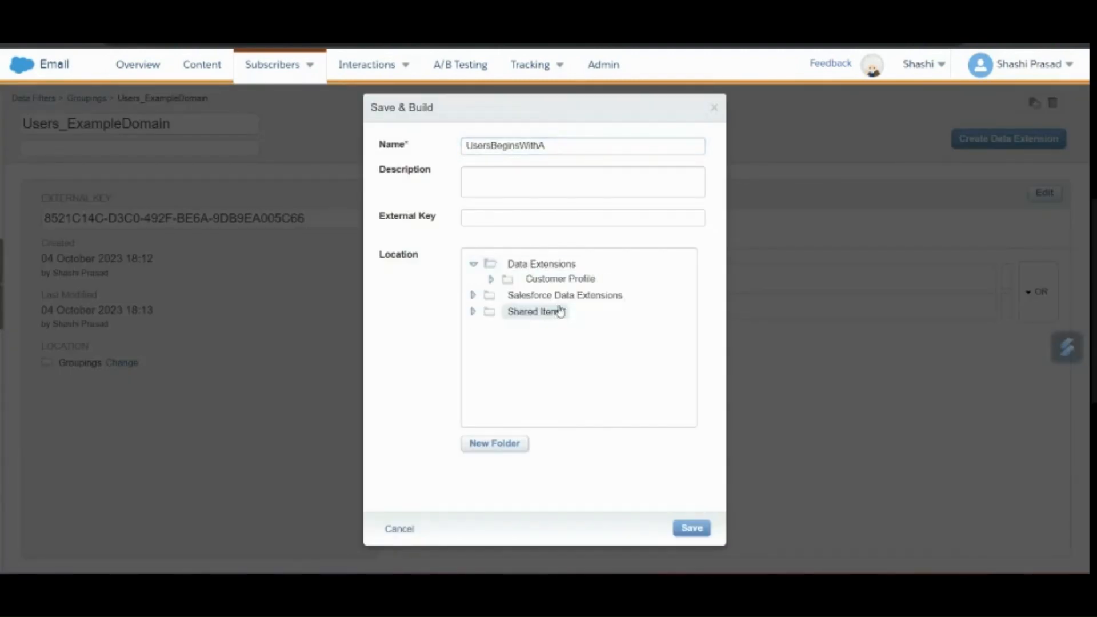
{"action": "left_click", "coordinate": [559, 279]}
{"action": "left_click", "coordinate": [700, 527]}
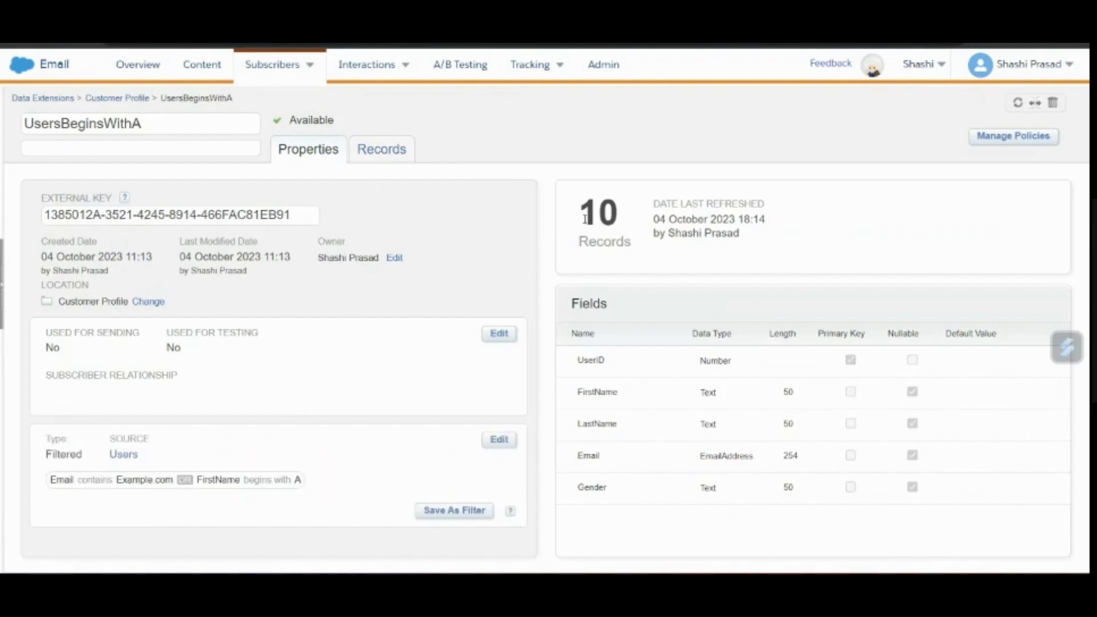
{"action": "left_click", "coordinate": [400, 151]}
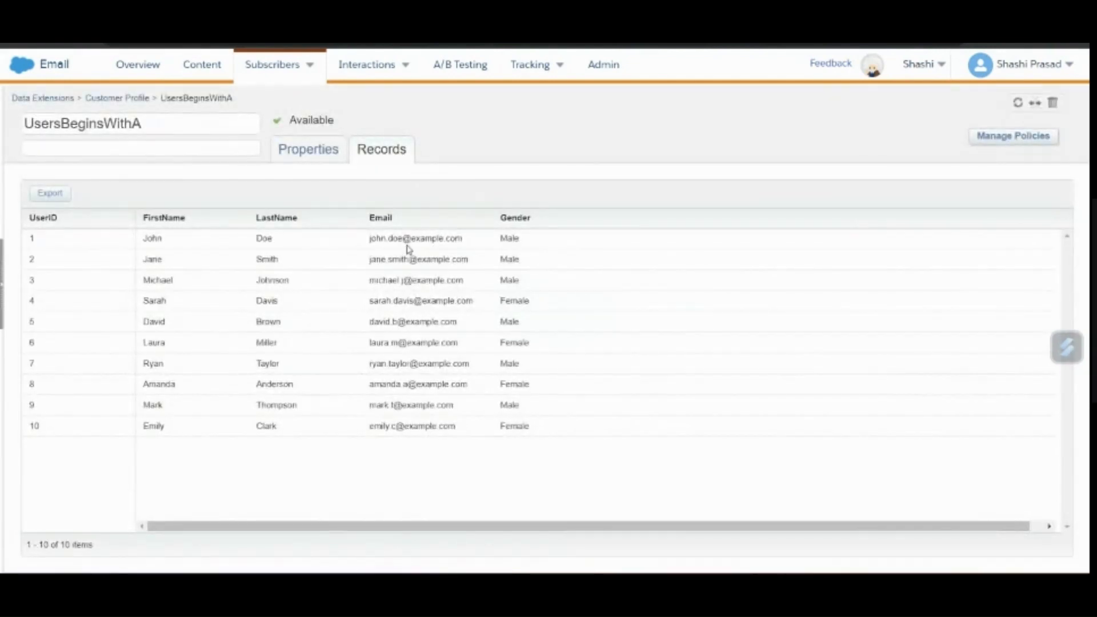
{"action": "left_click_drag", "start_coordinate": [411, 238], "coordinate": [447, 243]}
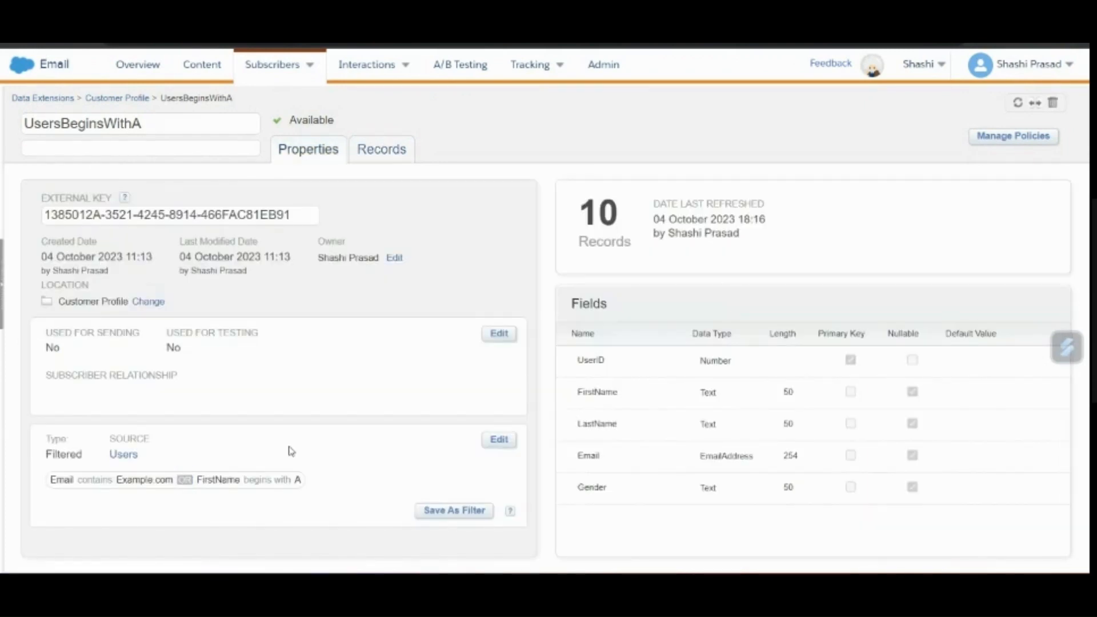
Change the operator between the Email and FirstName conditions of UsersBeginsWithA to AND, then save and refresh the data extension.
{"action": "left_click", "coordinate": [500, 441]}
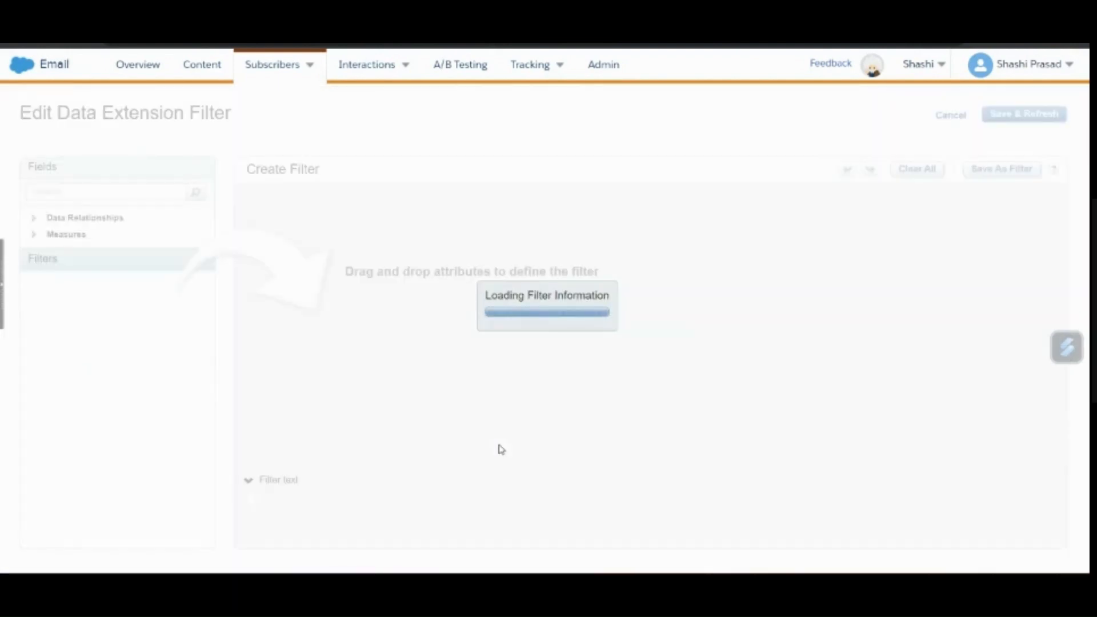
{"action": "mouse_move", "coordinate": [947, 239]}
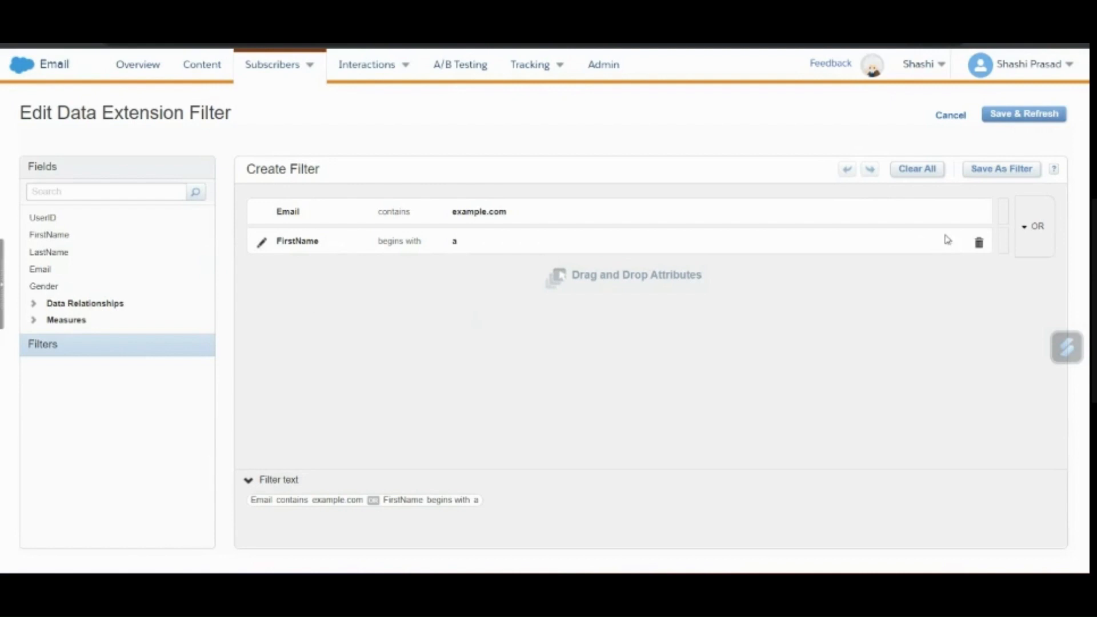
{"action": "left_click", "coordinate": [1024, 226]}
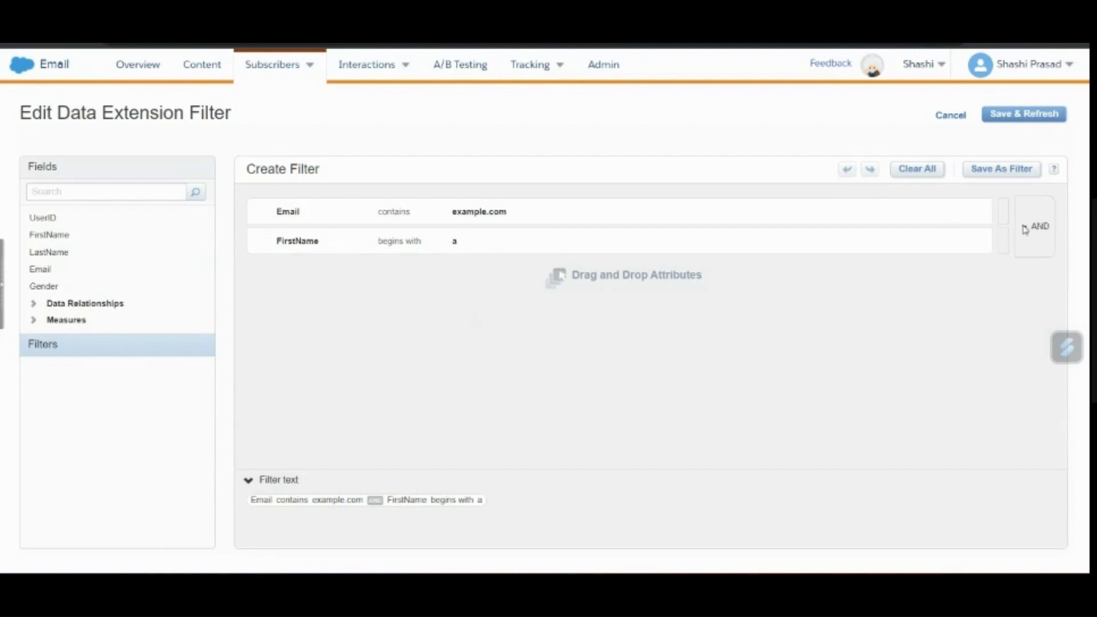
{"action": "left_click", "coordinate": [1035, 120]}
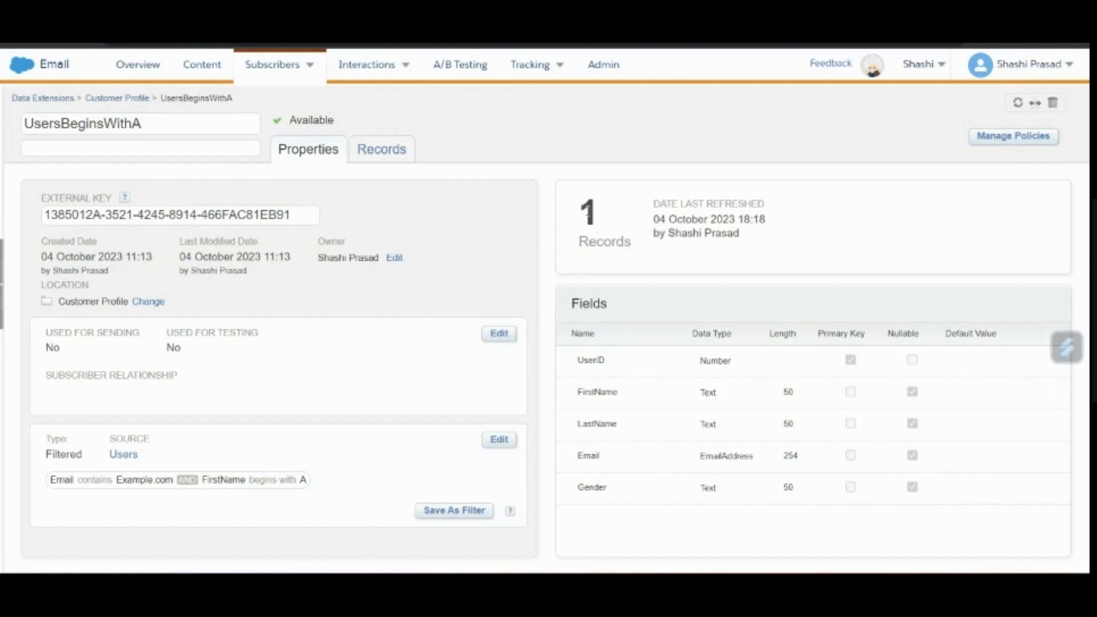
{"action": "double_click", "coordinate": [593, 214]}
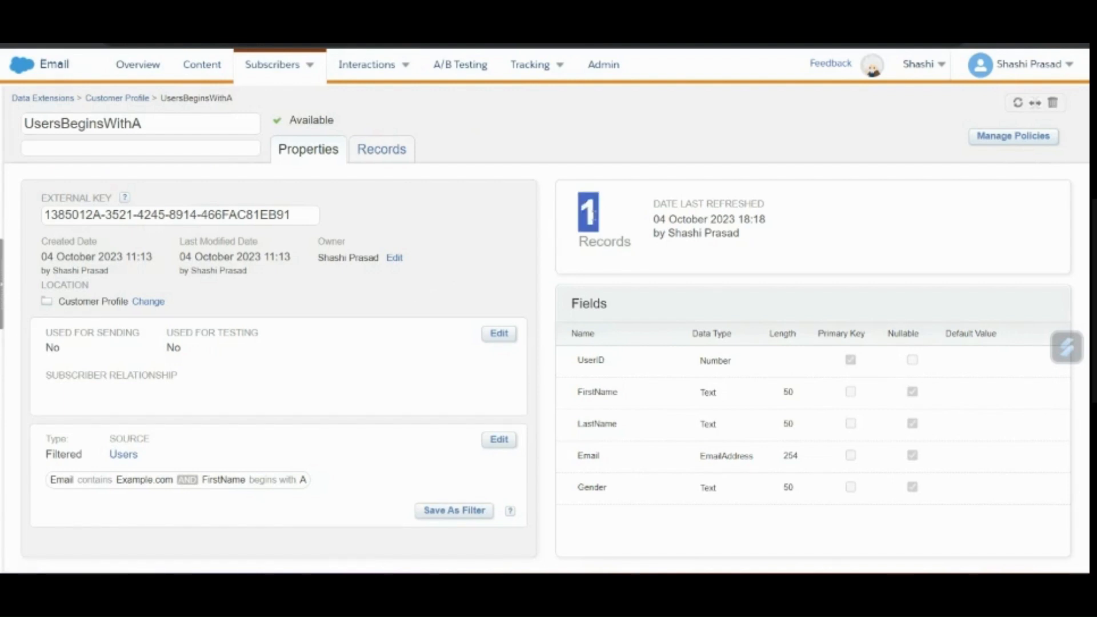
Change the FirstName condition of UsersBeginsWithA to contains a, save and refresh the data extension, and check its record count.
{"action": "left_click", "coordinate": [405, 470]}
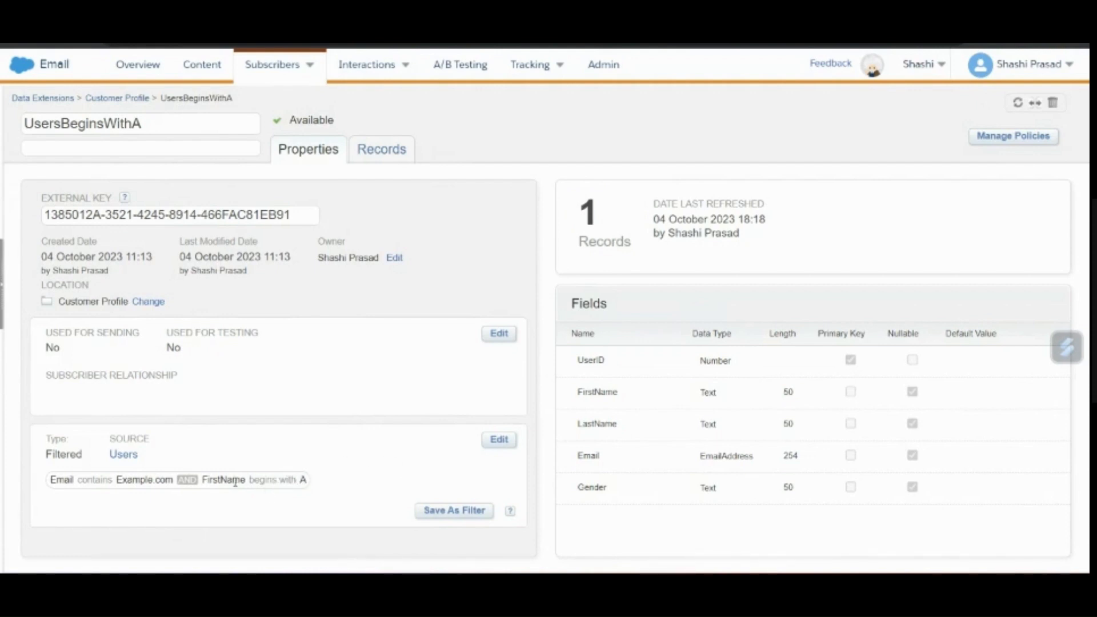
{"action": "left_click_drag", "start_coordinate": [155, 480], "coordinate": [281, 482]}
{"action": "left_click", "coordinate": [295, 480]}
{"action": "left_click", "coordinate": [499, 441]}
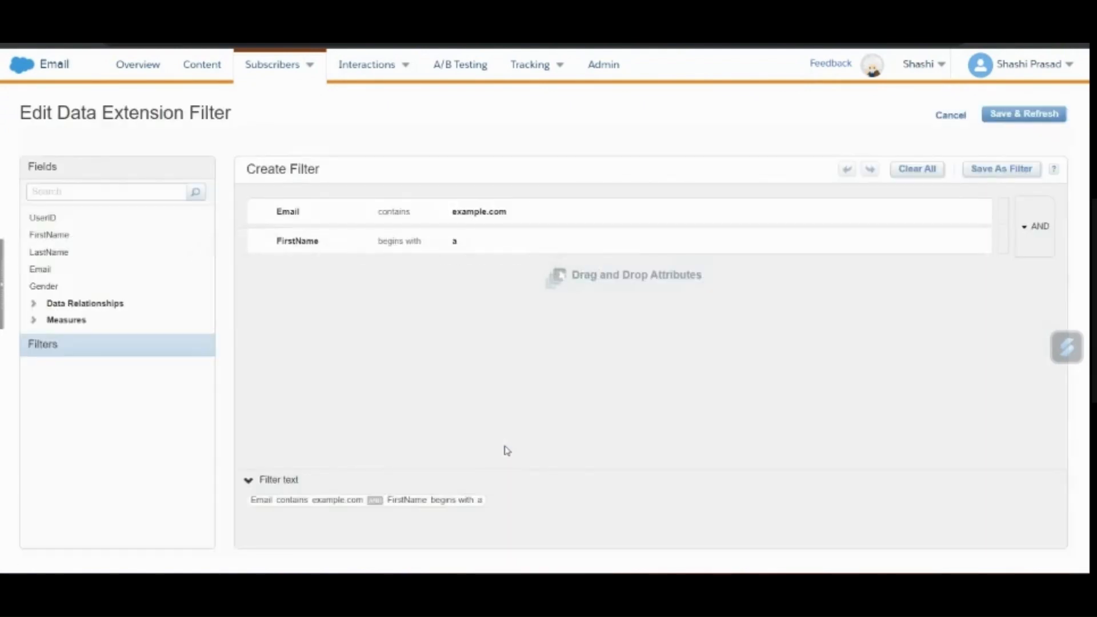
{"action": "left_click", "coordinate": [262, 242]}
{"action": "left_click", "coordinate": [452, 242]}
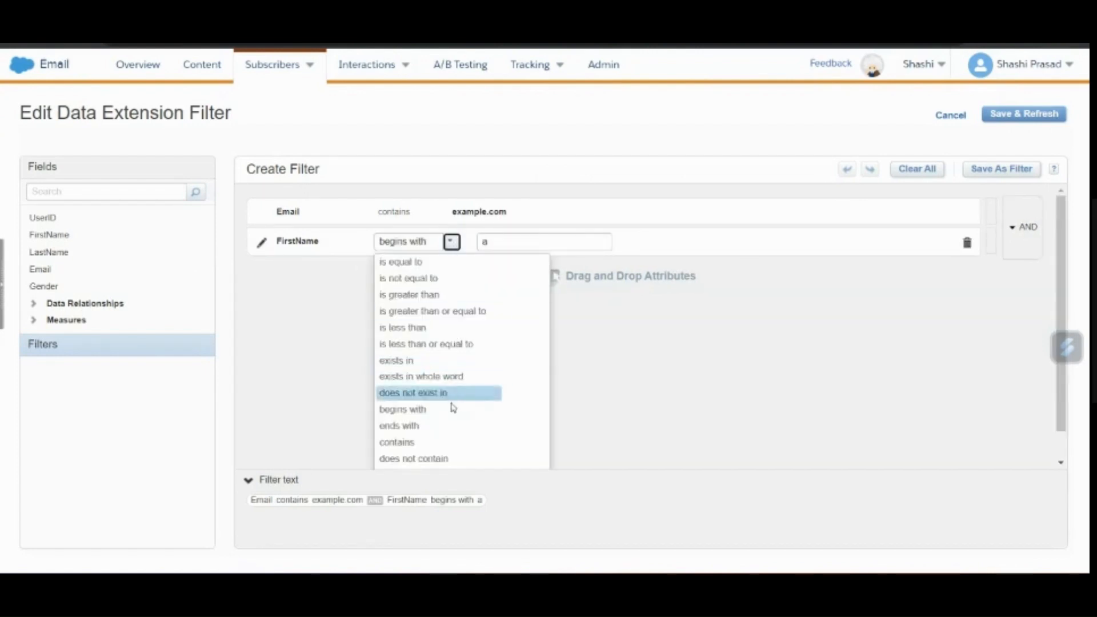
{"action": "left_click", "coordinate": [433, 443]}
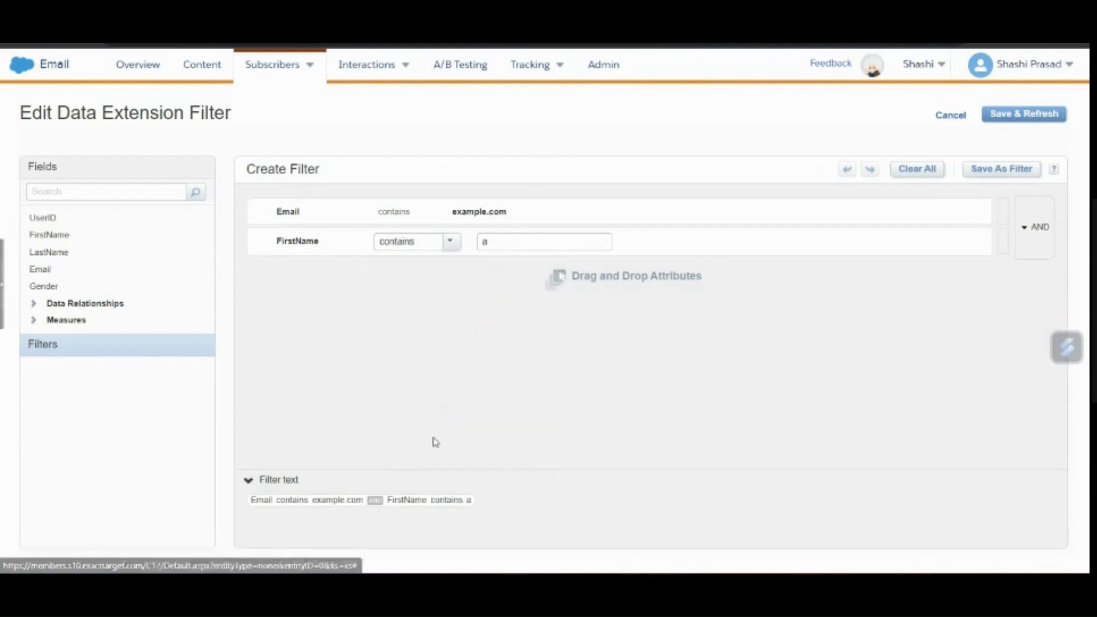
{"action": "left_click", "coordinate": [1019, 117]}
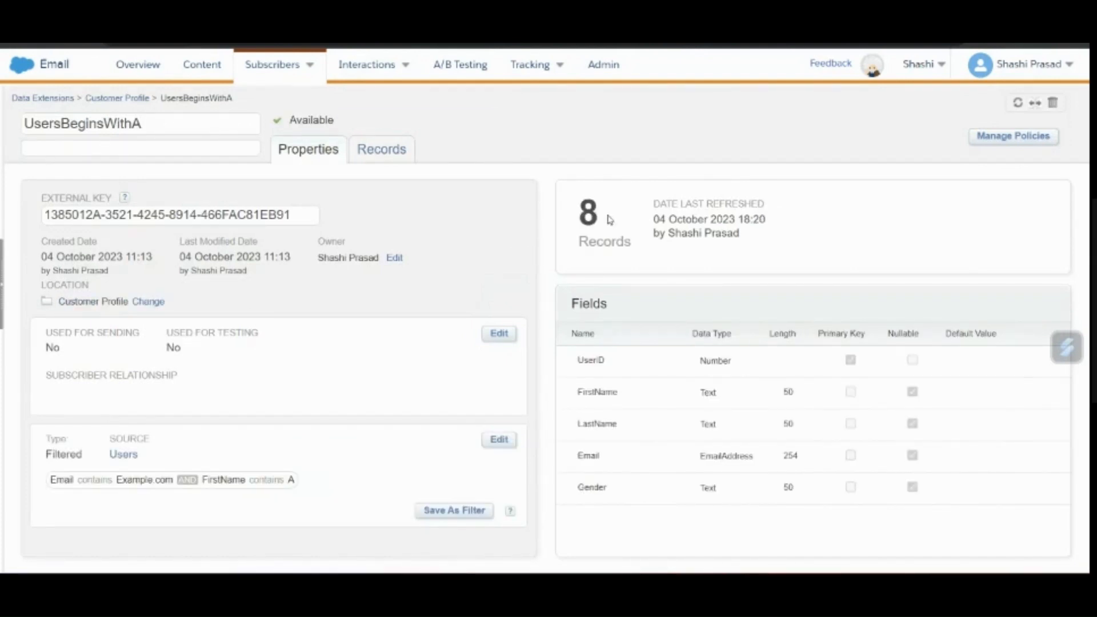
{"action": "double_click", "coordinate": [596, 215]}
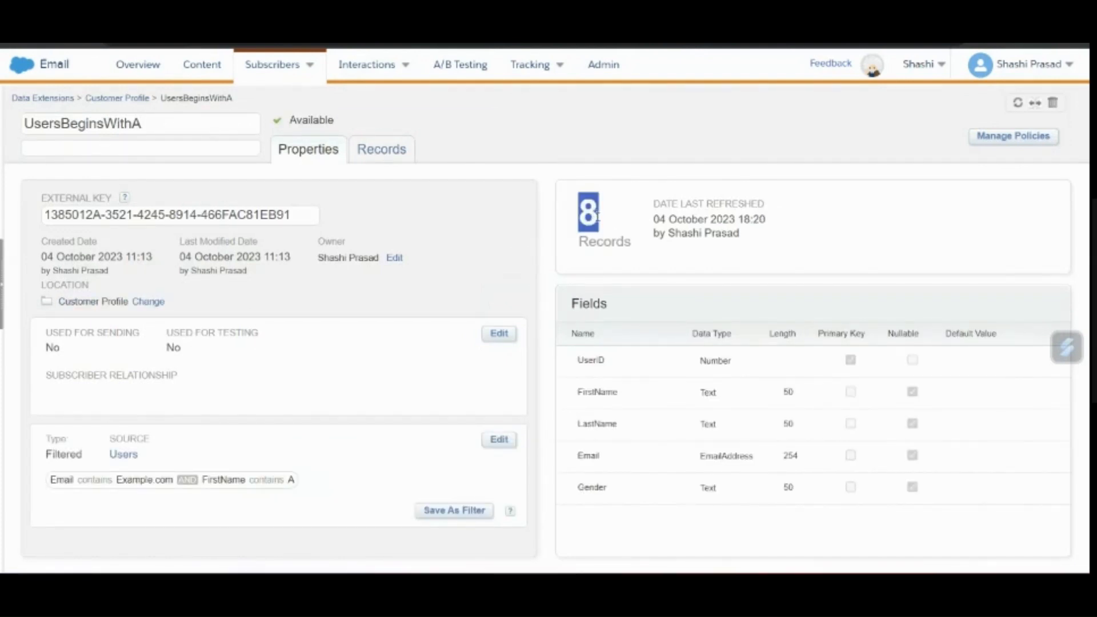
{"action": "left_click", "coordinate": [316, 152]}
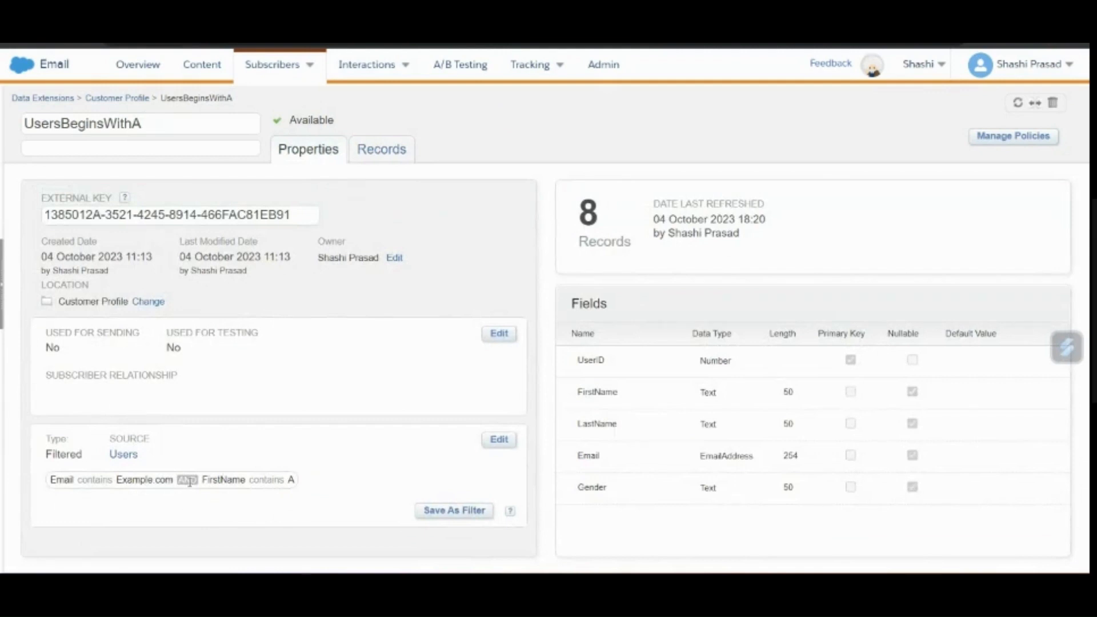
Save the UsersBeginsWithA criteria as a data filter named NameContainsA in the Groupings folder and go to the data filters.
{"action": "left_click_drag", "start_coordinate": [56, 481], "coordinate": [267, 480]}
{"action": "left_click", "coordinate": [370, 485]}
{"action": "left_click", "coordinate": [451, 517]}
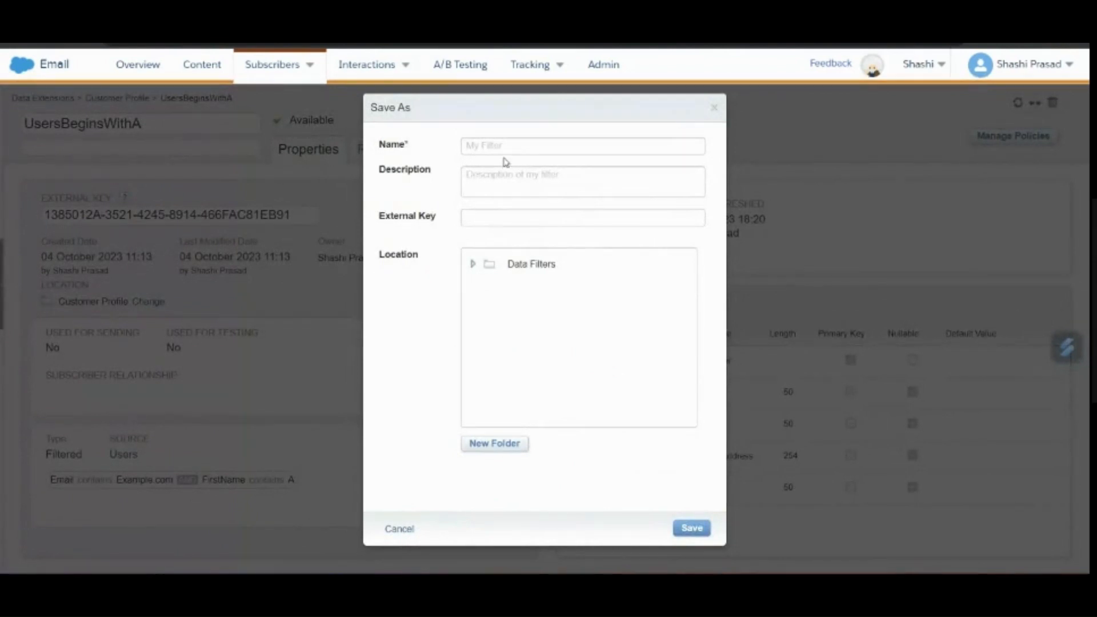
{"action": "left_click", "coordinate": [505, 150]}
{"action": "type", "text": "NameContainsA"}
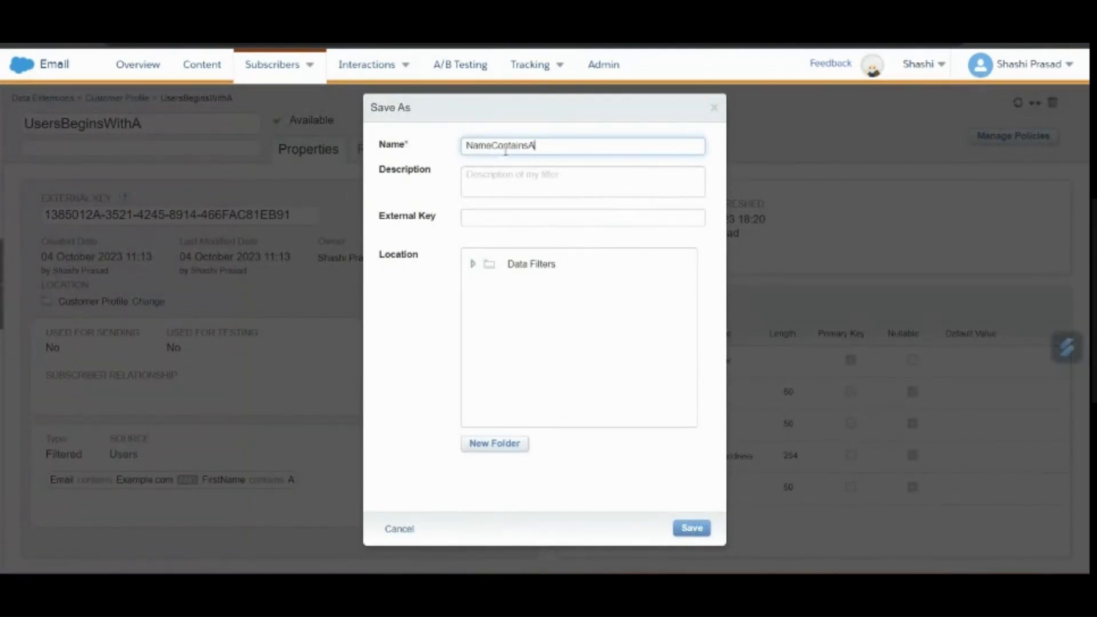
{"action": "left_click", "coordinate": [472, 264]}
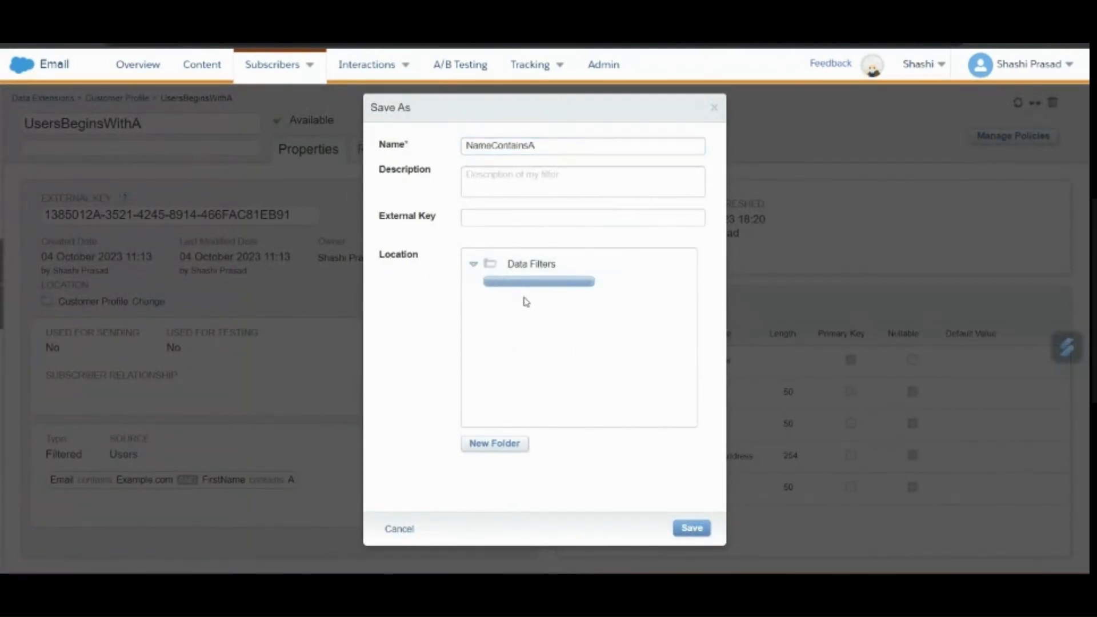
{"action": "left_click", "coordinate": [543, 281]}
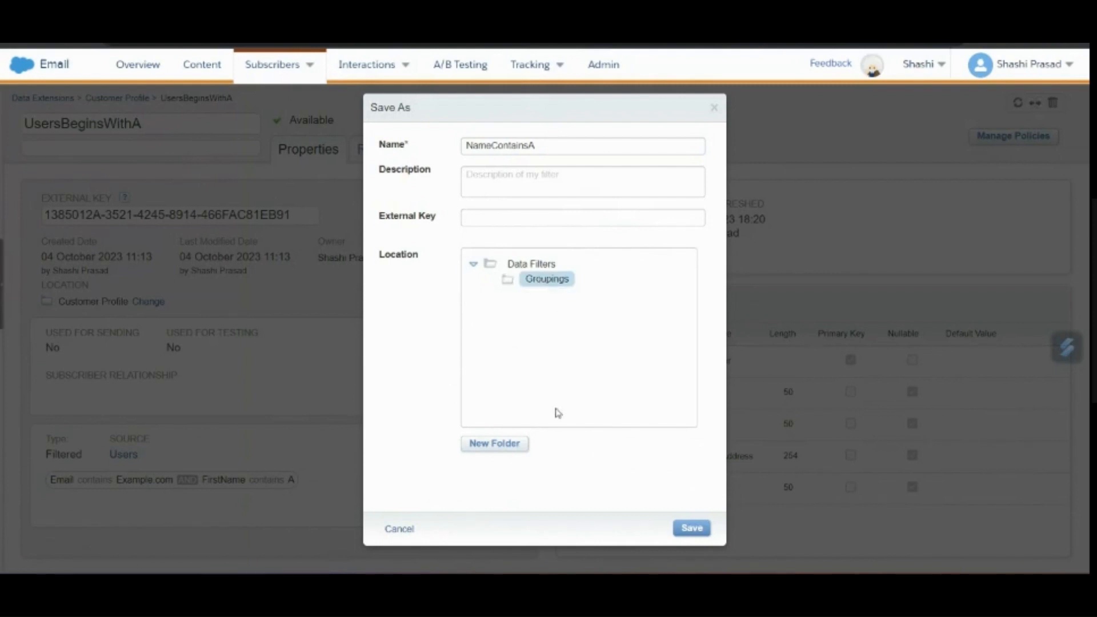
{"action": "left_click", "coordinate": [685, 527]}
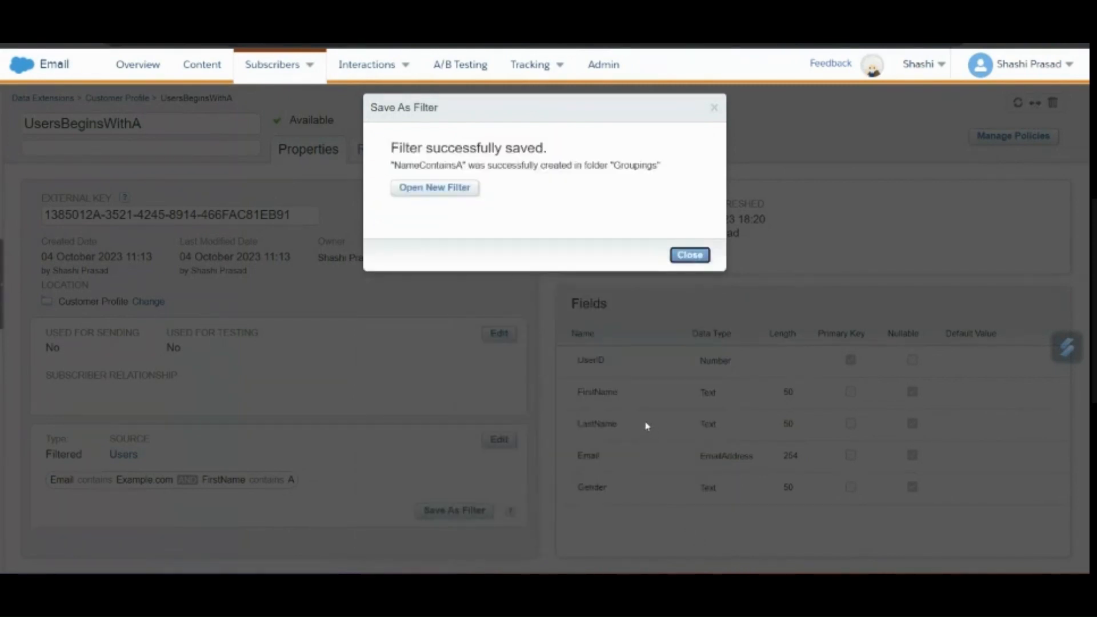
{"action": "left_click", "coordinate": [690, 255]}
{"action": "mouse_move", "coordinate": [300, 74]}
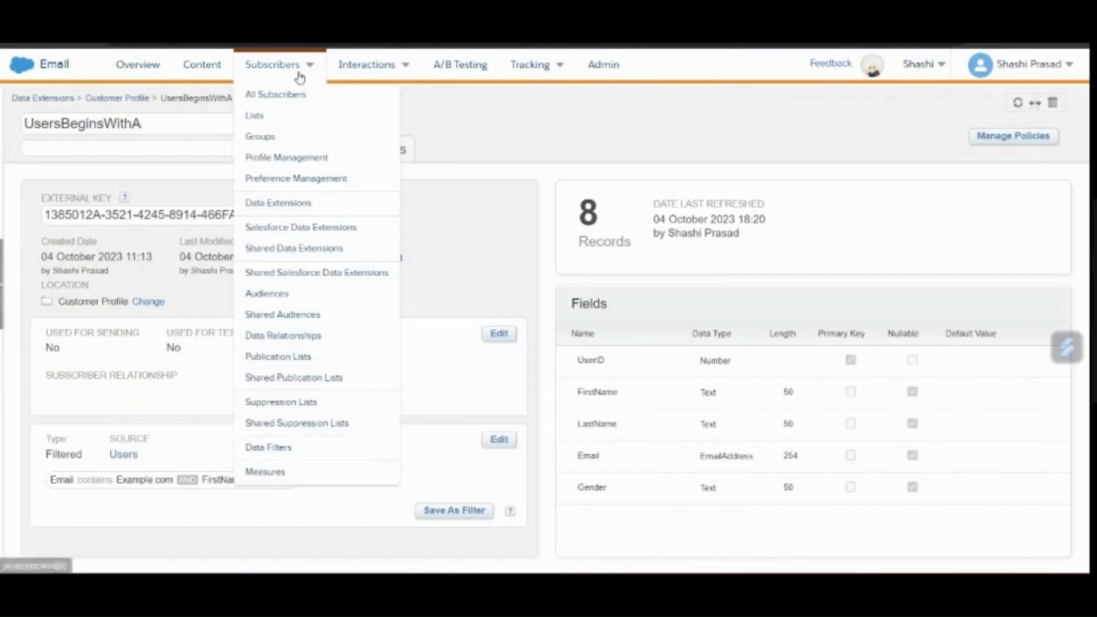
{"action": "left_click", "coordinate": [308, 452]}
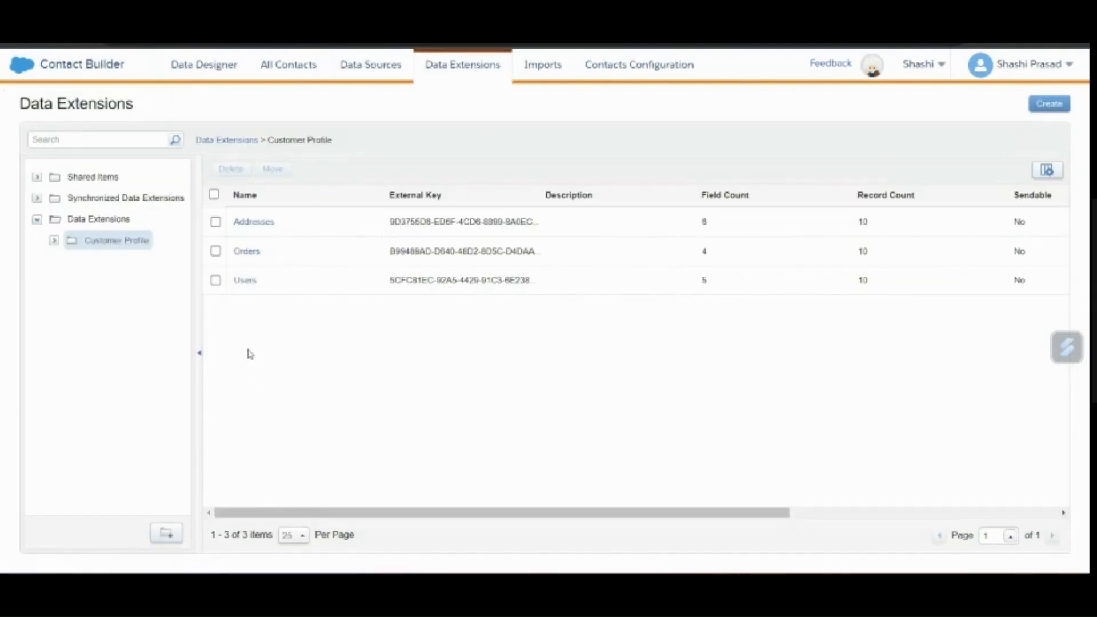
{"action": "left_click", "coordinate": [217, 281]}
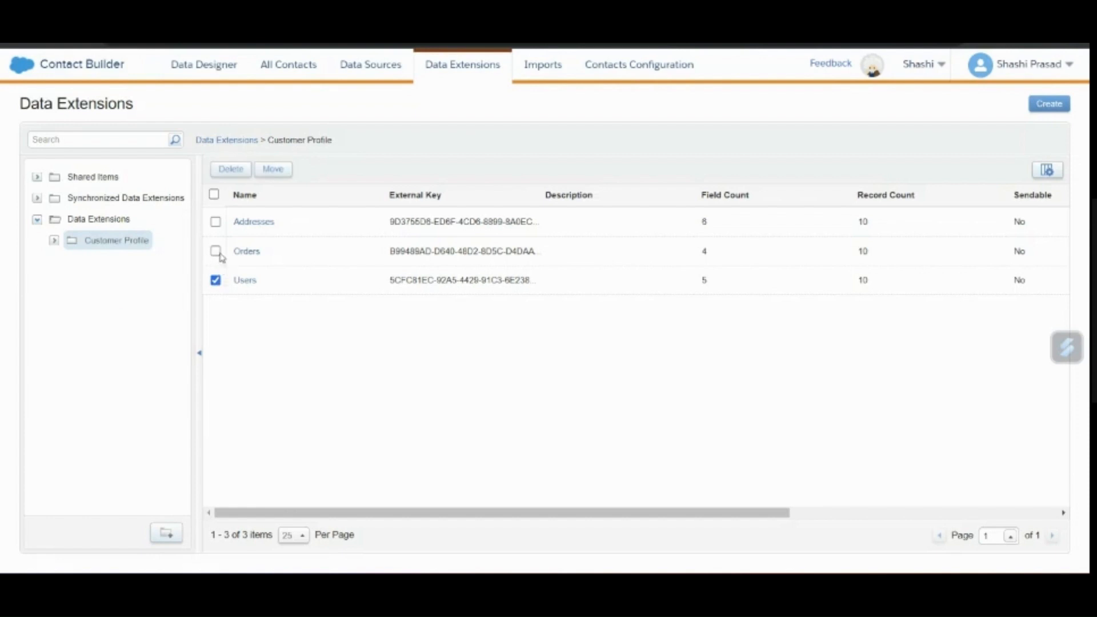
{"action": "left_click", "coordinate": [215, 252]}
{"action": "left_click", "coordinate": [216, 224]}
{"action": "left_click", "coordinate": [216, 224]}
{"action": "left_click", "coordinate": [215, 252]}
{"action": "left_click", "coordinate": [215, 281]}
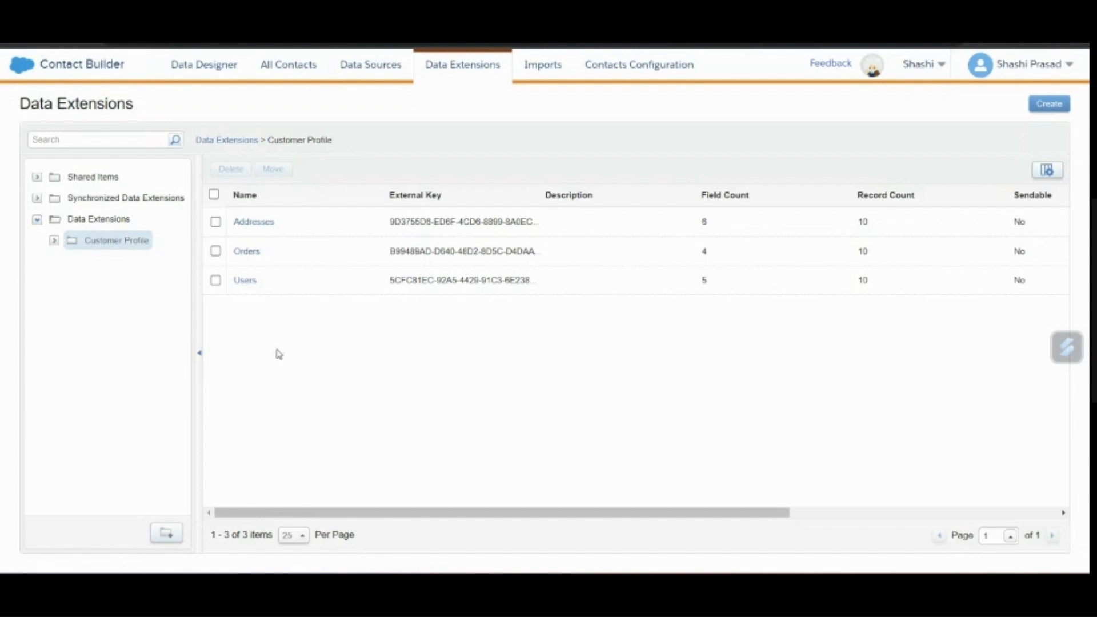
Examine the key attributes of the Users, Orders and Addresses data extensions, comparing UserID, OrderID and AddressID.
{"action": "left_click", "coordinate": [248, 282]}
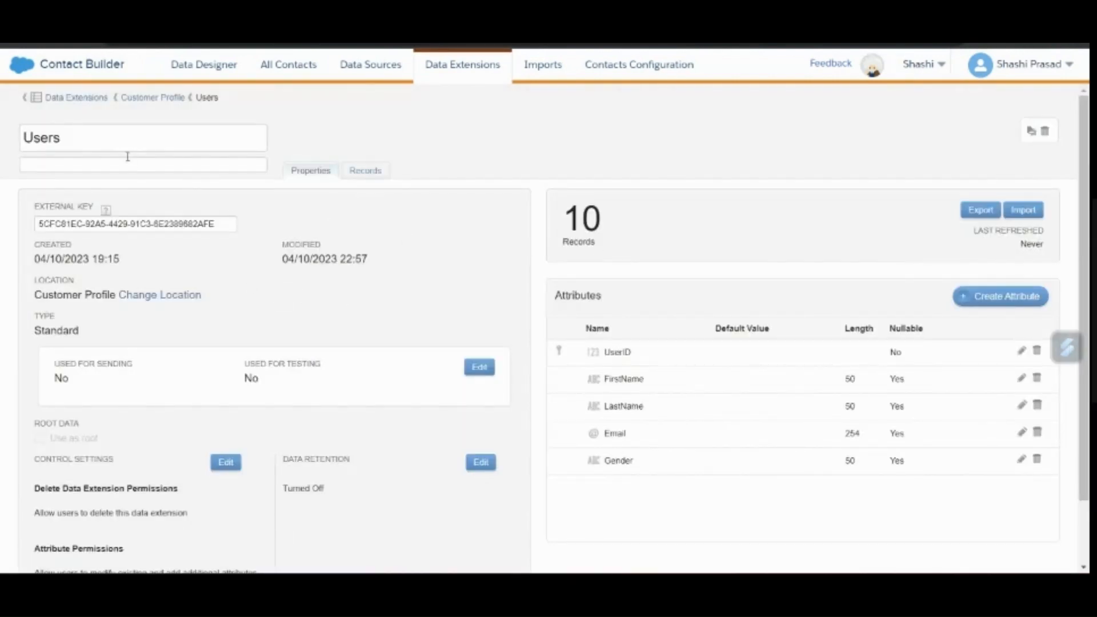
{"action": "left_click", "coordinate": [60, 137]}
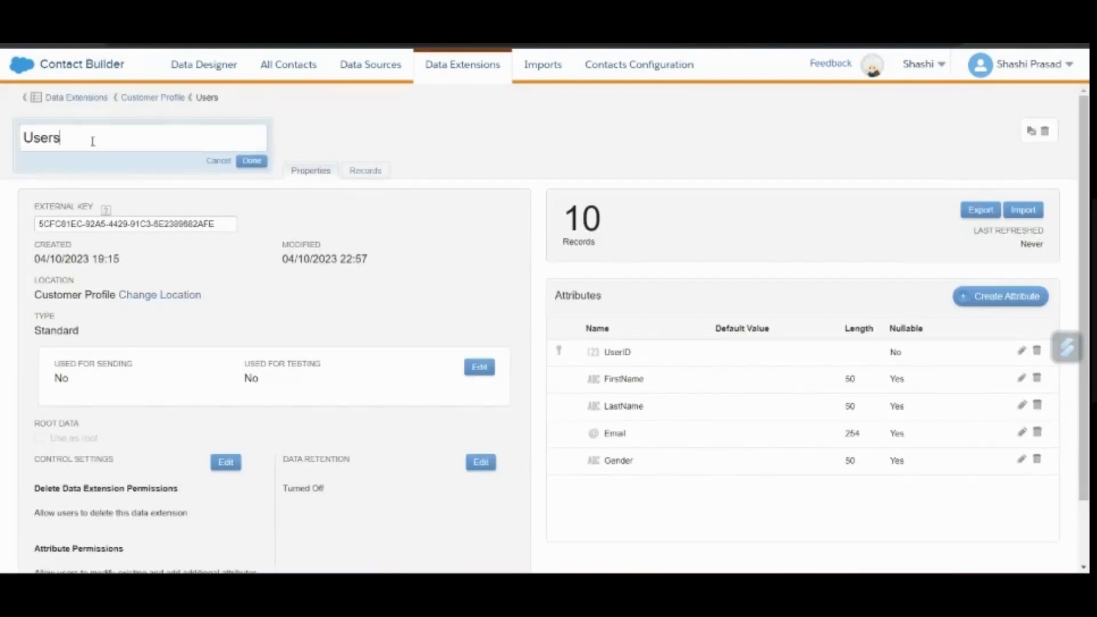
{"action": "double_click", "coordinate": [619, 352]}
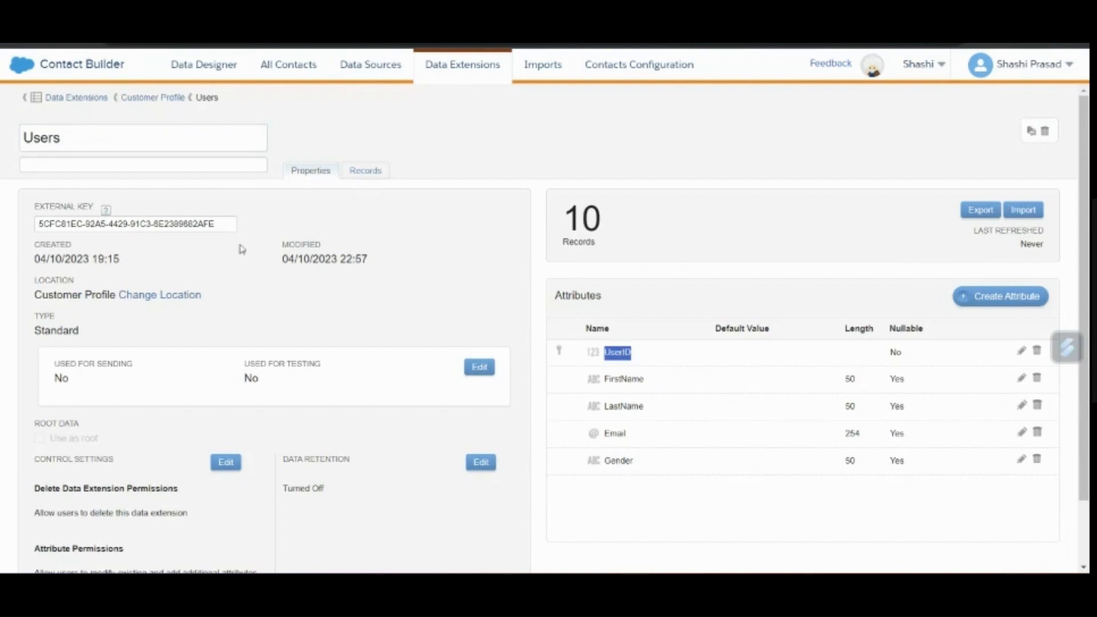
{"action": "left_click", "coordinate": [147, 98]}
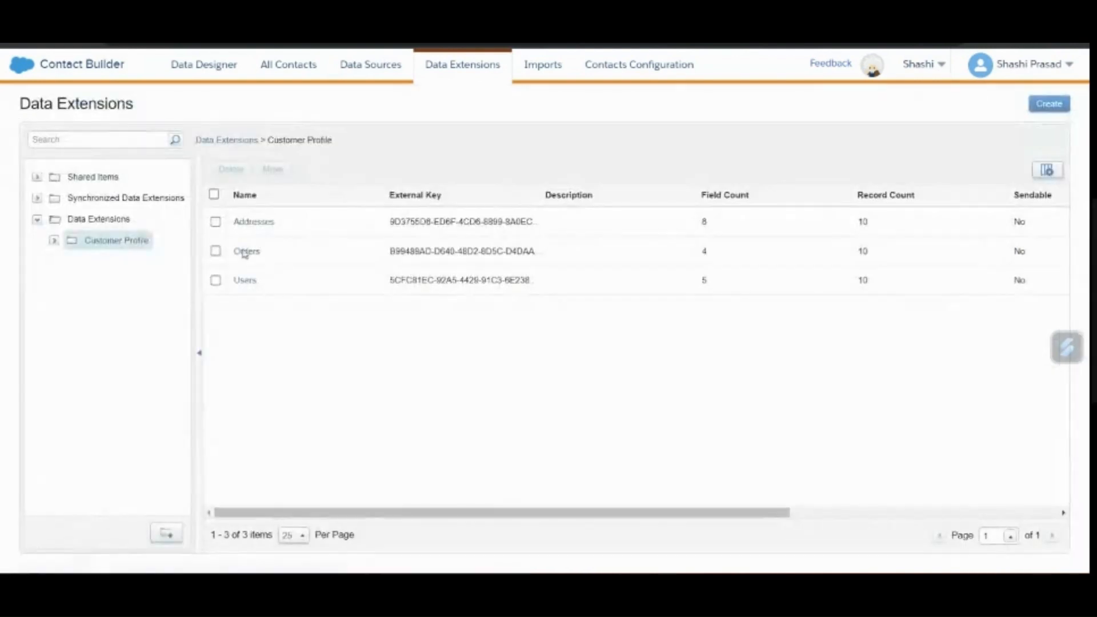
{"action": "left_click", "coordinate": [247, 252]}
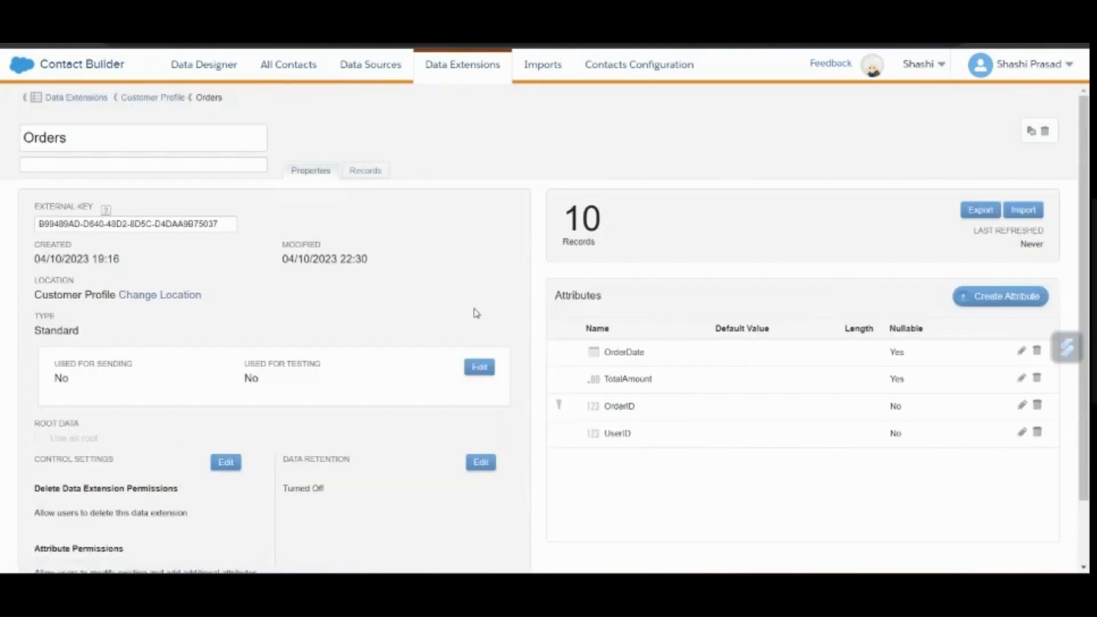
{"action": "double_click", "coordinate": [622, 405]}
{"action": "double_click", "coordinate": [620, 433]}
{"action": "left_click", "coordinate": [152, 98]}
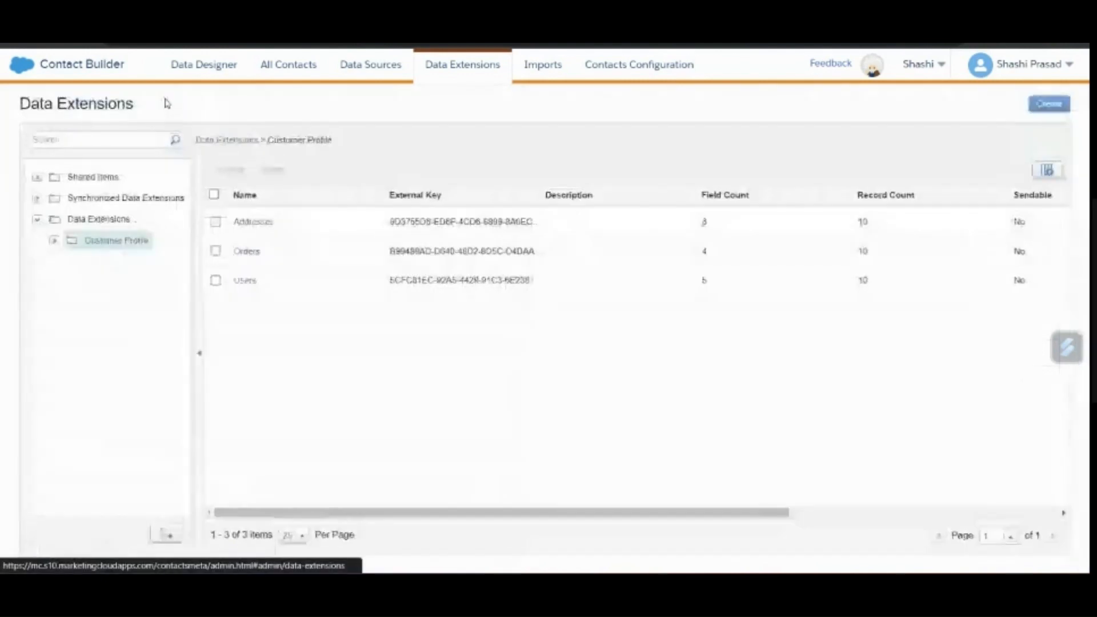
{"action": "left_click", "coordinate": [261, 225]}
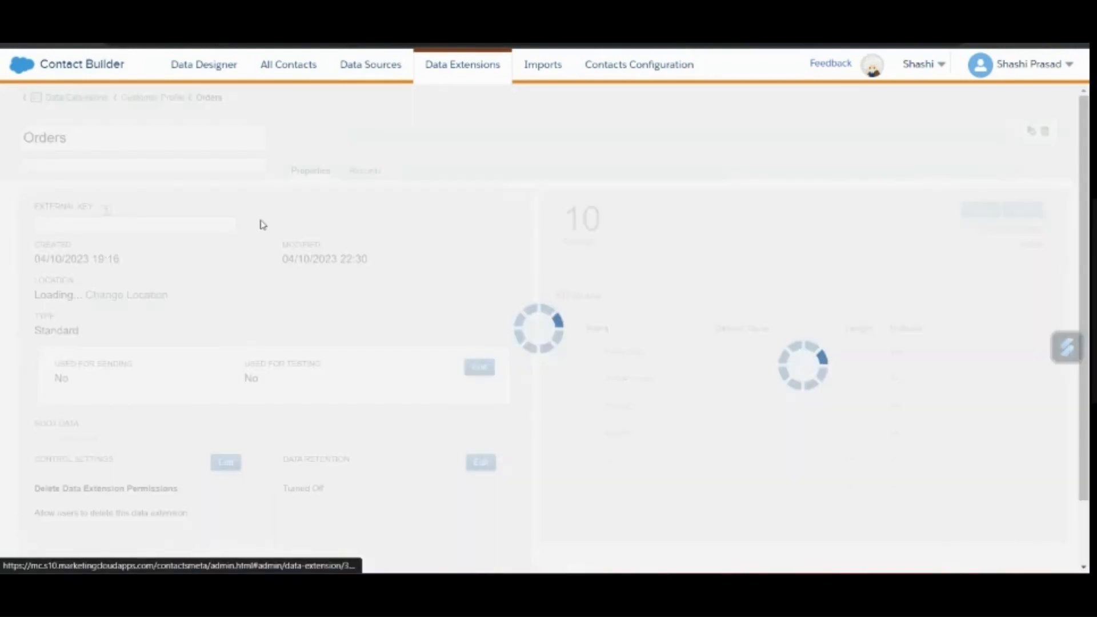
{"action": "double_click", "coordinate": [622, 353]}
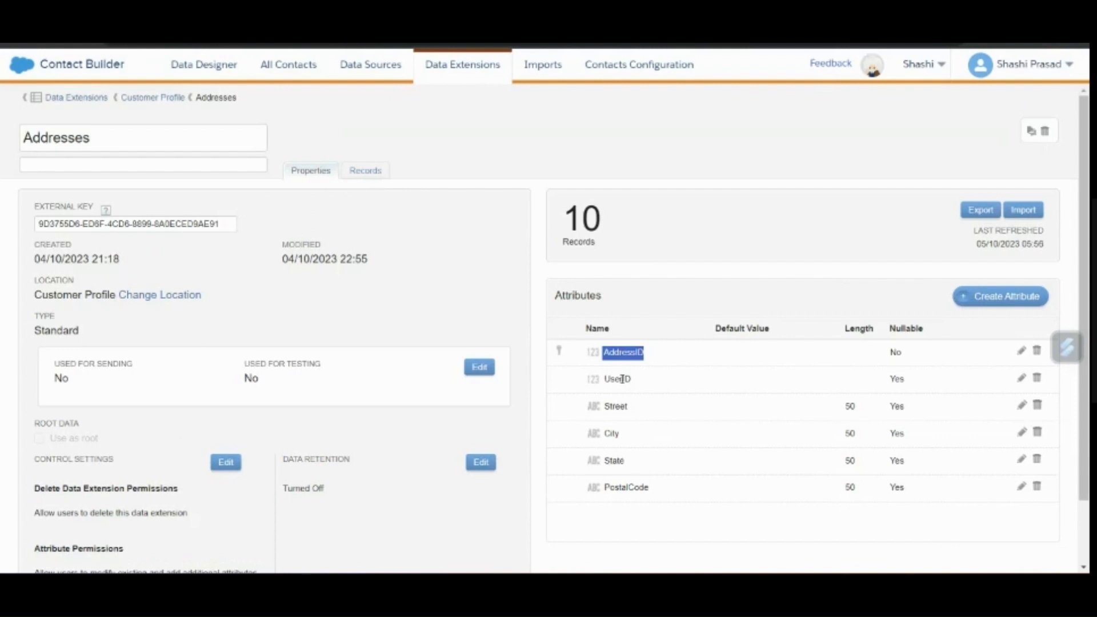
{"action": "double_click", "coordinate": [622, 379]}
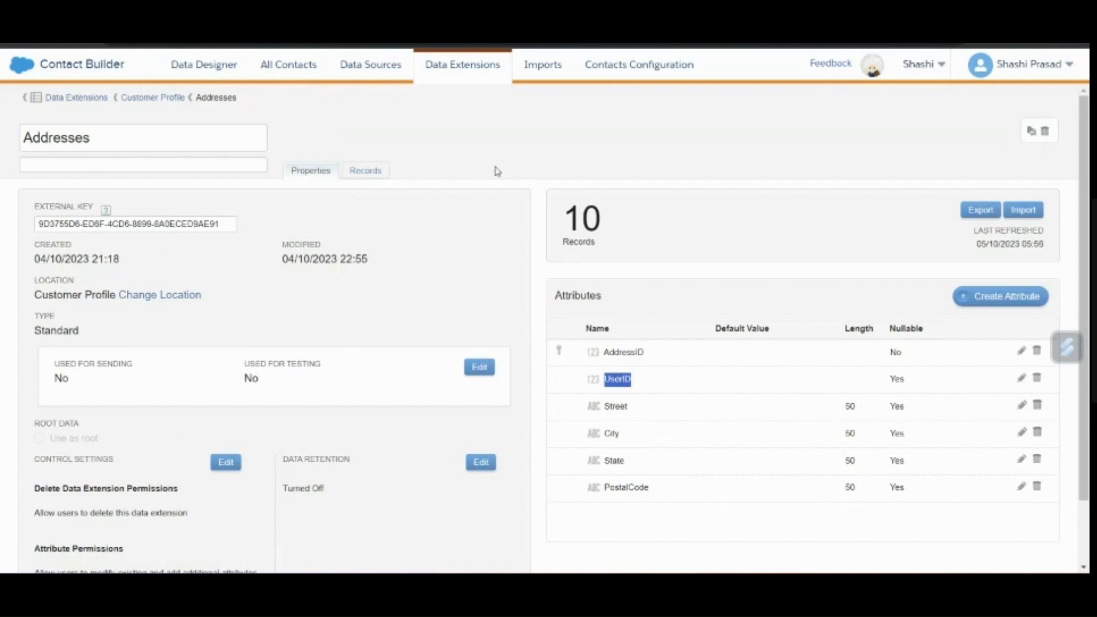
{"action": "left_click", "coordinate": [152, 98]}
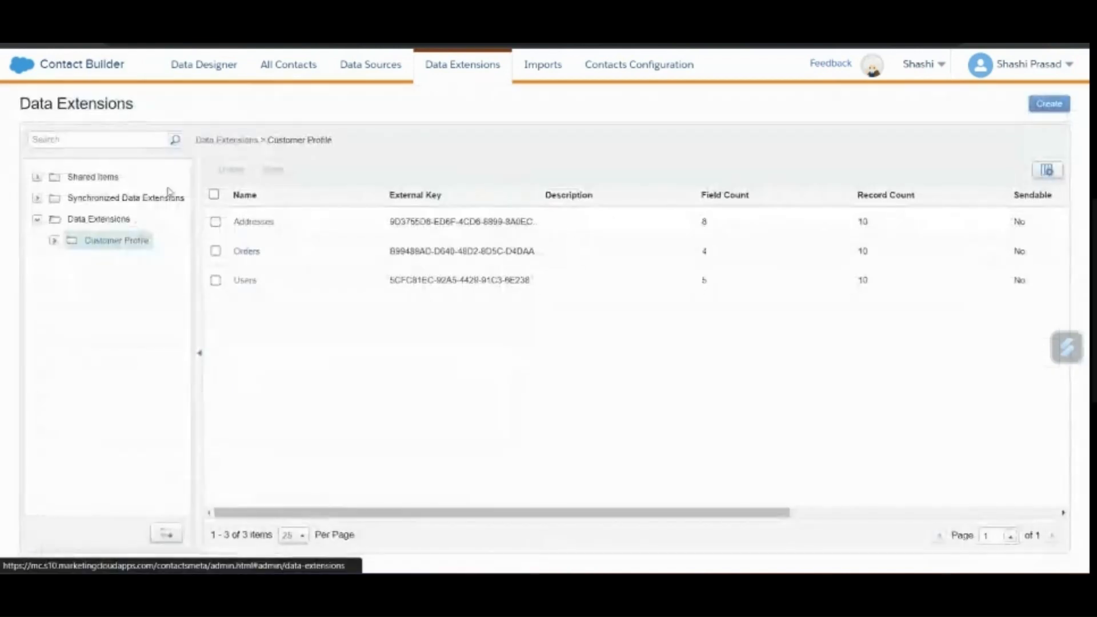
{"action": "left_click", "coordinate": [215, 281]}
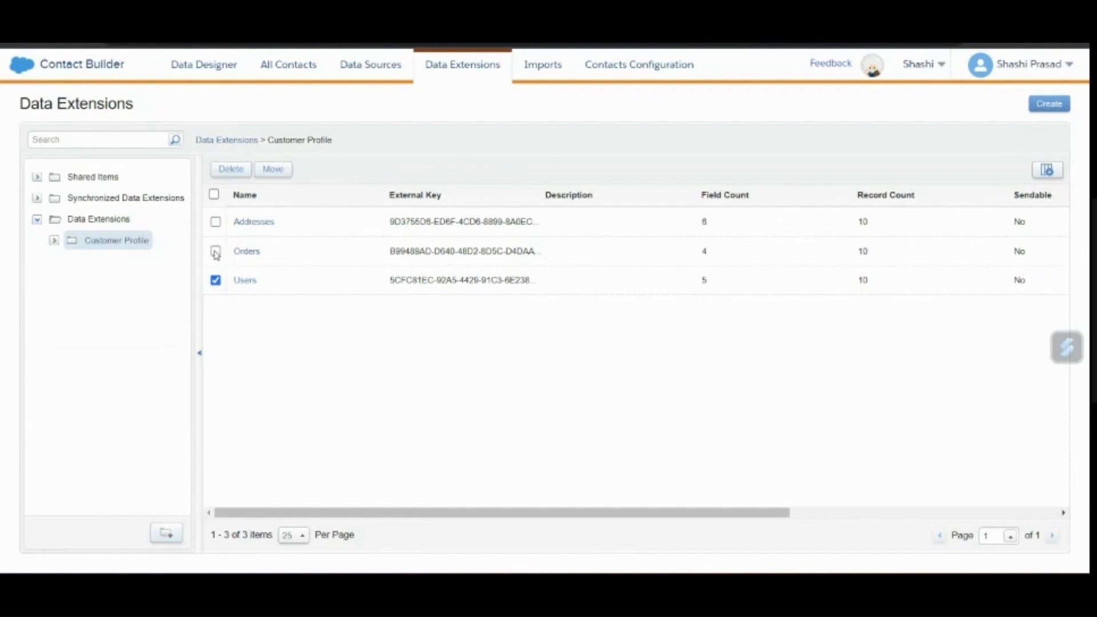
{"action": "left_click", "coordinate": [215, 251]}
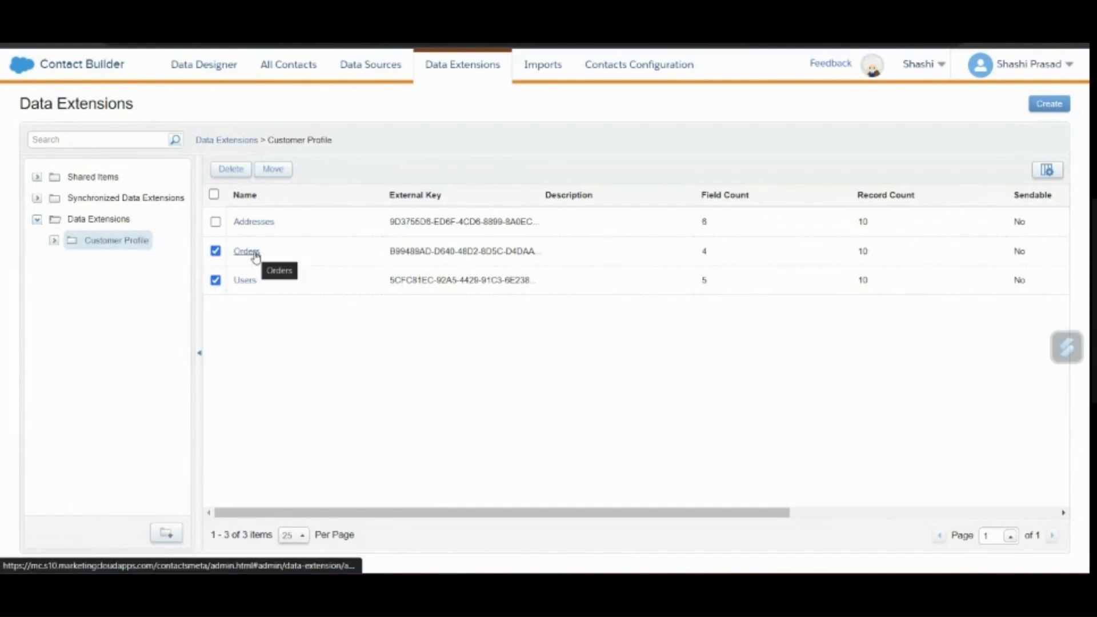
{"action": "left_click", "coordinate": [216, 280]}
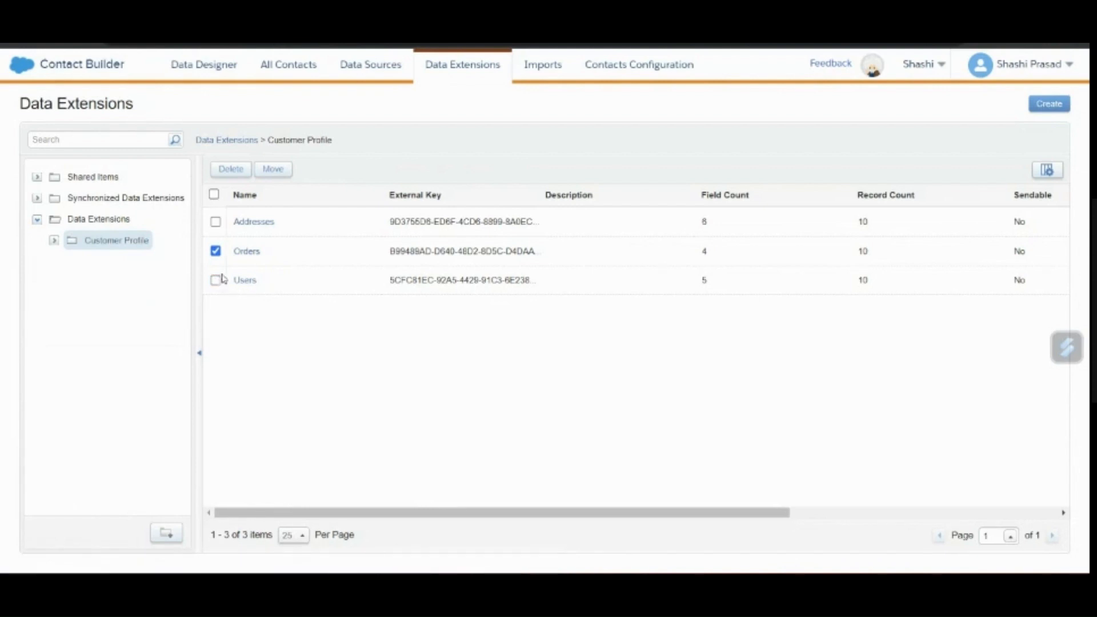
{"action": "left_click", "coordinate": [215, 252]}
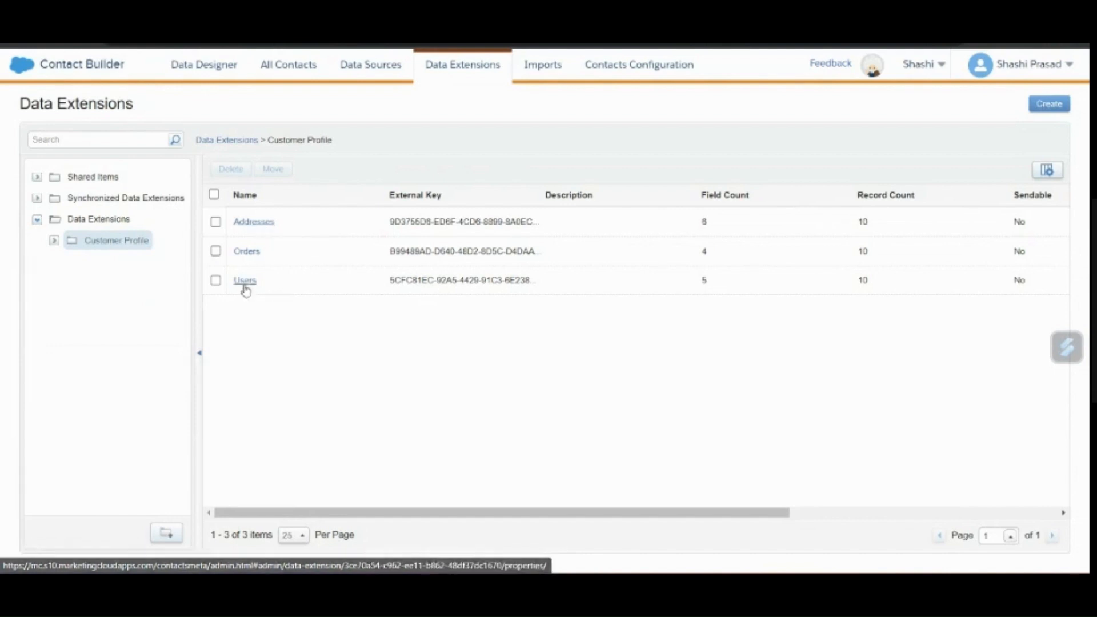
Inspect the Orders records for repeated UserID values, marking the orders with OrderID 1, 2, 7 and 8.
{"action": "left_click", "coordinate": [252, 254]}
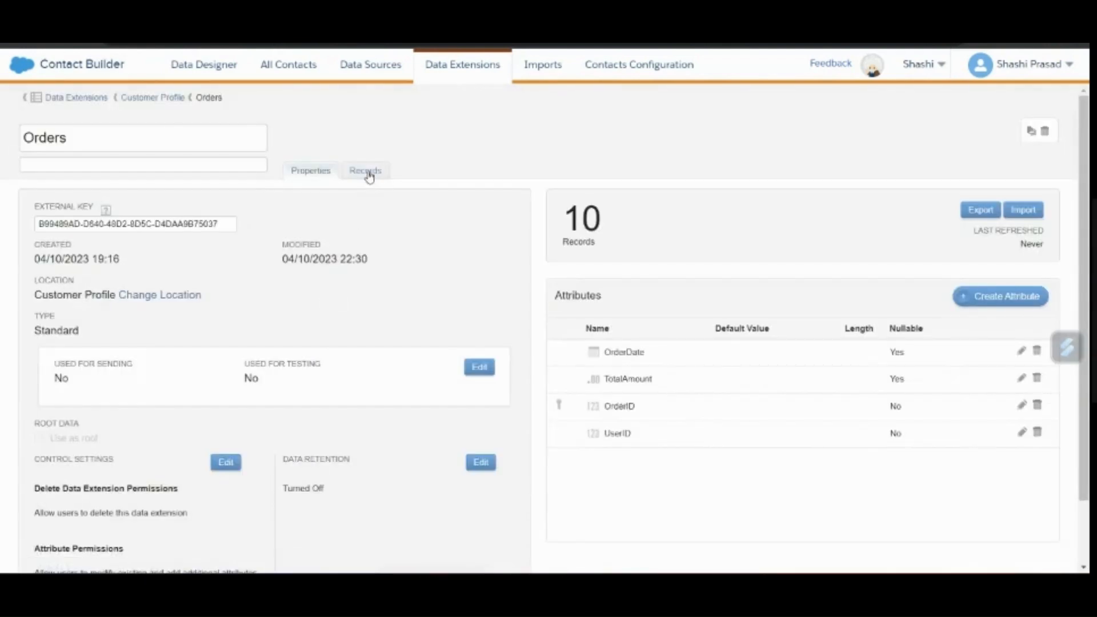
{"action": "left_click", "coordinate": [365, 170]}
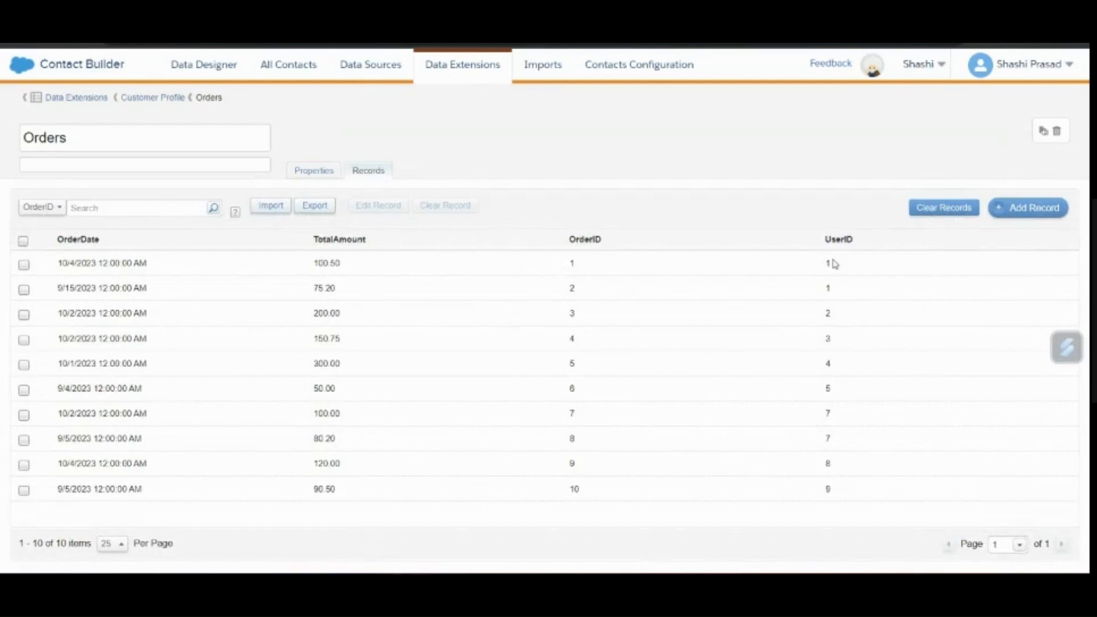
{"action": "left_click_drag", "start_coordinate": [828, 261], "coordinate": [737, 286]}
{"action": "left_click", "coordinate": [586, 266]}
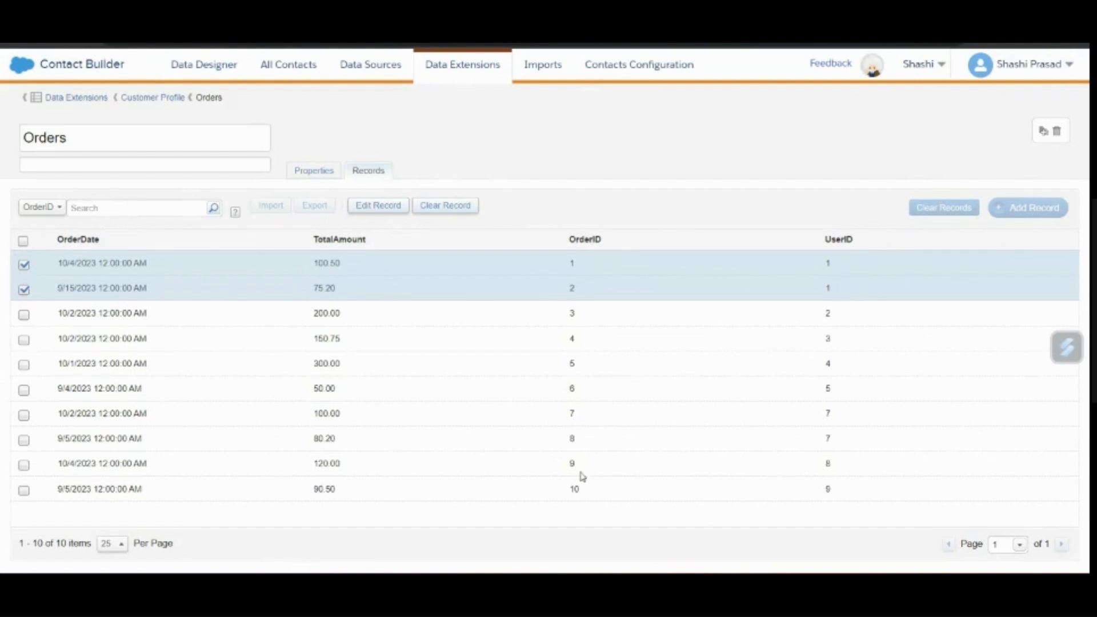
{"action": "left_click", "coordinate": [601, 417]}
{"action": "left_click", "coordinate": [608, 444]}
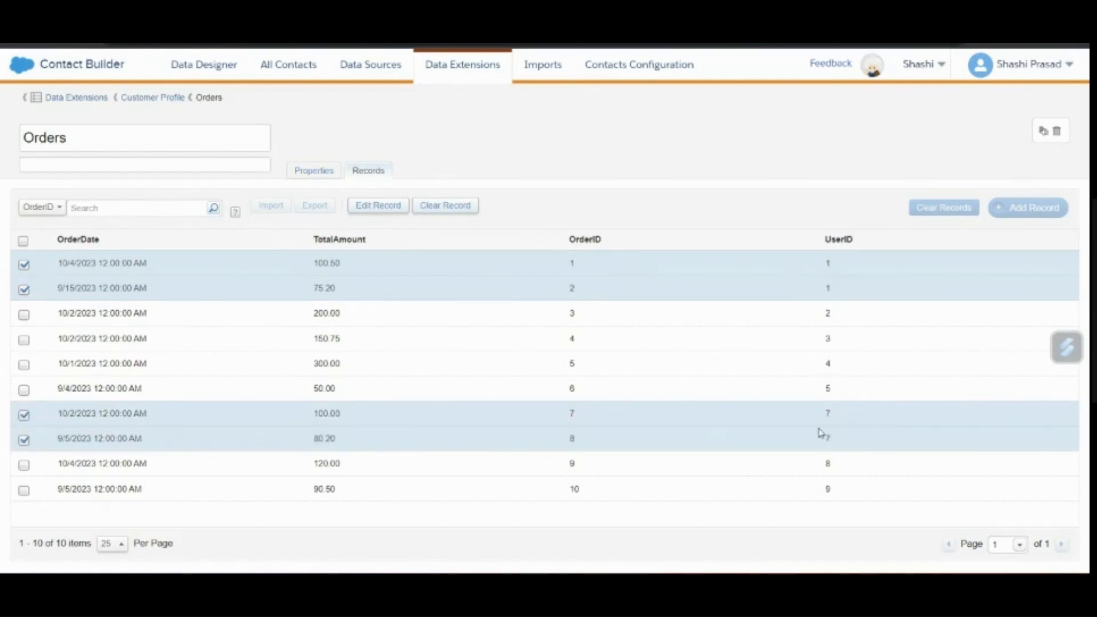
Open the Addresses data extension from the Customer Profile folder and view its records.
{"action": "left_click", "coordinate": [166, 100]}
{"action": "left_click", "coordinate": [262, 225]}
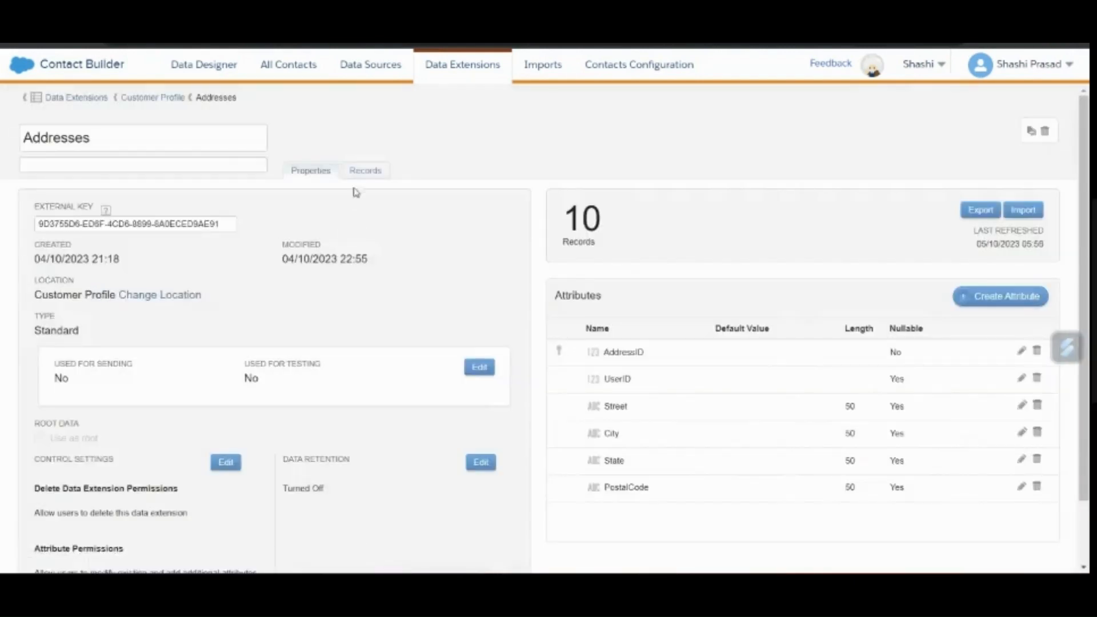
{"action": "left_click", "coordinate": [368, 173]}
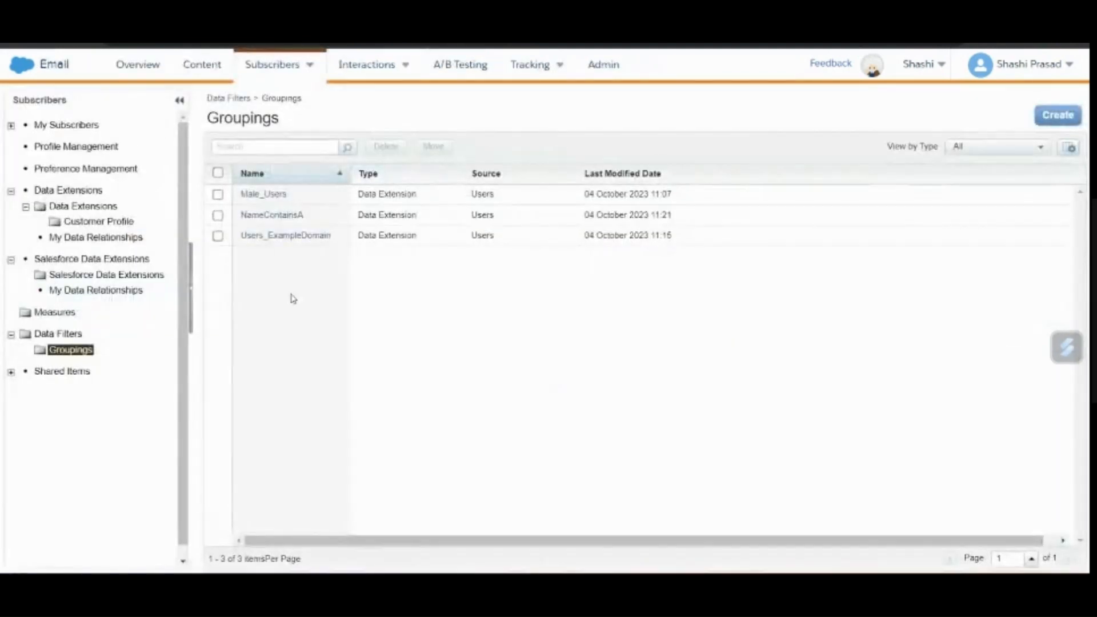
Create a data relationship named Users_Orders in My Data Relationships, with Users_Orders as its external key.
{"action": "mouse_move", "coordinate": [276, 67]}
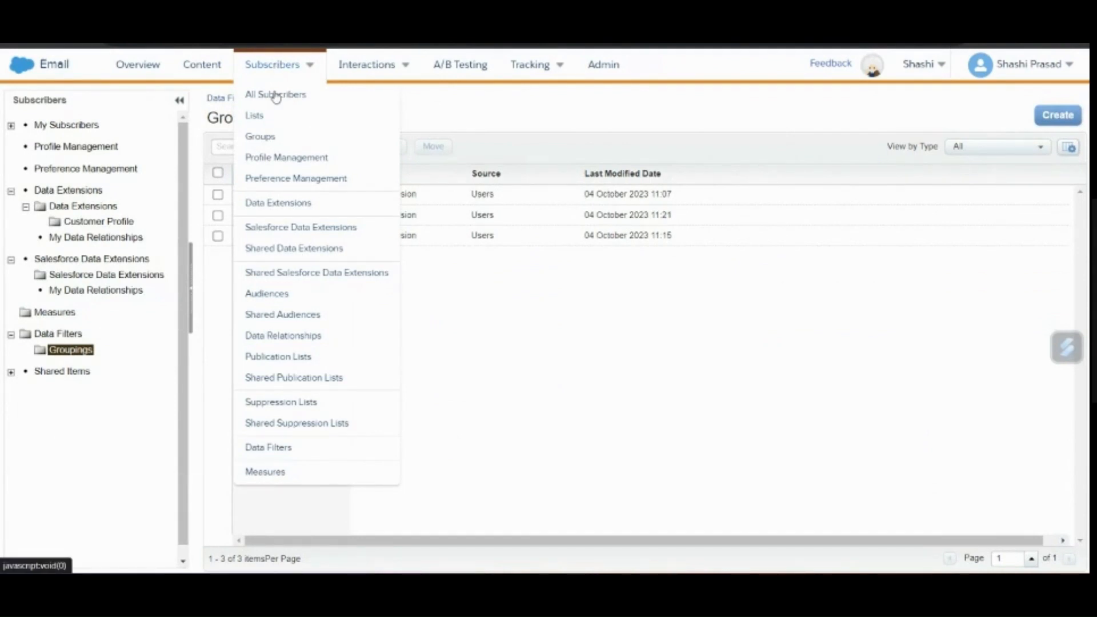
{"action": "left_click", "coordinate": [317, 336]}
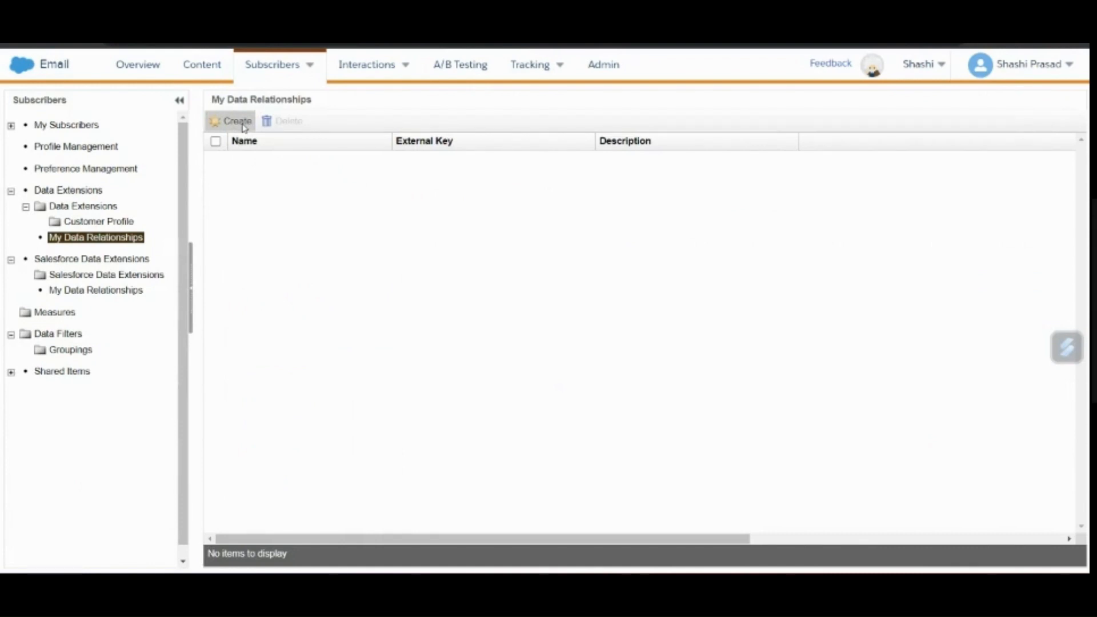
{"action": "left_click", "coordinate": [245, 126]}
{"action": "left_click", "coordinate": [446, 179]}
{"action": "type", "text": "Users_Orders"}
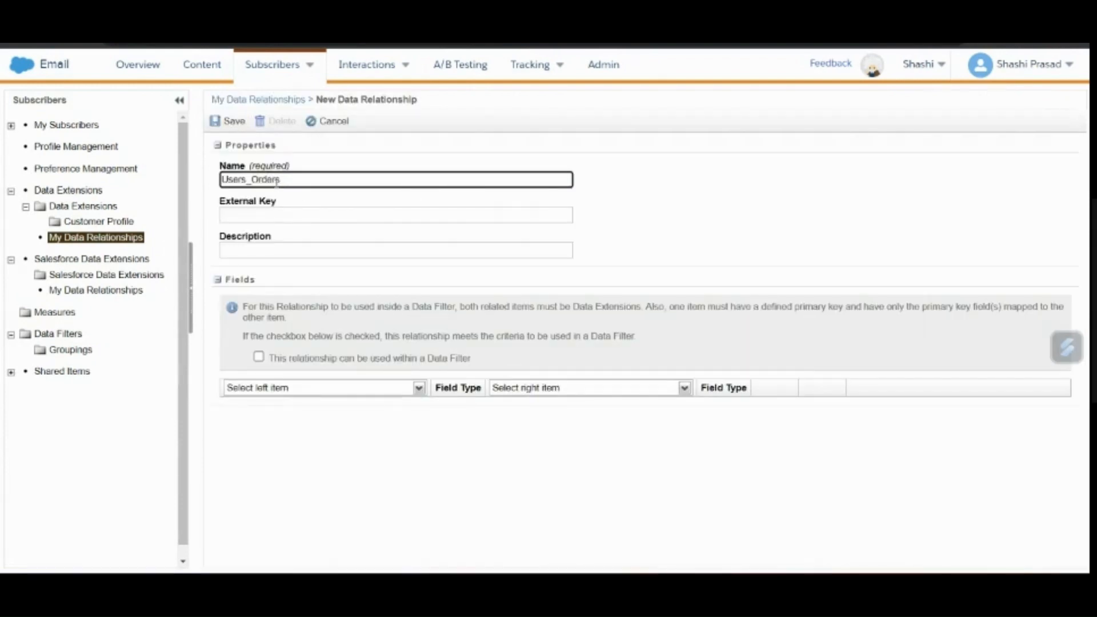
{"action": "left_click_drag", "start_coordinate": [286, 180], "coordinate": [211, 200]}
{"action": "key", "text": "ctrl+c"}
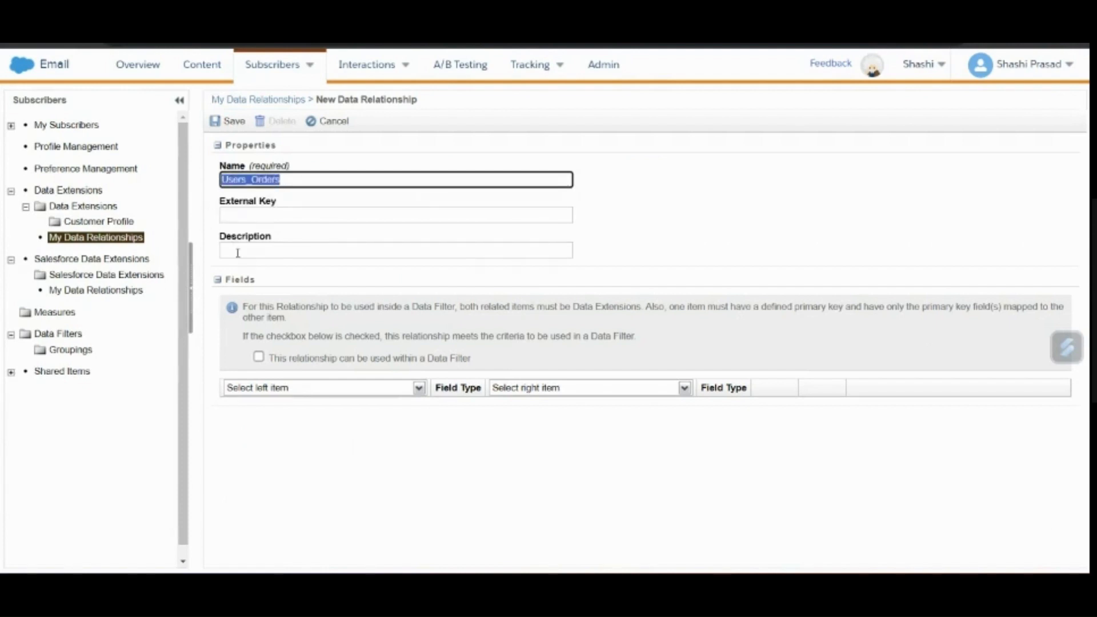
{"action": "left_click", "coordinate": [249, 214]}
{"action": "key", "text": "ctrl+v"}
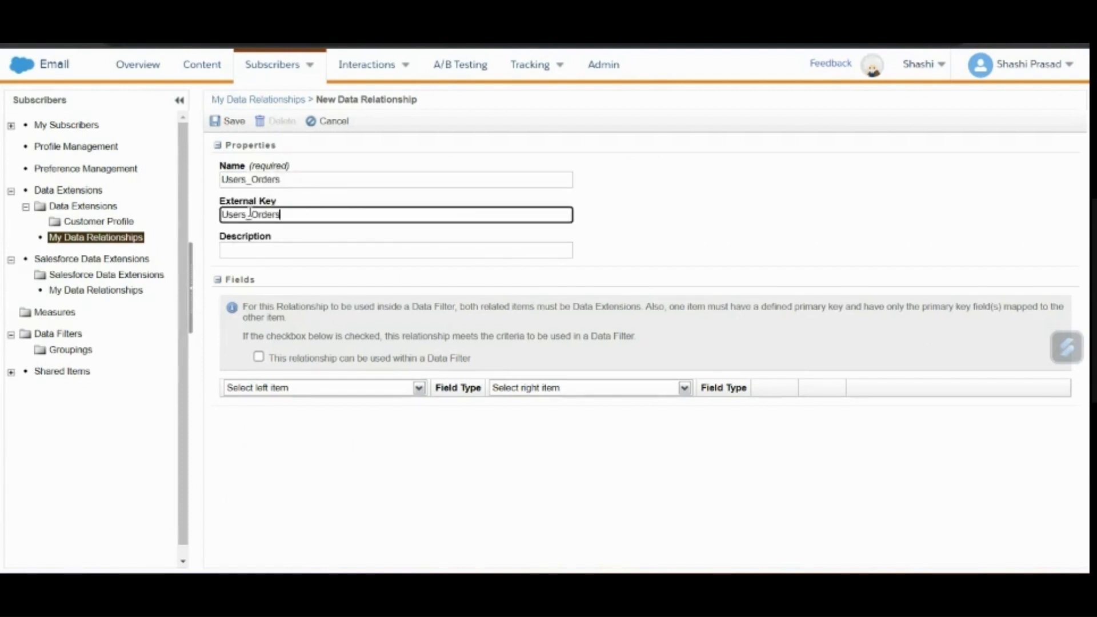
{"action": "left_click", "coordinate": [636, 223]}
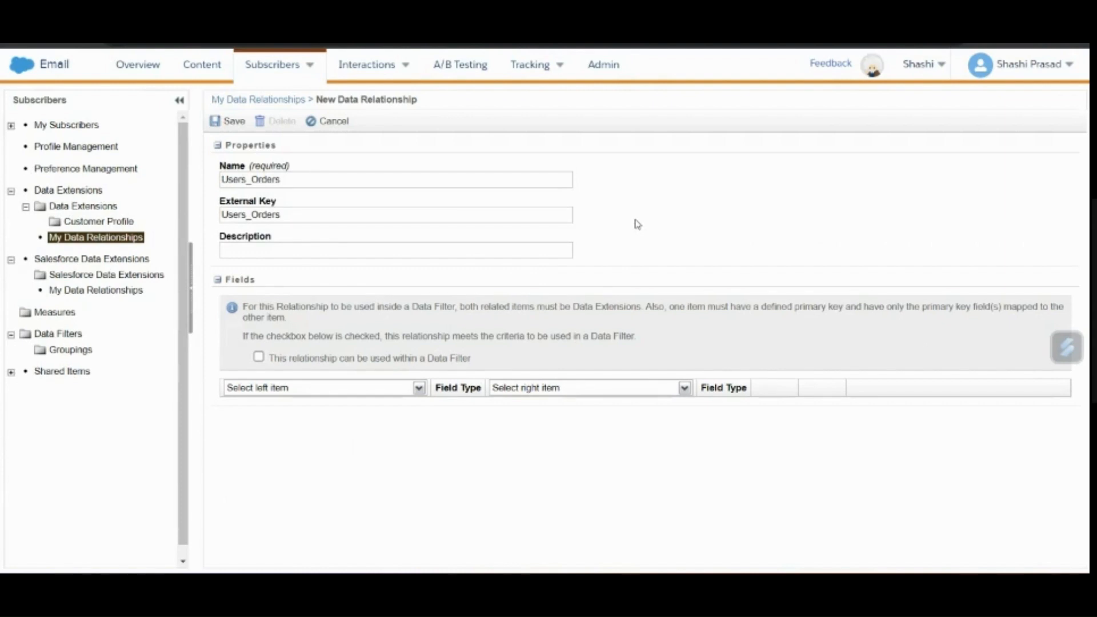
Relate the Users data extension to the Orders data extension, both from the Customer Profile folder.
{"action": "left_click", "coordinate": [420, 389]}
{"action": "left_click", "coordinate": [231, 404]}
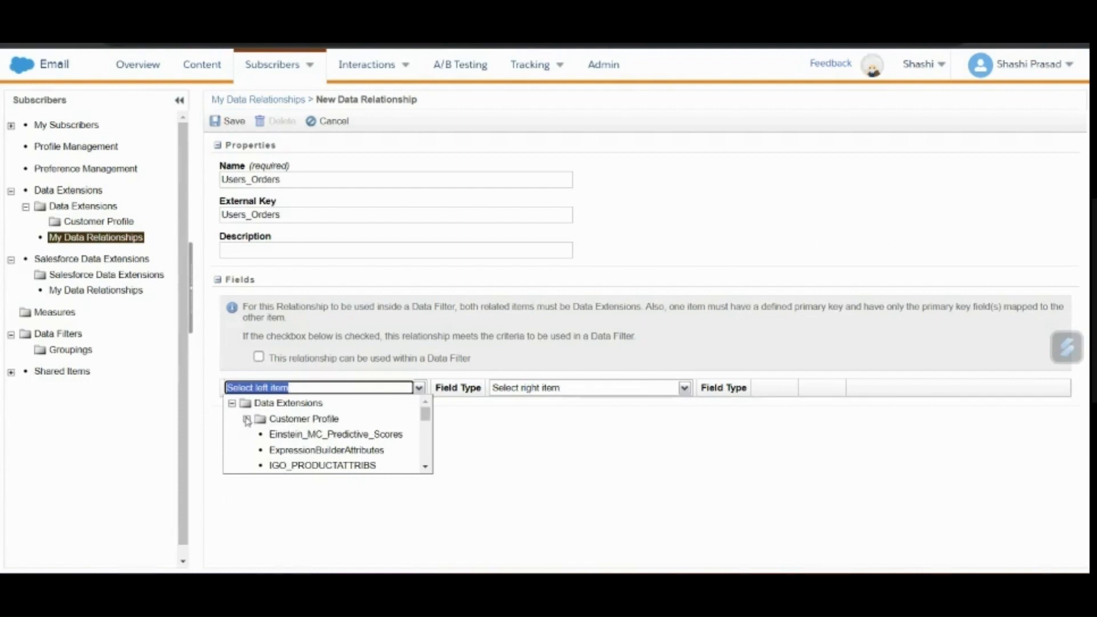
{"action": "left_click", "coordinate": [247, 420]}
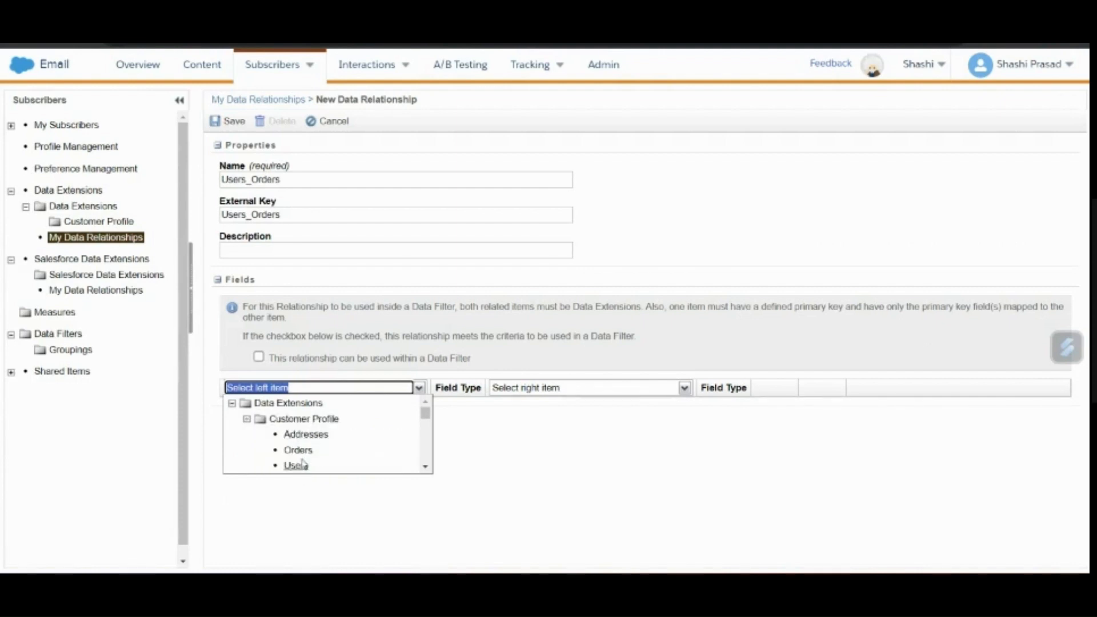
{"action": "left_click", "coordinate": [298, 465]}
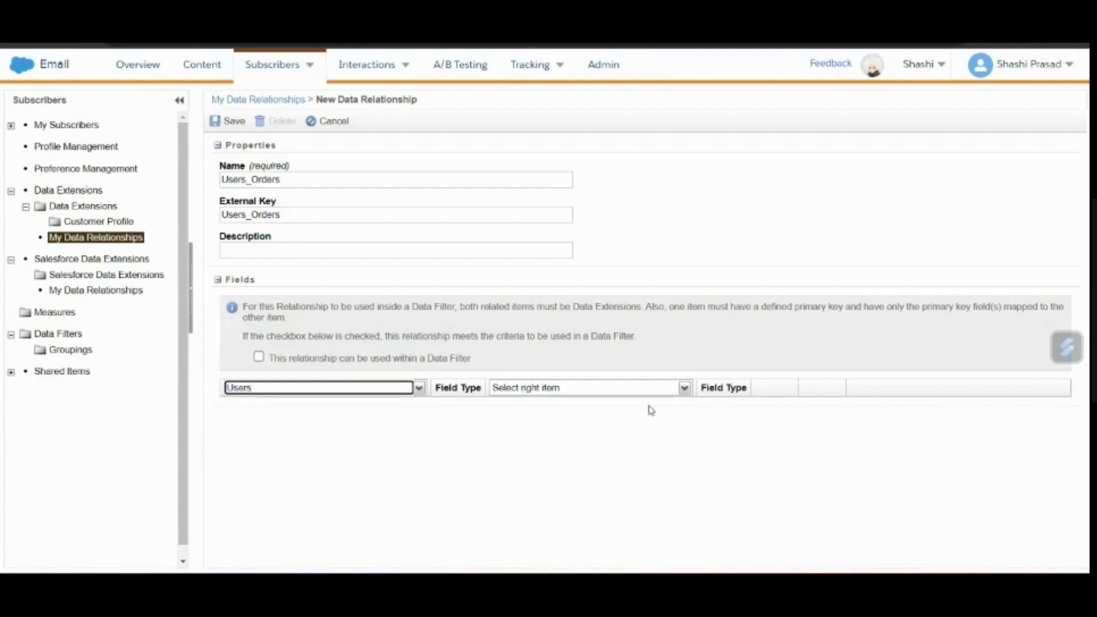
{"action": "left_click", "coordinate": [684, 388]}
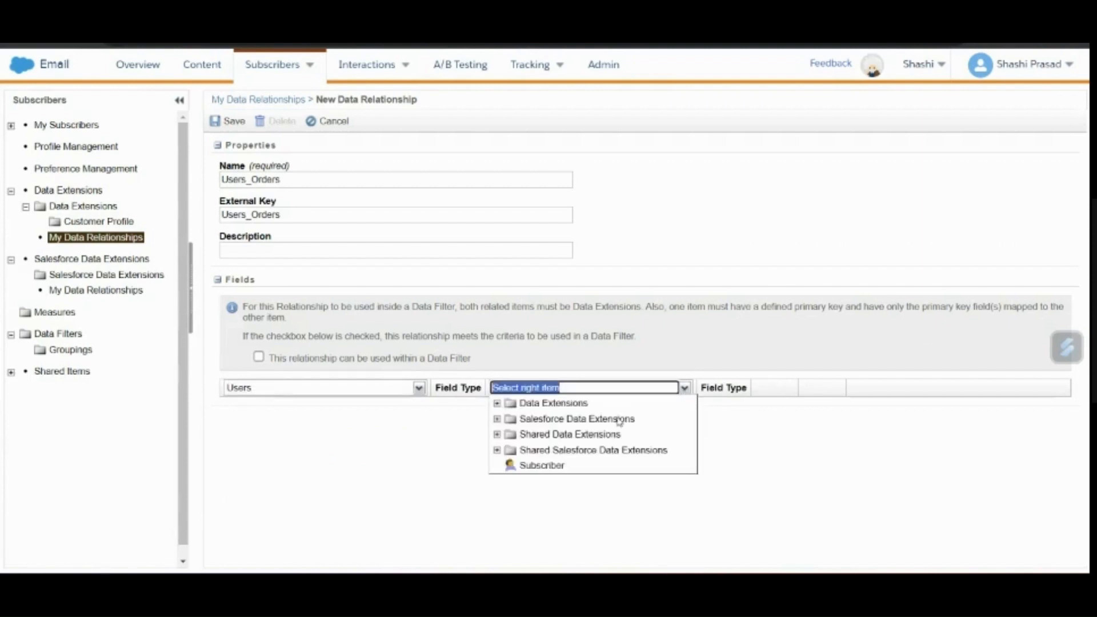
{"action": "left_click", "coordinate": [497, 404]}
{"action": "left_click", "coordinate": [512, 420]}
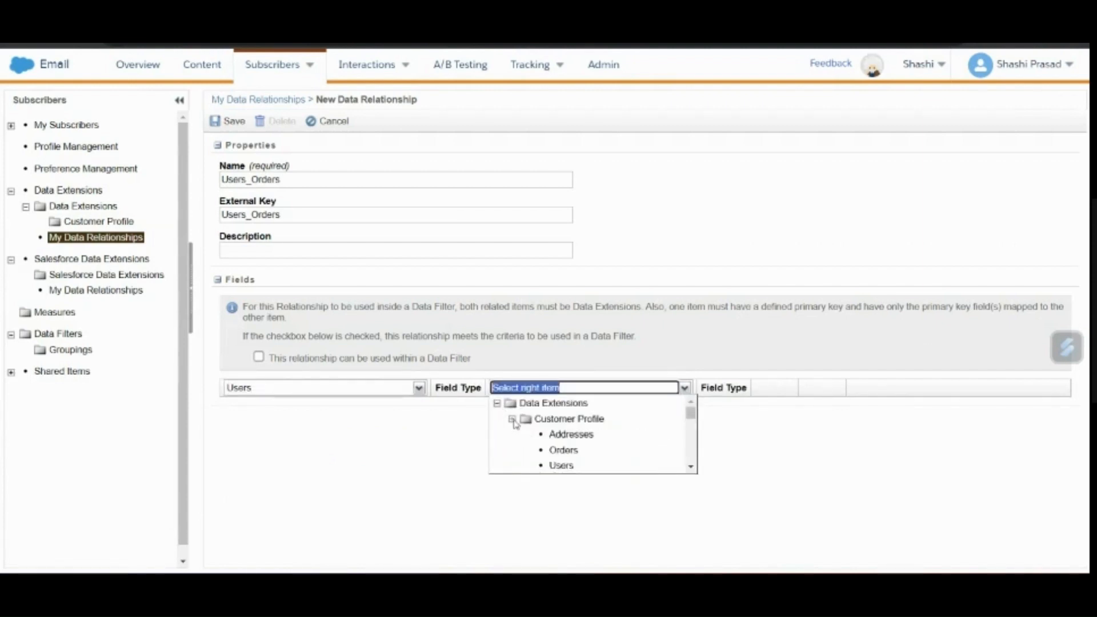
{"action": "left_click", "coordinate": [563, 450]}
Examine the UserID field mapping between Users and Orders and the fields available on the Orders side.
{"action": "left_click_drag", "start_coordinate": [249, 405], "coordinate": [285, 408]}
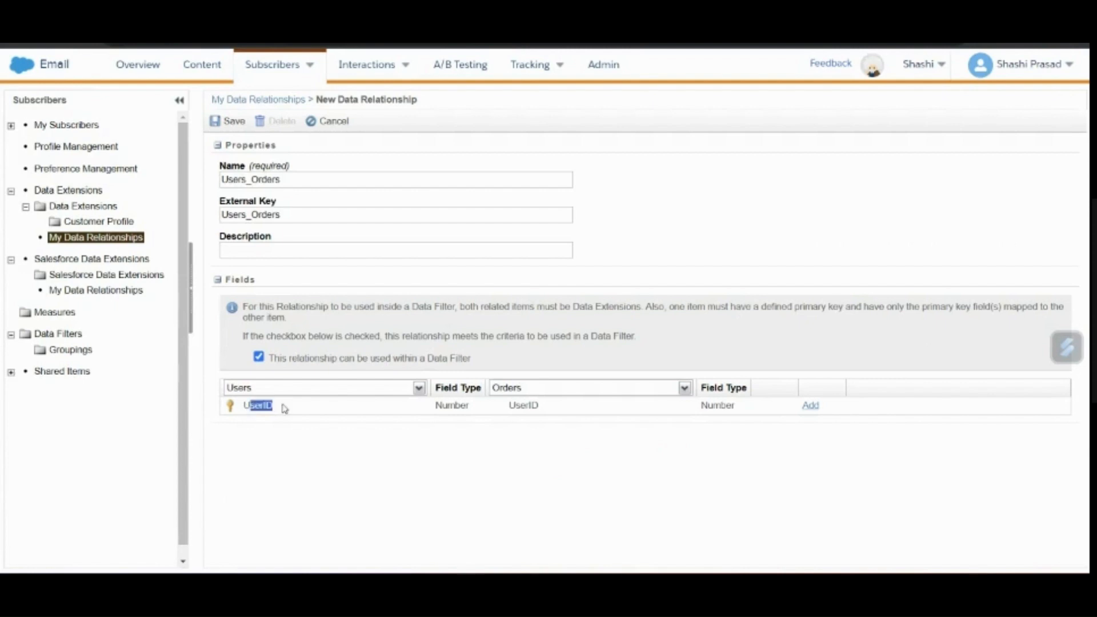
{"action": "double_click", "coordinate": [545, 409]}
{"action": "left_click", "coordinate": [399, 460]}
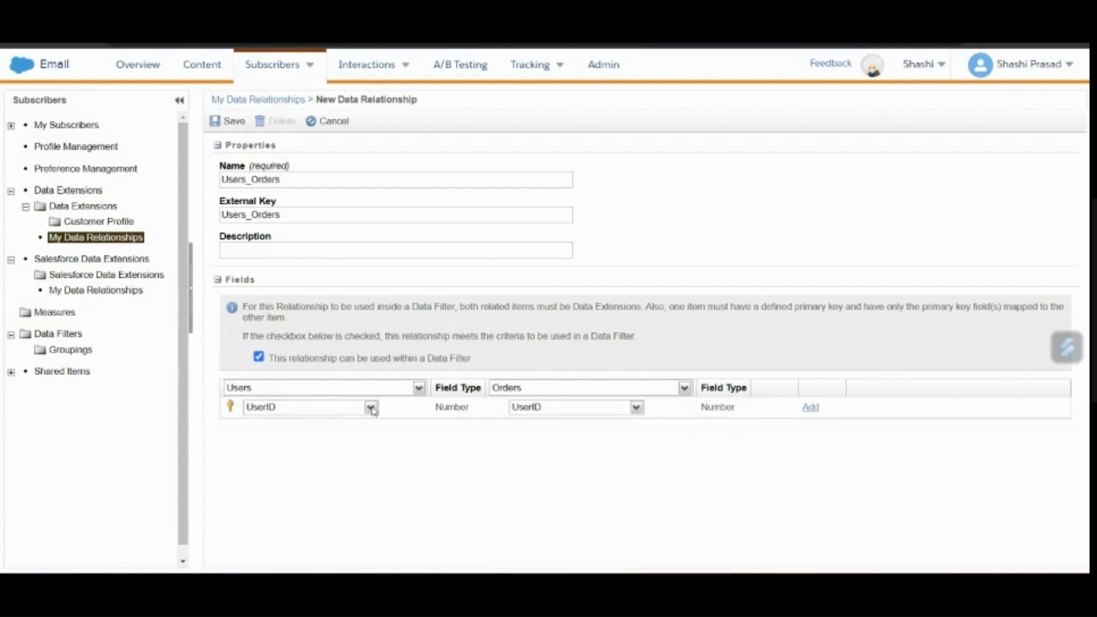
{"action": "left_click", "coordinate": [555, 410]}
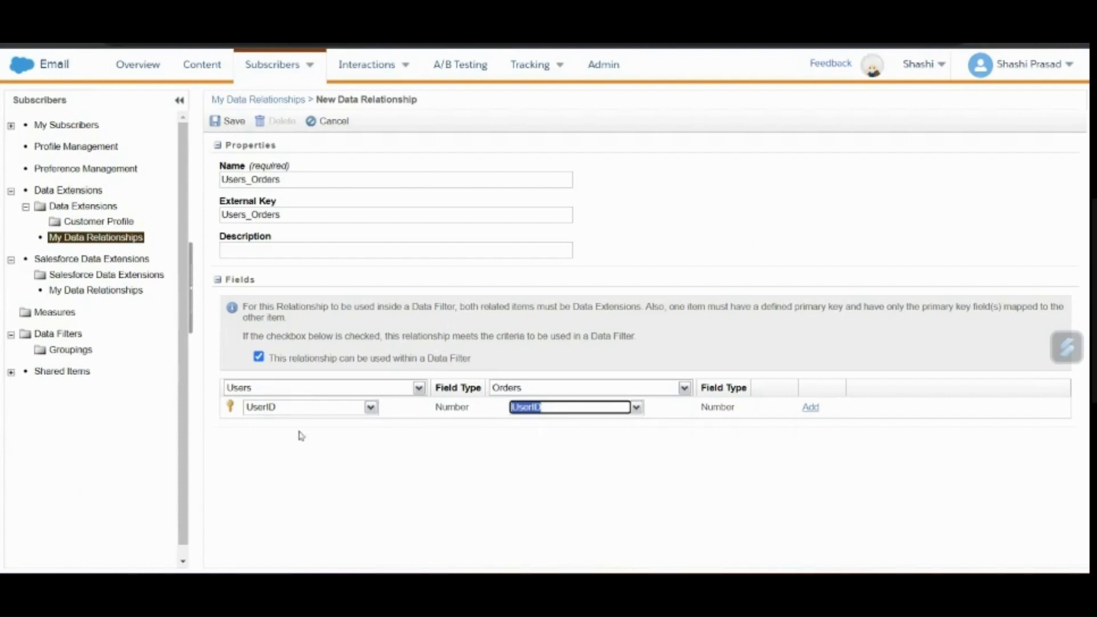
{"action": "left_click", "coordinate": [294, 408]}
{"action": "left_click", "coordinate": [578, 408]}
{"action": "left_click", "coordinate": [636, 408]}
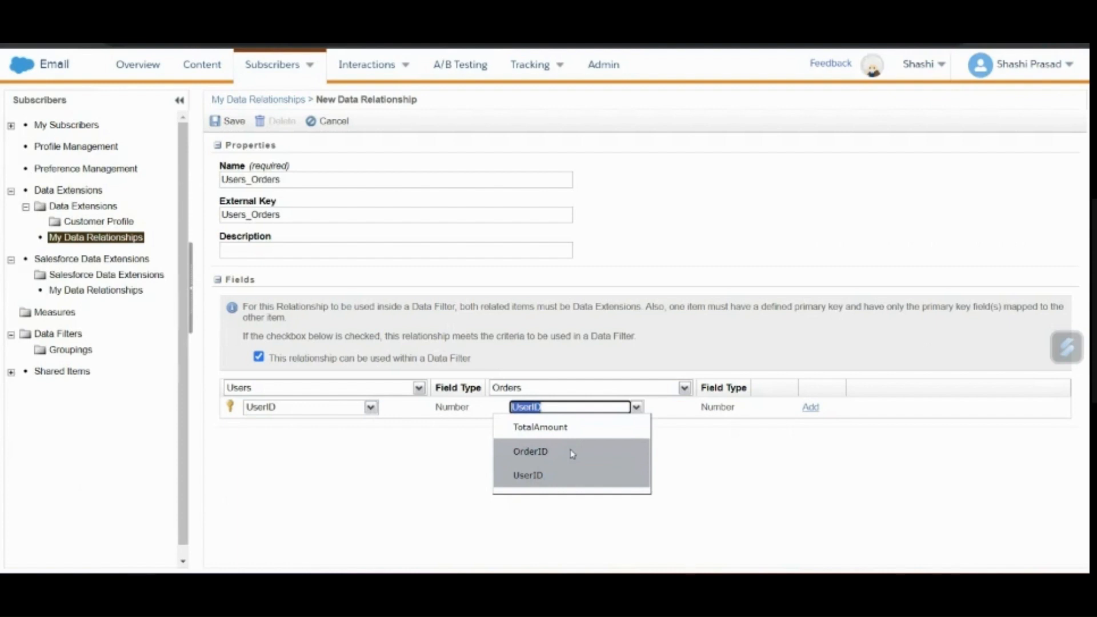
{"action": "left_click", "coordinate": [463, 446]}
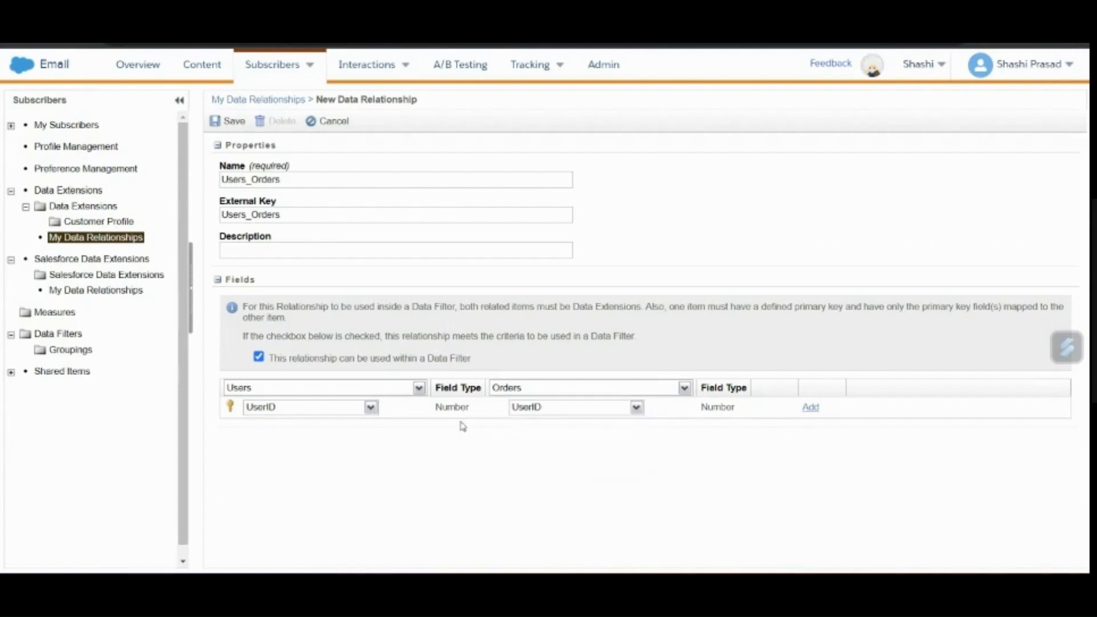
Save the Users_Orders relationship and the Users_Addresses relationship that links Users and Addresses by UserID.
{"action": "left_click", "coordinate": [235, 121]}
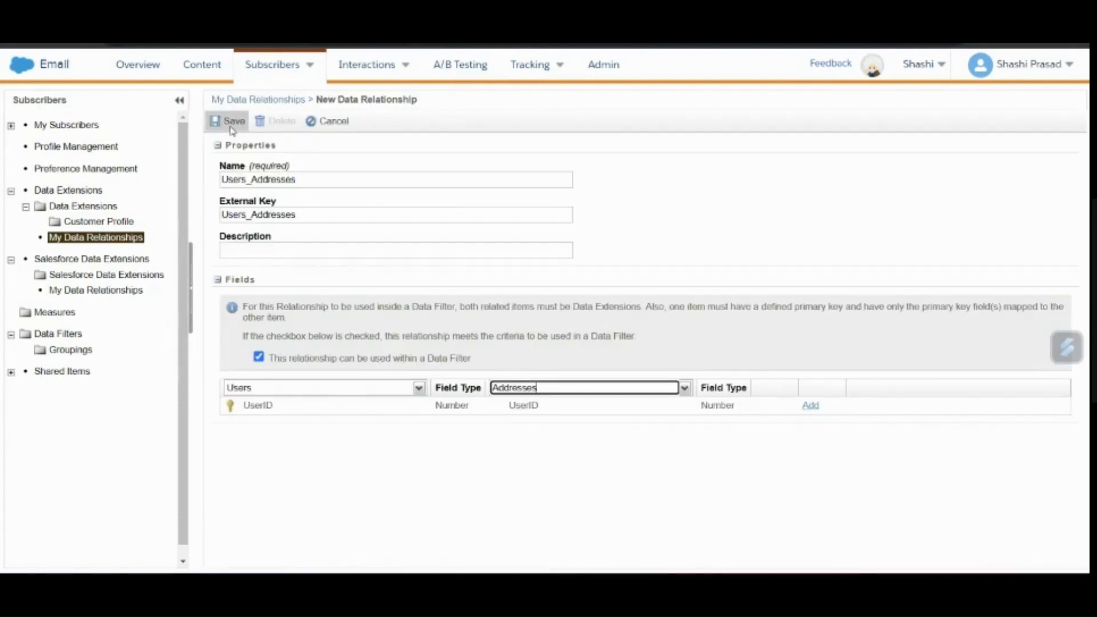
{"action": "left_click", "coordinate": [231, 124]}
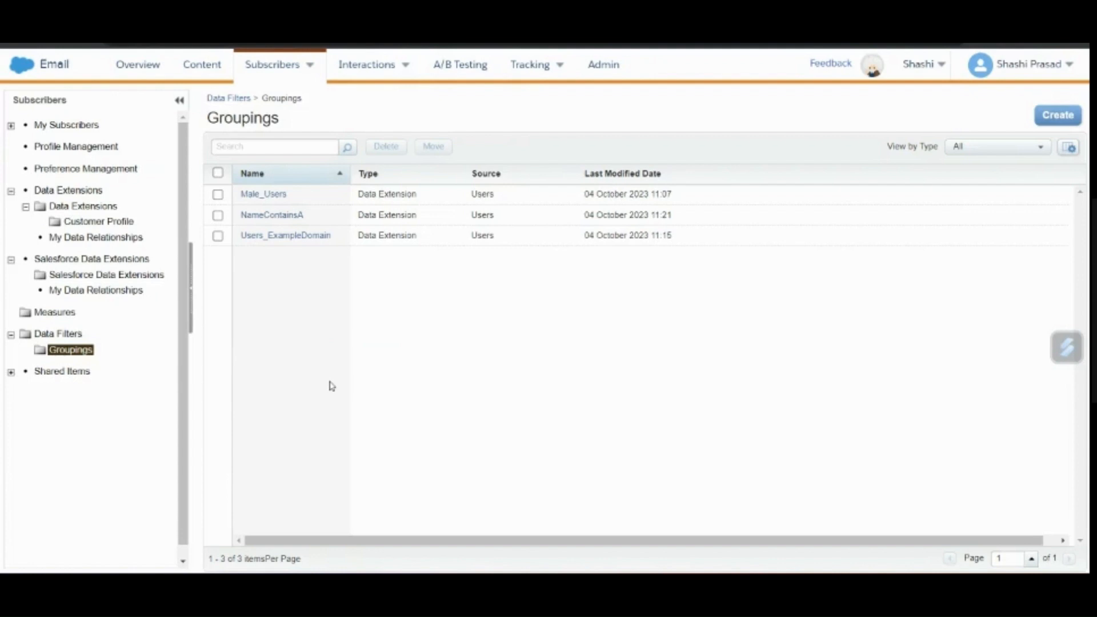
Start a new data extension filter in Groupings with Users from the Customer Profile folder as its source.
{"action": "left_click", "coordinate": [1058, 115]}
{"action": "left_click", "coordinate": [501, 285]}
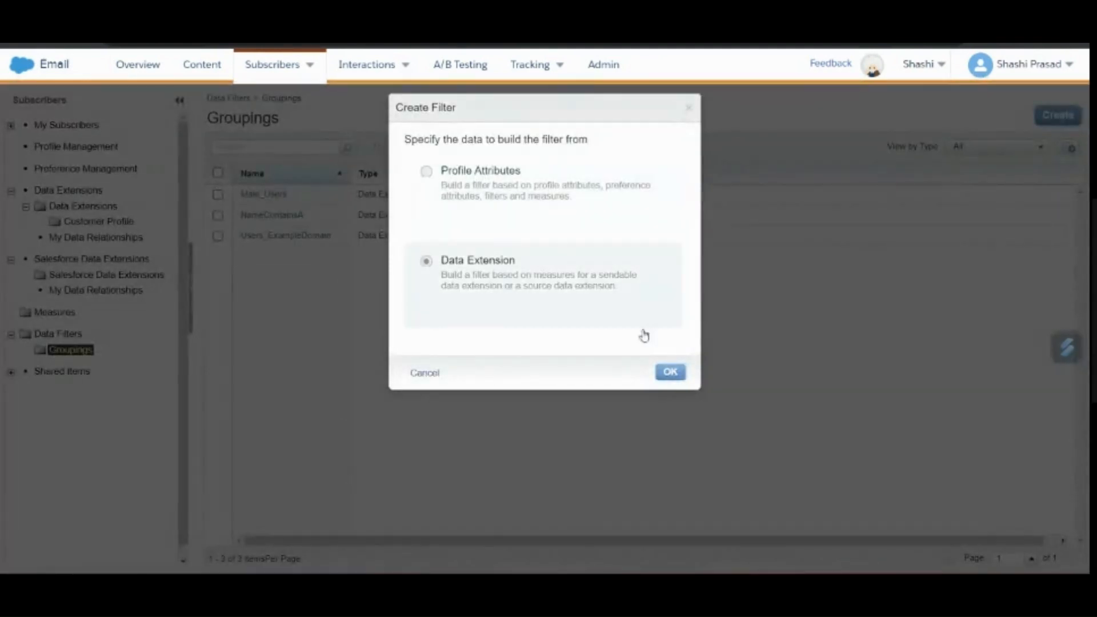
{"action": "left_click", "coordinate": [668, 372]}
{"action": "left_click", "coordinate": [309, 144]}
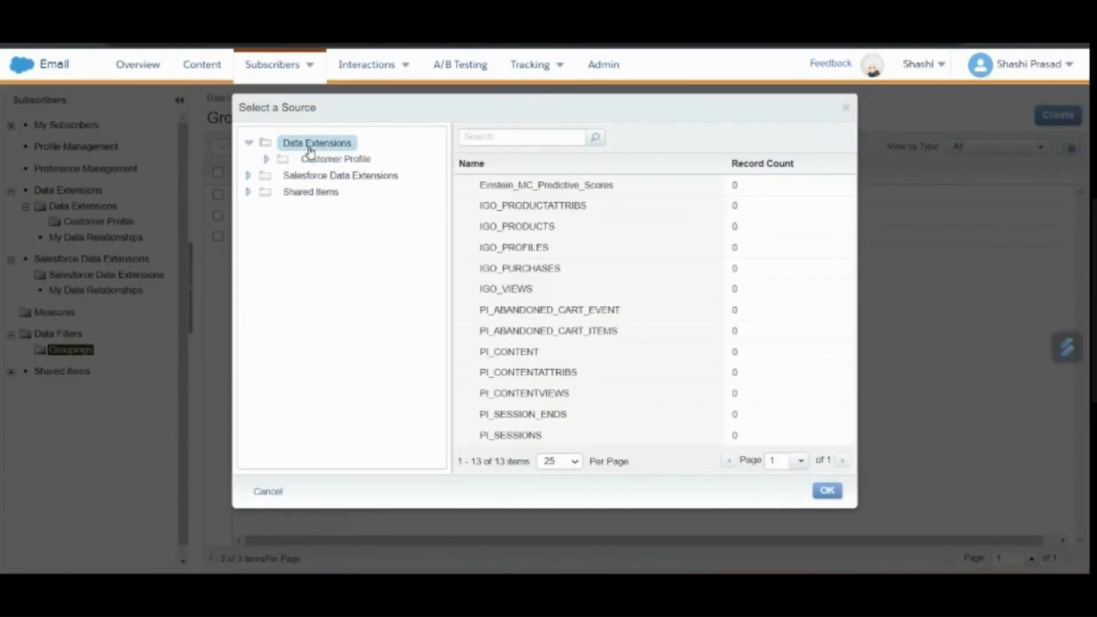
{"action": "left_click", "coordinate": [332, 159]}
{"action": "left_click", "coordinate": [552, 230]}
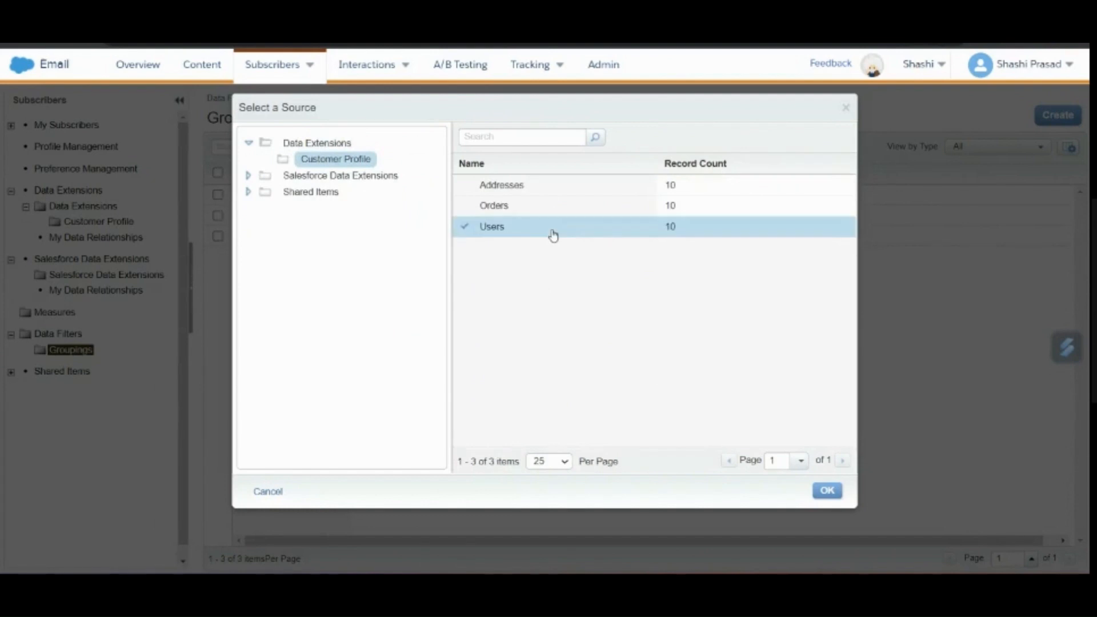
{"action": "left_click", "coordinate": [828, 492]}
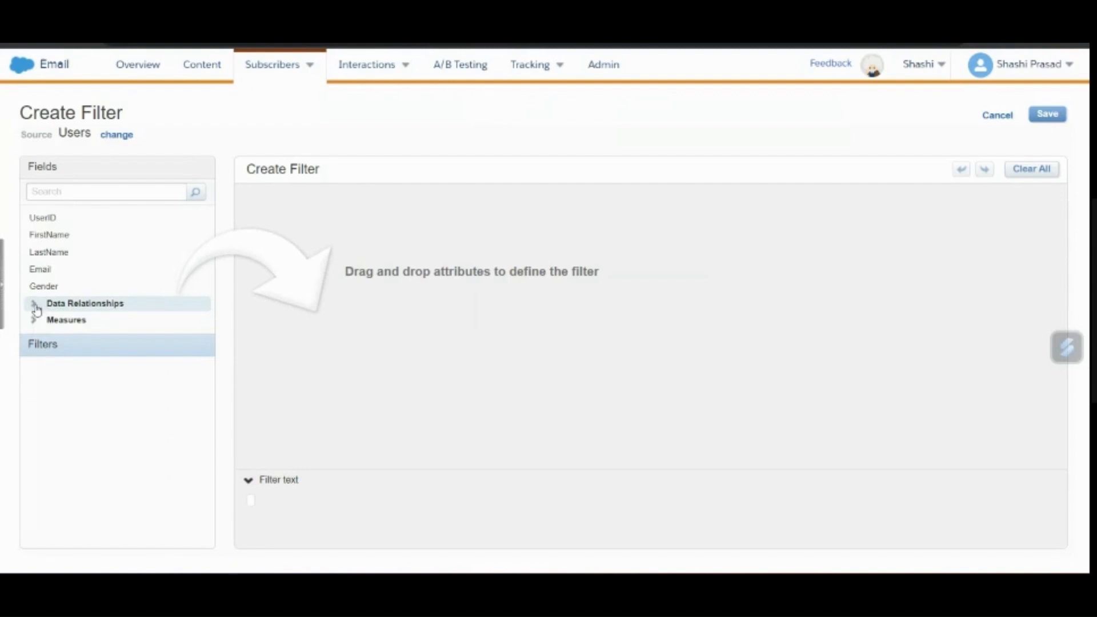
Add the TotalAmount field from the Users_Orders relationship as a condition that is greater than 50.
{"action": "left_click", "coordinate": [34, 304]}
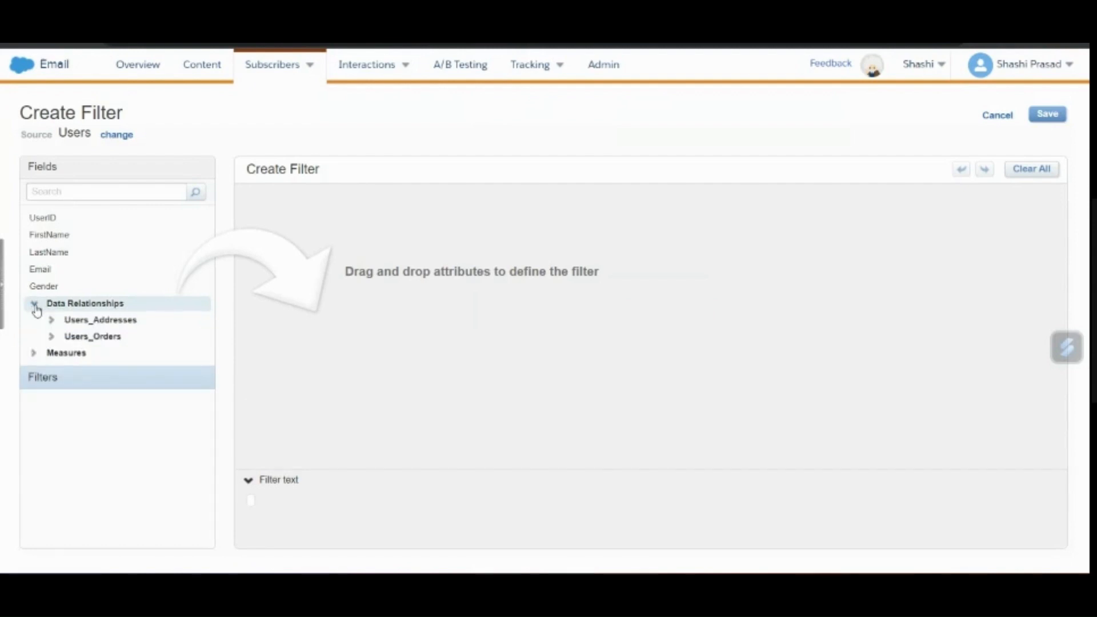
{"action": "left_click", "coordinate": [100, 337]}
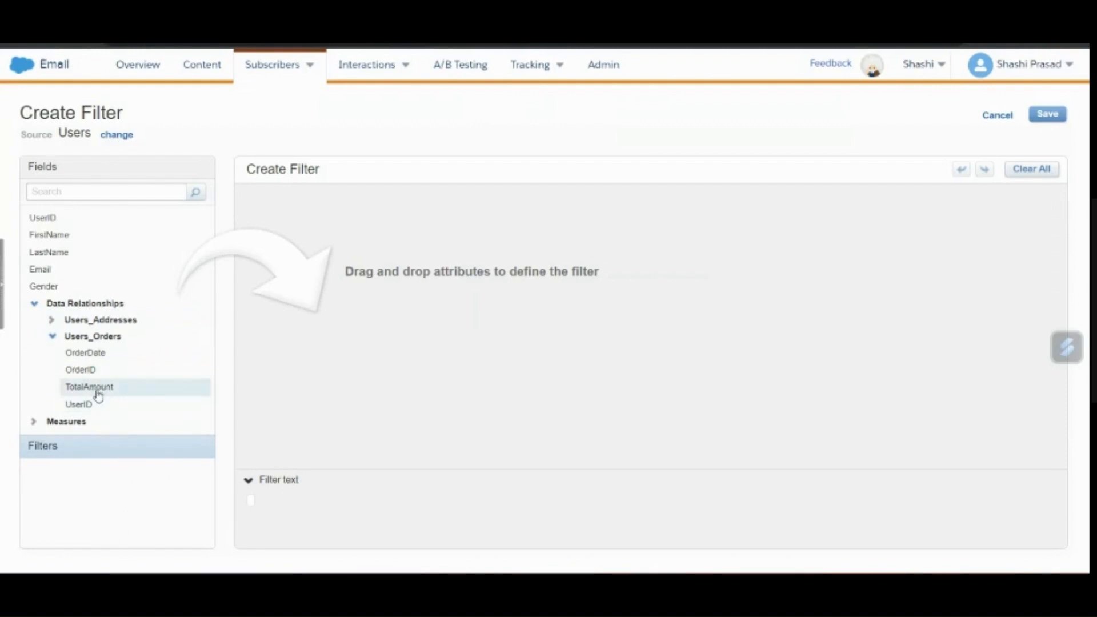
{"action": "left_click_drag", "start_coordinate": [97, 394], "coordinate": [283, 211]}
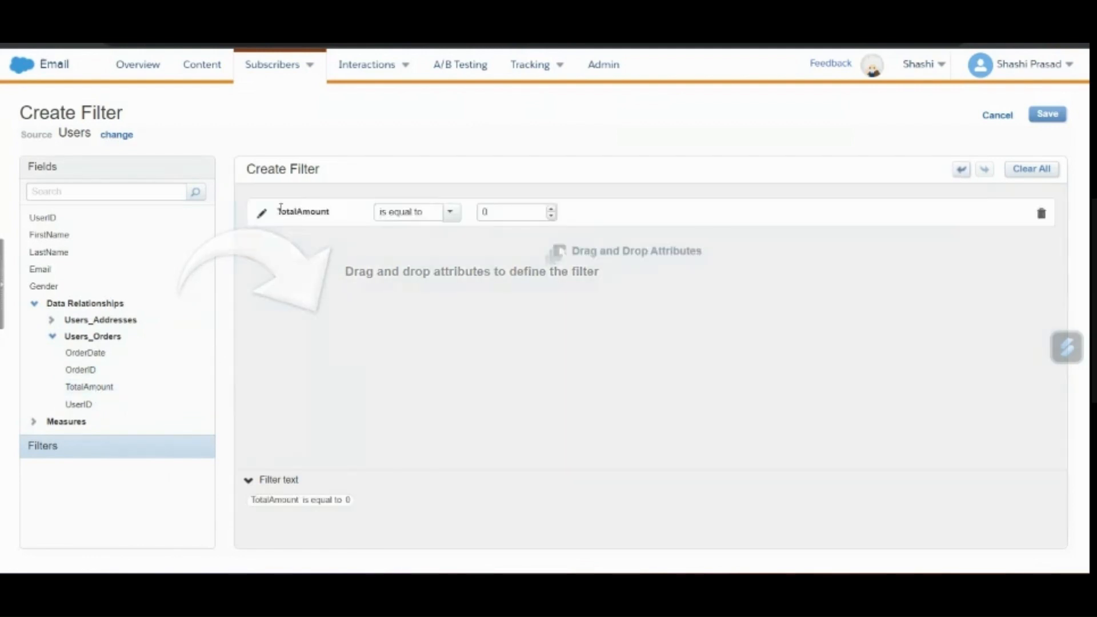
{"action": "left_click", "coordinate": [450, 212]}
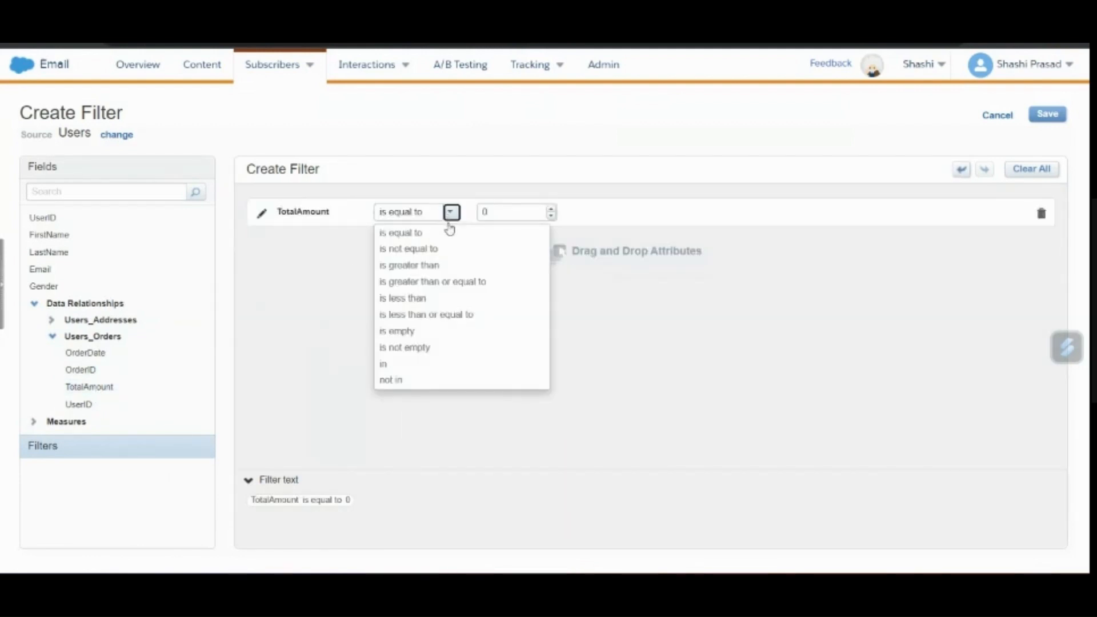
{"action": "left_click", "coordinate": [419, 266]}
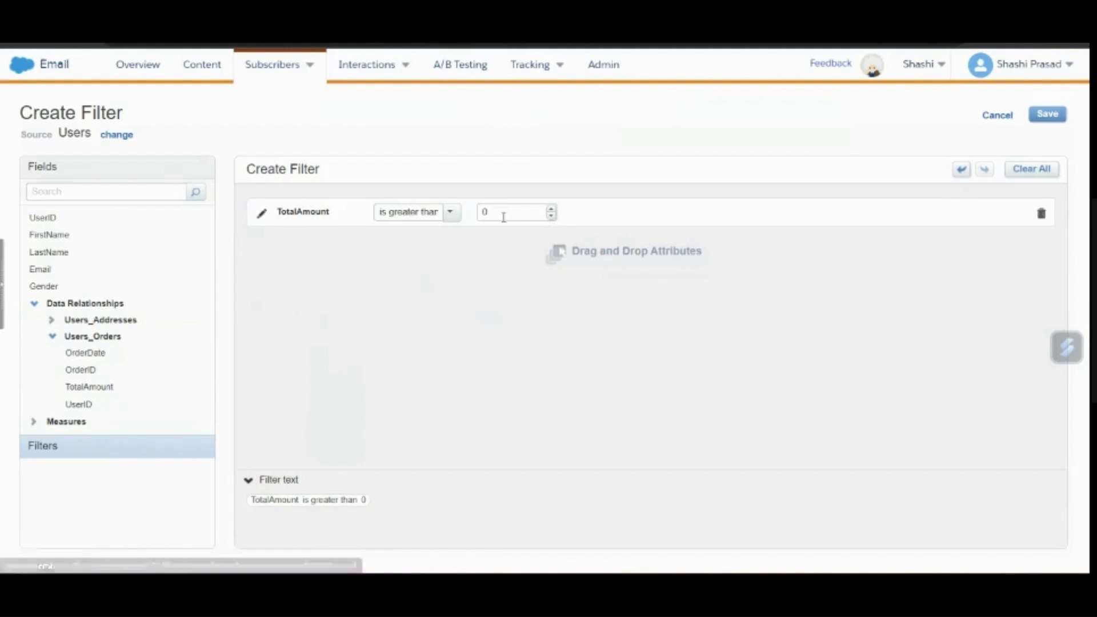
{"action": "left_click_drag", "start_coordinate": [502, 213], "coordinate": [476, 213]}
{"action": "type", "text": "50"}
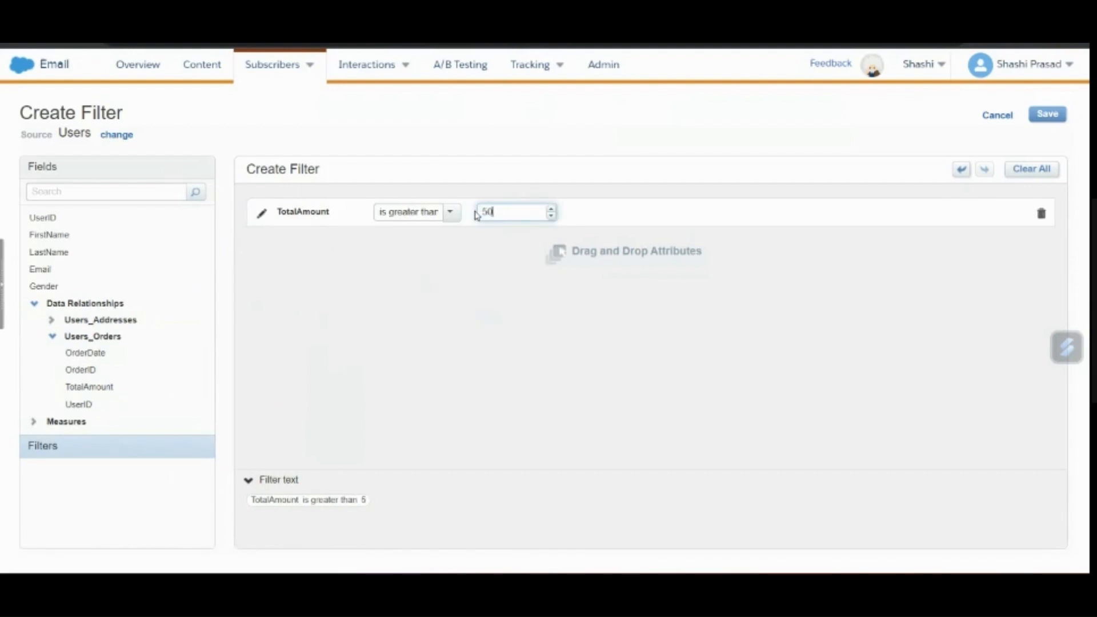
{"action": "left_click", "coordinate": [467, 301]}
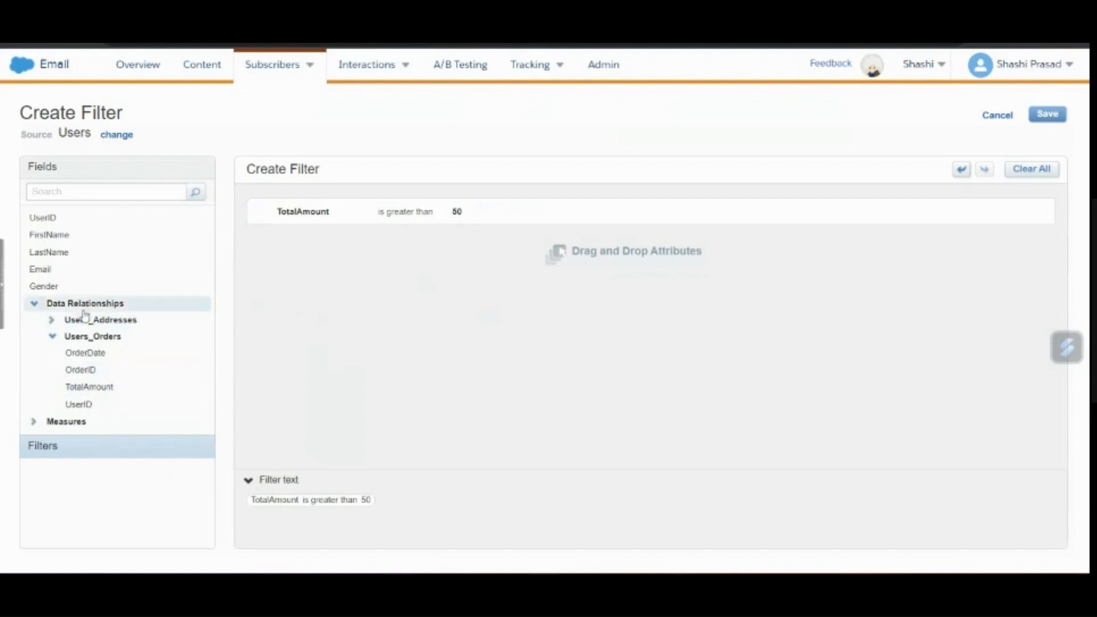
Add a second filter condition requiring Gender is equal to Female, combined with AND.
{"action": "left_click_drag", "start_coordinate": [46, 287], "coordinate": [302, 240]}
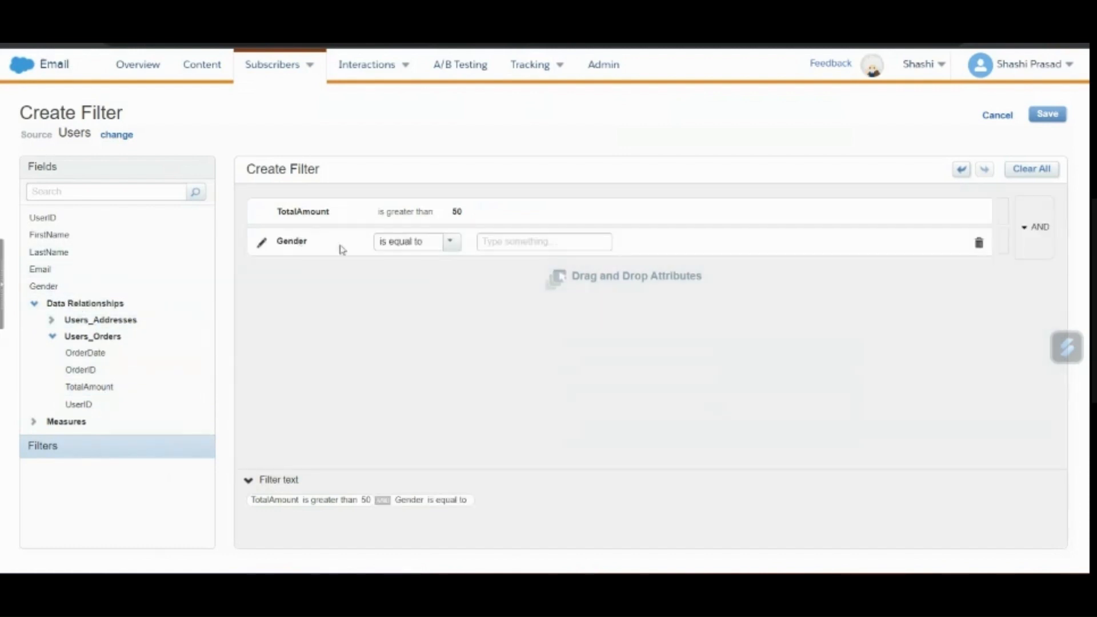
{"action": "left_click", "coordinate": [513, 249]}
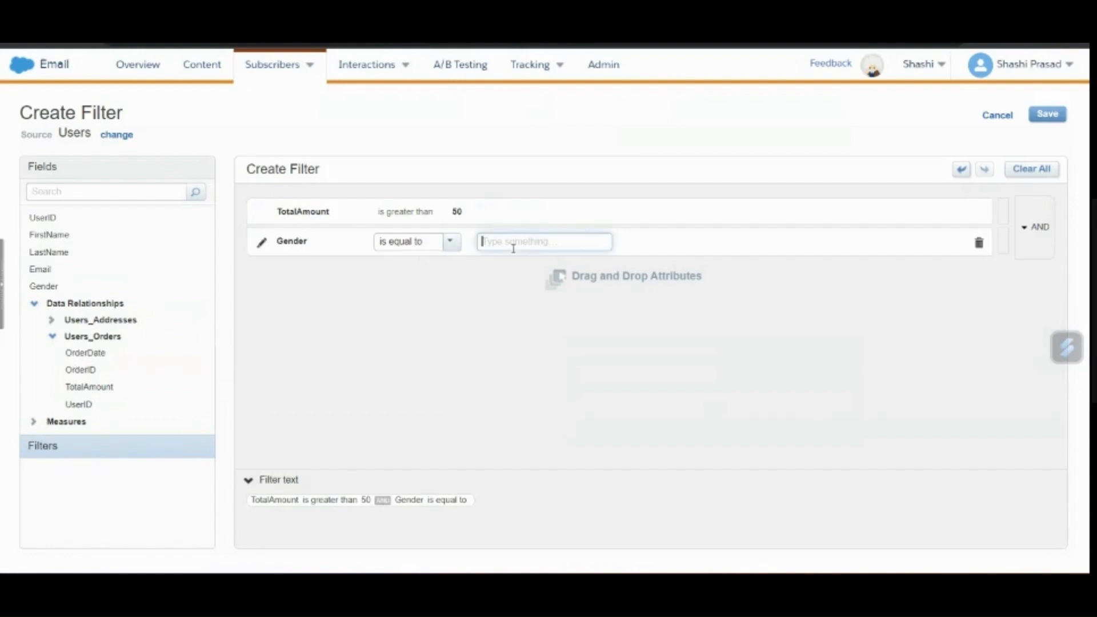
{"action": "type", "text": "Female"}
{"action": "left_click", "coordinate": [519, 344]}
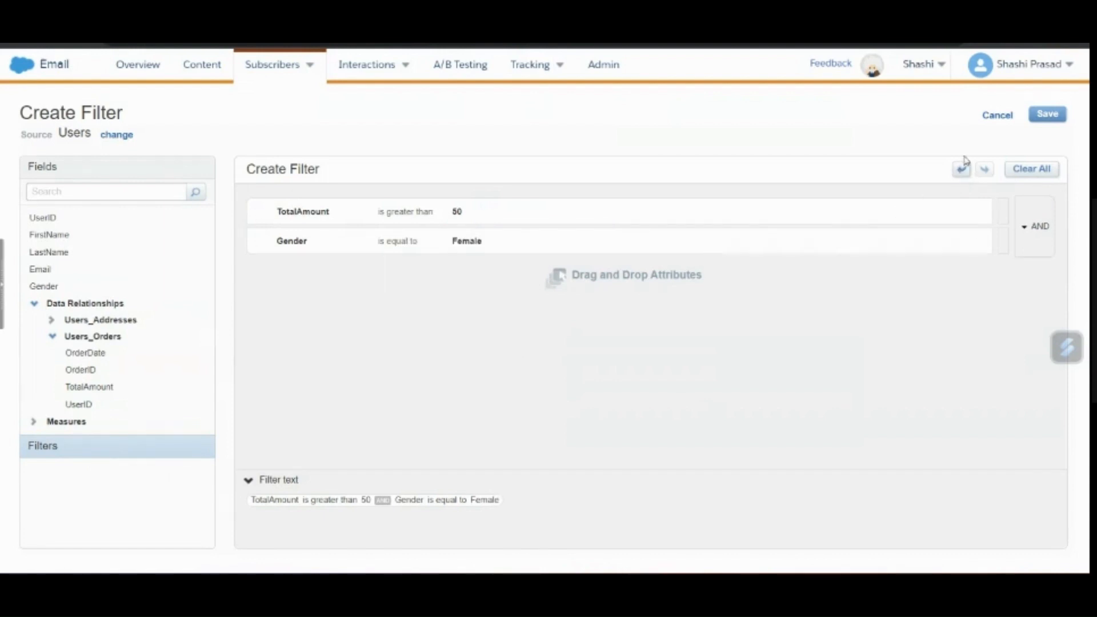
Save the filter in the Groupings folder under the name ValuedUsers.
{"action": "left_click", "coordinate": [1046, 116]}
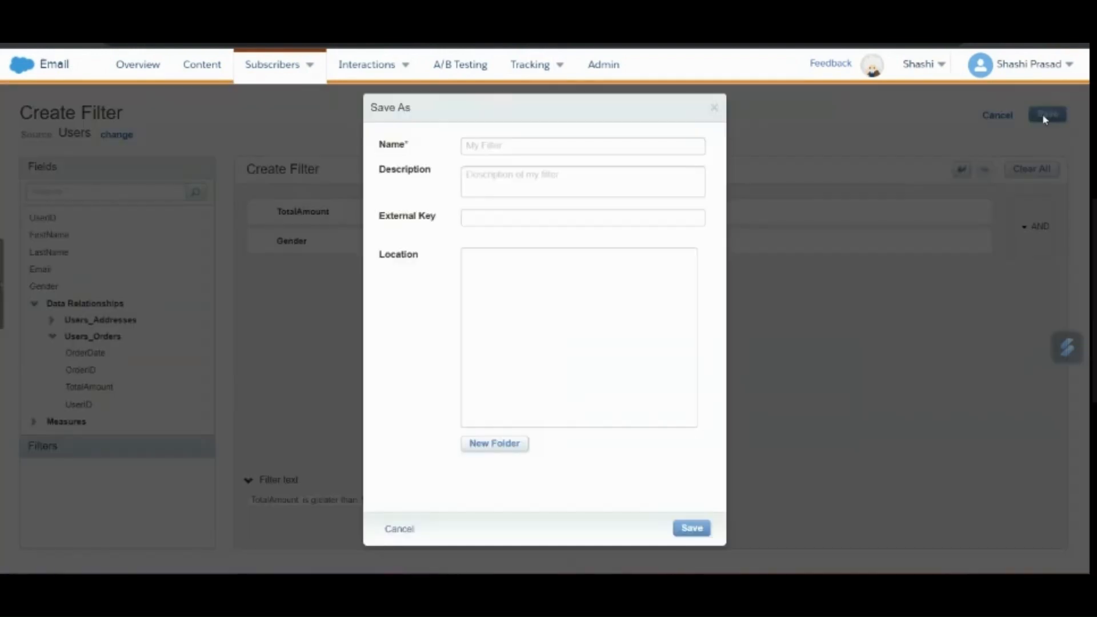
{"action": "left_click", "coordinate": [518, 147]}
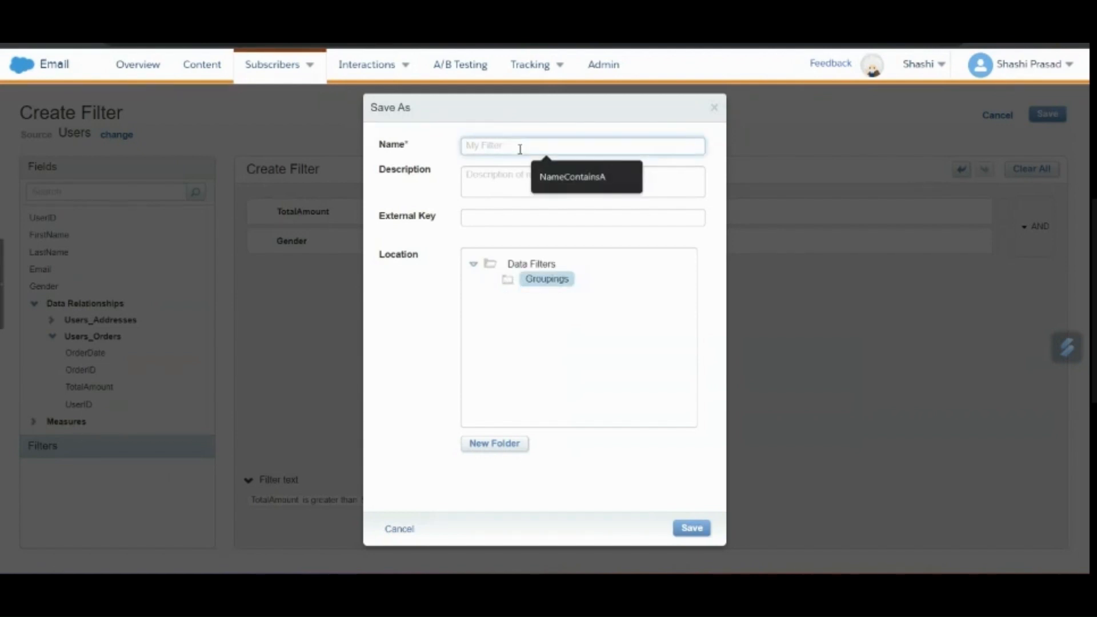
{"action": "type", "text": "ValuedUsers"}
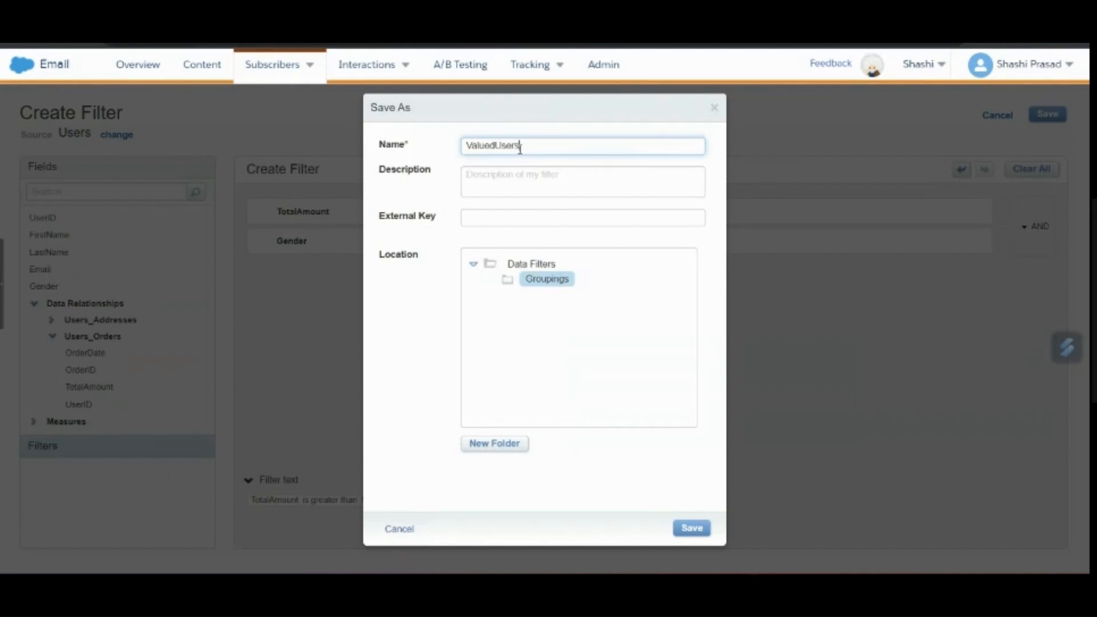
{"action": "left_click", "coordinate": [690, 528]}
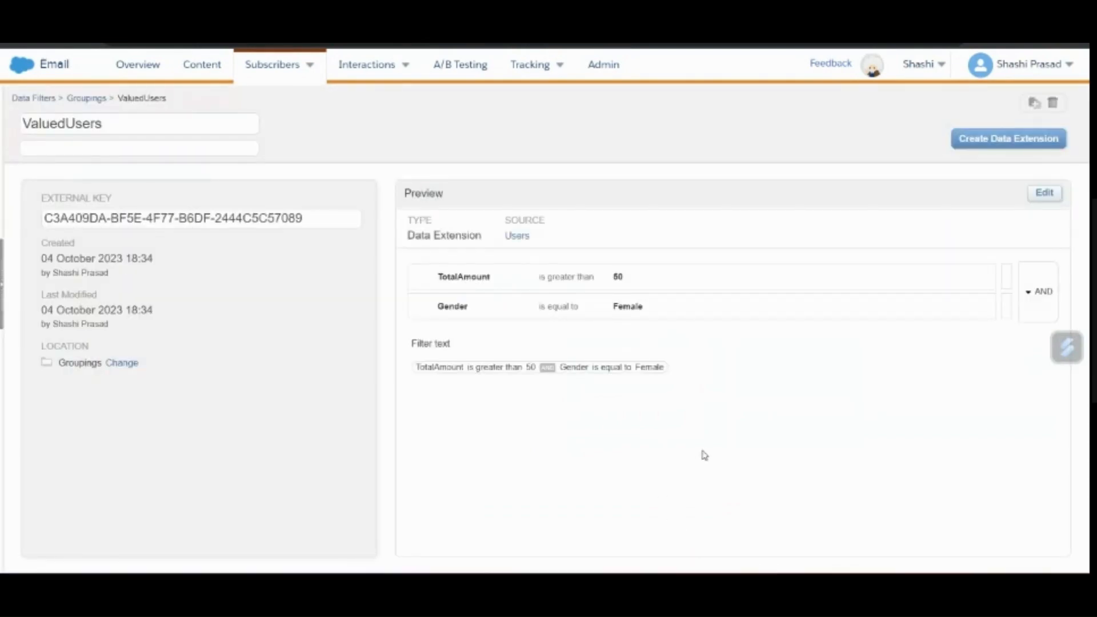
Return to Groupings and start a new data extension filter with Users as its source.
{"action": "left_click", "coordinate": [86, 99]}
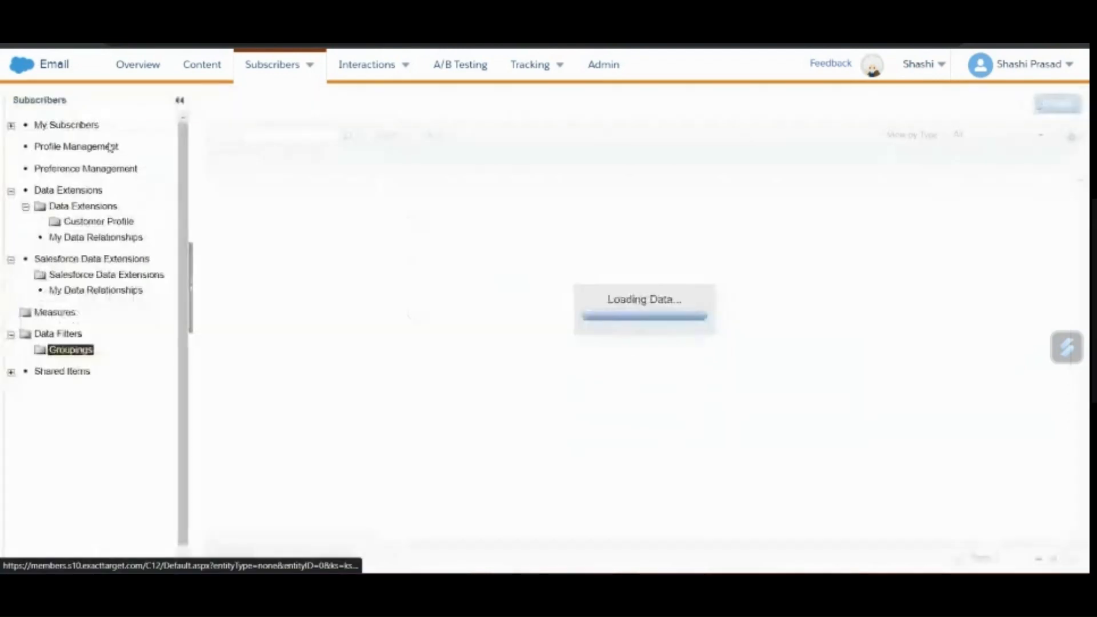
{"action": "left_click", "coordinate": [1051, 116]}
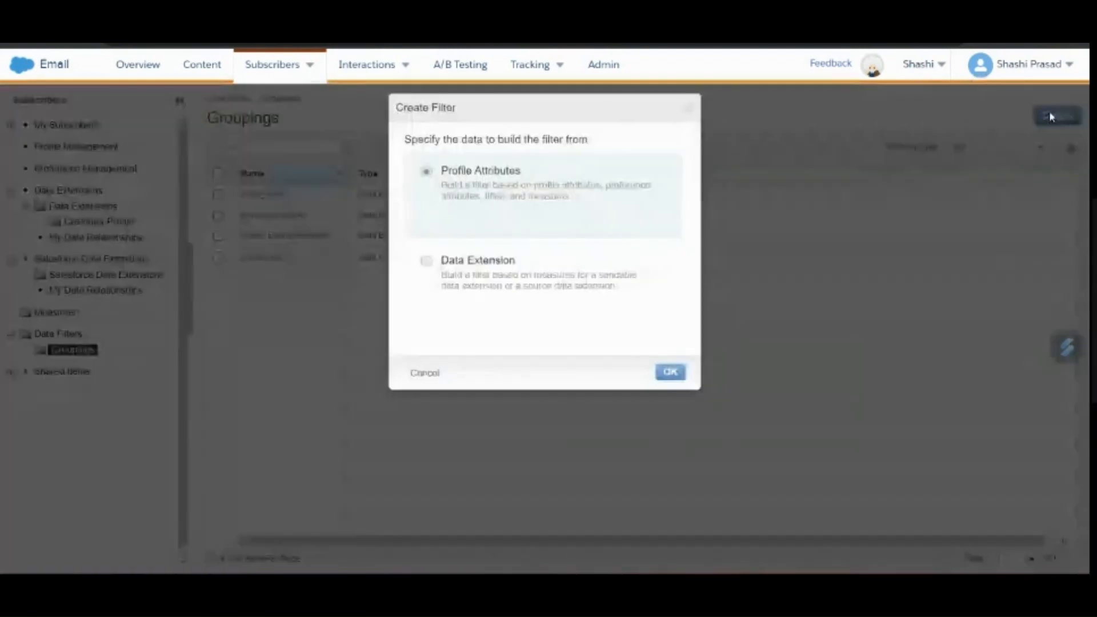
{"action": "left_click", "coordinate": [560, 281]}
{"action": "left_click", "coordinate": [670, 372]}
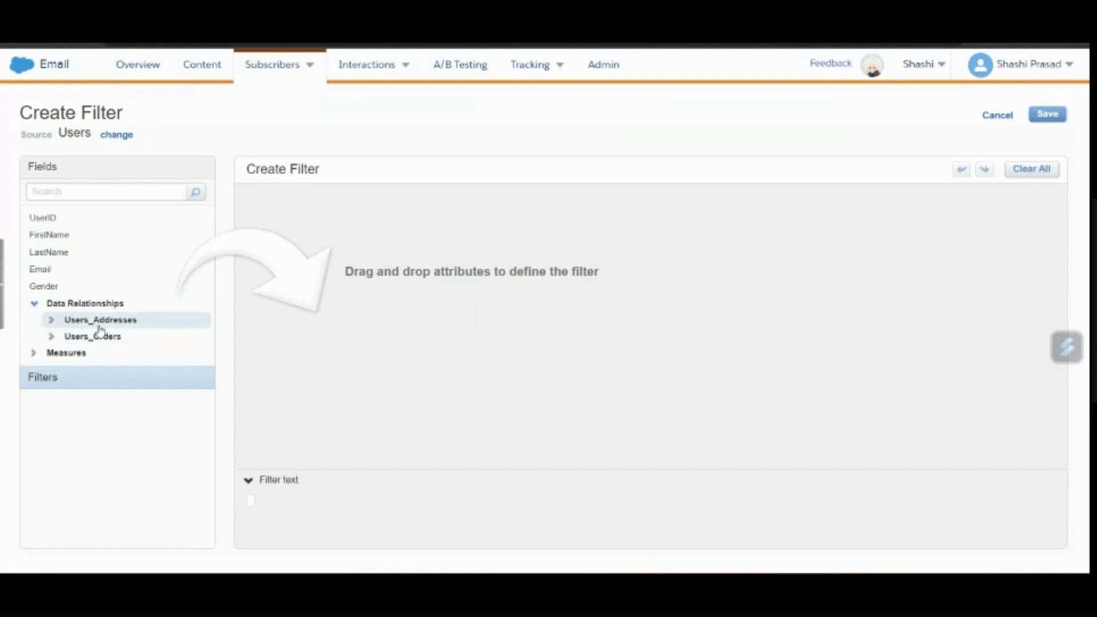
Add a condition that State from Users_Addresses is equal to CA, and save the filter as UsersFromStateCA.
{"action": "left_click", "coordinate": [101, 322]}
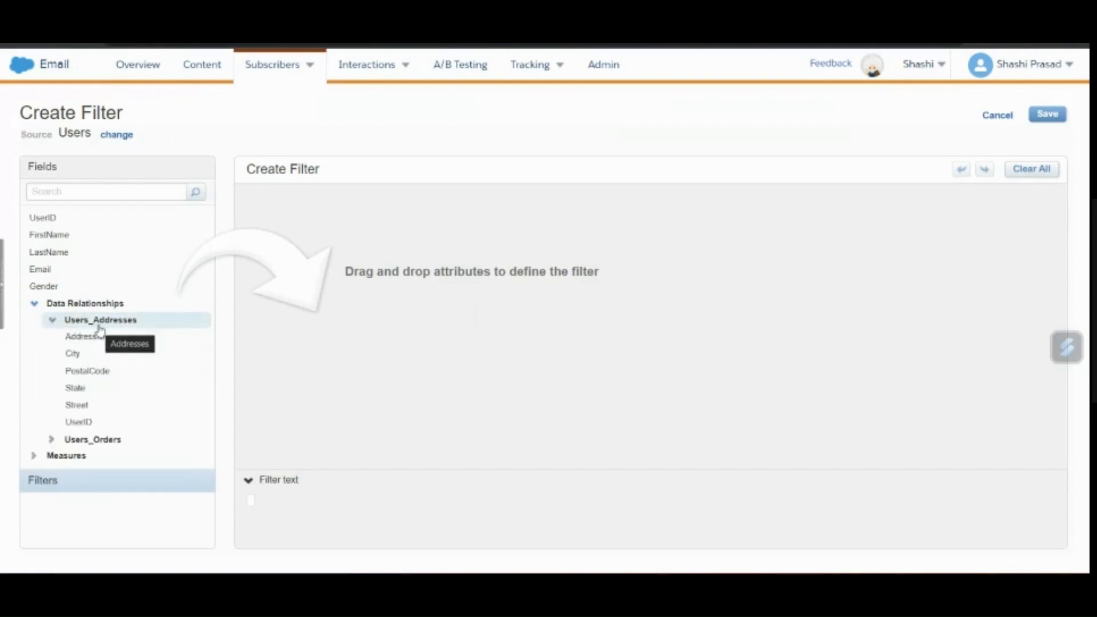
{"action": "left_click_drag", "start_coordinate": [78, 388], "coordinate": [268, 217]}
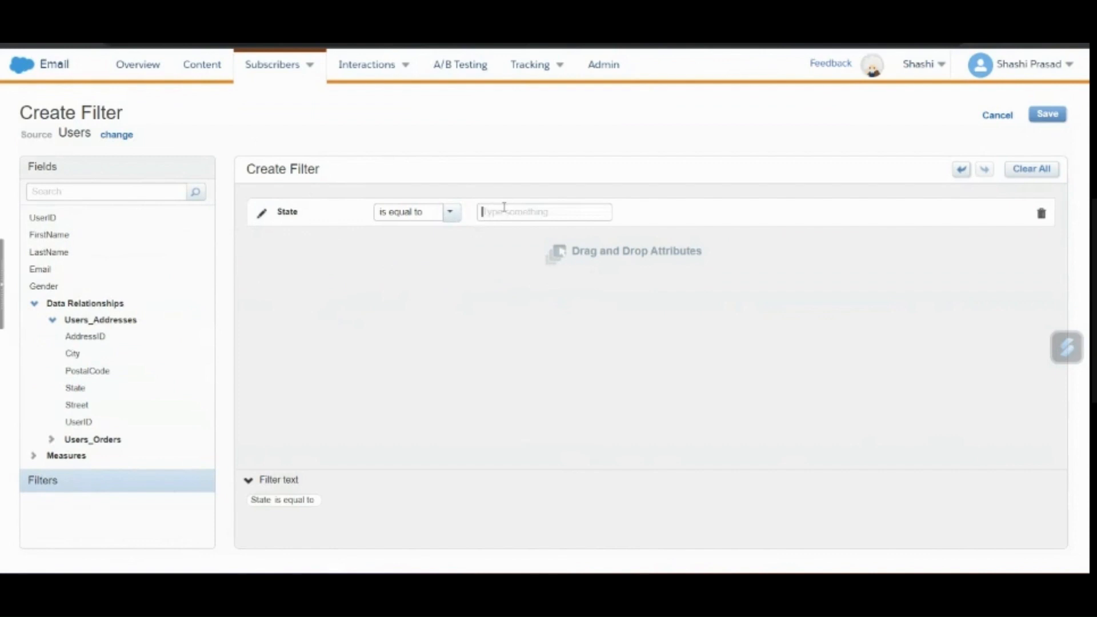
{"action": "left_click", "coordinate": [504, 208]}
{"action": "type", "text": "CA"}
{"action": "left_click", "coordinate": [434, 284]}
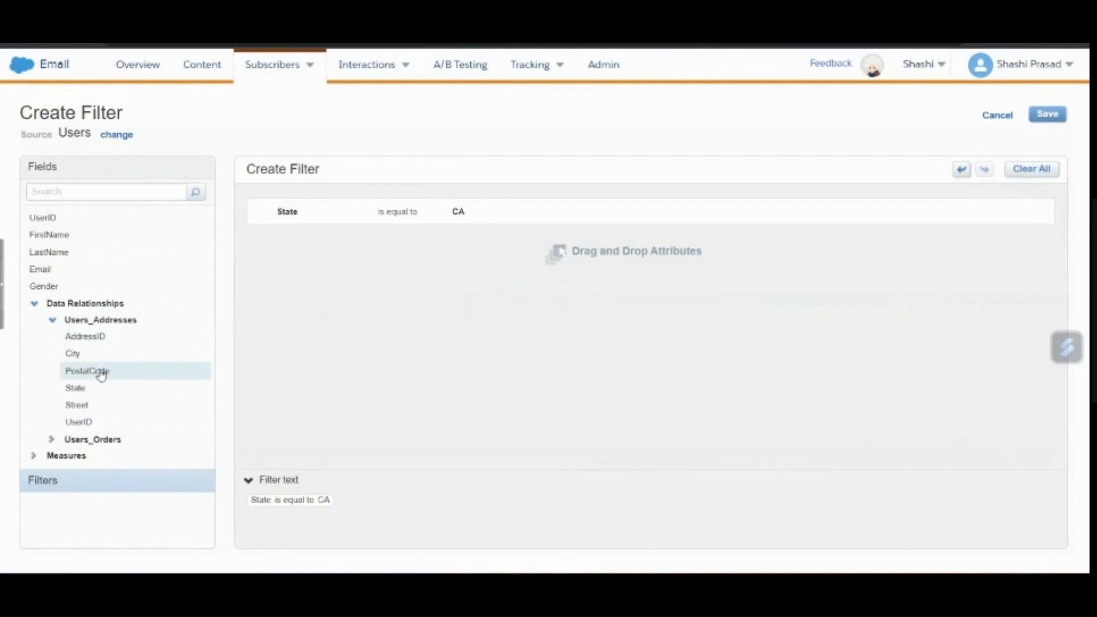
{"action": "left_click", "coordinate": [1048, 115]}
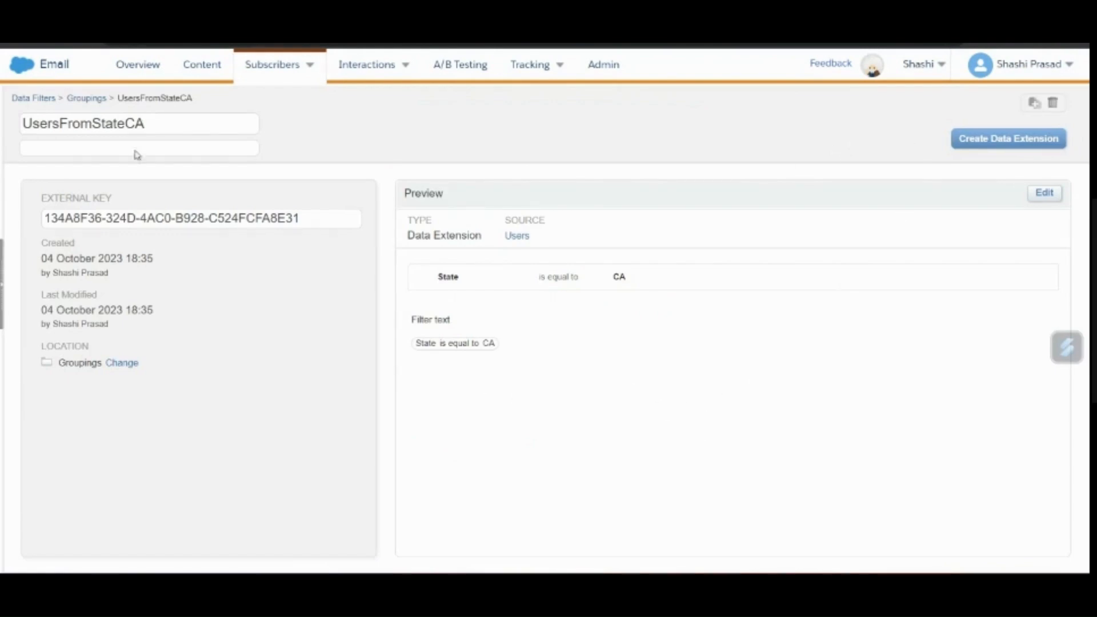
Start another data extension filter in Groupings, using Users from the Customer Profile folder as its source.
{"action": "left_click", "coordinate": [87, 98]}
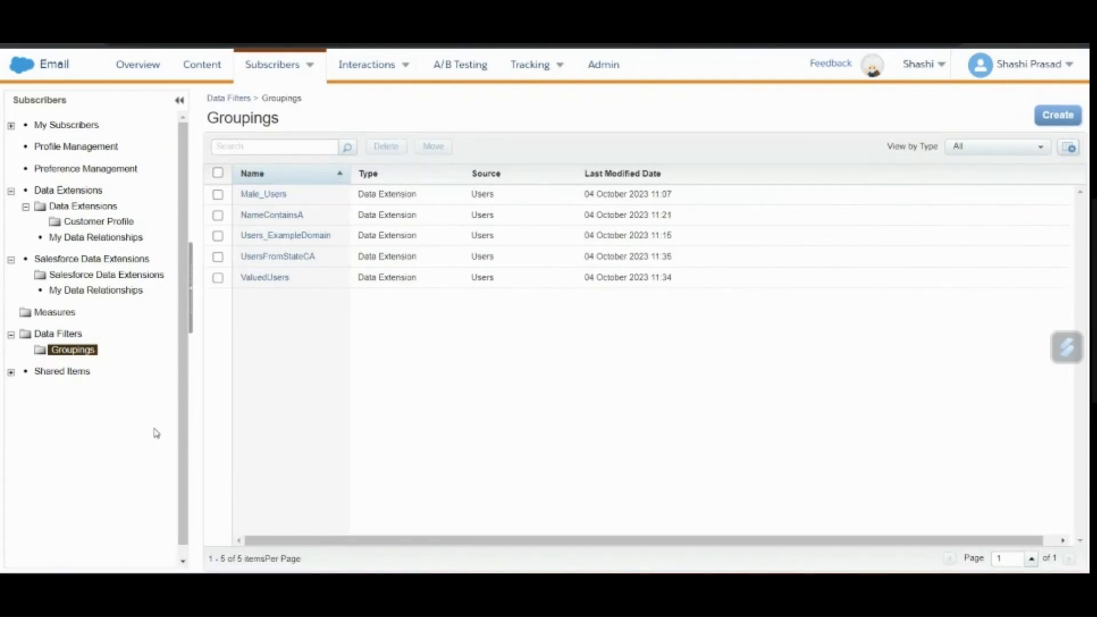
{"action": "left_click", "coordinate": [1072, 118]}
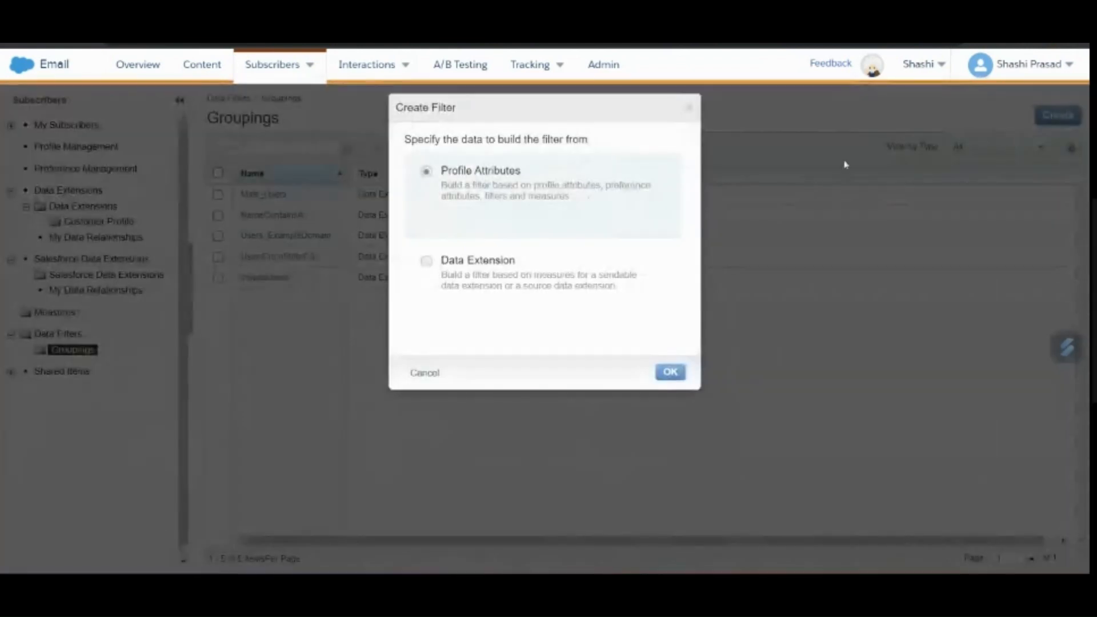
{"action": "left_click", "coordinate": [597, 274]}
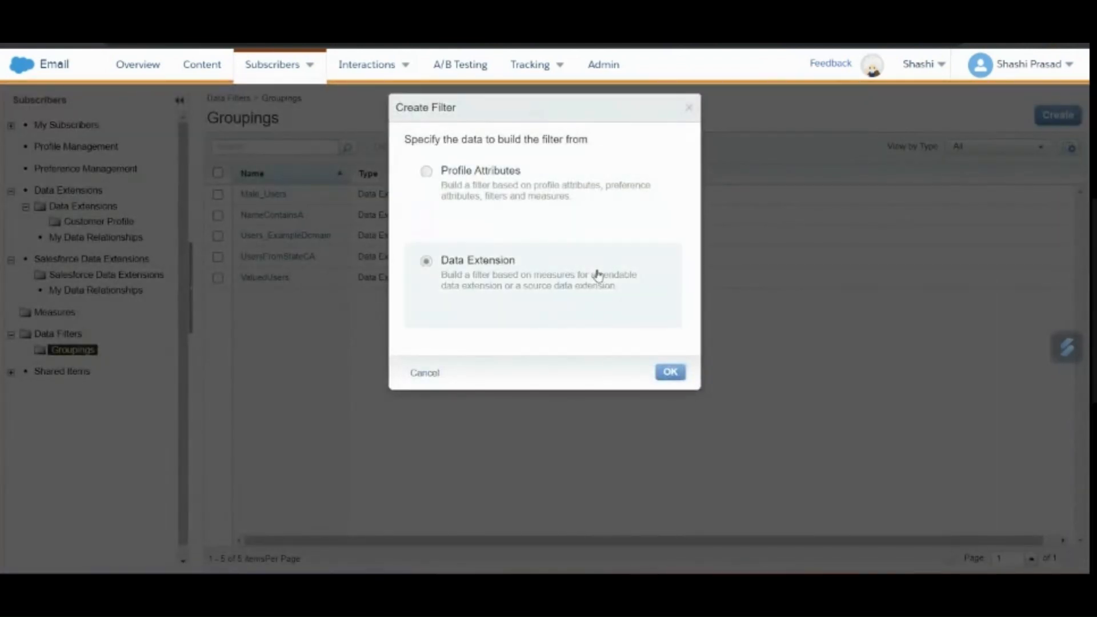
{"action": "left_click", "coordinate": [669, 372]}
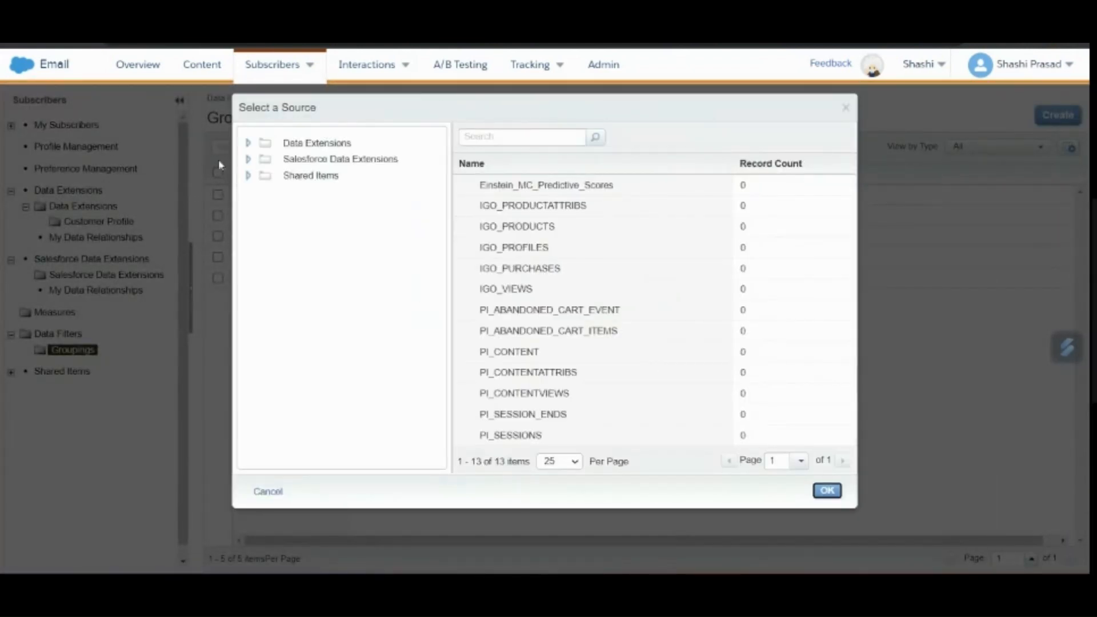
{"action": "left_click", "coordinate": [249, 143]}
{"action": "left_click", "coordinate": [332, 160]}
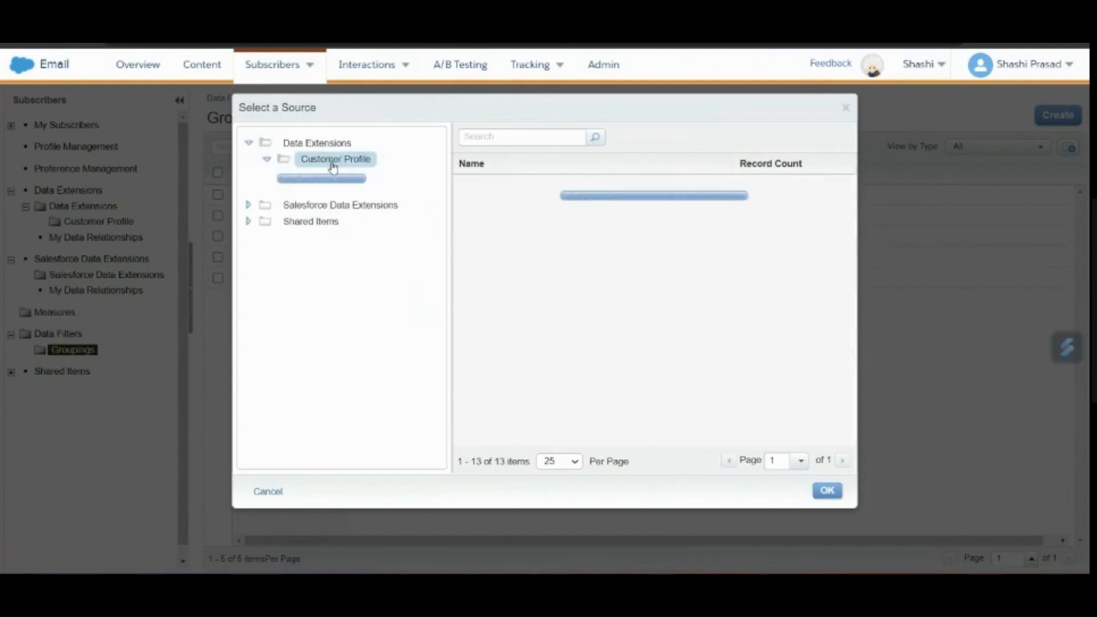
{"action": "left_click", "coordinate": [536, 229]}
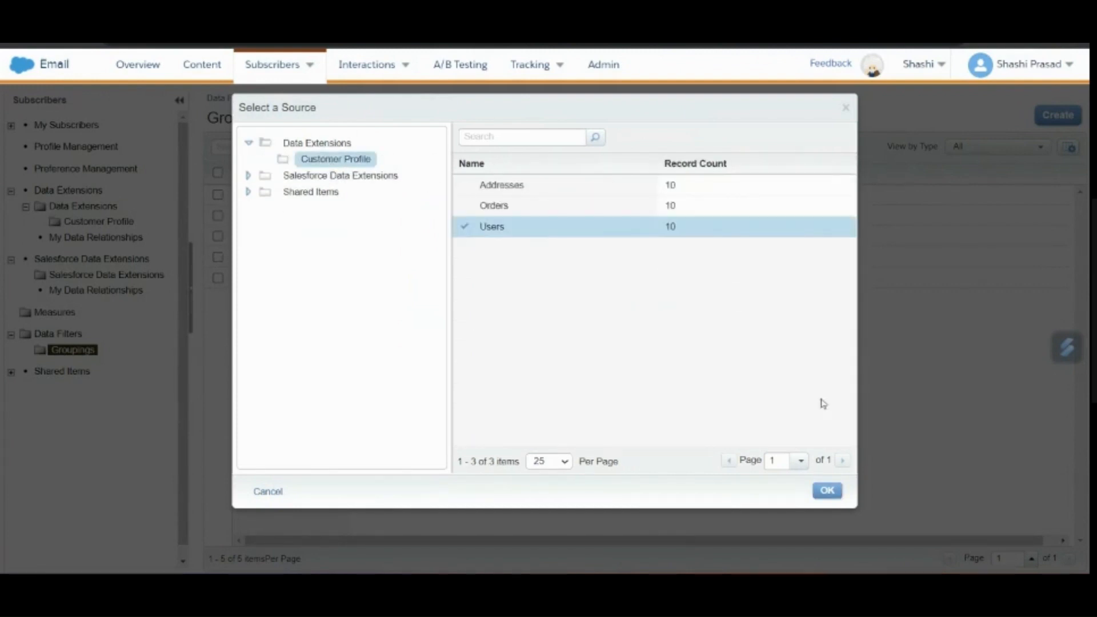
{"action": "left_click", "coordinate": [828, 492]}
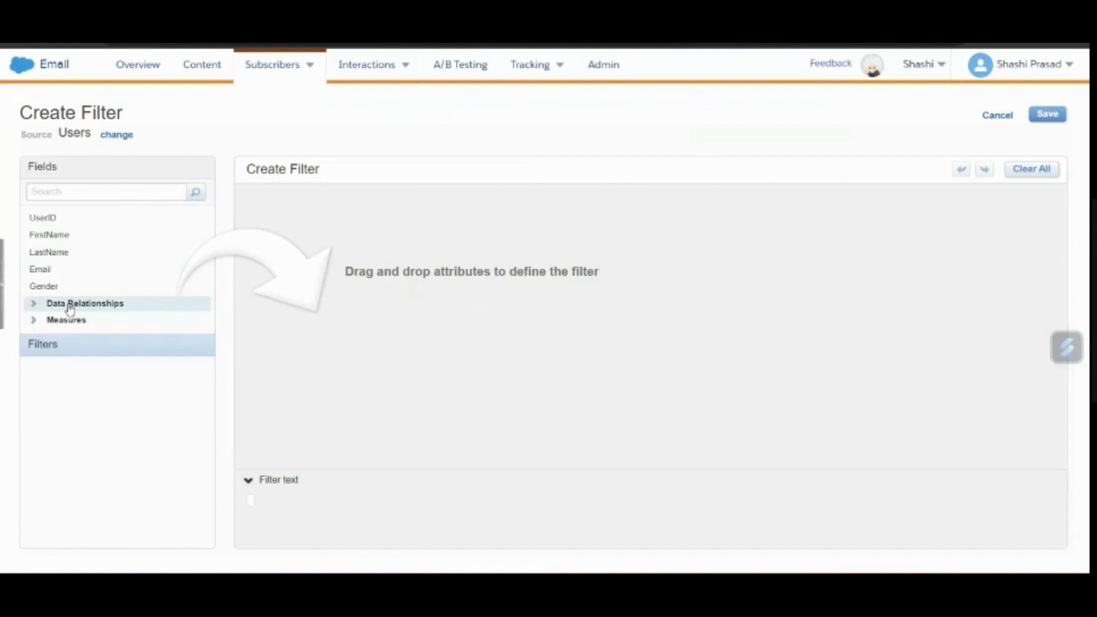
Add the OrderDate field from the Users_Orders relationship as a condition that is before 02/10/2023.
{"action": "left_click", "coordinate": [69, 307]}
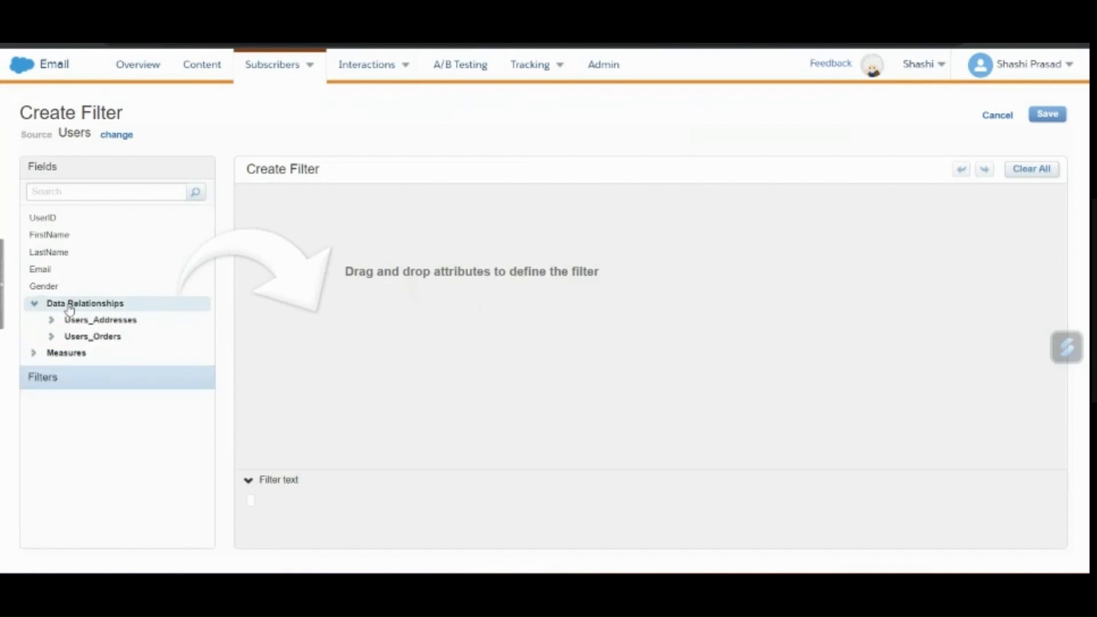
{"action": "left_click", "coordinate": [84, 324]}
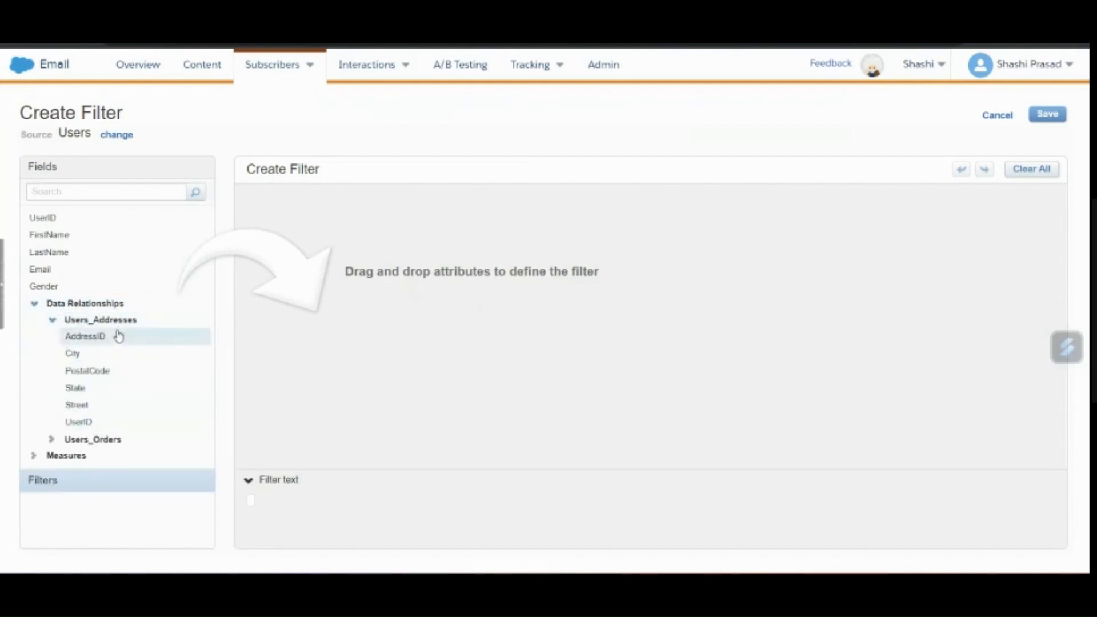
{"action": "left_click", "coordinate": [95, 446]}
{"action": "scroll", "coordinate": [129, 394], "scroll_direction": "down", "scroll_amount": 2}
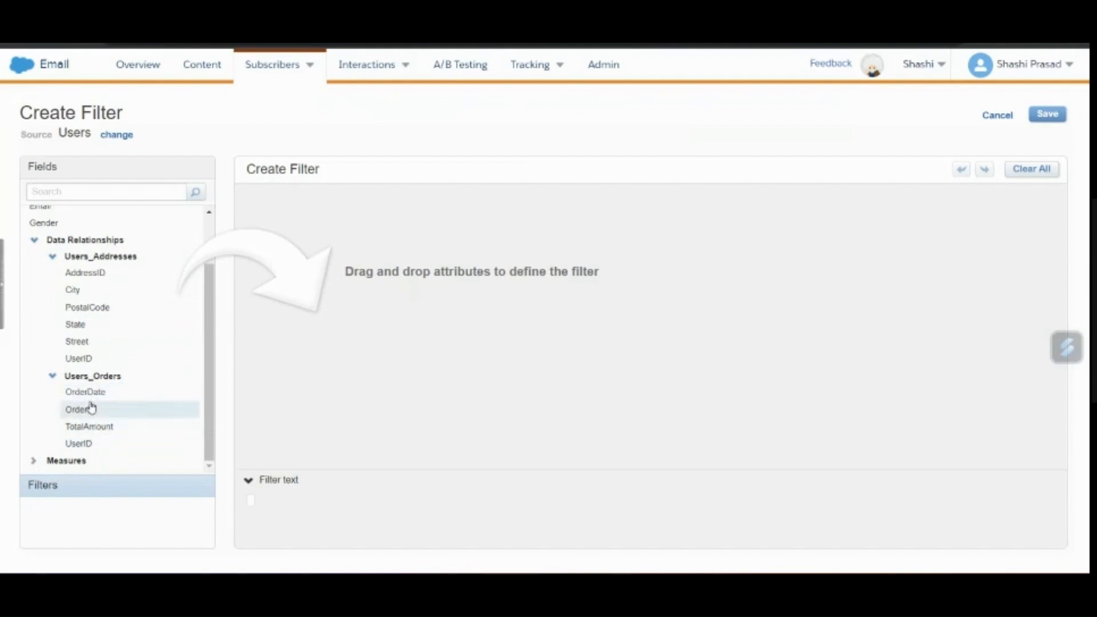
{"action": "left_click_drag", "start_coordinate": [86, 392], "coordinate": [269, 210]}
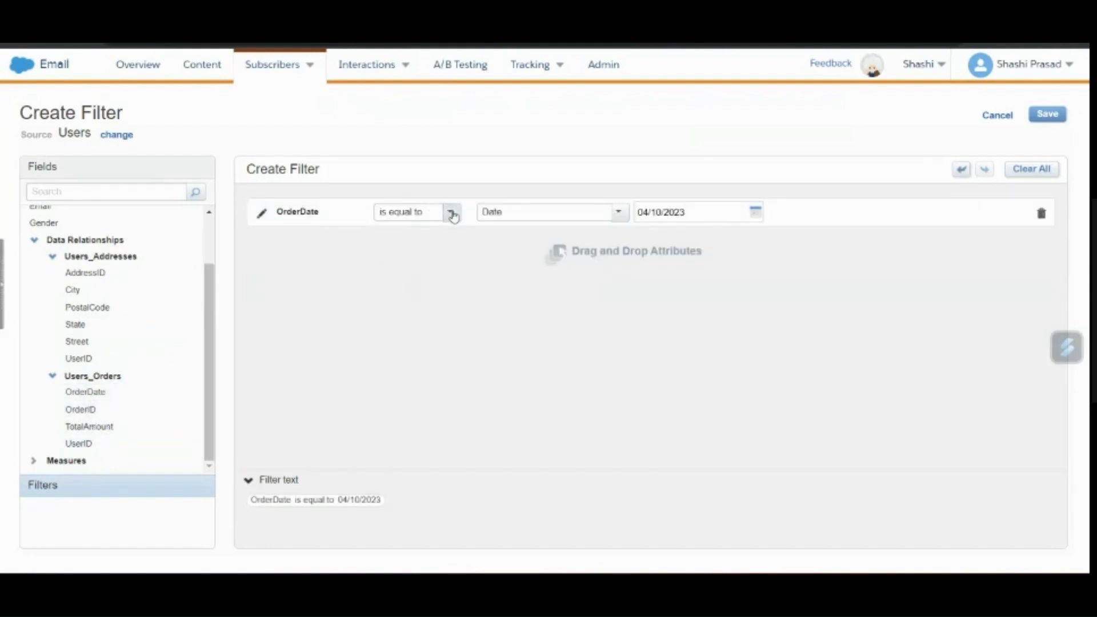
{"action": "left_click", "coordinate": [452, 213]}
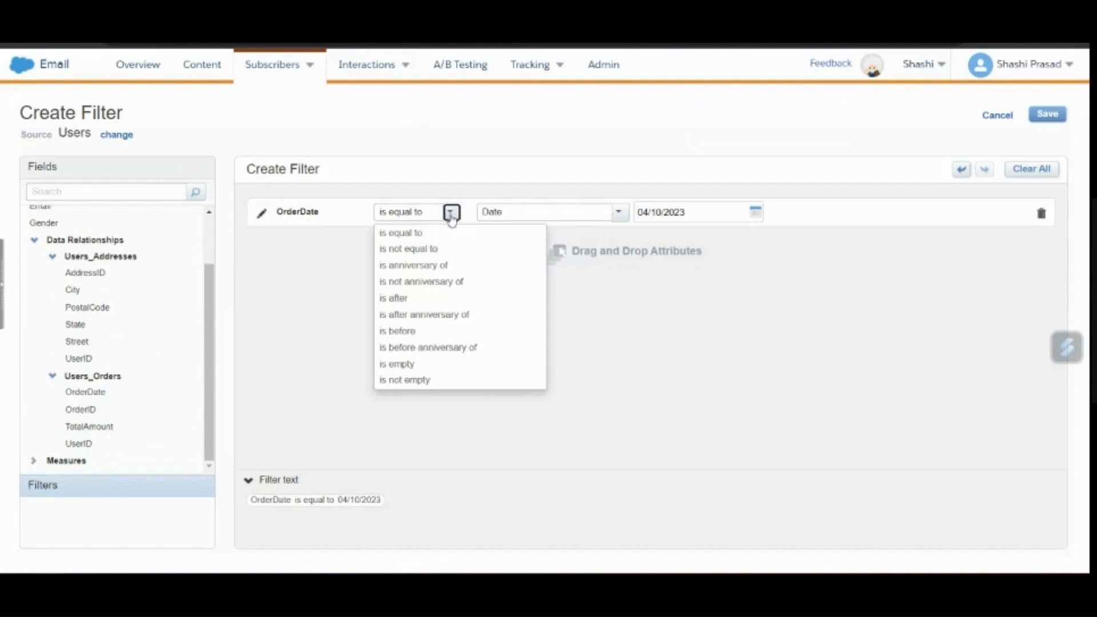
{"action": "left_click", "coordinate": [402, 332]}
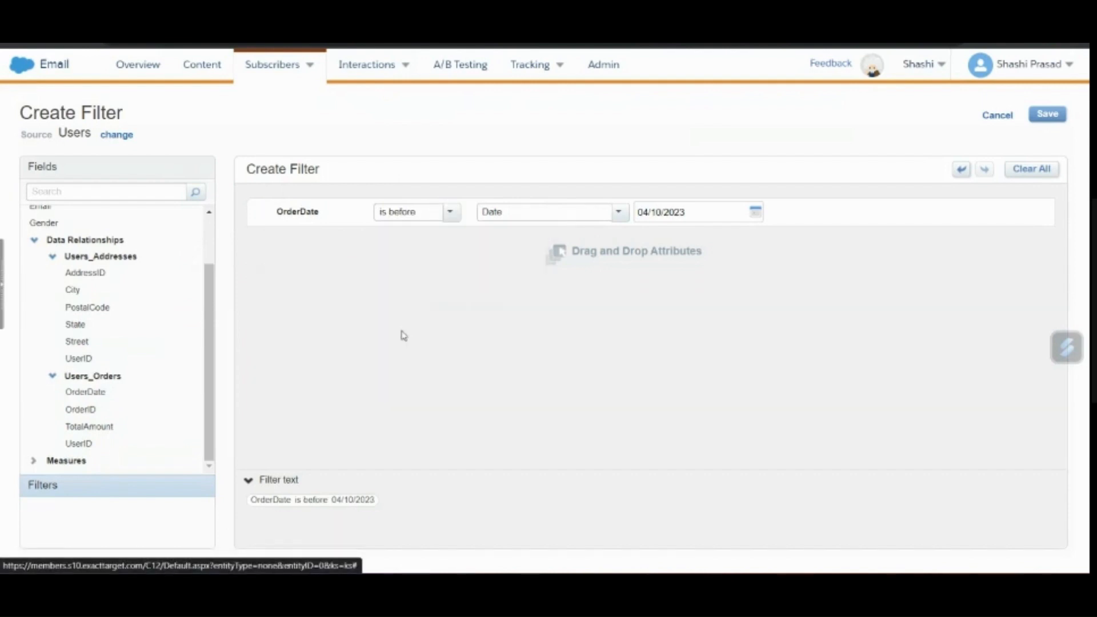
{"action": "left_click", "coordinate": [755, 214]}
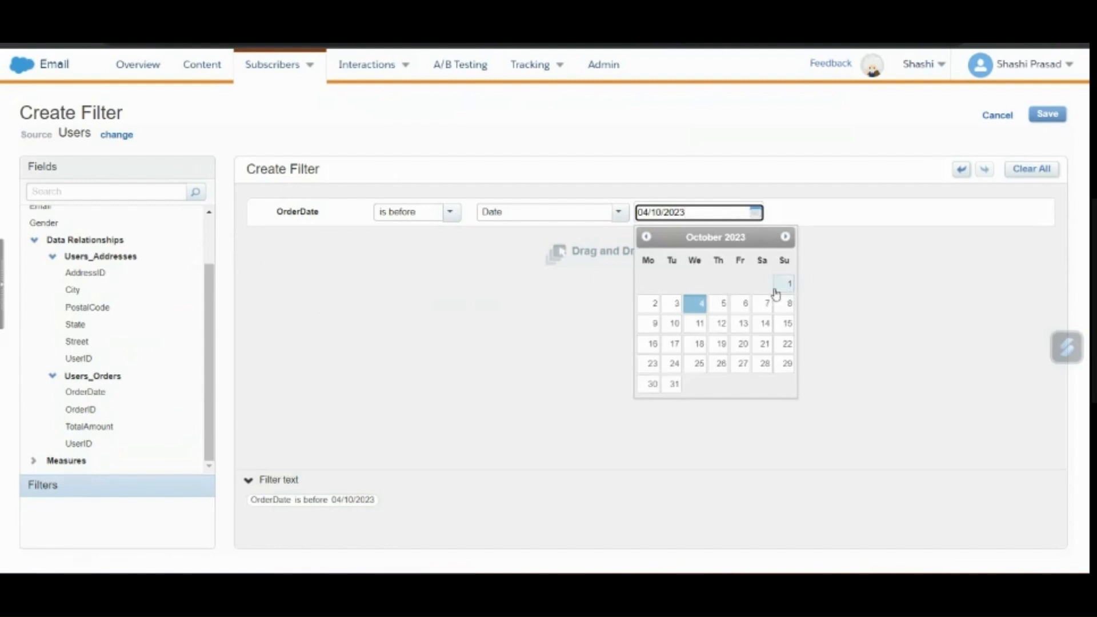
{"action": "left_click", "coordinate": [645, 313]}
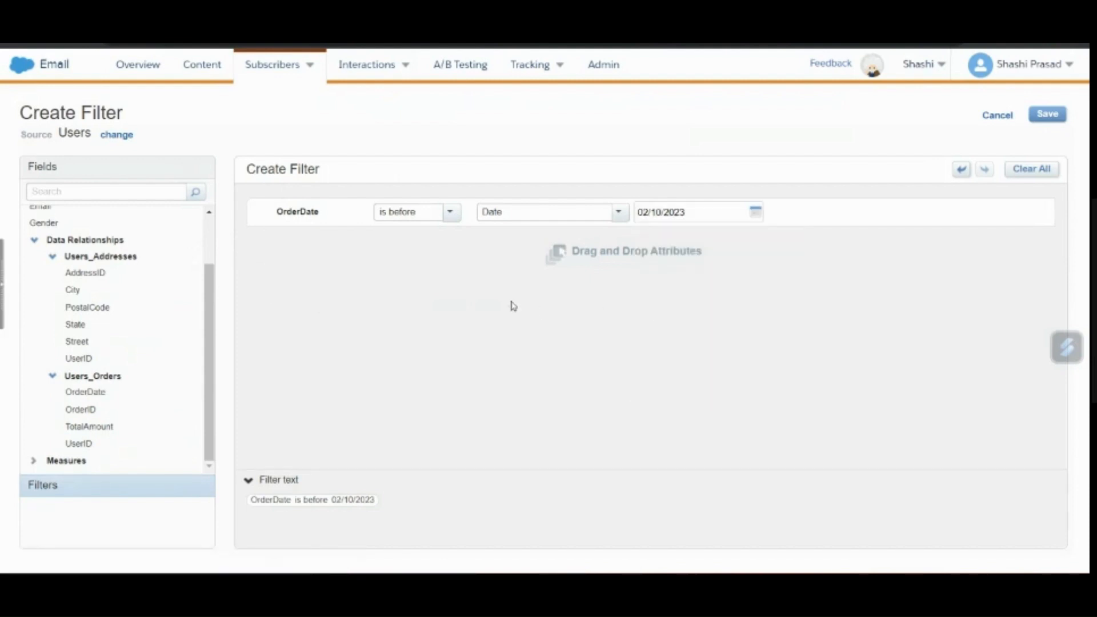
{"action": "left_click", "coordinate": [420, 298]}
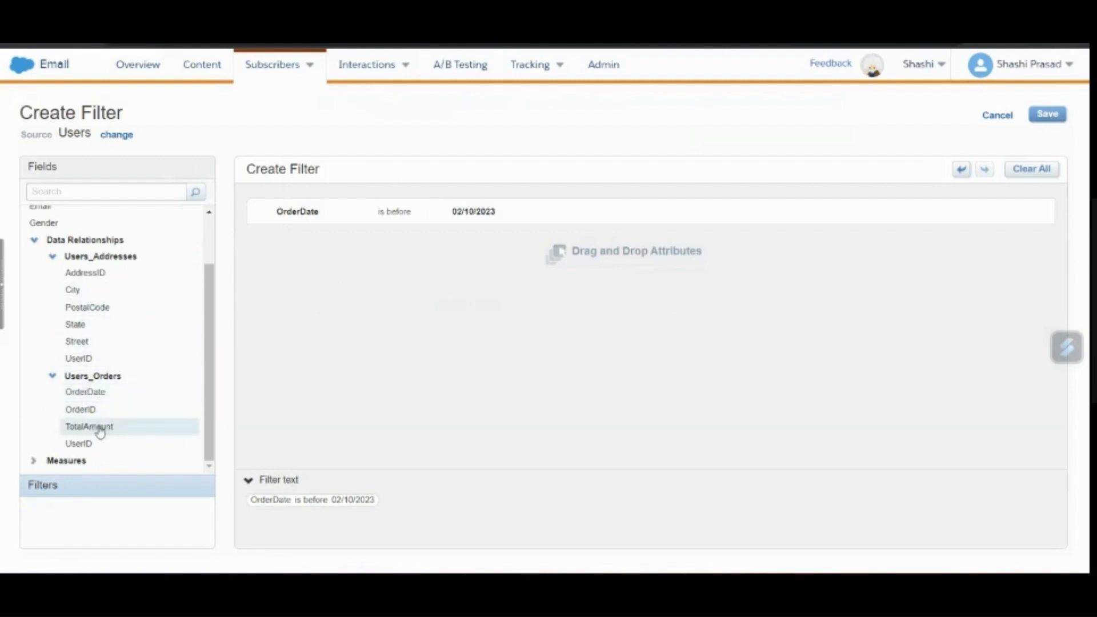
Add a second condition requiring TotalAmount from Users_Orders is less than or equal to 100, combined with AND.
{"action": "left_click_drag", "start_coordinate": [99, 430], "coordinate": [284, 256]}
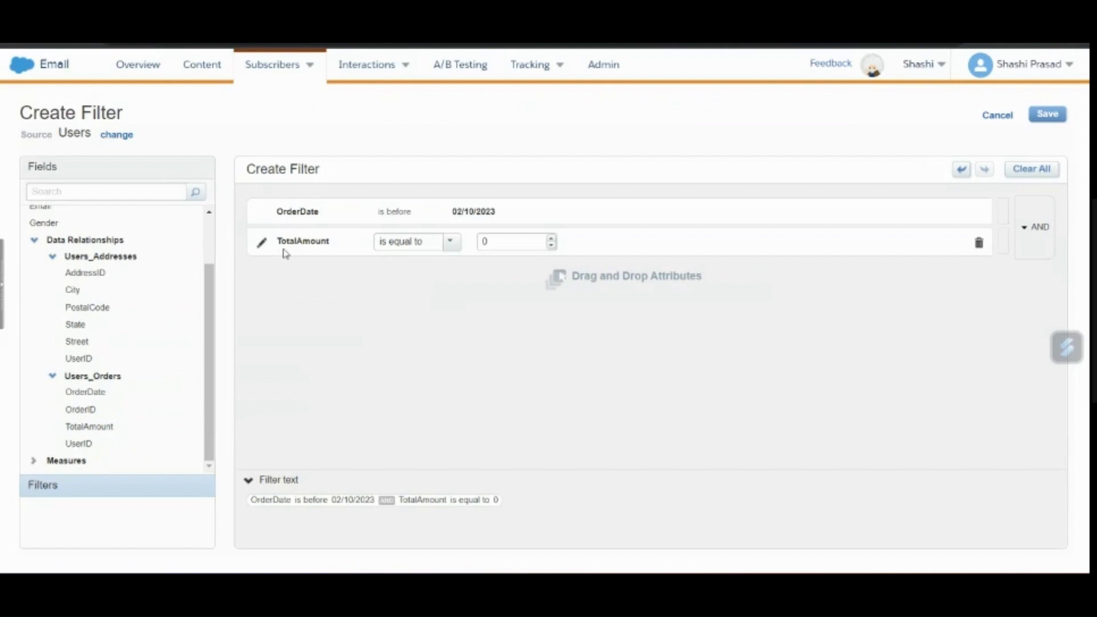
{"action": "left_click", "coordinate": [449, 245]}
{"action": "left_click", "coordinate": [442, 285]}
{"action": "type", "text": "1"}
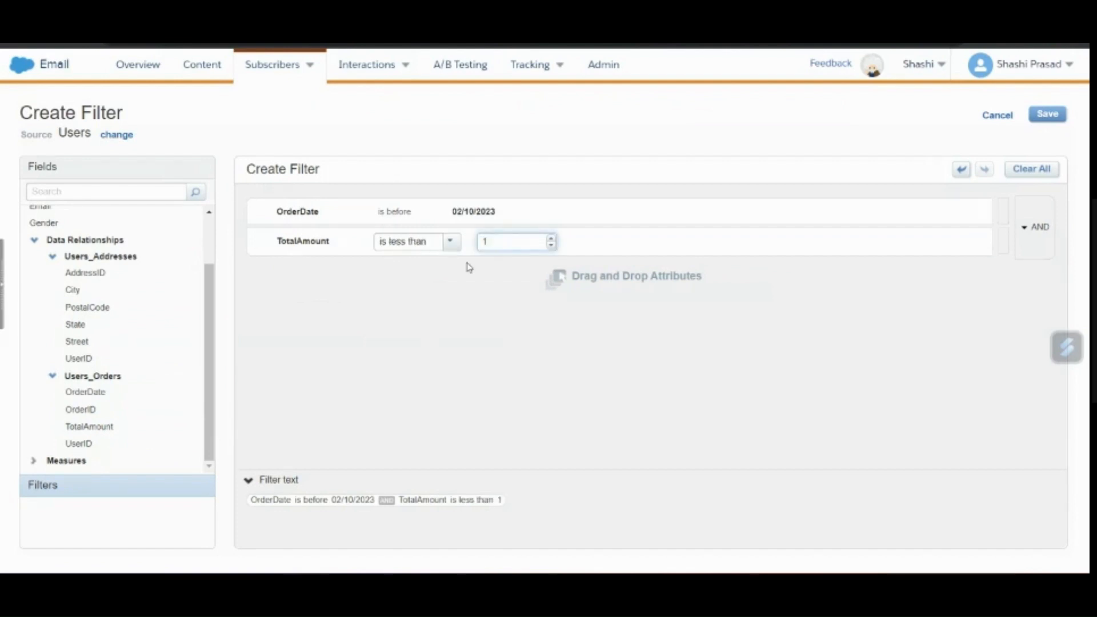
{"action": "type", "text": "00"}
{"action": "left_click", "coordinate": [452, 241]}
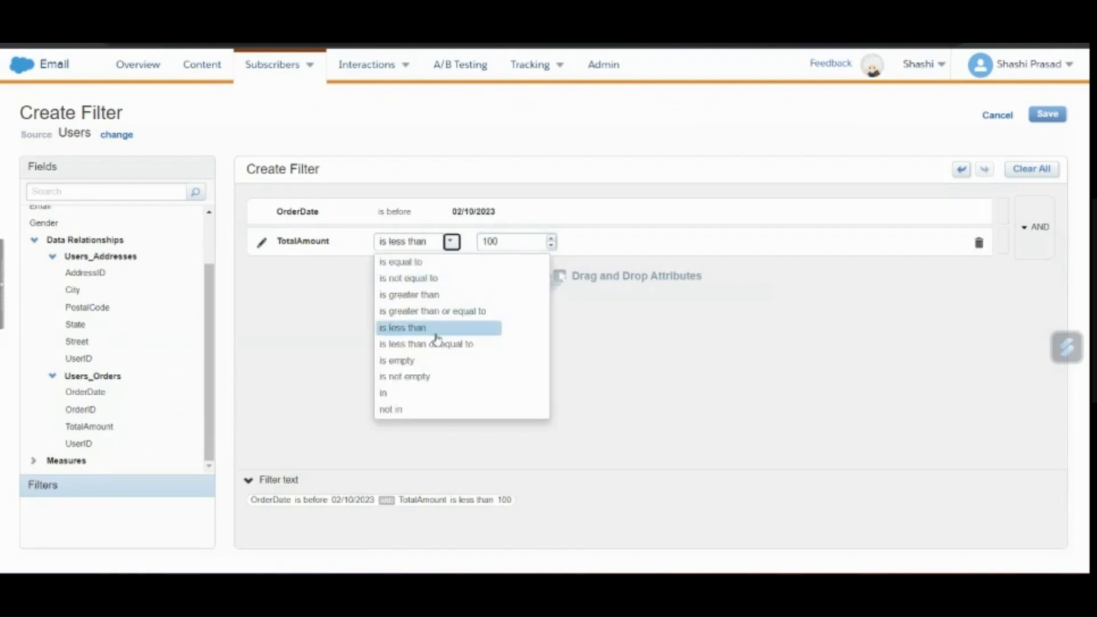
{"action": "left_click", "coordinate": [457, 344]}
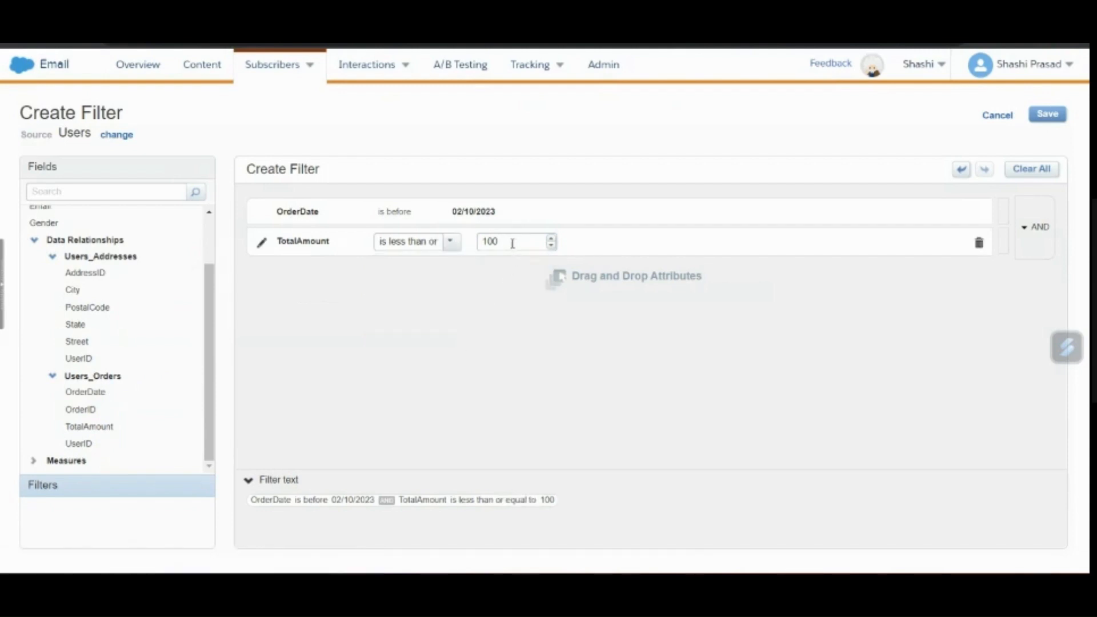
{"action": "left_click", "coordinate": [400, 381]}
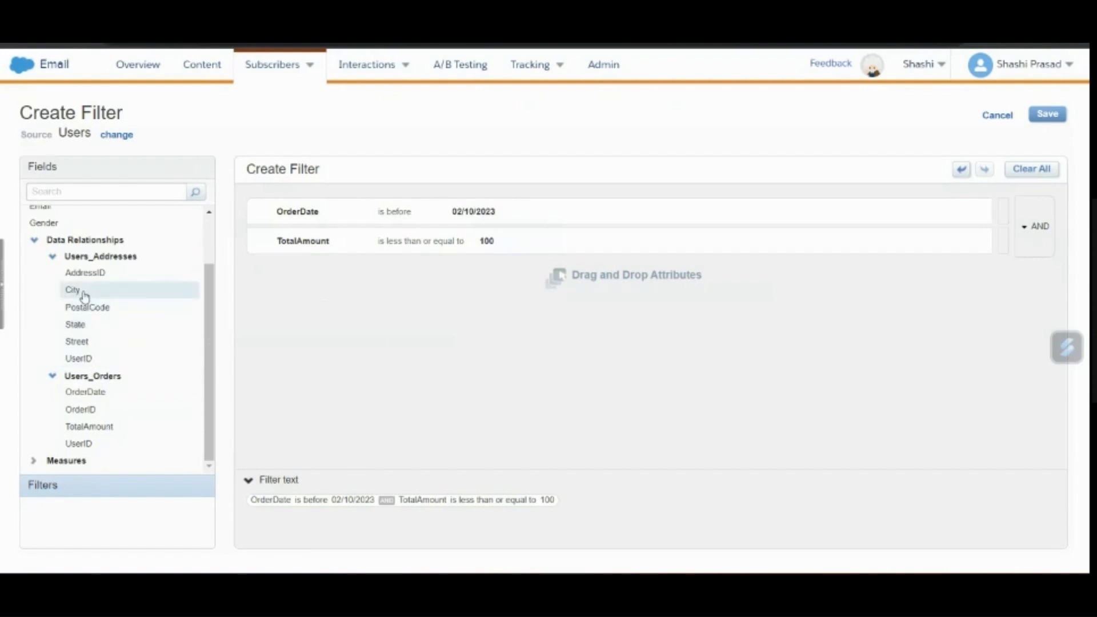
Add a third condition requiring City from Users_Addresses is equal to Atlanta, copying the city name from the Addresses records.
{"action": "left_click_drag", "start_coordinate": [84, 294], "coordinate": [263, 272]}
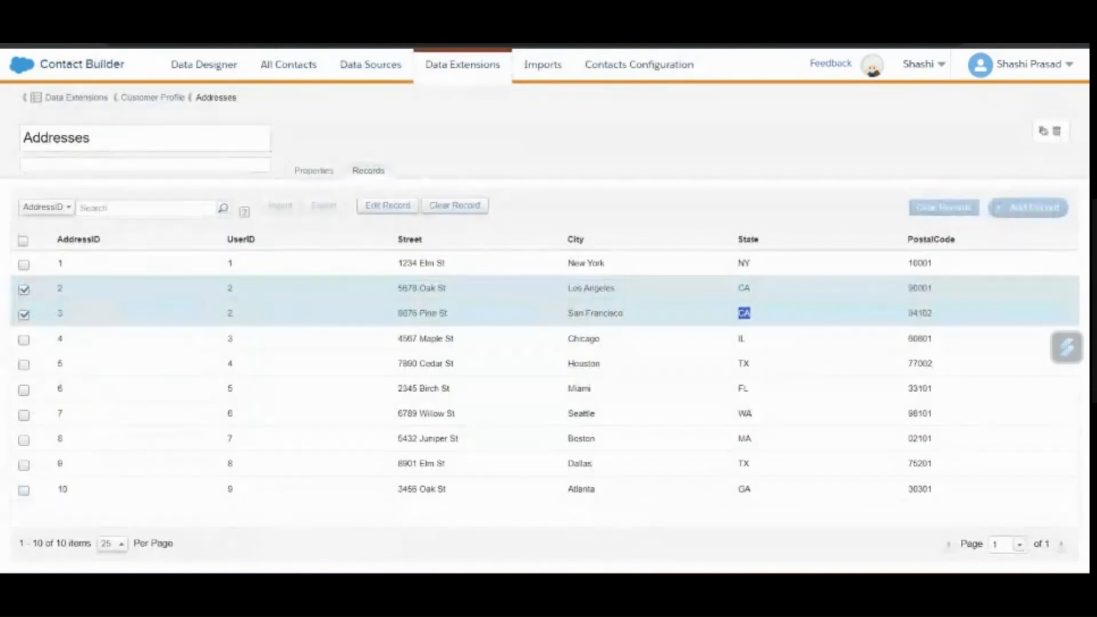
{"action": "left_click", "coordinate": [574, 312]}
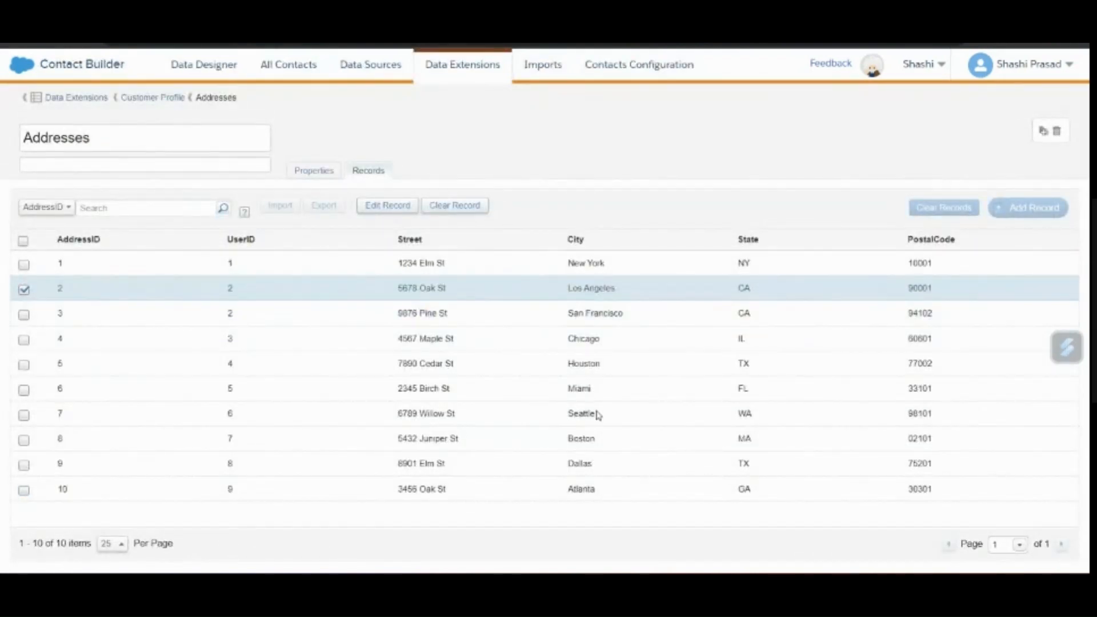
{"action": "double_click", "coordinate": [583, 491]}
{"action": "key", "text": "ctrl+c"}
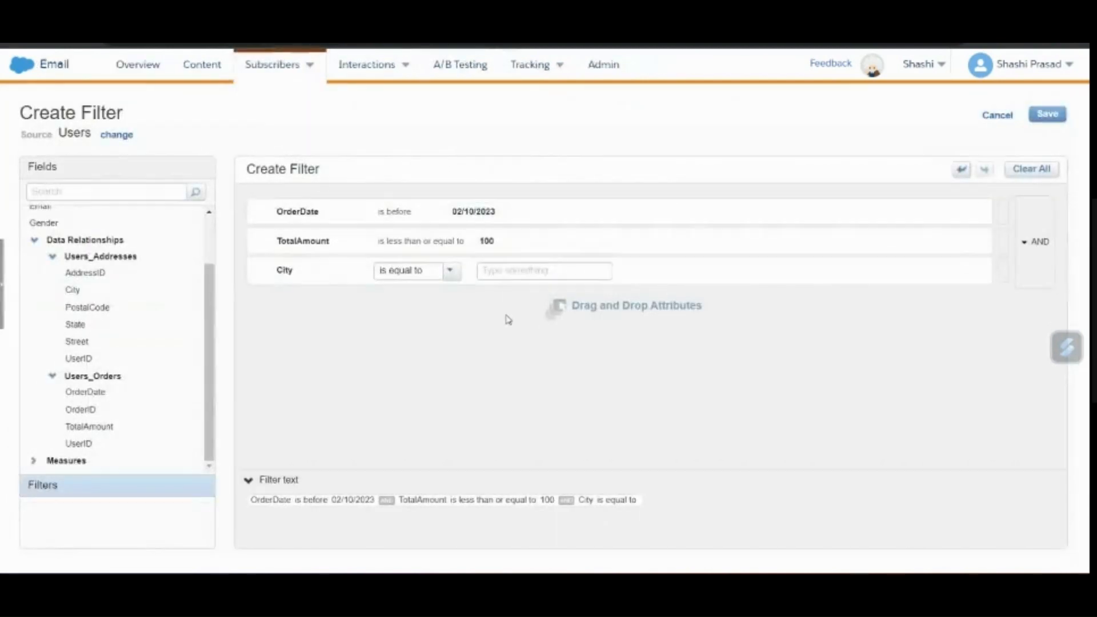
{"action": "left_click", "coordinate": [512, 264]}
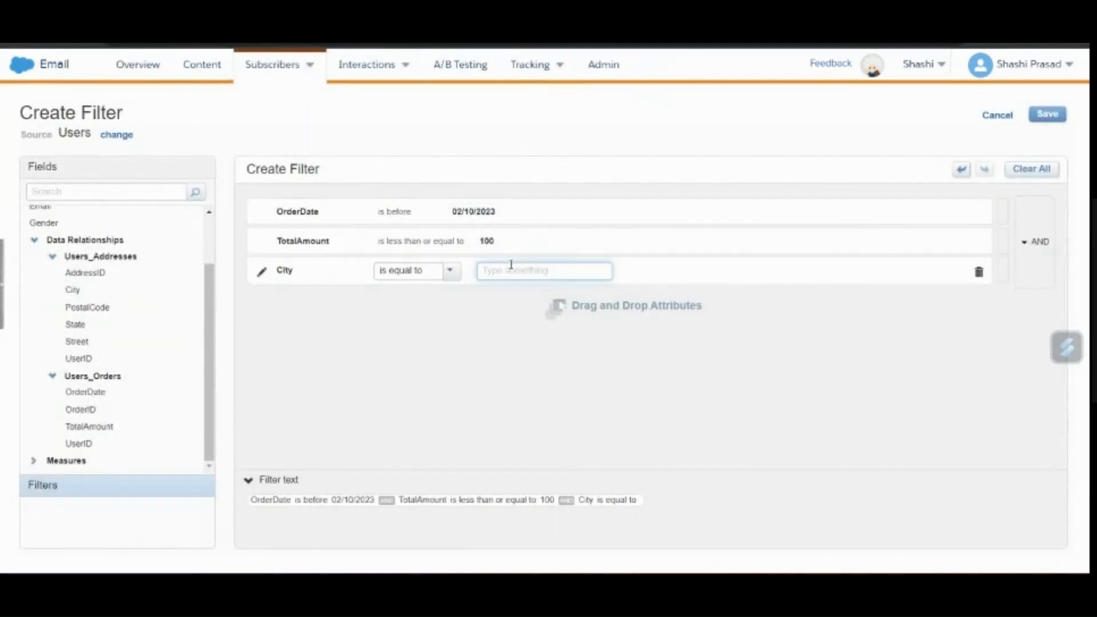
{"action": "key", "text": "ctrl+v"}
{"action": "left_click", "coordinate": [520, 356]}
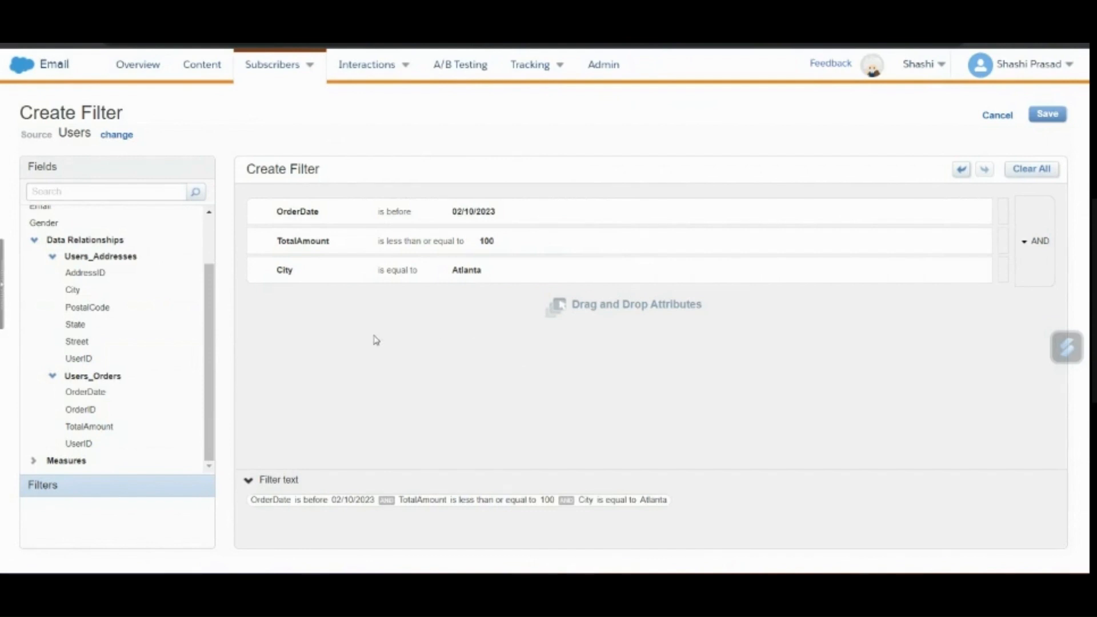
Save the filter as BudgetValuedUsers in the Groupings folder.
{"action": "left_click", "coordinate": [1045, 115]}
{"action": "type", "text": "BudgetValuedUsers"}
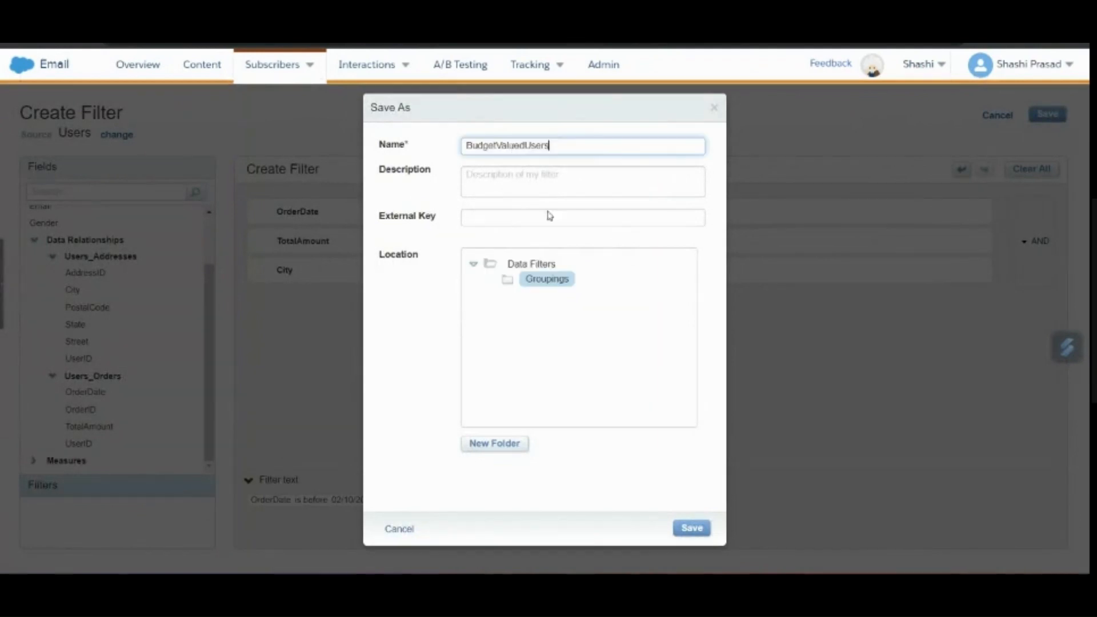
{"action": "left_click", "coordinate": [702, 527]}
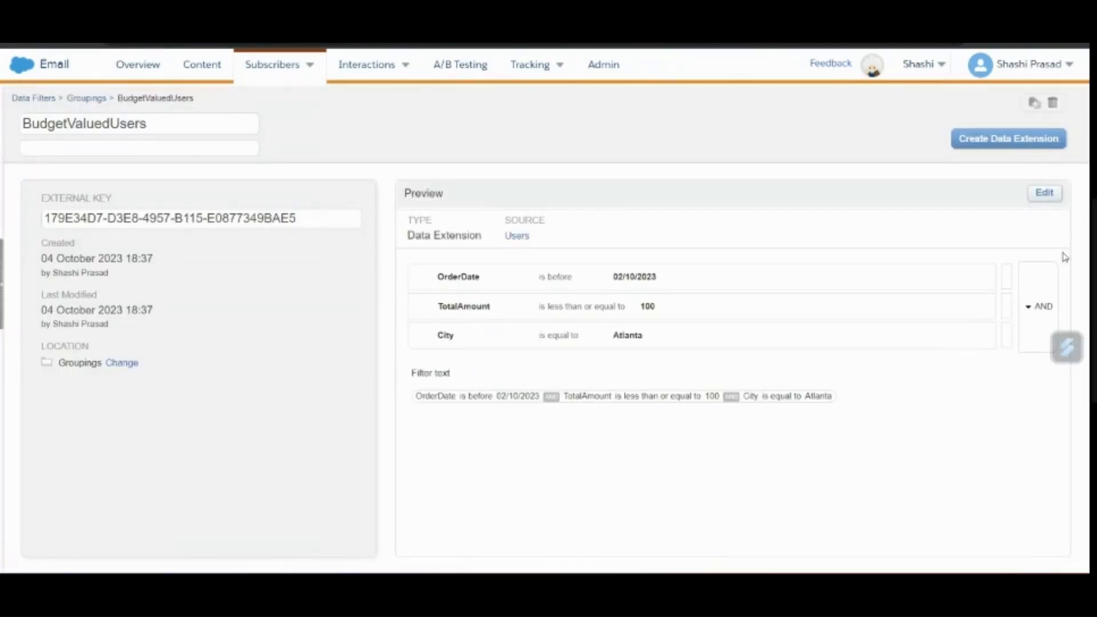
Edit BudgetValuedUsers so OrderDate and TotalAmount form an AND group combined with the City condition by OR, and save it.
{"action": "left_click", "coordinate": [1046, 195]}
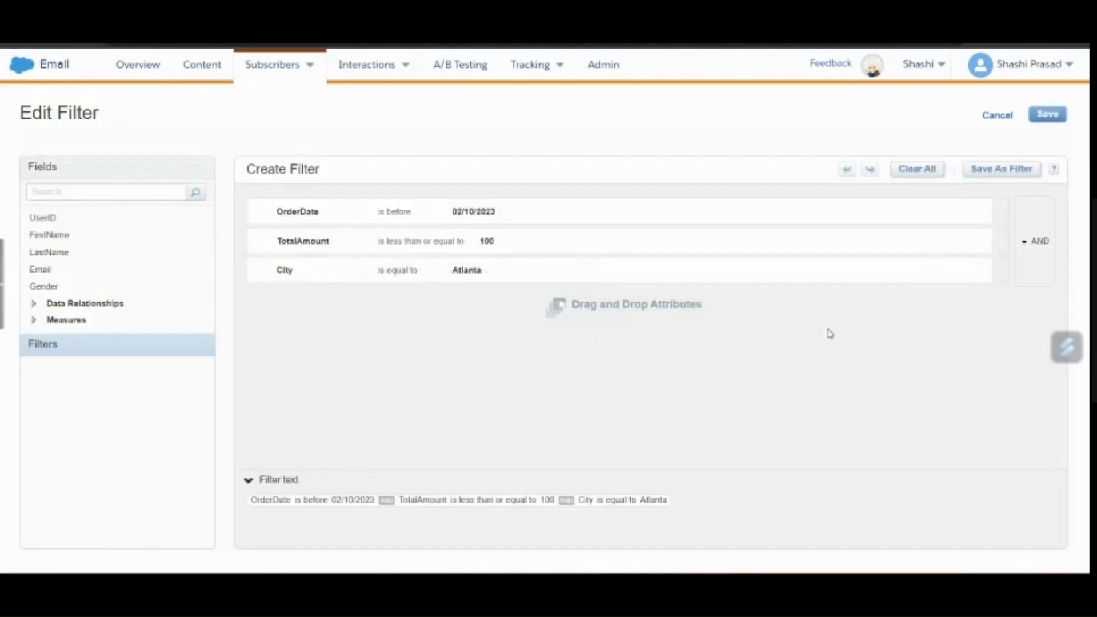
{"action": "left_click_drag", "start_coordinate": [1002, 213], "coordinate": [1001, 230]}
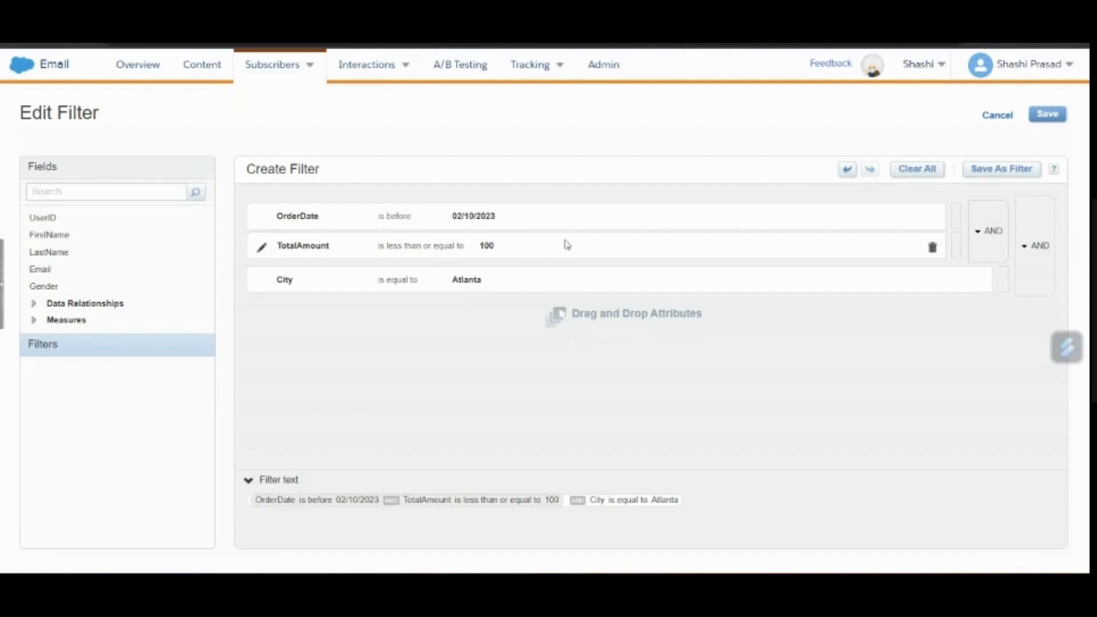
{"action": "left_click", "coordinate": [1026, 247]}
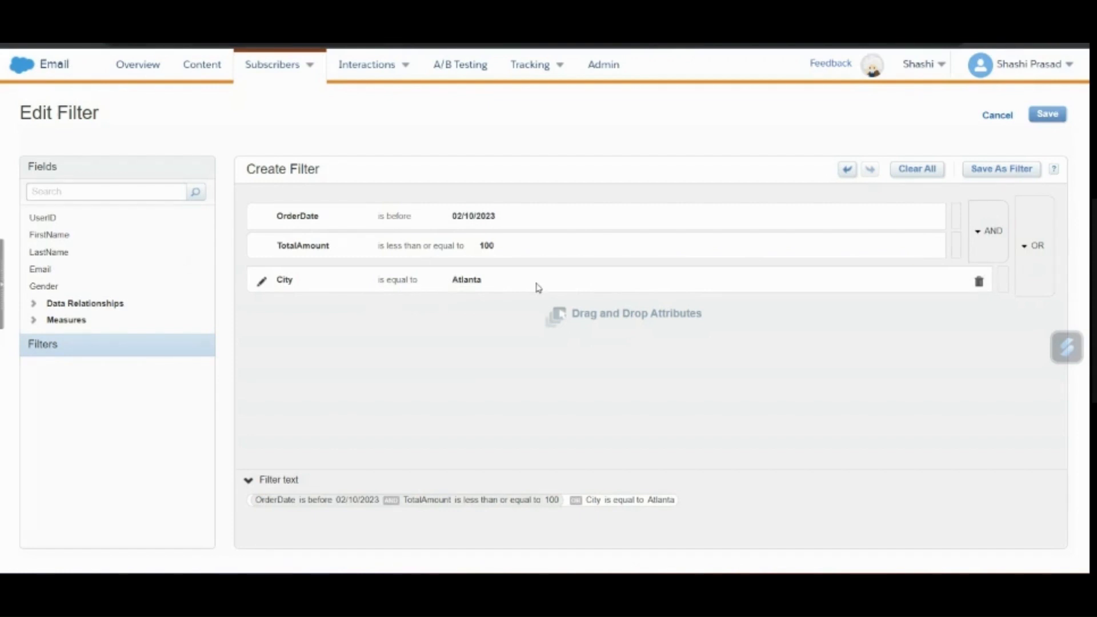
{"action": "left_click", "coordinate": [1058, 120]}
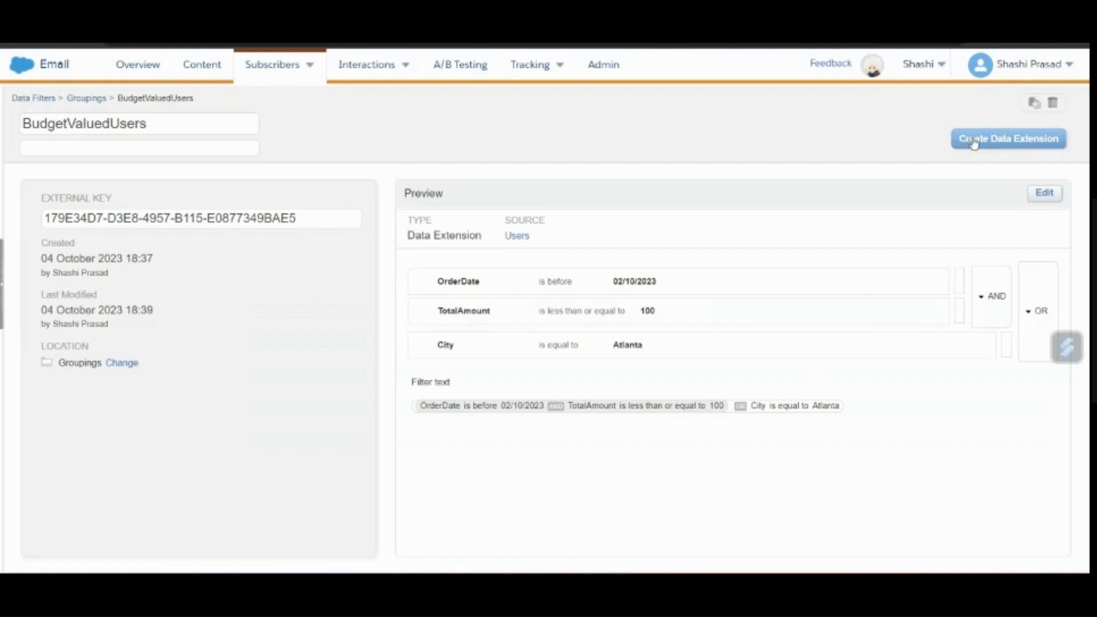
Create a filtered data extension named DE1 from BudgetValuedUsers in the Customer Profile folder.
{"action": "left_click", "coordinate": [984, 147]}
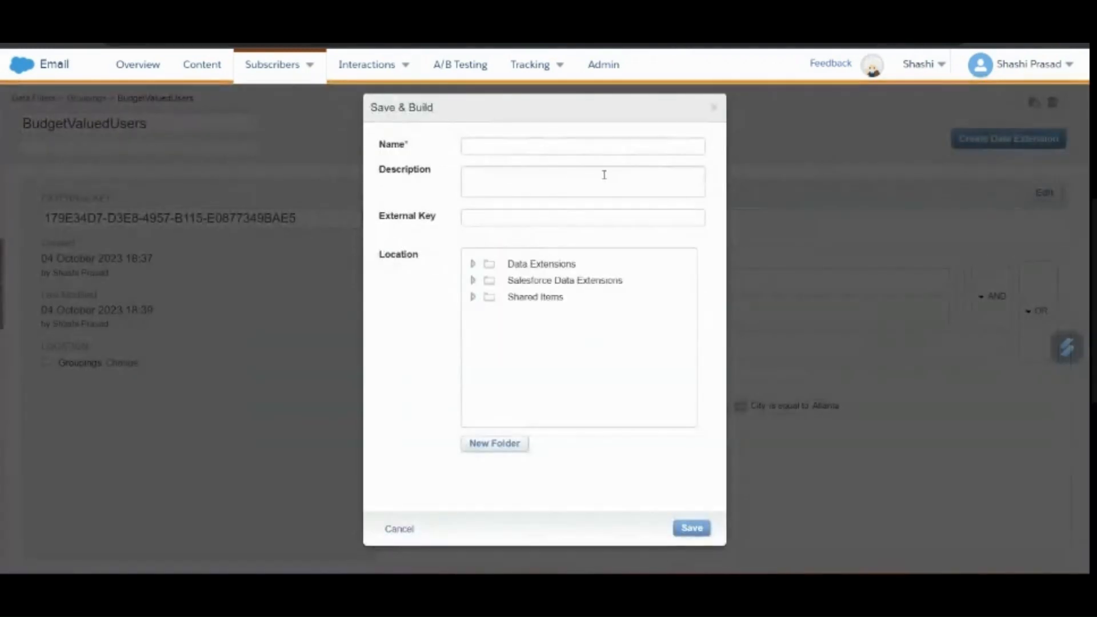
{"action": "left_click", "coordinate": [535, 149]}
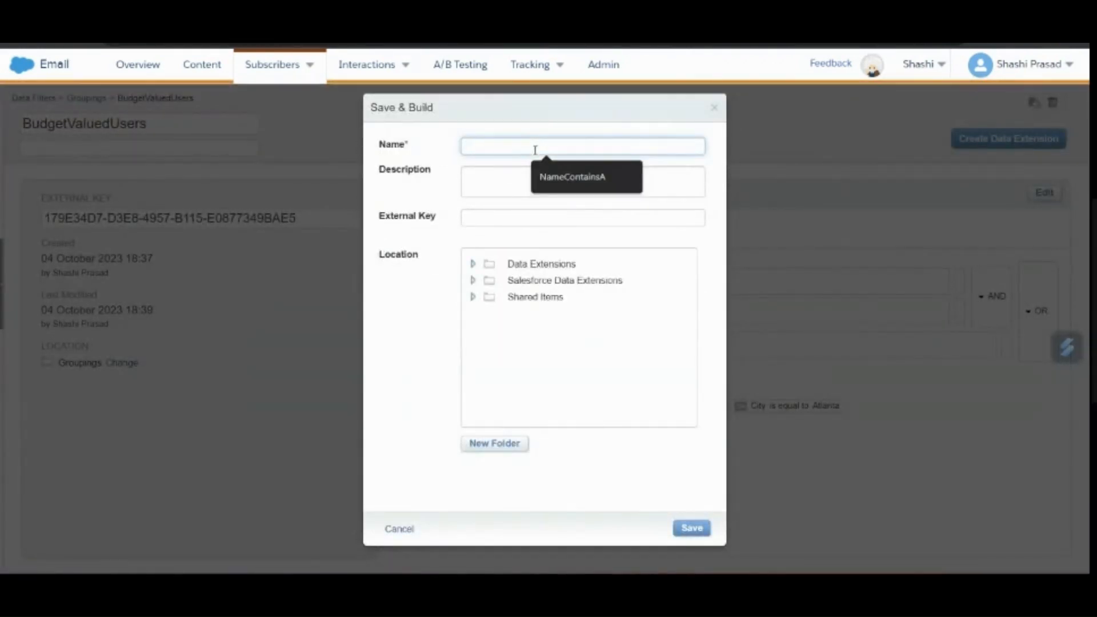
{"action": "type", "text": "DE1"}
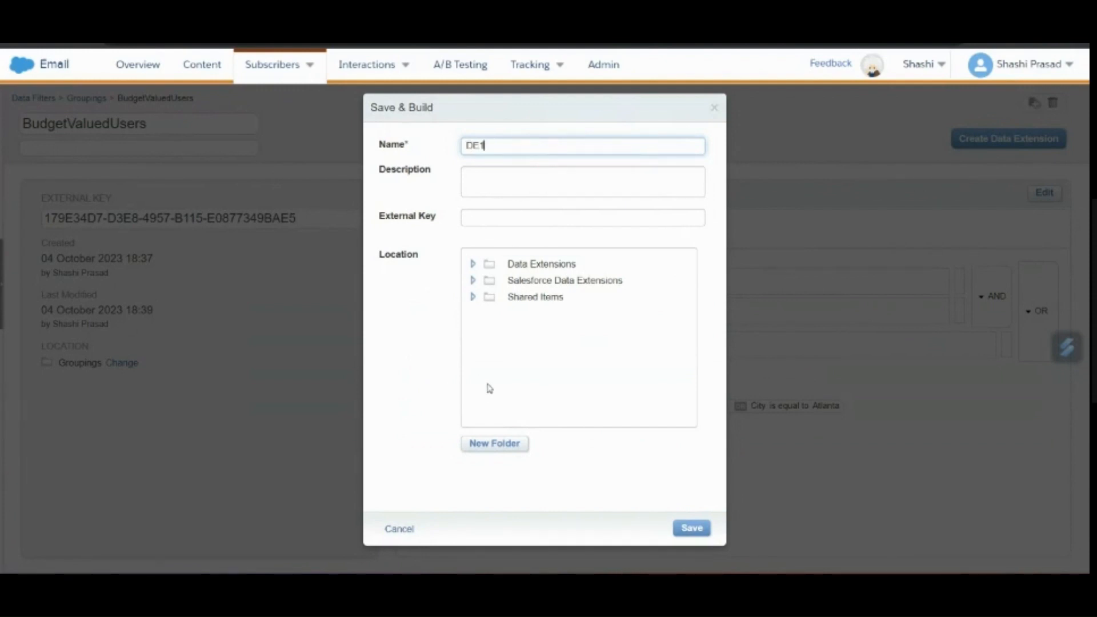
{"action": "left_click", "coordinate": [521, 264]}
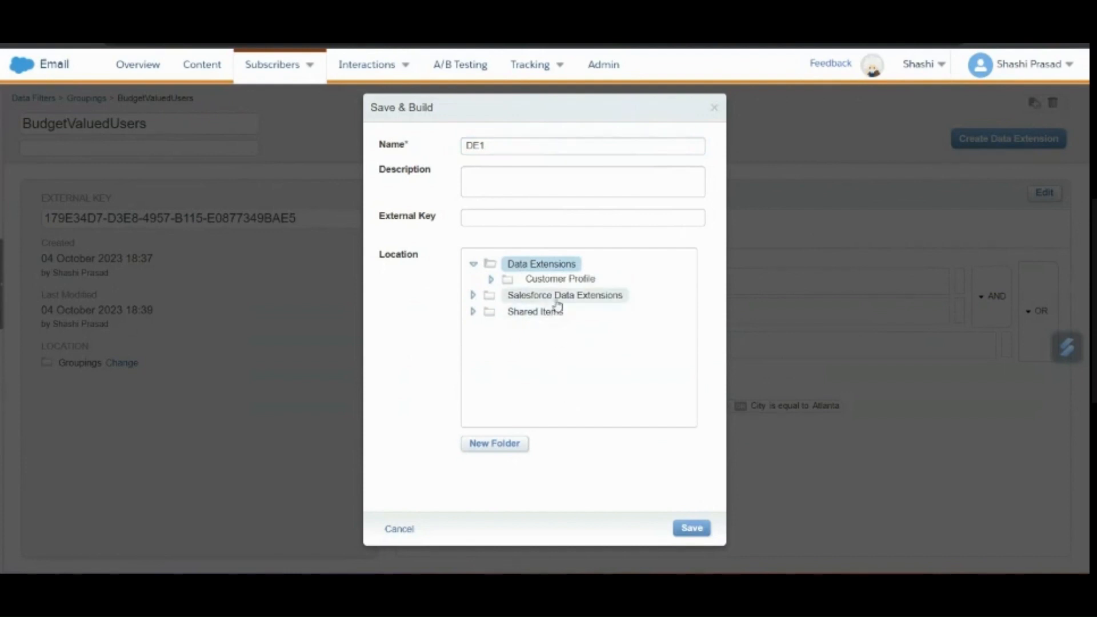
{"action": "left_click", "coordinate": [557, 280]}
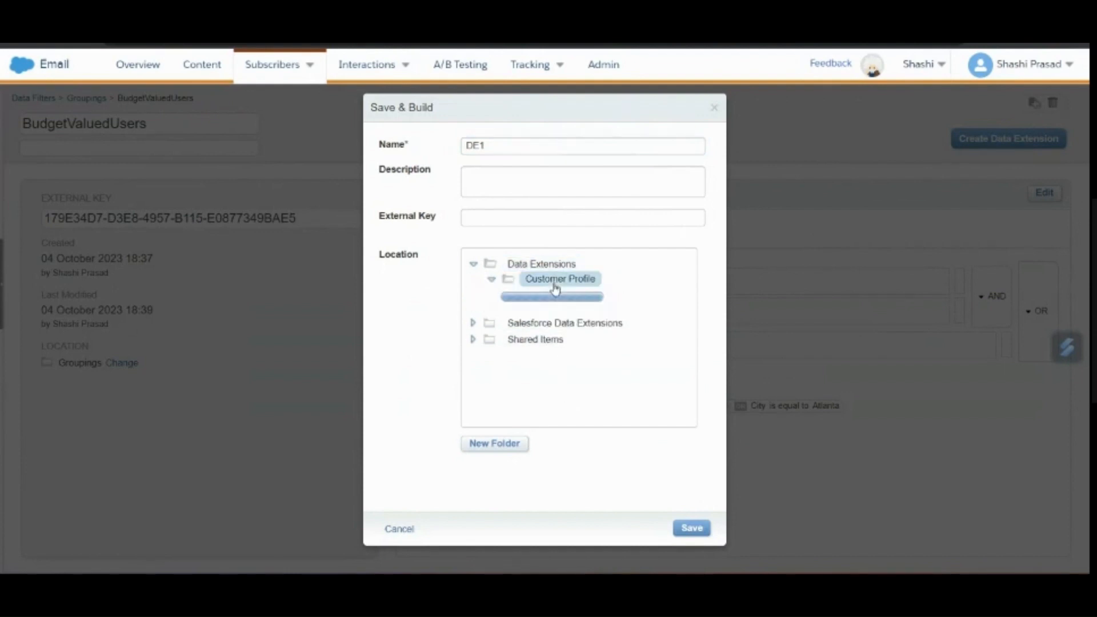
{"action": "left_click", "coordinate": [692, 529]}
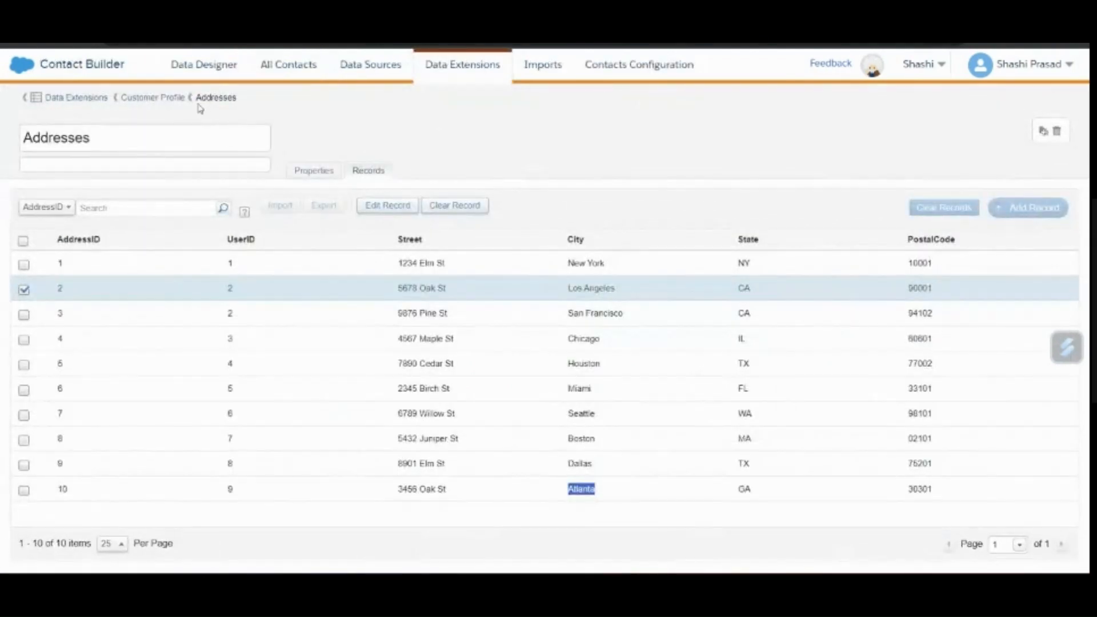
View the records of DE1 and of the source Users data extension in Contact Builder.
{"action": "left_click", "coordinate": [154, 98]}
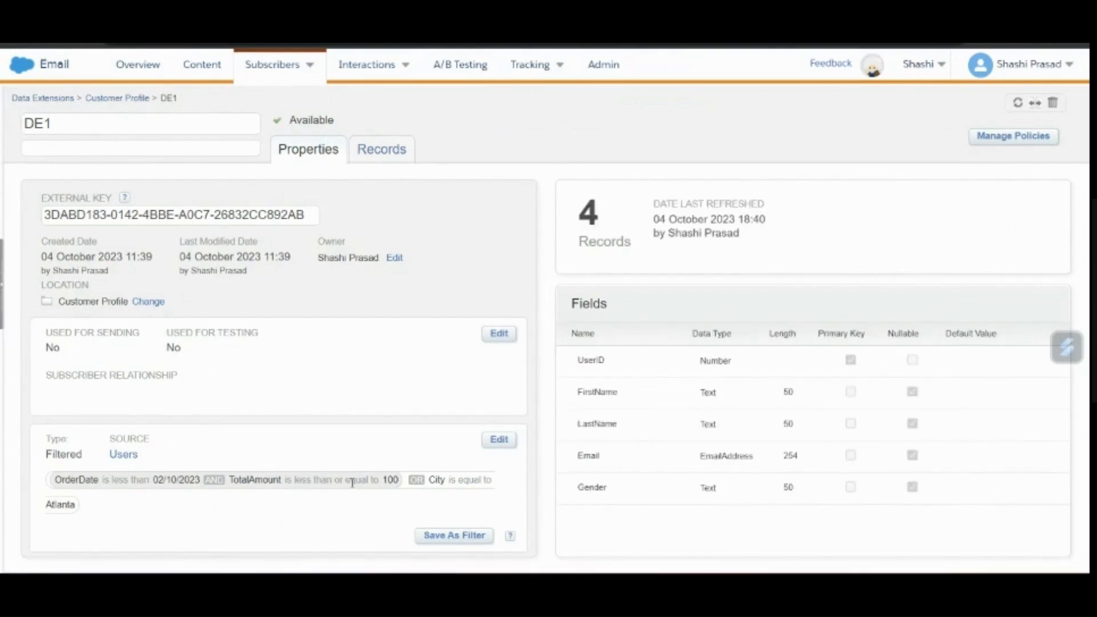
{"action": "left_click", "coordinate": [394, 151]}
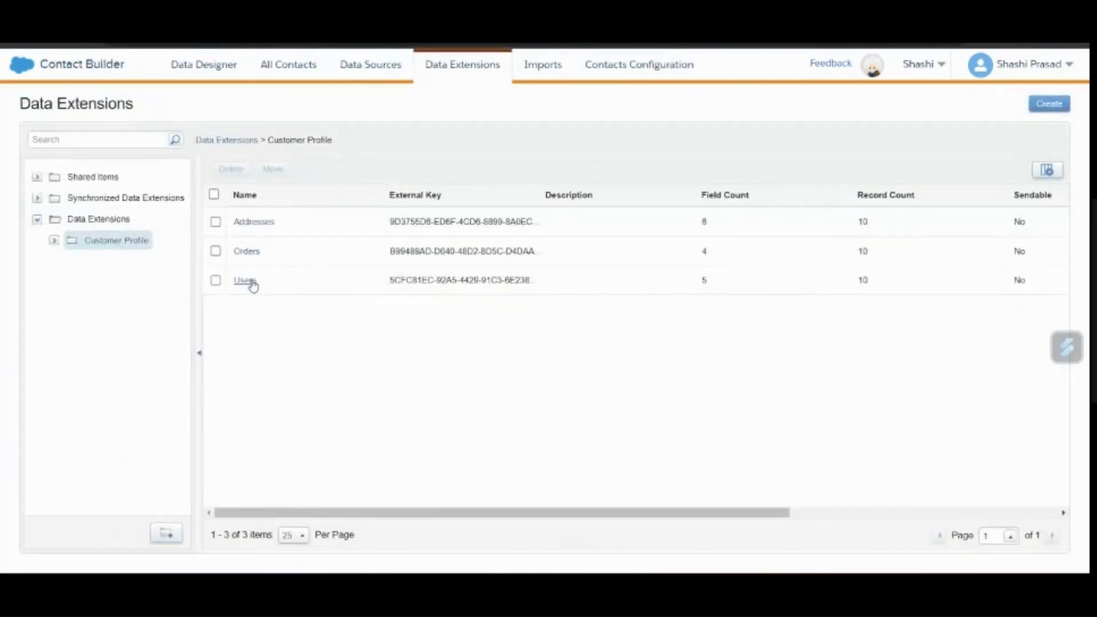
{"action": "left_click", "coordinate": [246, 281]}
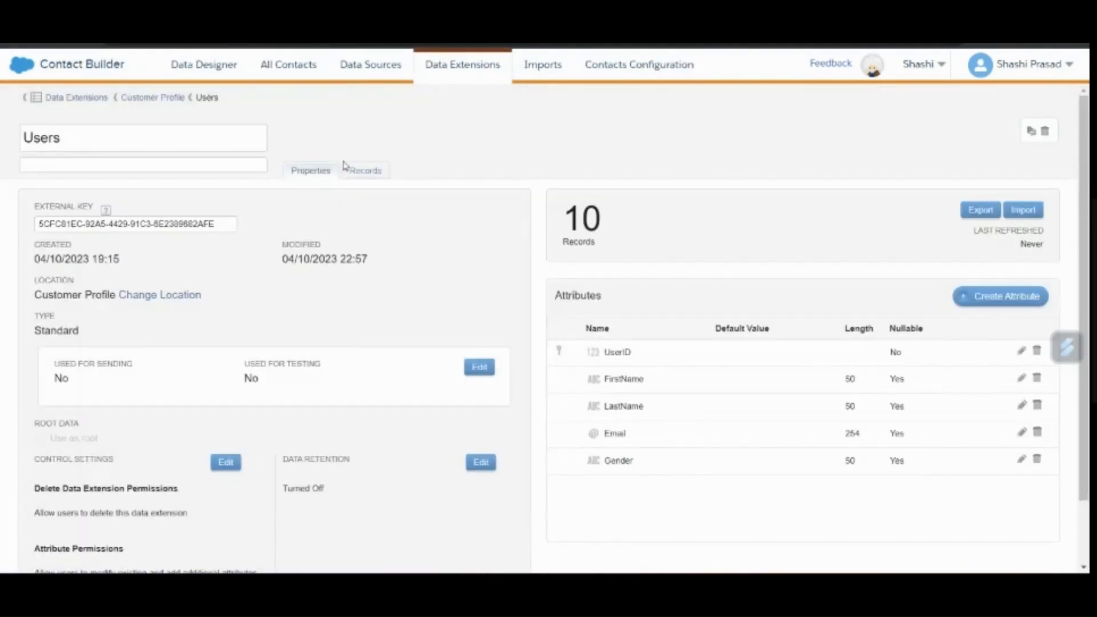
{"action": "left_click", "coordinate": [368, 172]}
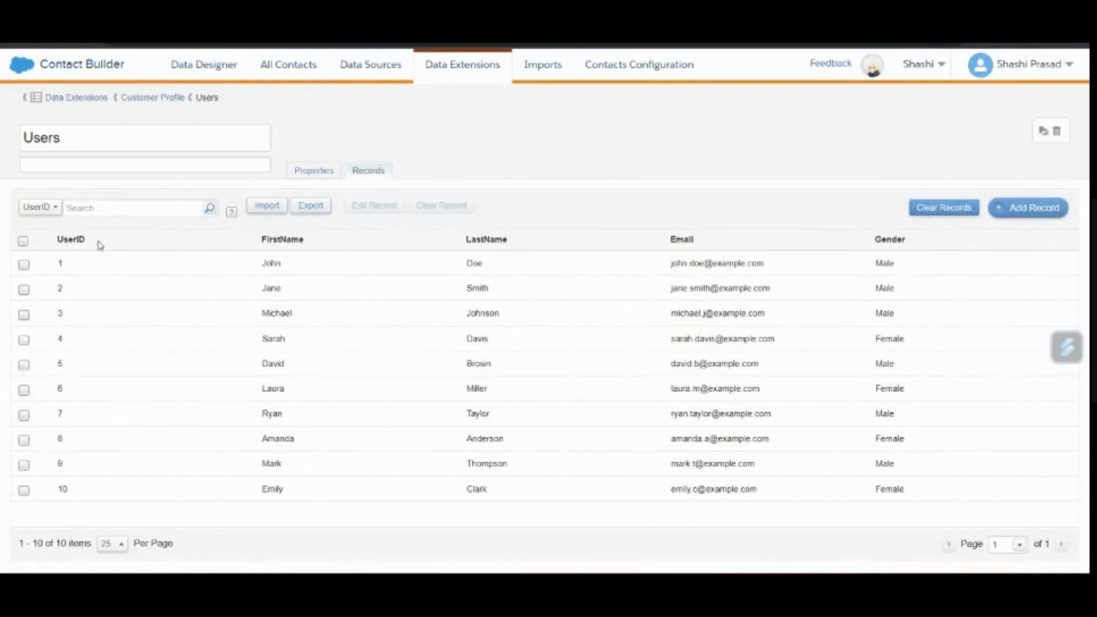
Examine the Orders records for UserID 1, checking each order's date and total amount against the filter conditions.
{"action": "left_click", "coordinate": [153, 98]}
{"action": "left_click", "coordinate": [248, 253]}
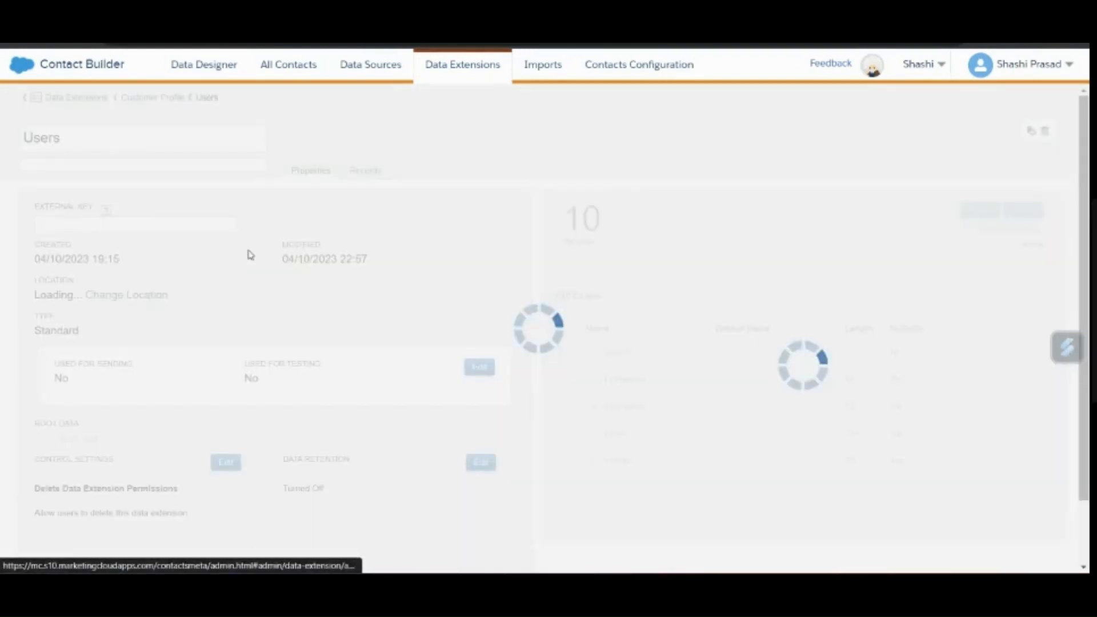
{"action": "left_click", "coordinate": [370, 171]}
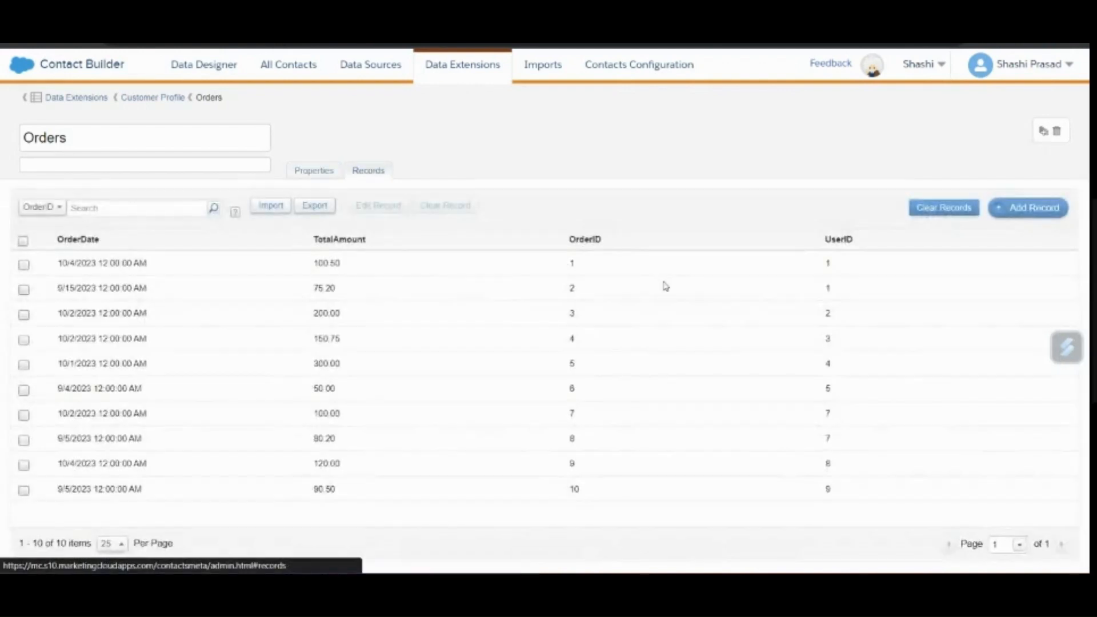
{"action": "left_click_drag", "start_coordinate": [825, 261], "coordinate": [844, 304]}
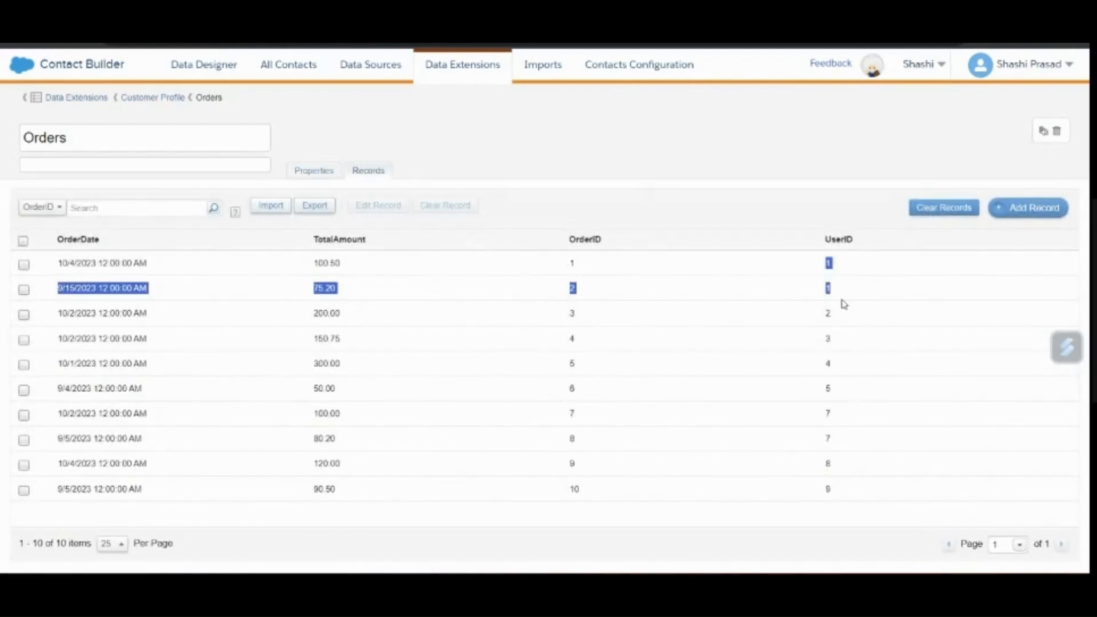
{"action": "double_click", "coordinate": [323, 288]}
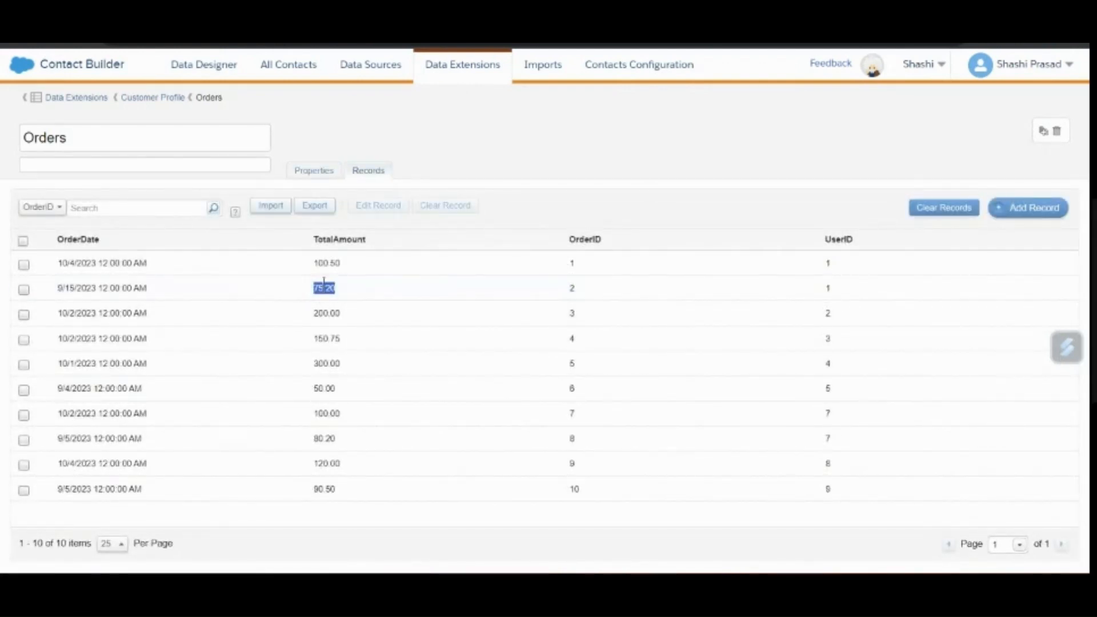
{"action": "double_click", "coordinate": [324, 263]}
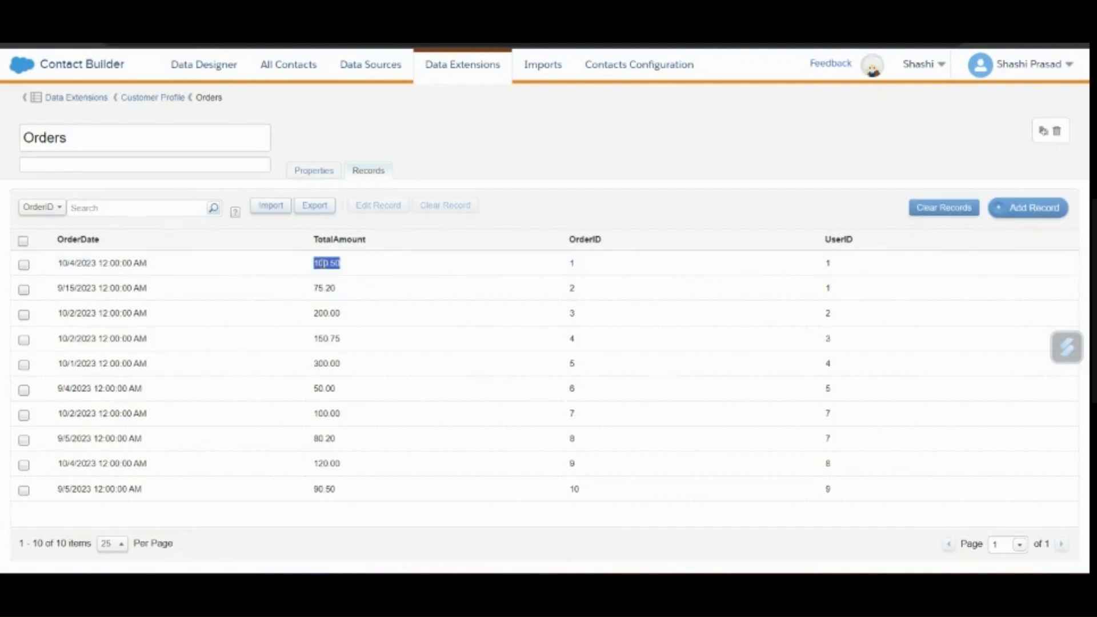
{"action": "left_click", "coordinate": [334, 262]}
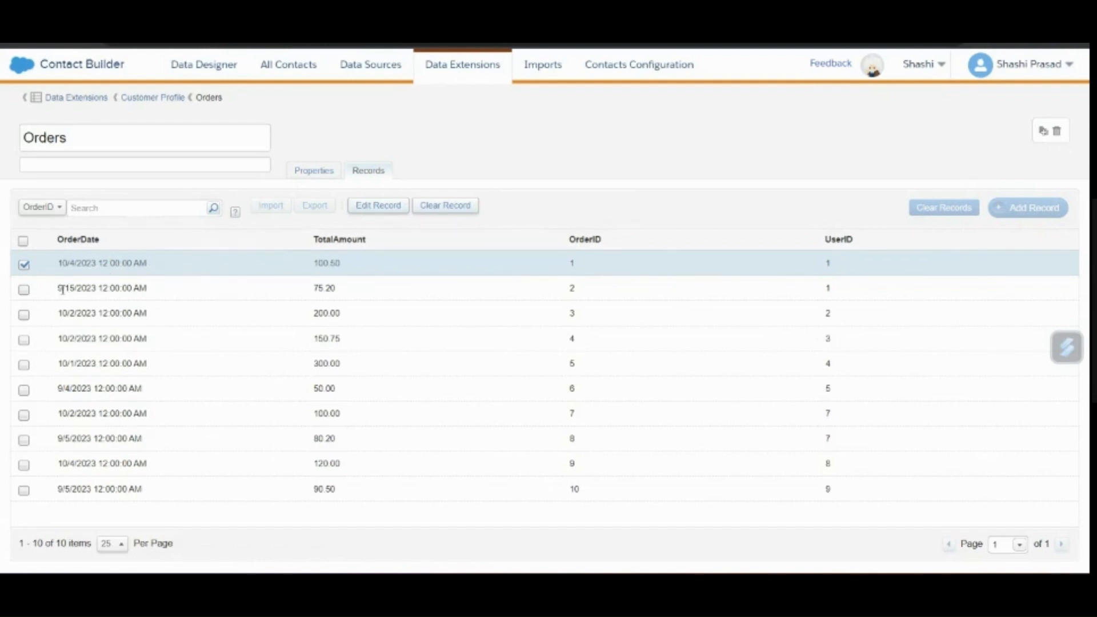
{"action": "left_click", "coordinate": [24, 264]}
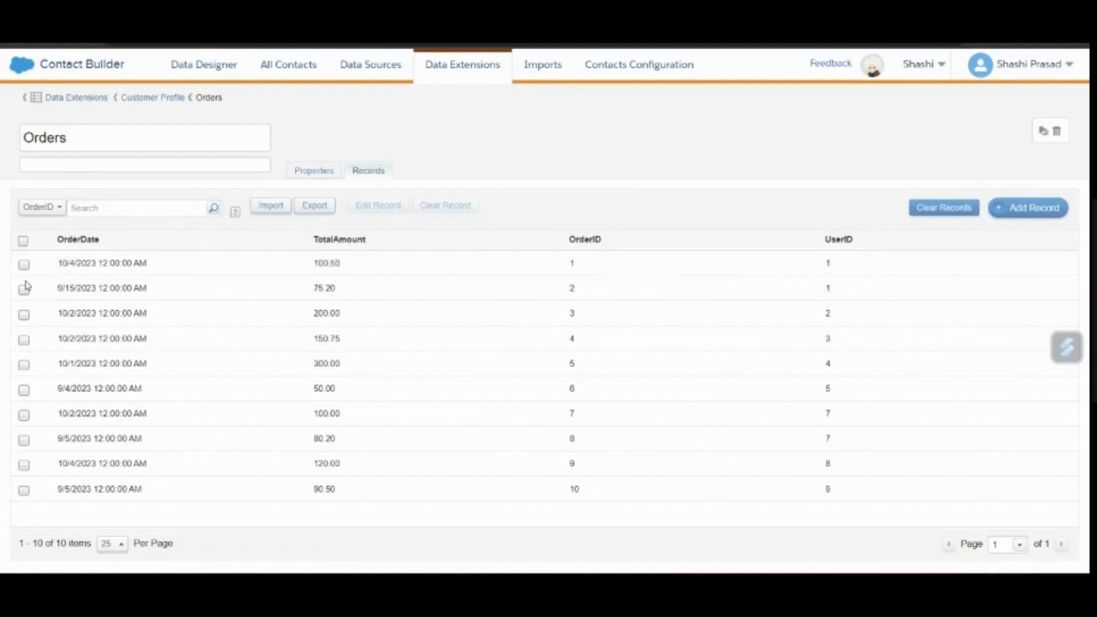
{"action": "left_click", "coordinate": [24, 288]}
{"action": "left_click_drag", "start_coordinate": [60, 289], "coordinate": [175, 291]}
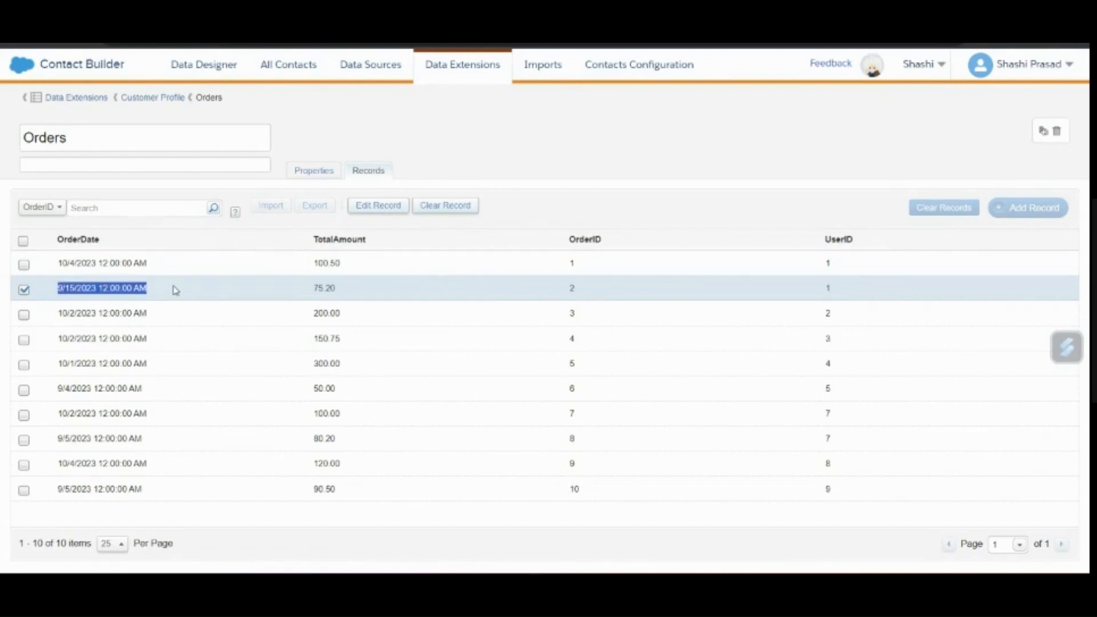
{"action": "left_click", "coordinate": [175, 290]}
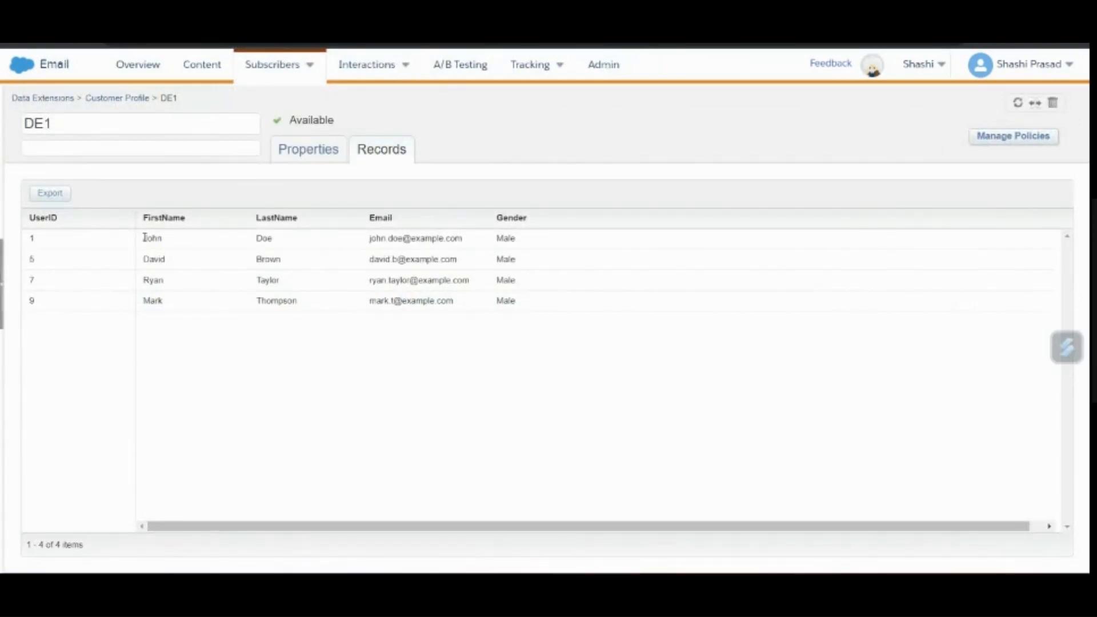
Check the users in DE1's records against the filter criteria in its properties.
{"action": "double_click", "coordinate": [144, 237]}
{"action": "double_click", "coordinate": [155, 260]}
{"action": "left_click", "coordinate": [302, 151]}
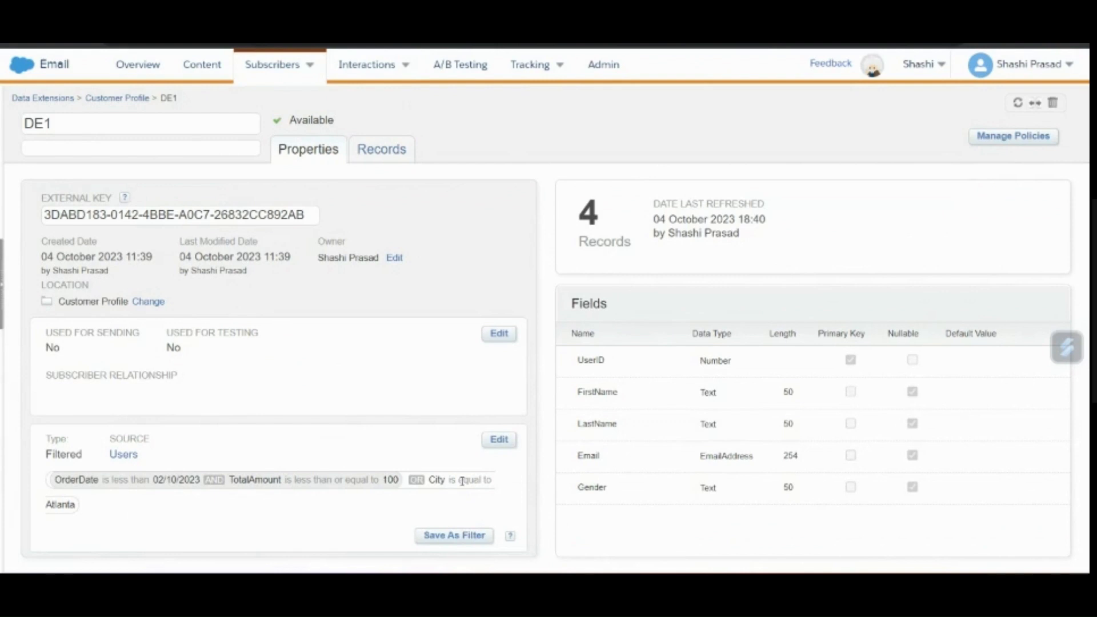
{"action": "left_click", "coordinate": [406, 151]}
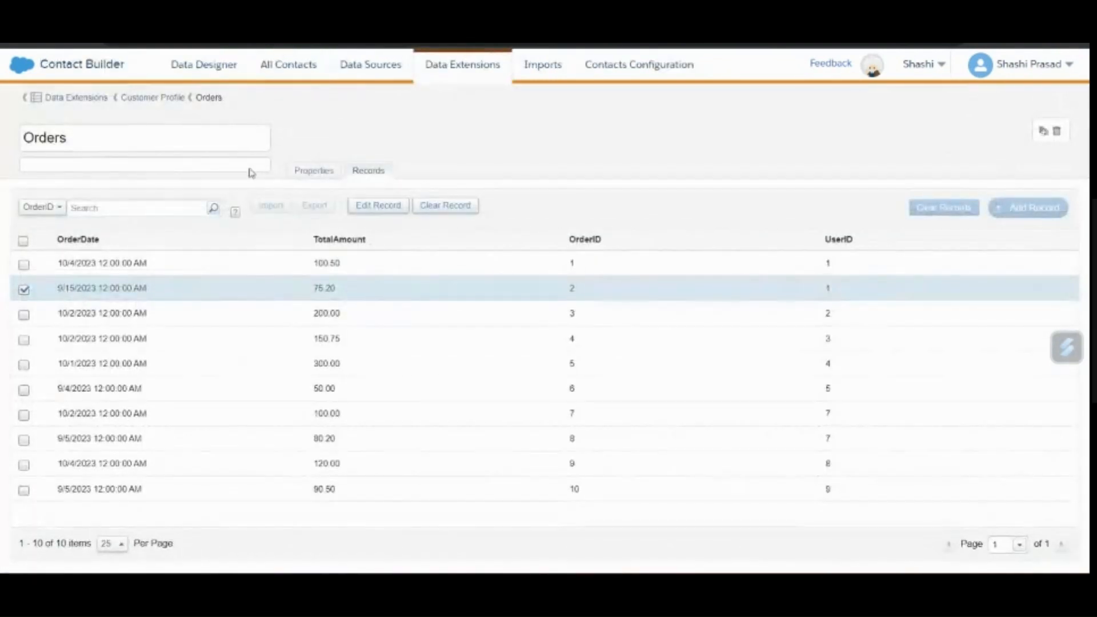
Review the Users records in Contact Builder, and return to the Customer Profile folder.
{"action": "left_click", "coordinate": [172, 98]}
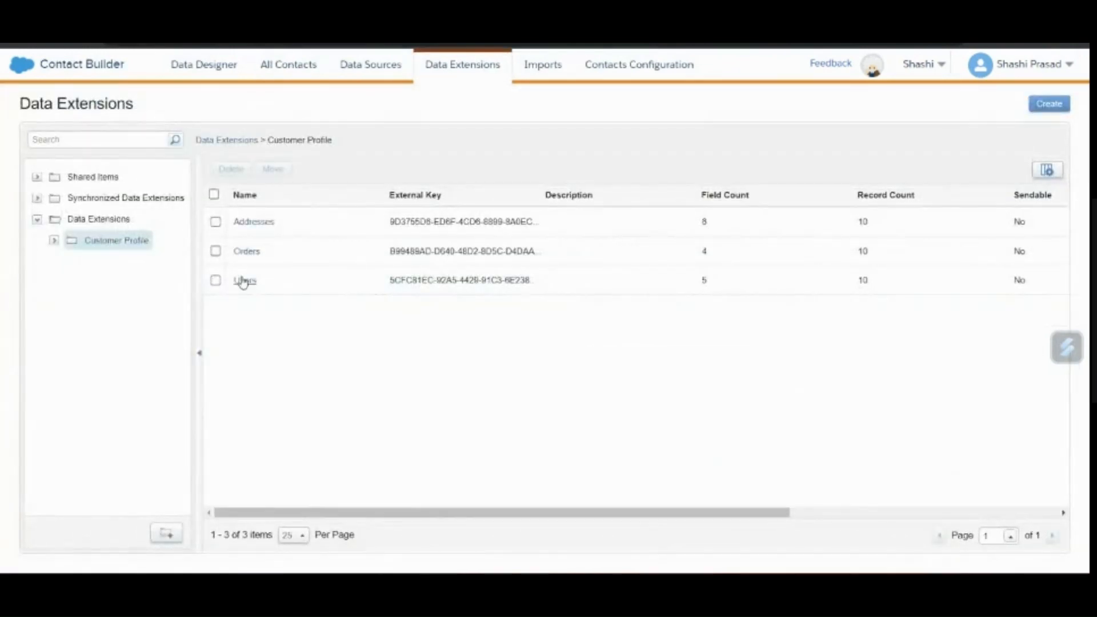
{"action": "left_click", "coordinate": [240, 280]}
{"action": "left_click", "coordinate": [366, 171]}
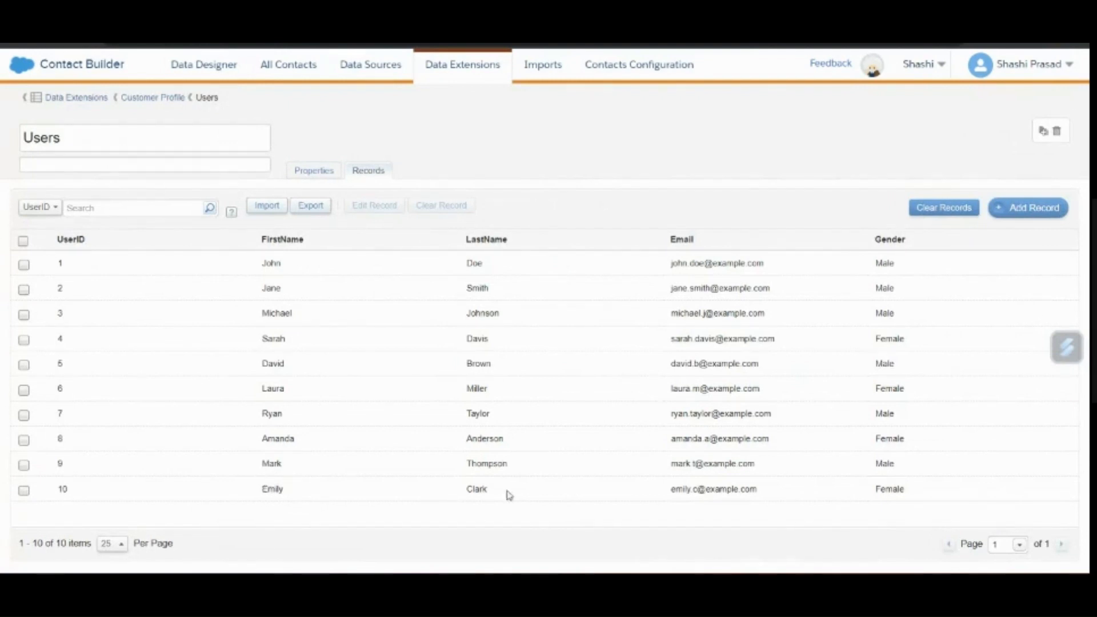
{"action": "left_click", "coordinate": [169, 99]}
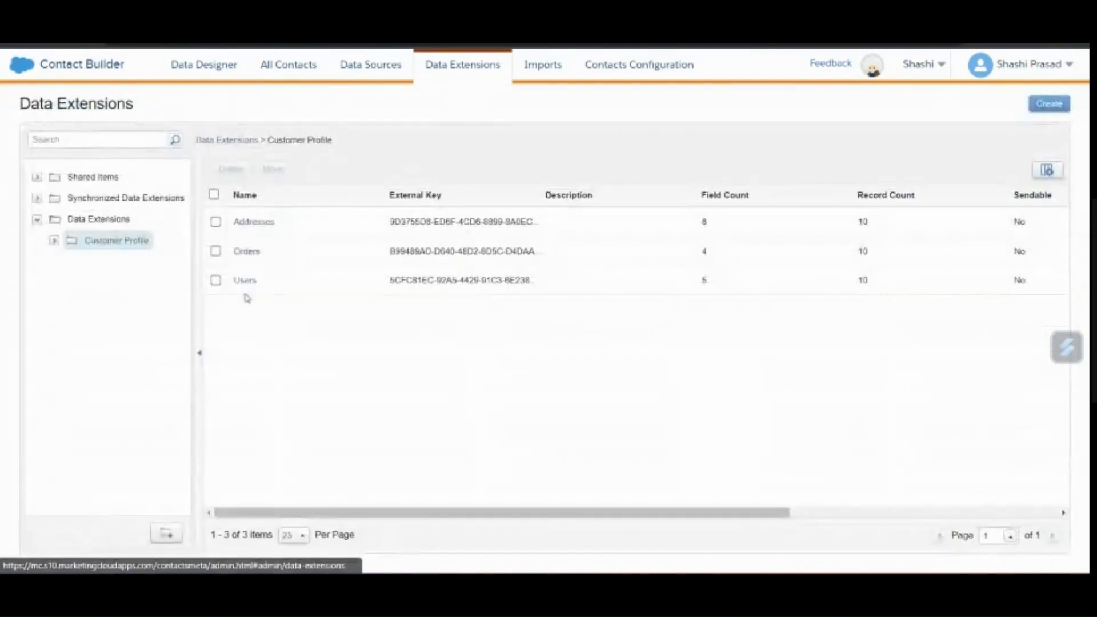
Match the Atlanta address in the Addresses records to its UserID, and look up that user in the Users records.
{"action": "left_click", "coordinate": [248, 222]}
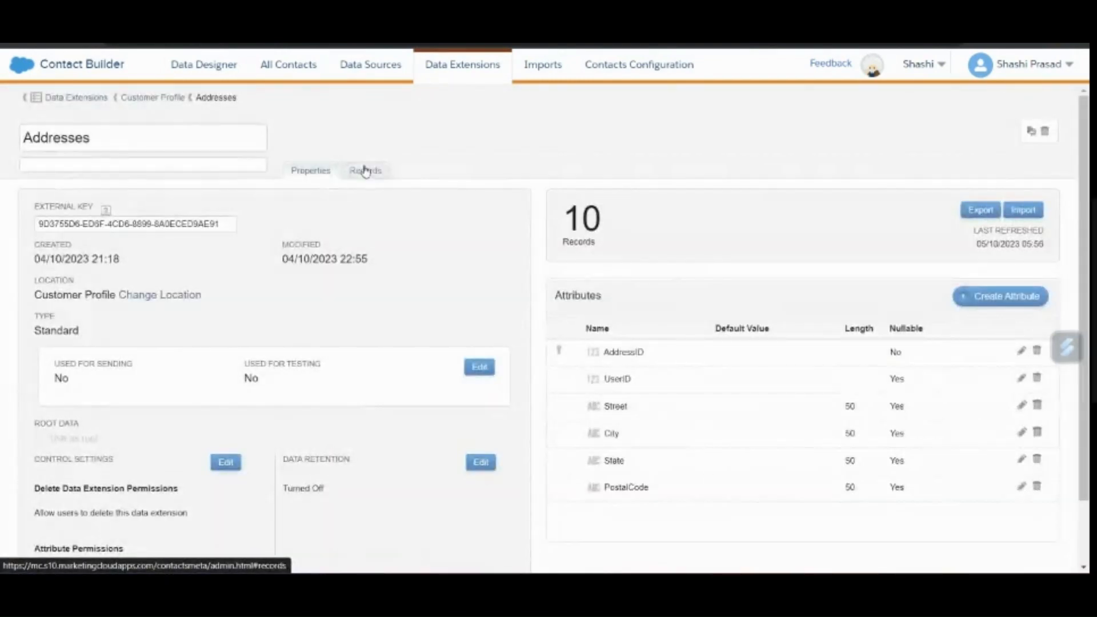
{"action": "left_click", "coordinate": [366, 170]}
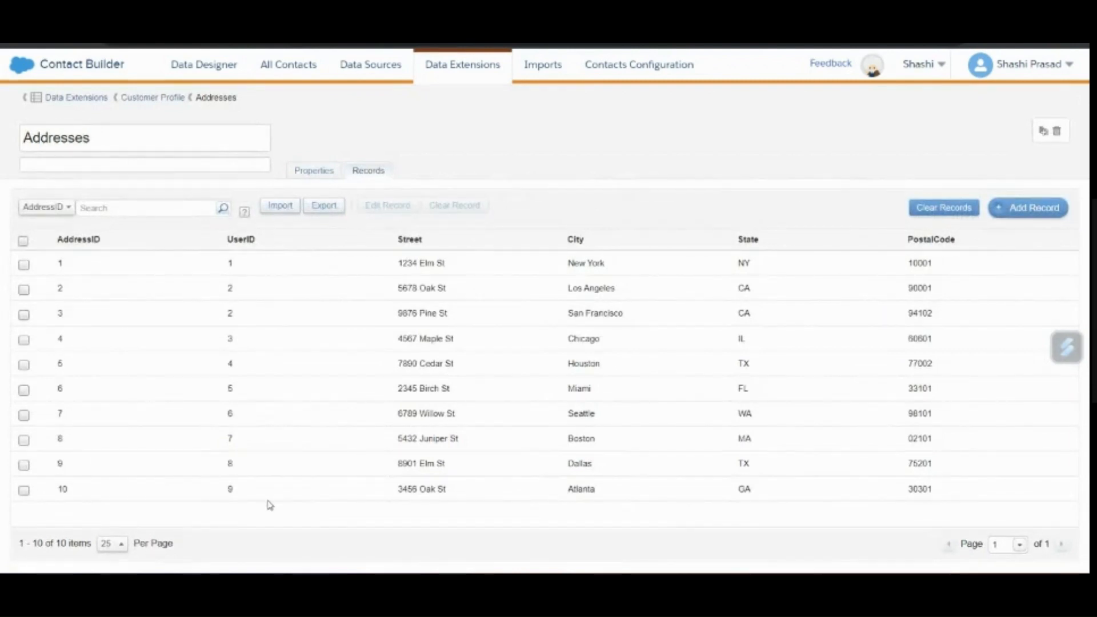
{"action": "left_click", "coordinate": [238, 492]}
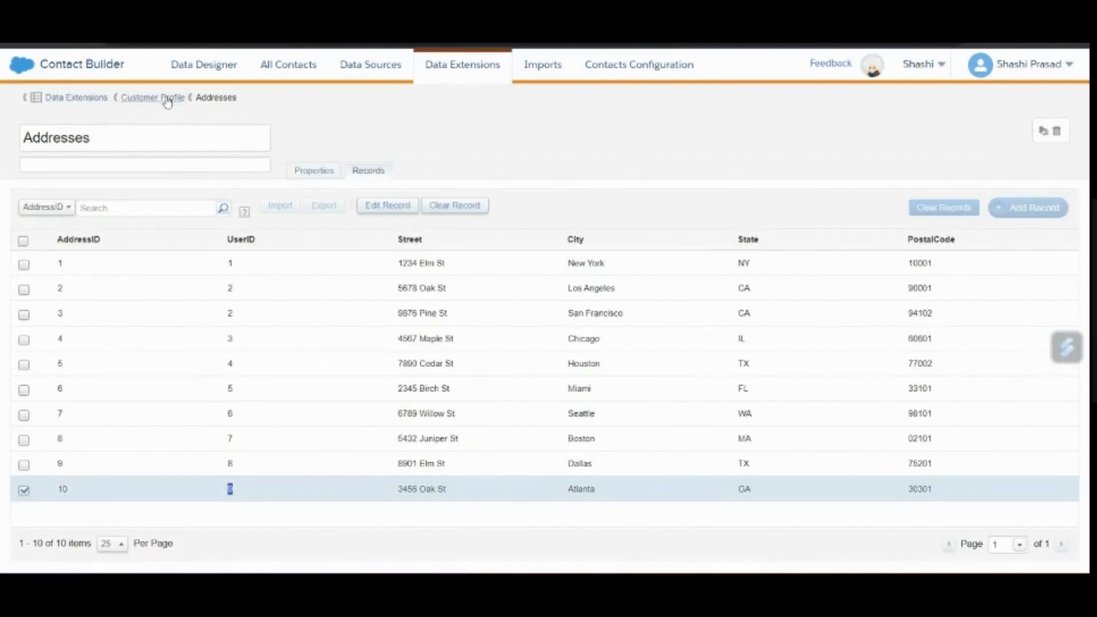
{"action": "left_click", "coordinate": [164, 100]}
{"action": "left_click", "coordinate": [244, 280]}
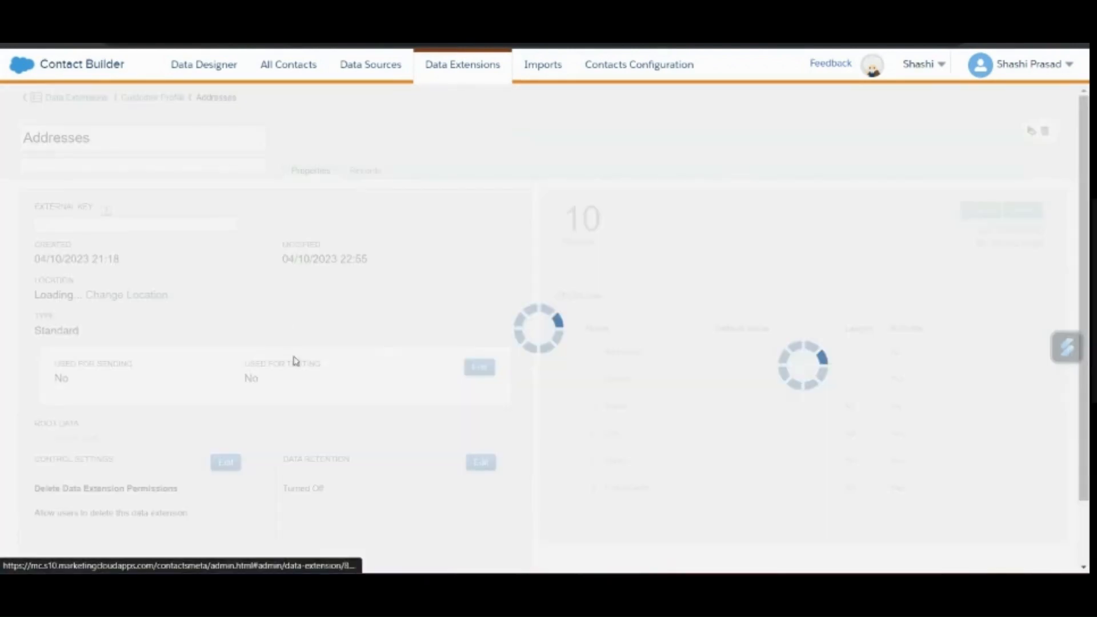
{"action": "left_click", "coordinate": [376, 171]}
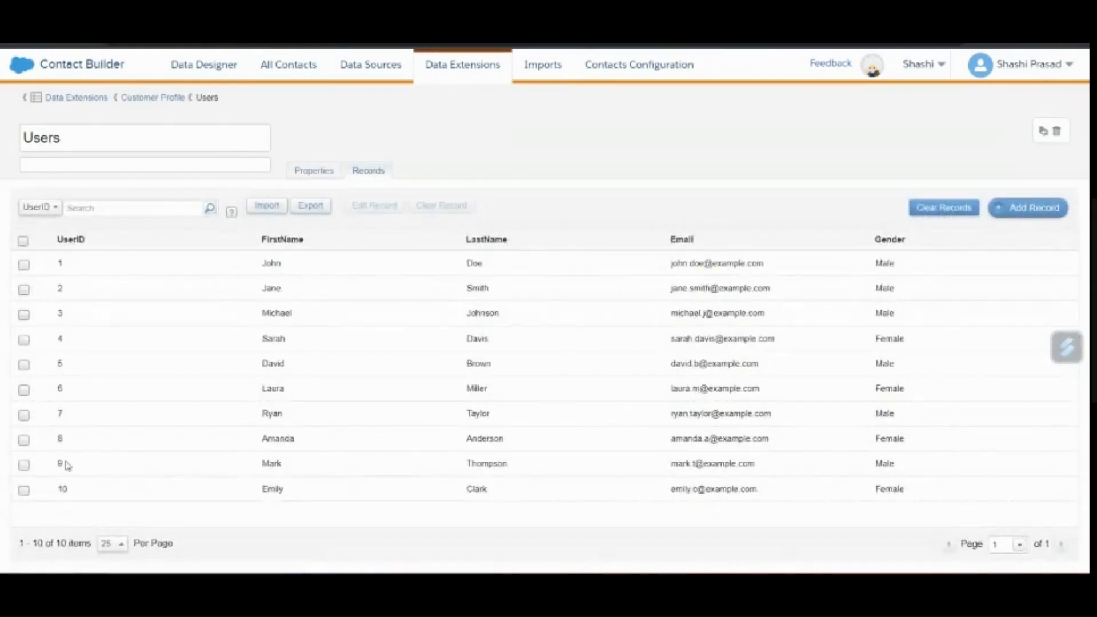
{"action": "double_click", "coordinate": [276, 464]}
{"action": "left_click", "coordinate": [167, 99]}
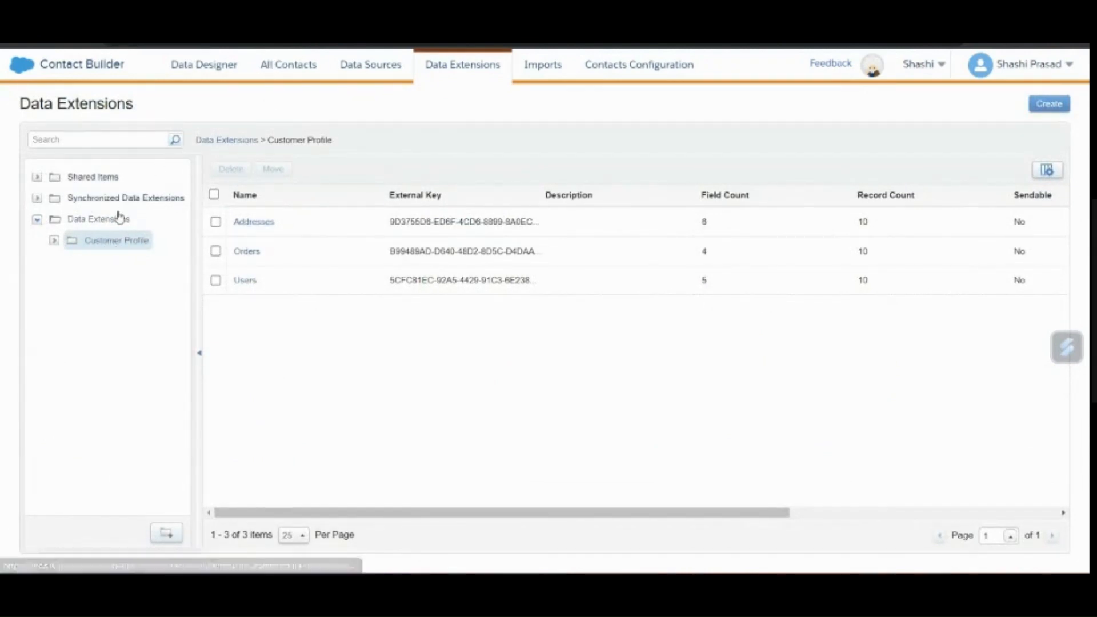
Check DE1's records in Contact Builder for the user with the Atlanta address, and view DE1's properties.
{"action": "left_click", "coordinate": [121, 242]}
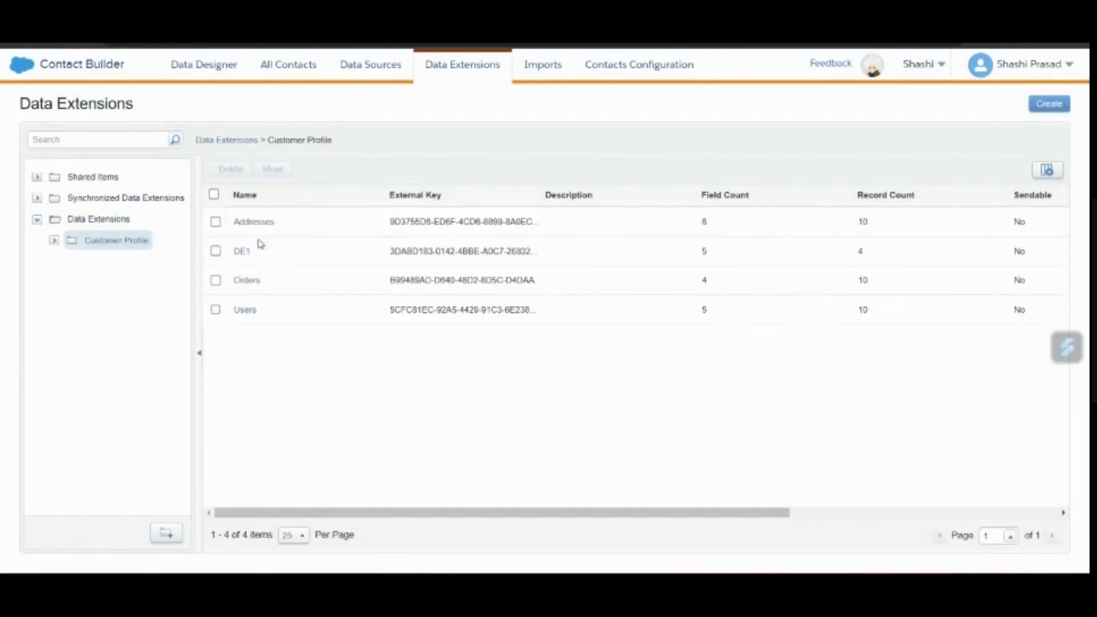
{"action": "left_click", "coordinate": [239, 250]}
{"action": "left_click", "coordinate": [372, 171]}
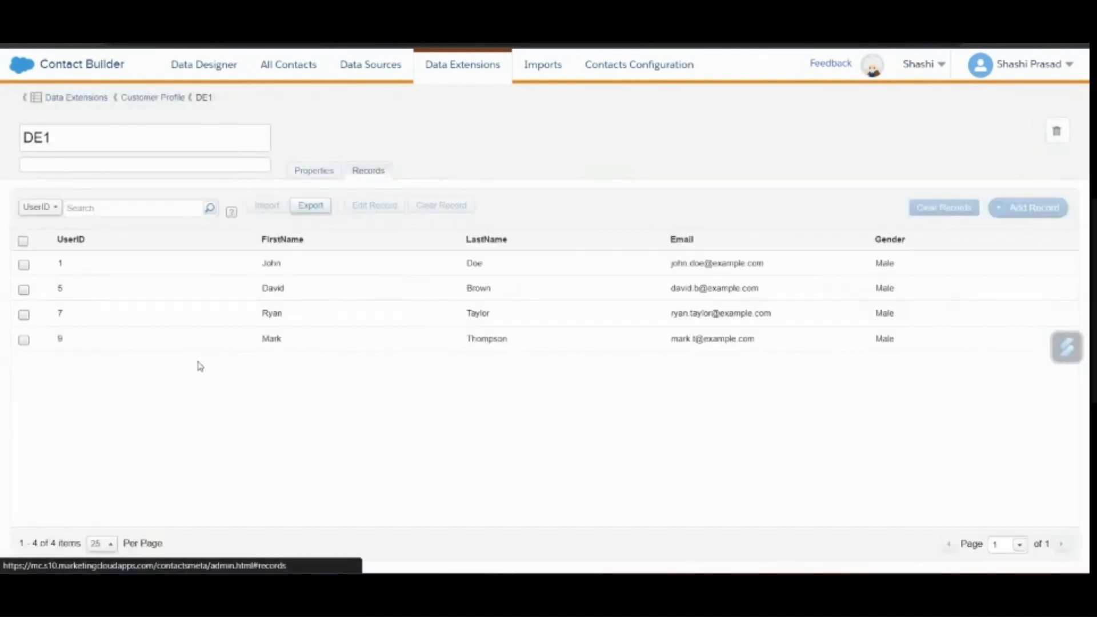
{"action": "double_click", "coordinate": [276, 341]}
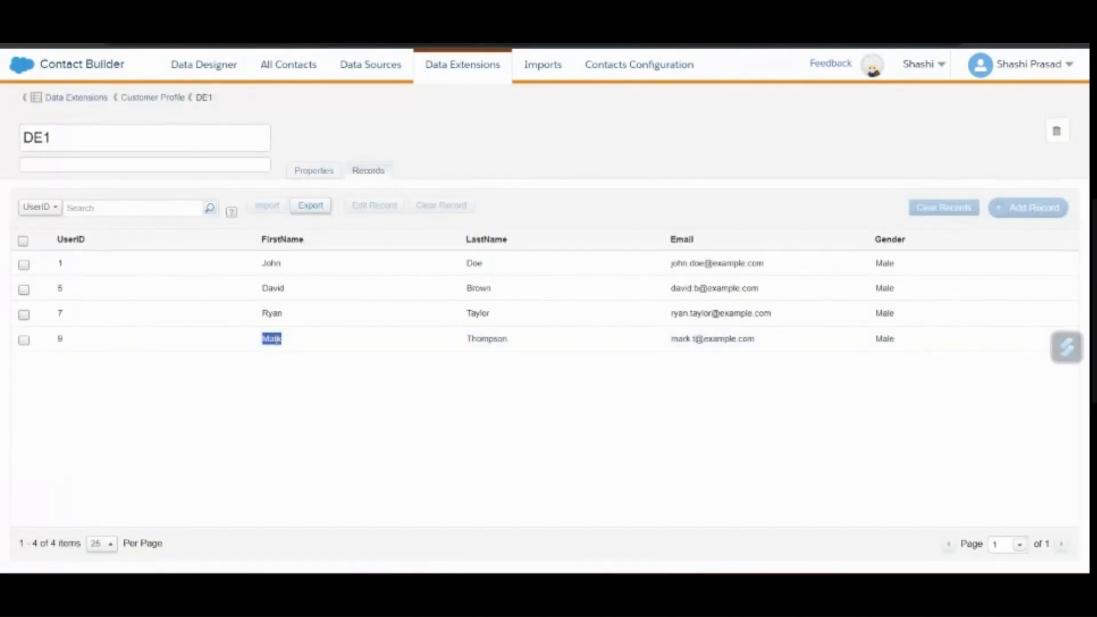
{"action": "left_click", "coordinate": [314, 170]}
{"action": "scroll", "coordinate": [313, 514], "scroll_direction": "down", "scroll_amount": 2}
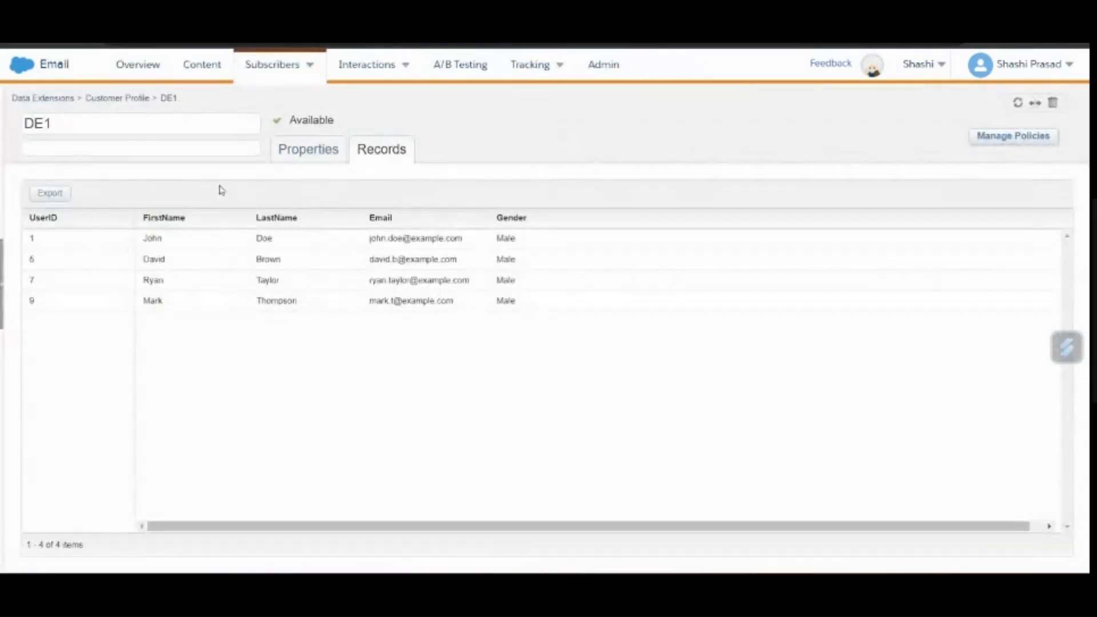
Compare DE1's filter criteria in Email Studio with its record for UserID 9.
{"action": "left_click", "coordinate": [289, 162]}
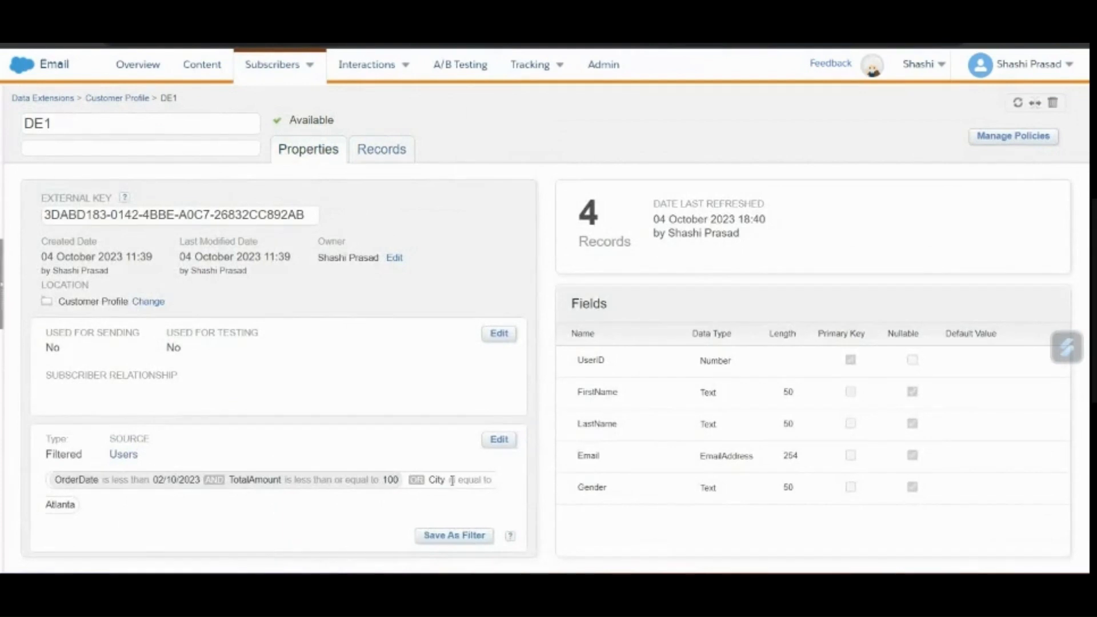
{"action": "left_click", "coordinate": [378, 153]}
{"action": "double_click", "coordinate": [147, 302]}
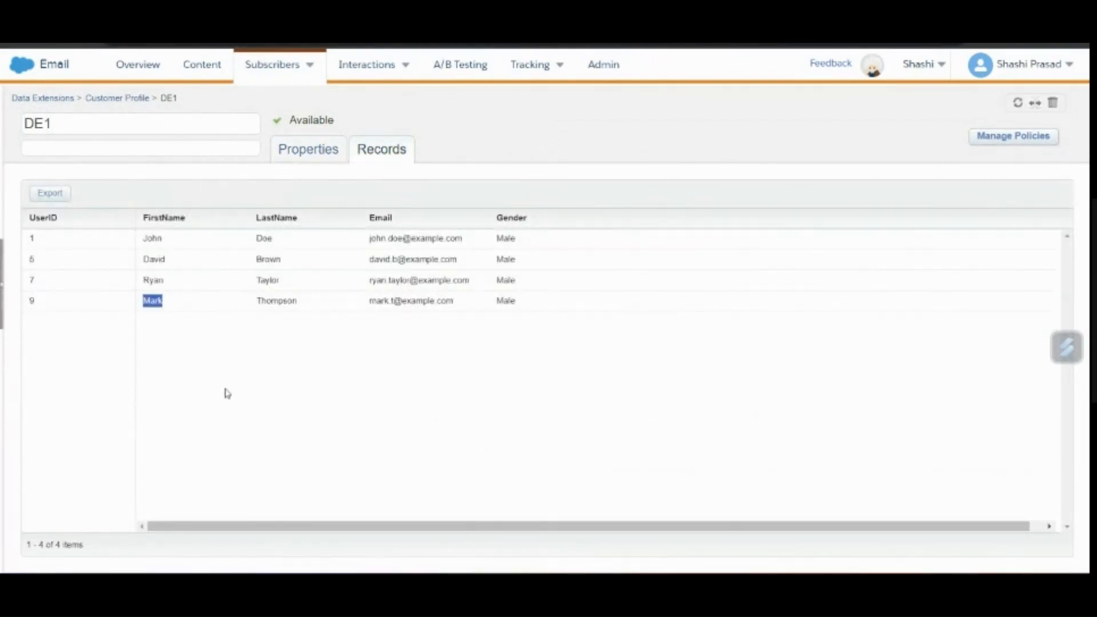
{"action": "left_click", "coordinate": [247, 416]}
Start a new data extension filter in the Groupings data filters folder, using Users from Customer Profile as the source.
{"action": "mouse_move", "coordinate": [318, 72]}
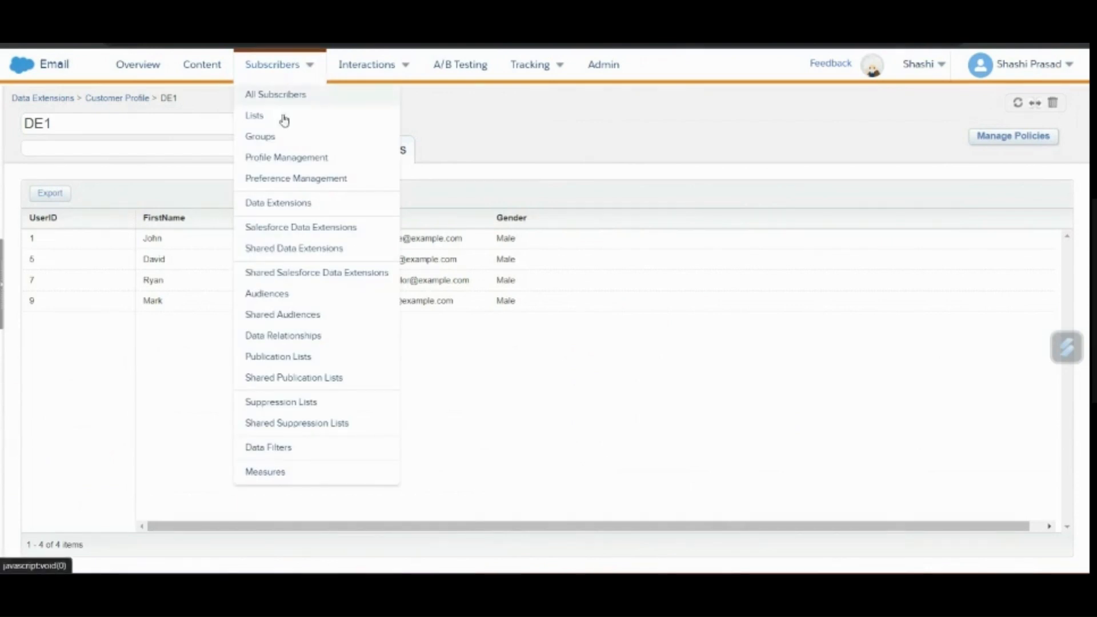
{"action": "left_click", "coordinate": [268, 448]}
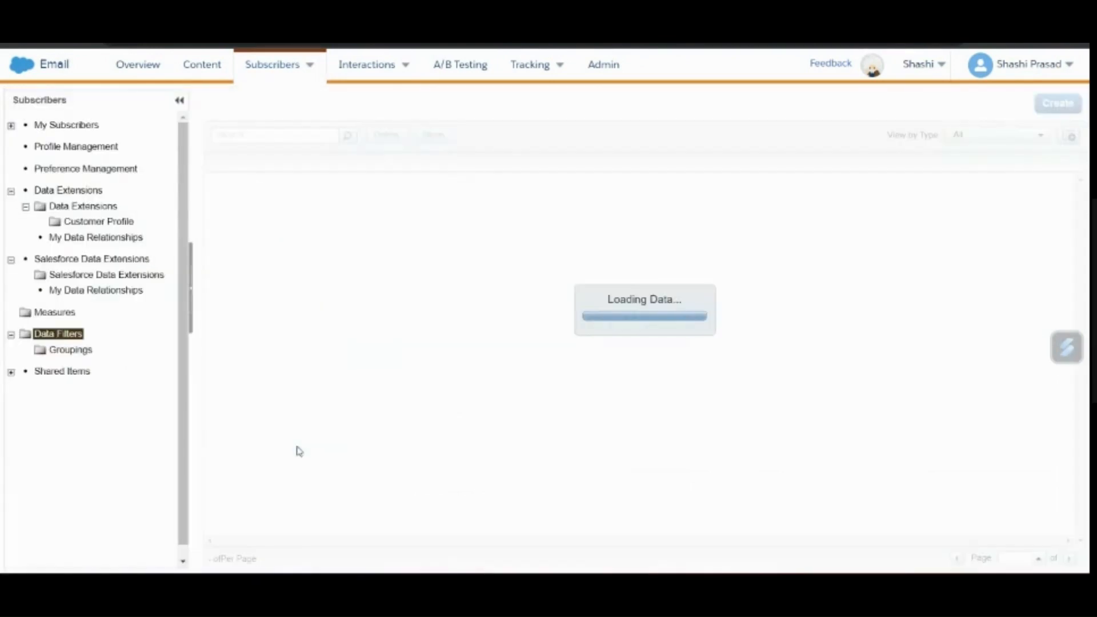
{"action": "left_click", "coordinate": [69, 347]}
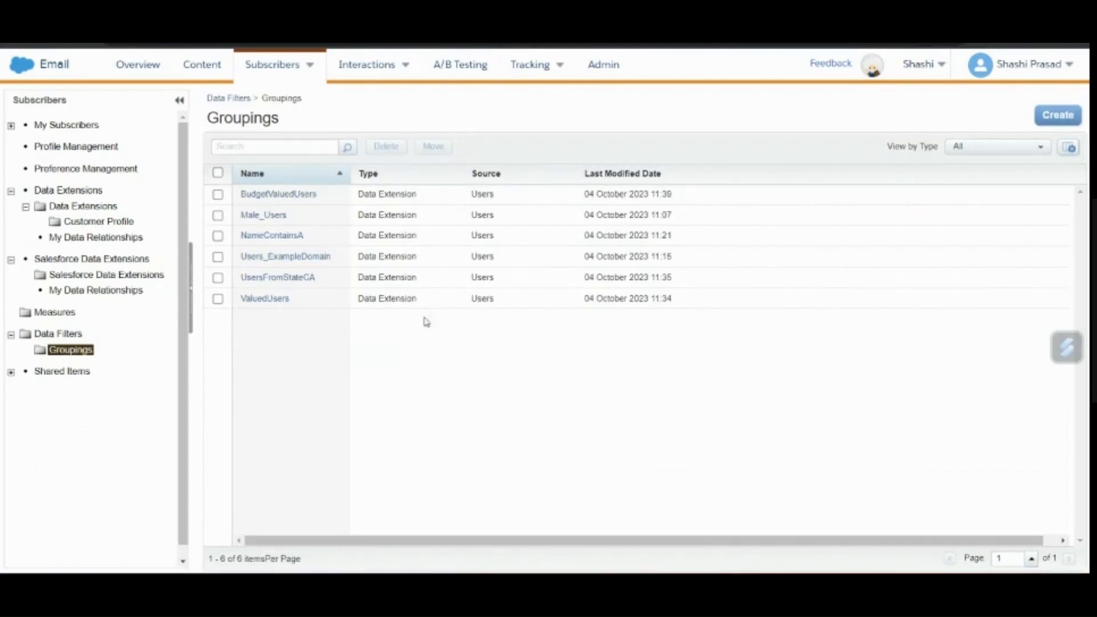
{"action": "left_click", "coordinate": [1057, 117]}
{"action": "left_click", "coordinate": [562, 276]}
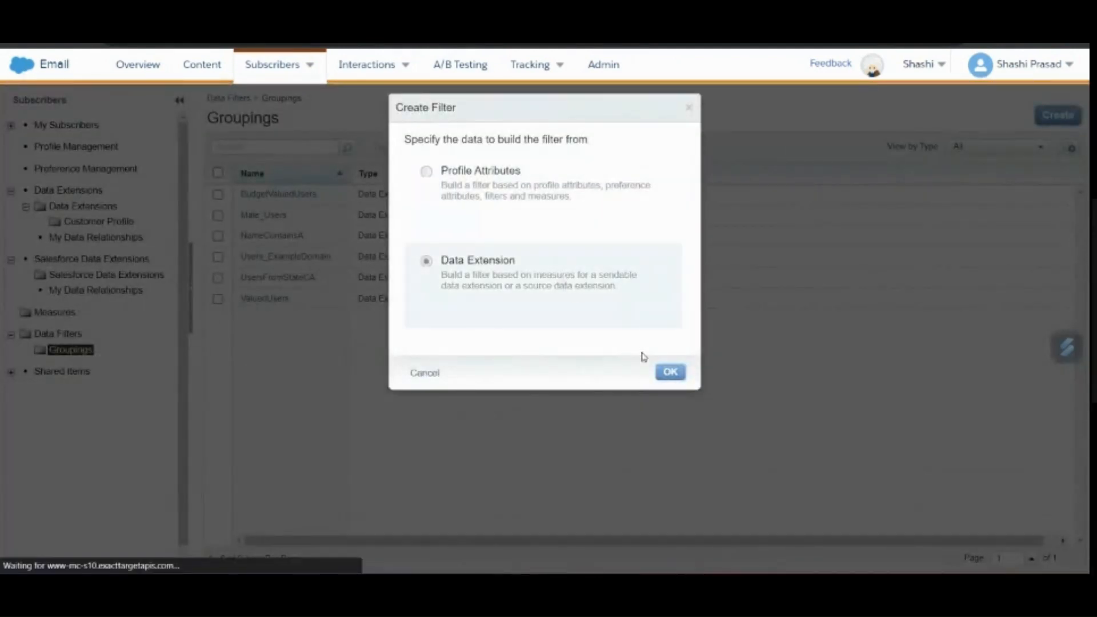
{"action": "left_click", "coordinate": [669, 372]}
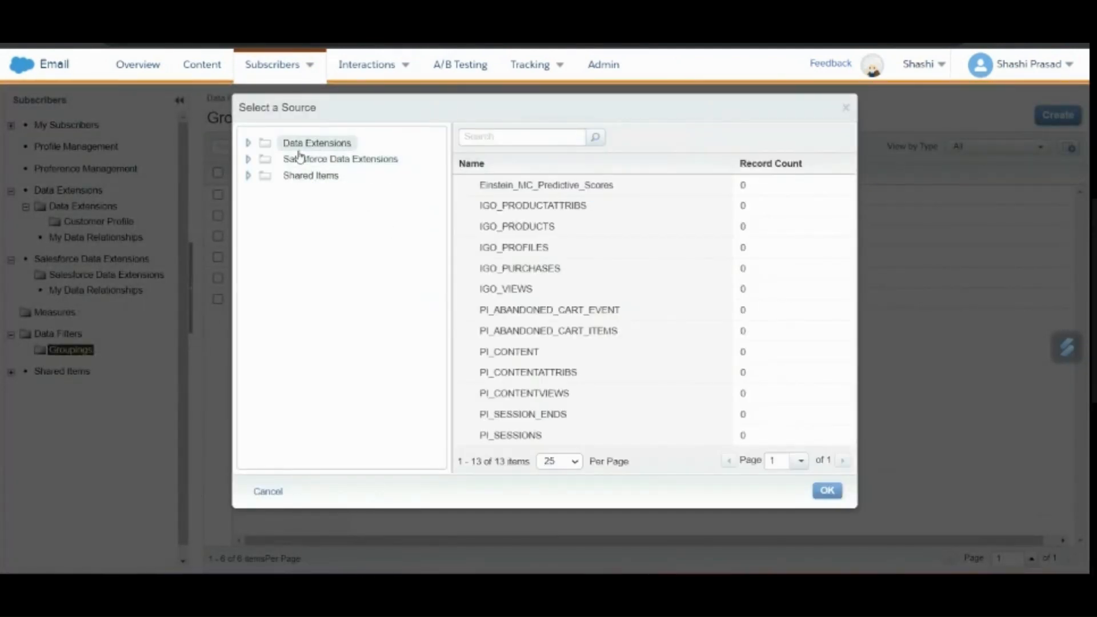
{"action": "left_click", "coordinate": [250, 144]}
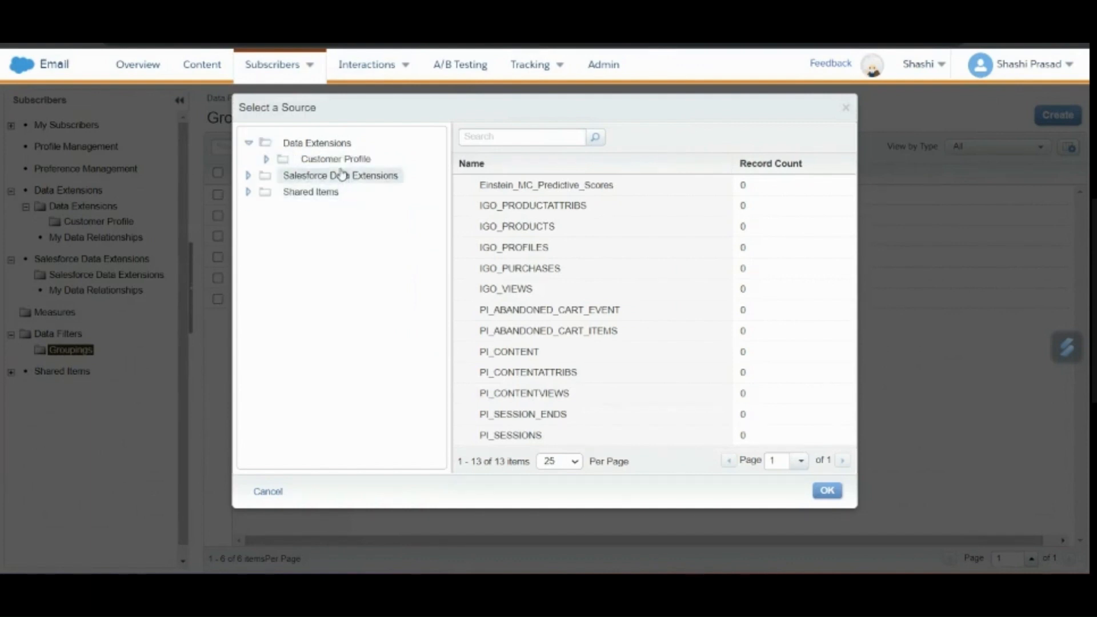
{"action": "left_click", "coordinate": [336, 160]}
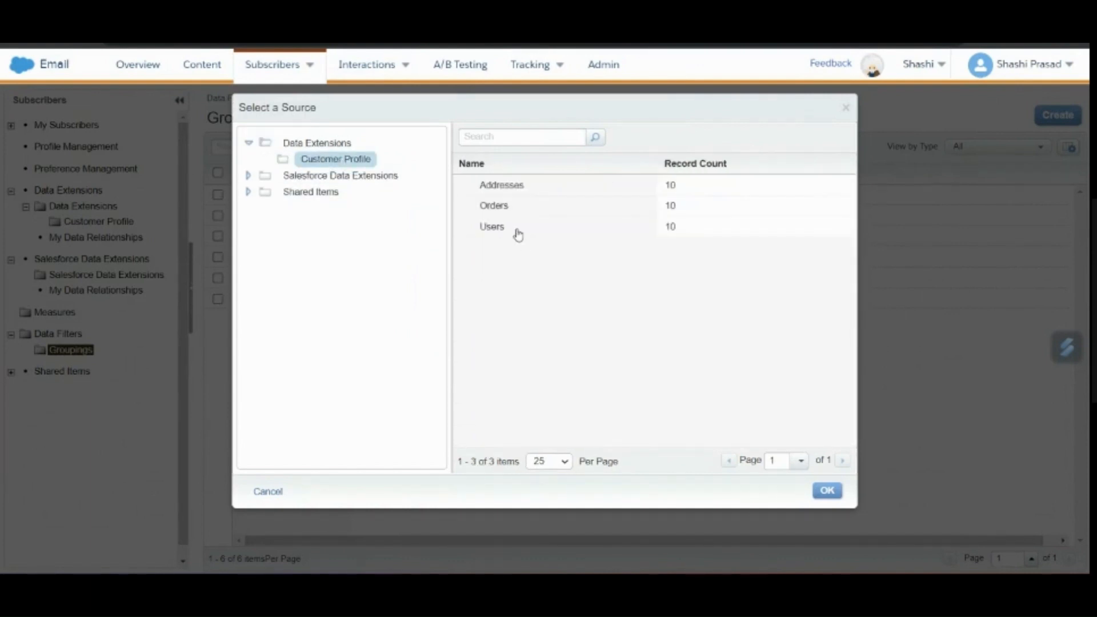
{"action": "left_click", "coordinate": [519, 229]}
{"action": "left_click", "coordinate": [828, 491]}
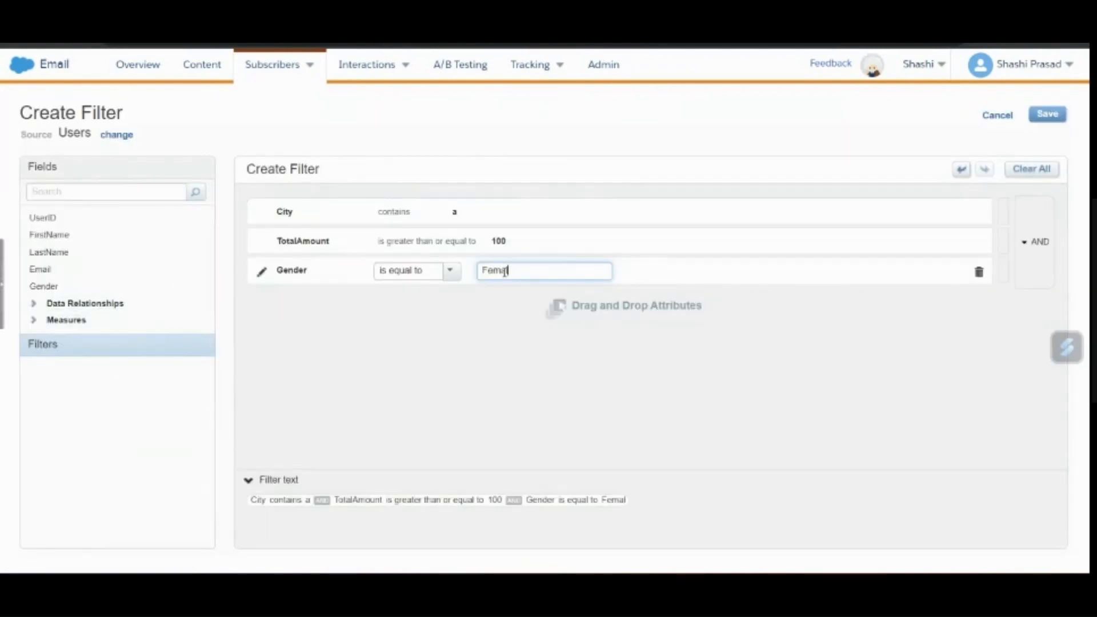
Complete the condition Gender is equal to Female and save the filter as HighlyValuedUsers in the Groupings folder.
{"action": "left_click", "coordinate": [505, 337]}
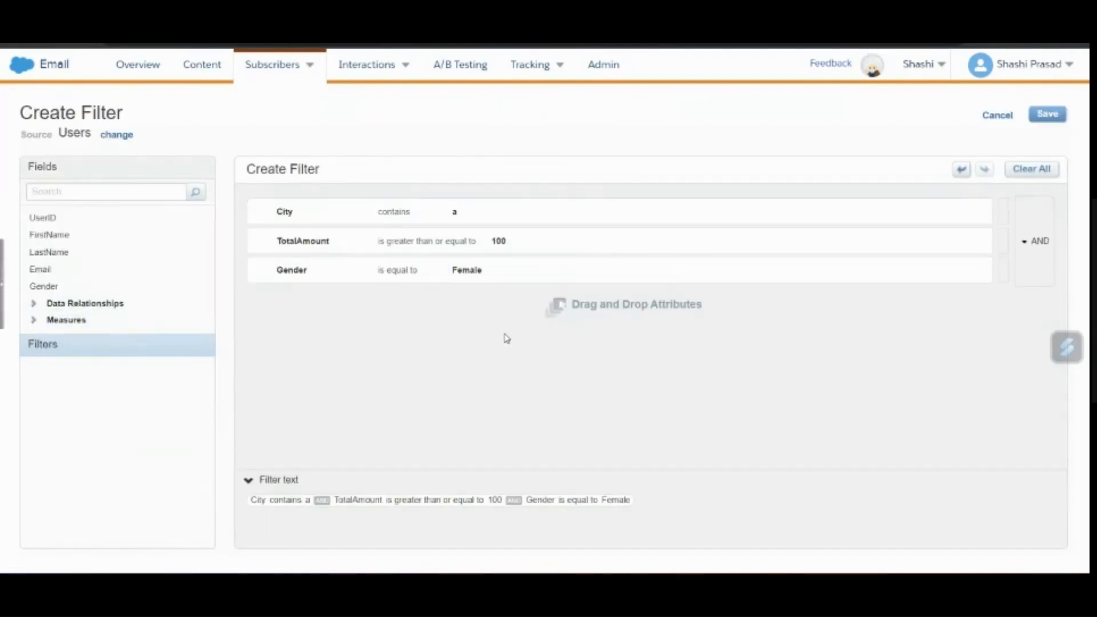
{"action": "left_click", "coordinate": [1045, 120]}
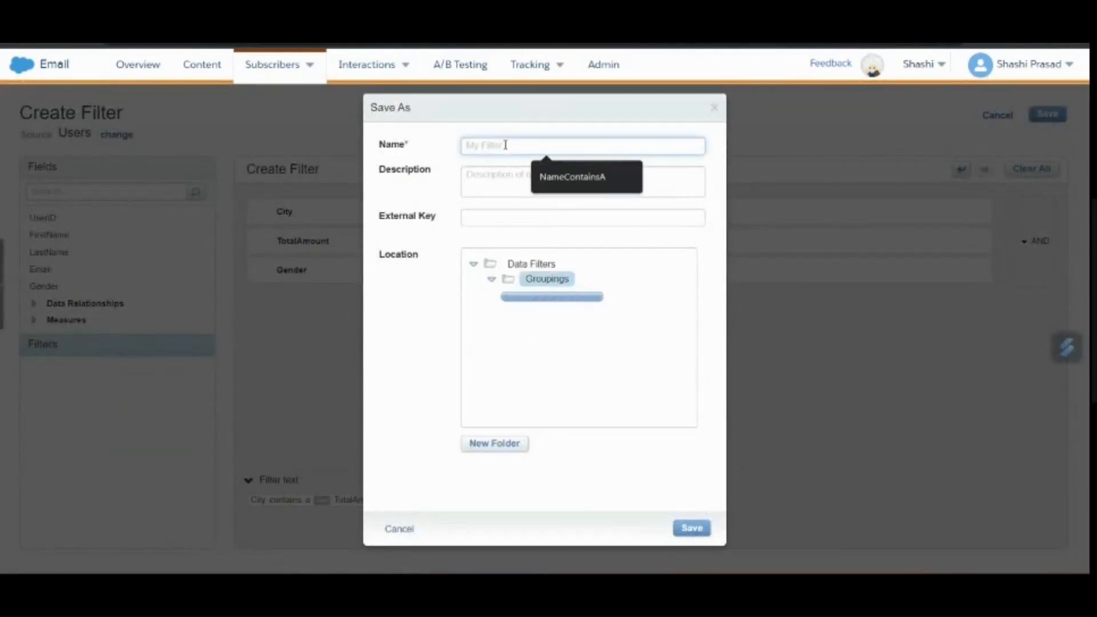
{"action": "type", "text": "HighlyValuedUsers"}
{"action": "left_click", "coordinate": [698, 535]}
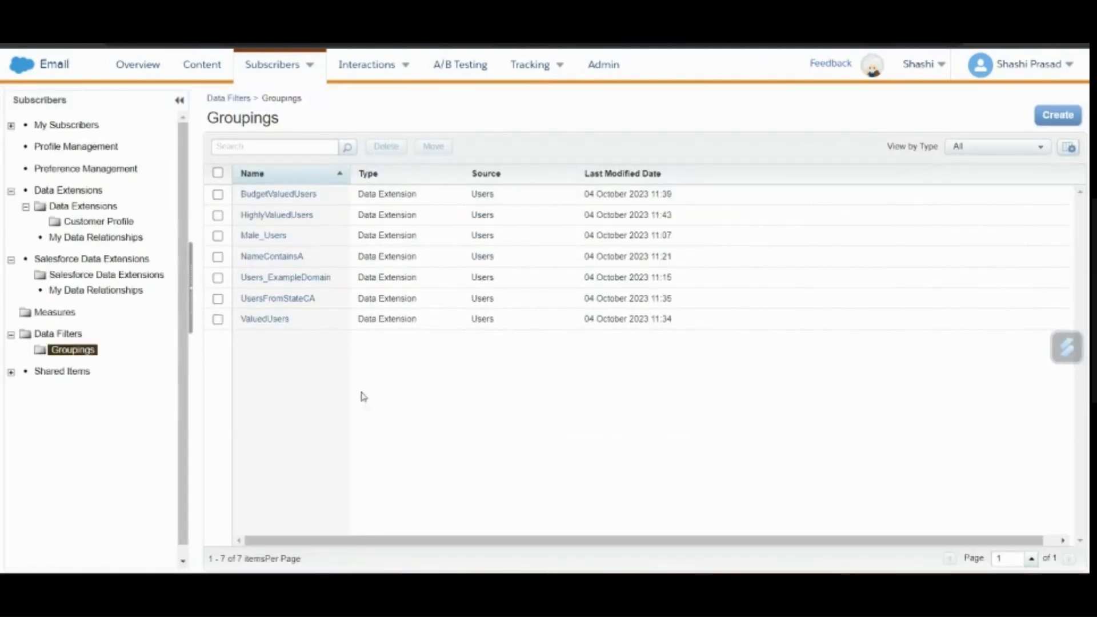
{"action": "left_click", "coordinate": [219, 173]}
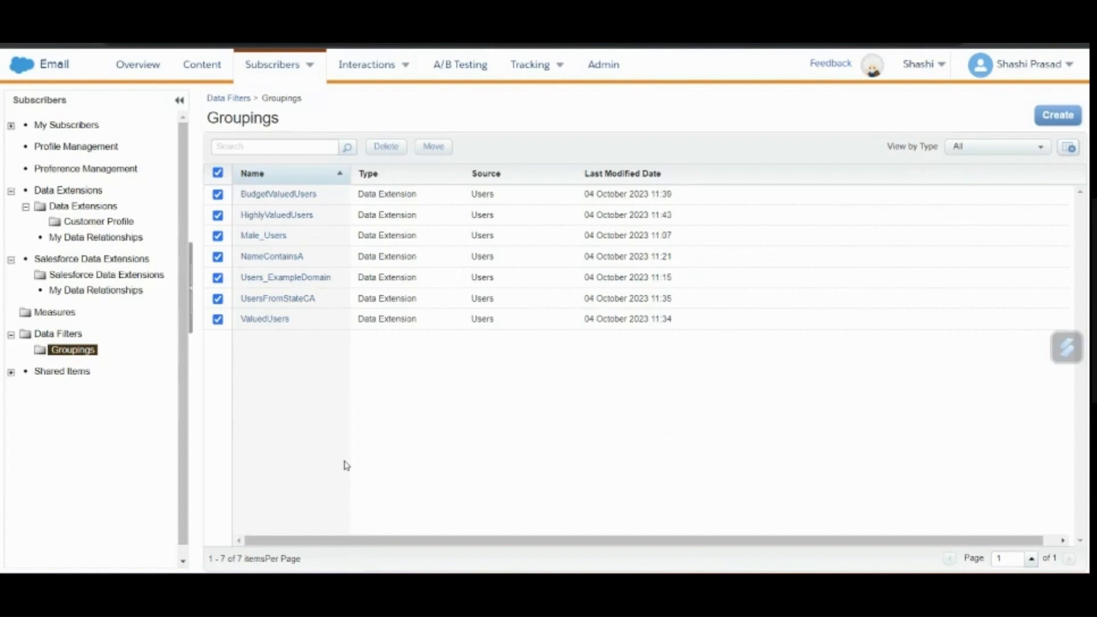
{"action": "left_click", "coordinate": [218, 173]}
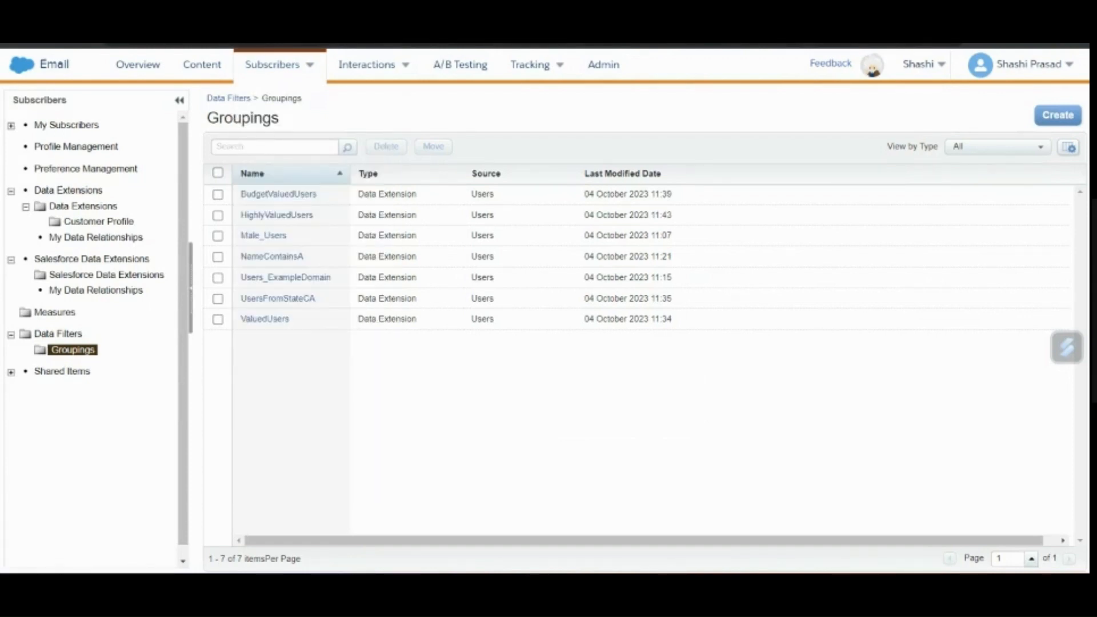
Open the Customer Profile folder of data extensions in a freshly loaded Email Studio page.
{"action": "right_click", "coordinate": [85, 45]}
{"action": "left_click", "coordinate": [127, 108]}
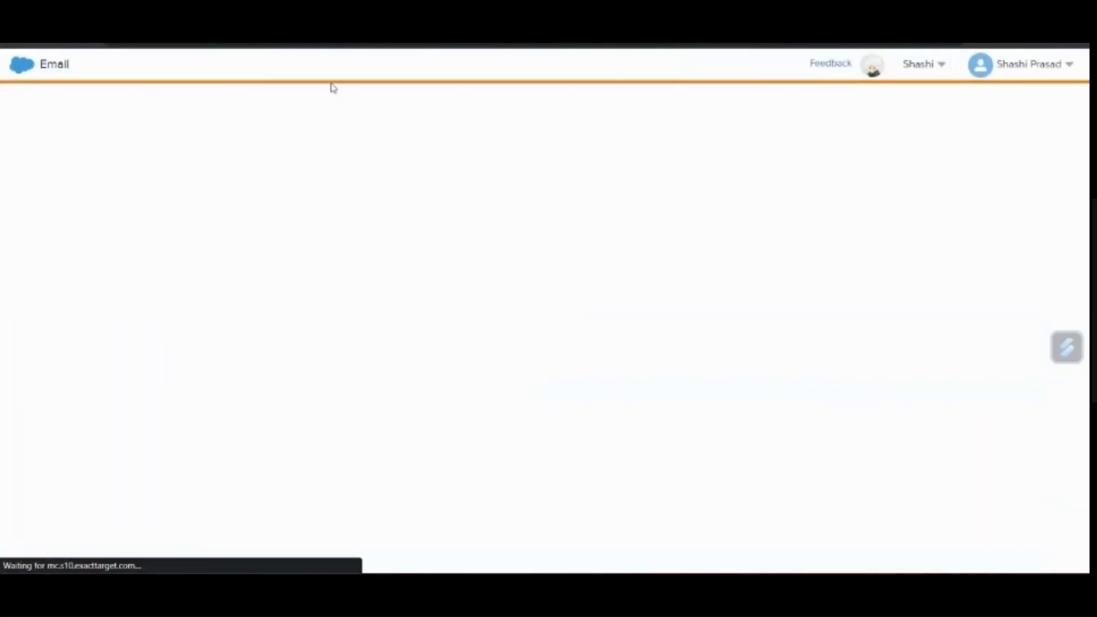
{"action": "mouse_move", "coordinate": [334, 87]}
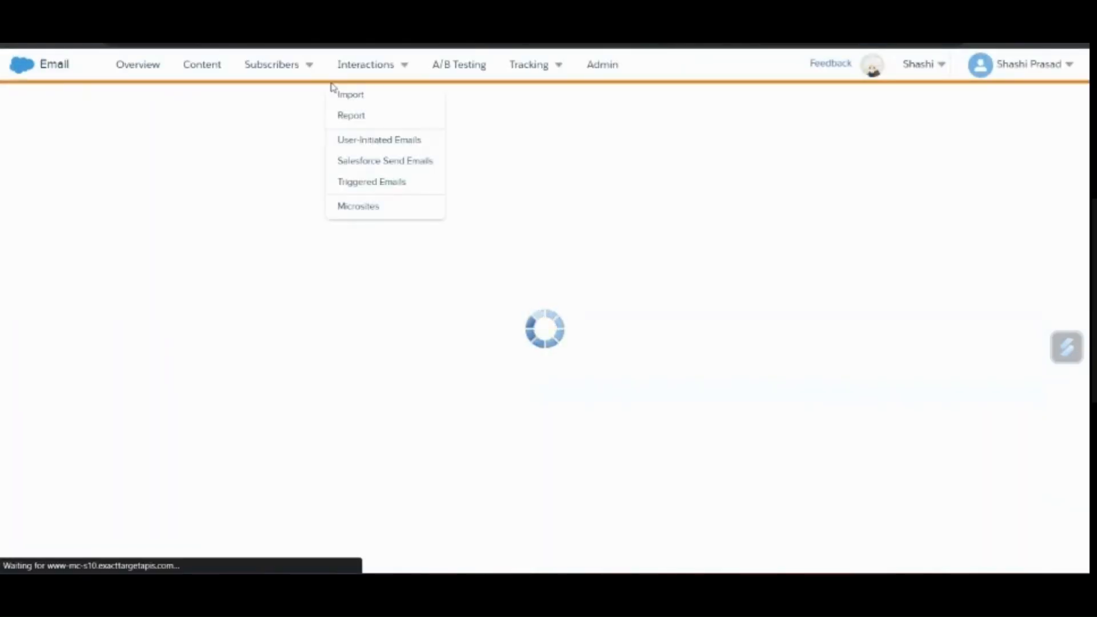
{"action": "mouse_move", "coordinate": [294, 67]}
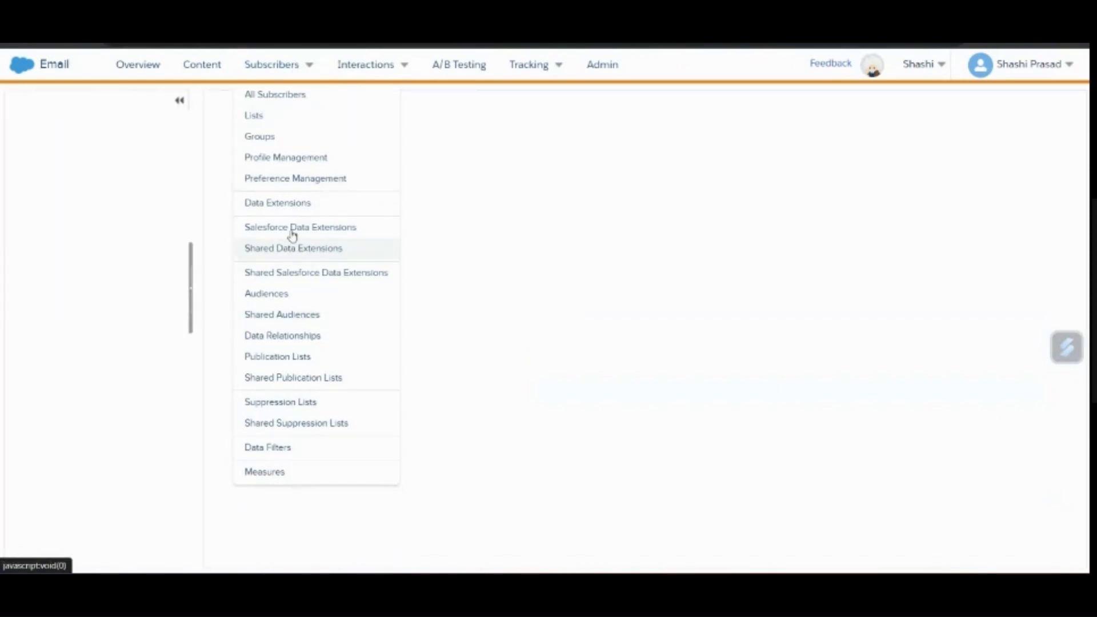
{"action": "left_click", "coordinate": [288, 210]}
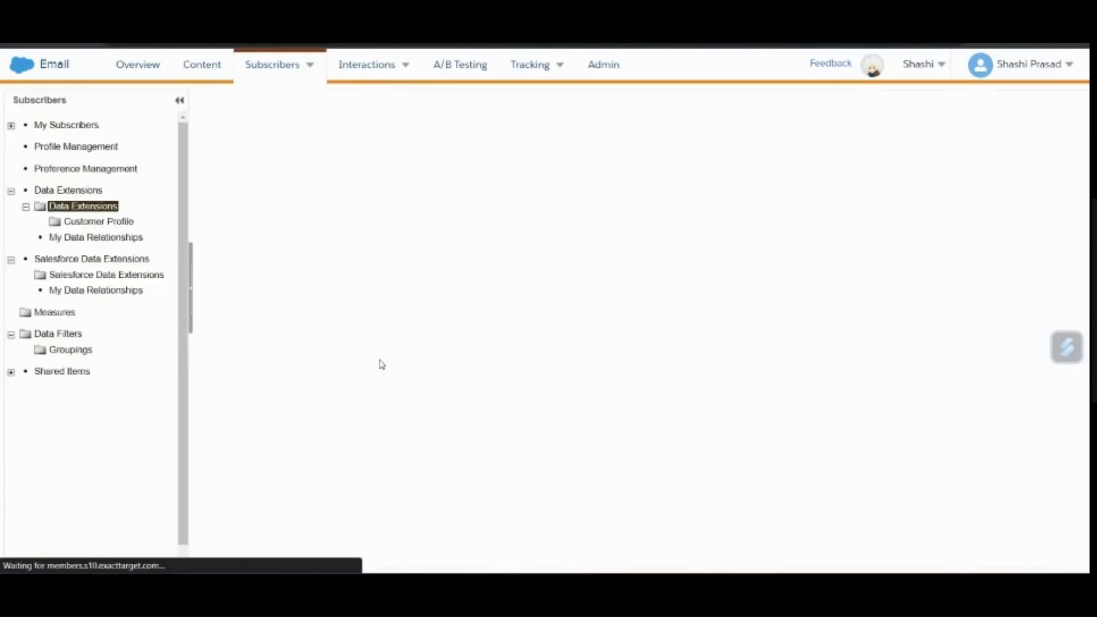
{"action": "left_click", "coordinate": [92, 223]}
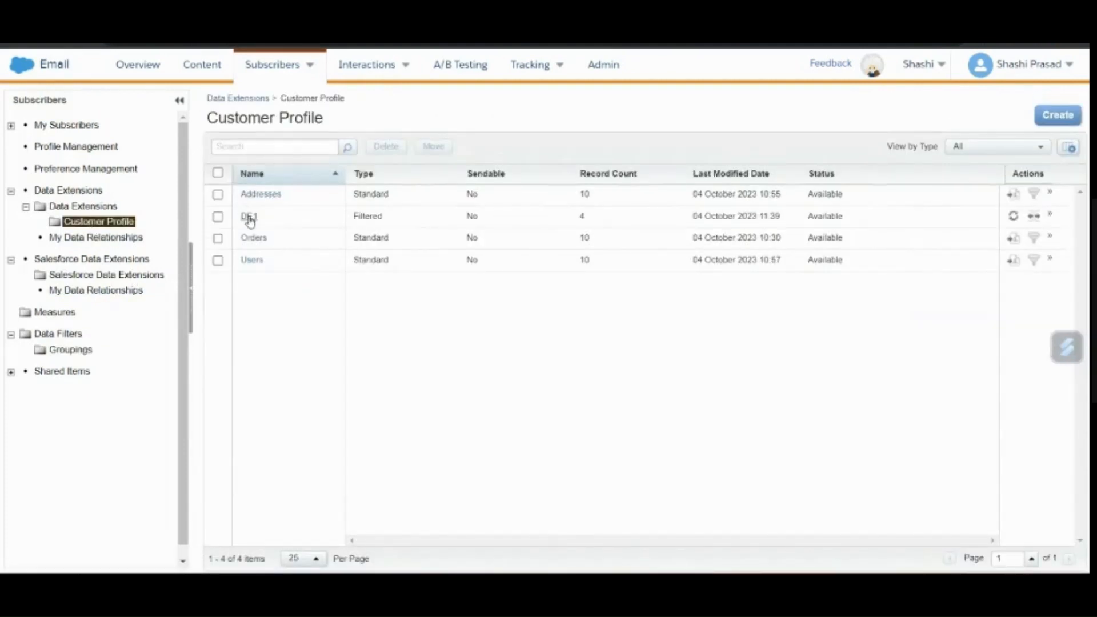
Review DE1's properties and records in Email Studio, and view the Customer Profile data extensions in Contact Builder.
{"action": "left_click", "coordinate": [250, 217]}
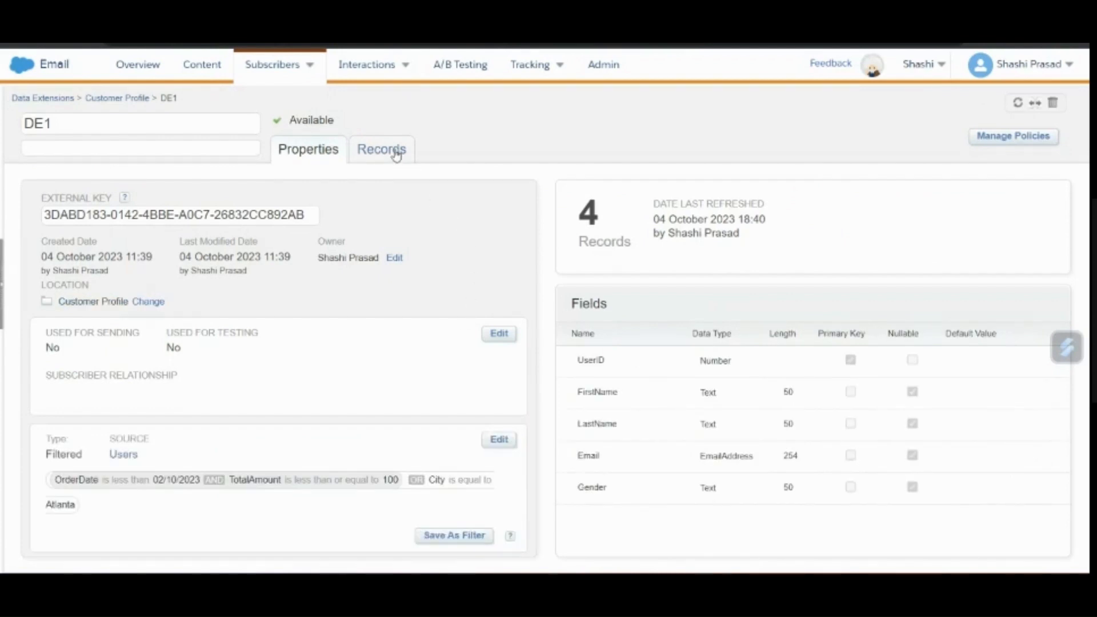
{"action": "left_click", "coordinate": [354, 159]}
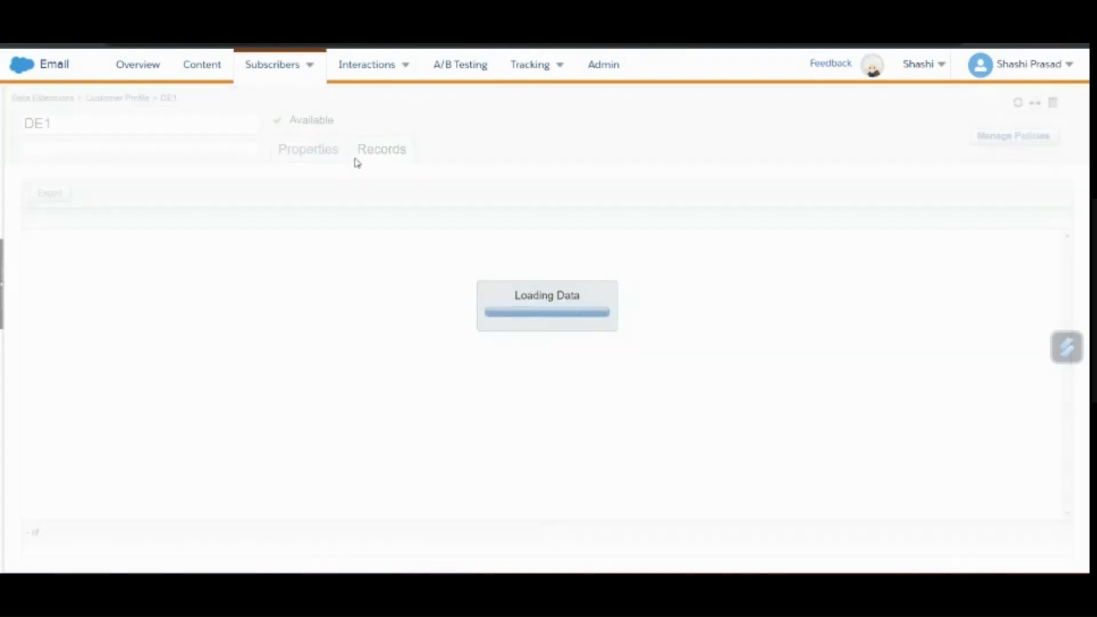
{"action": "left_click", "coordinate": [328, 149]}
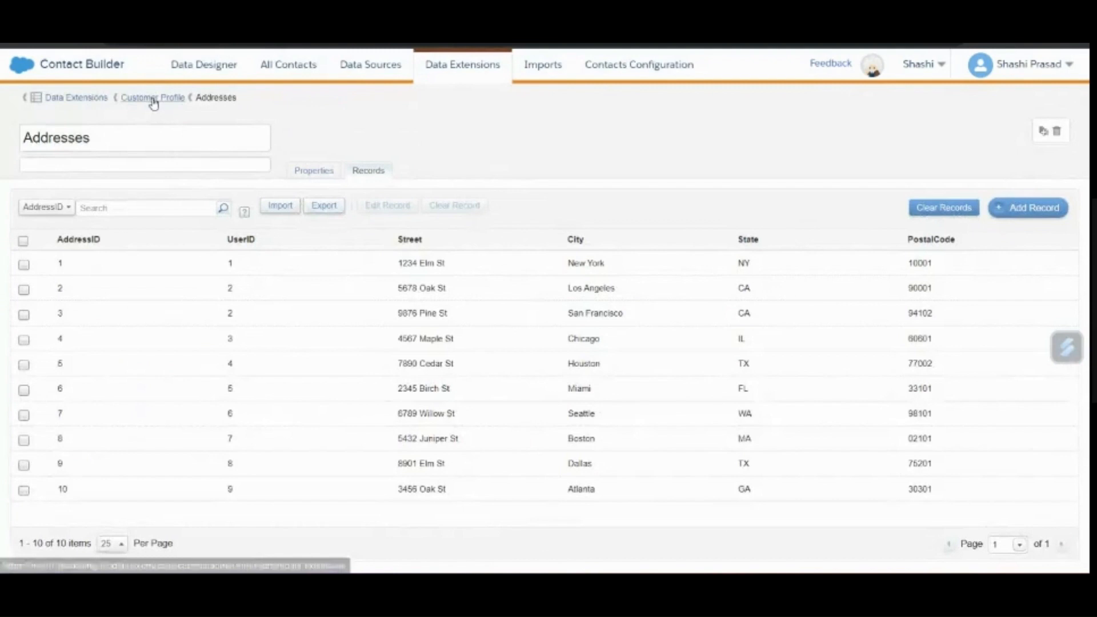
{"action": "left_click", "coordinate": [153, 101]}
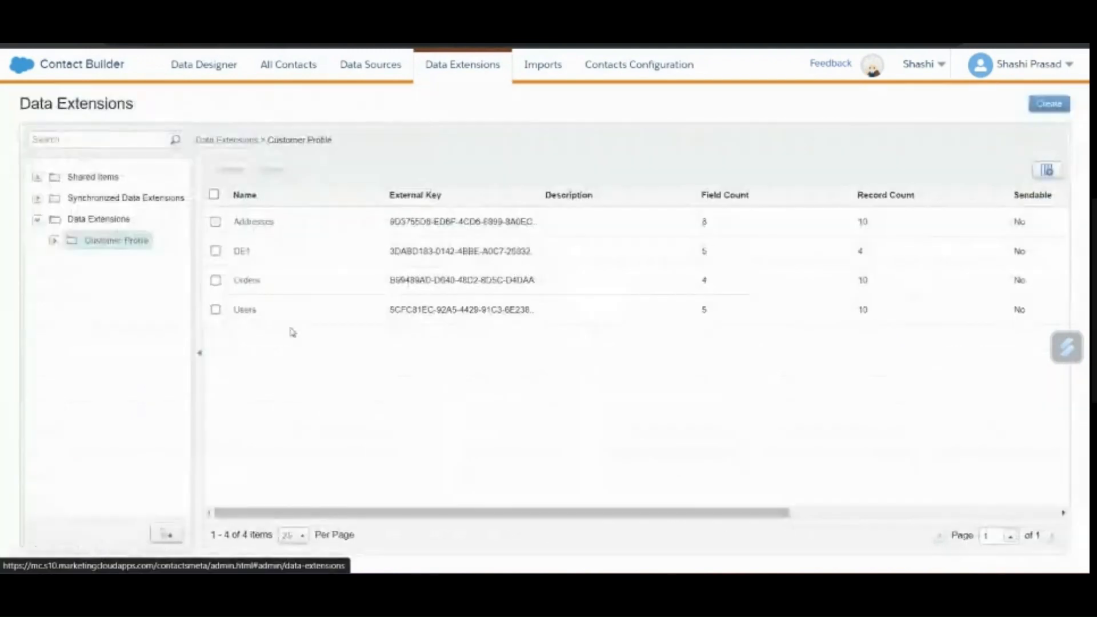
{"action": "left_click", "coordinate": [215, 309]}
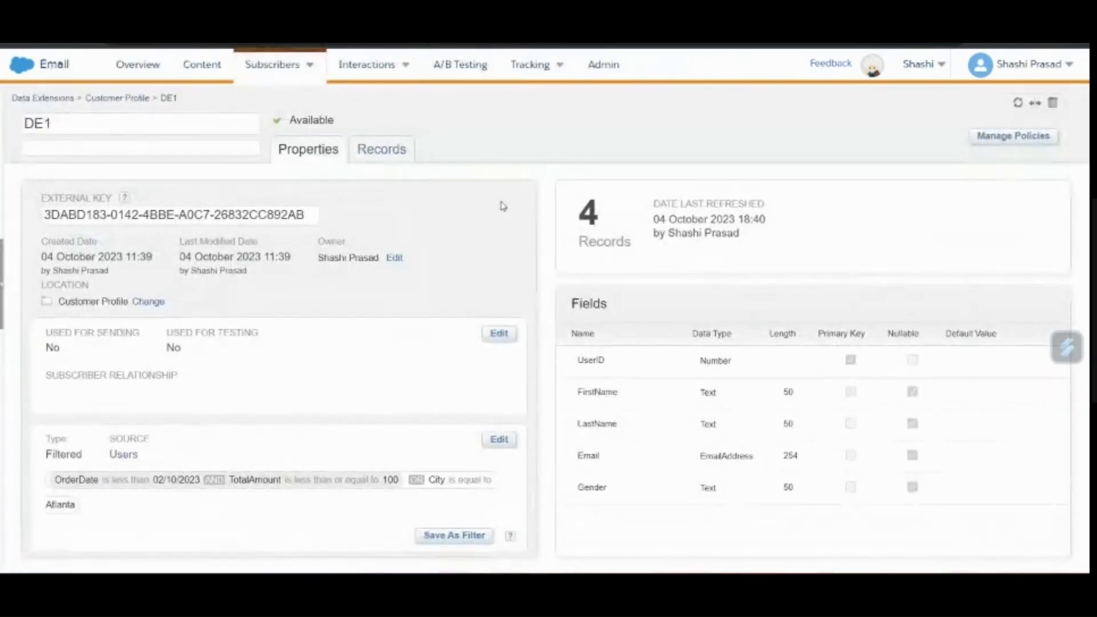
Refresh the filtered data extension DE1 so its filter is reapplied to the source records.
{"action": "left_click", "coordinate": [1018, 104]}
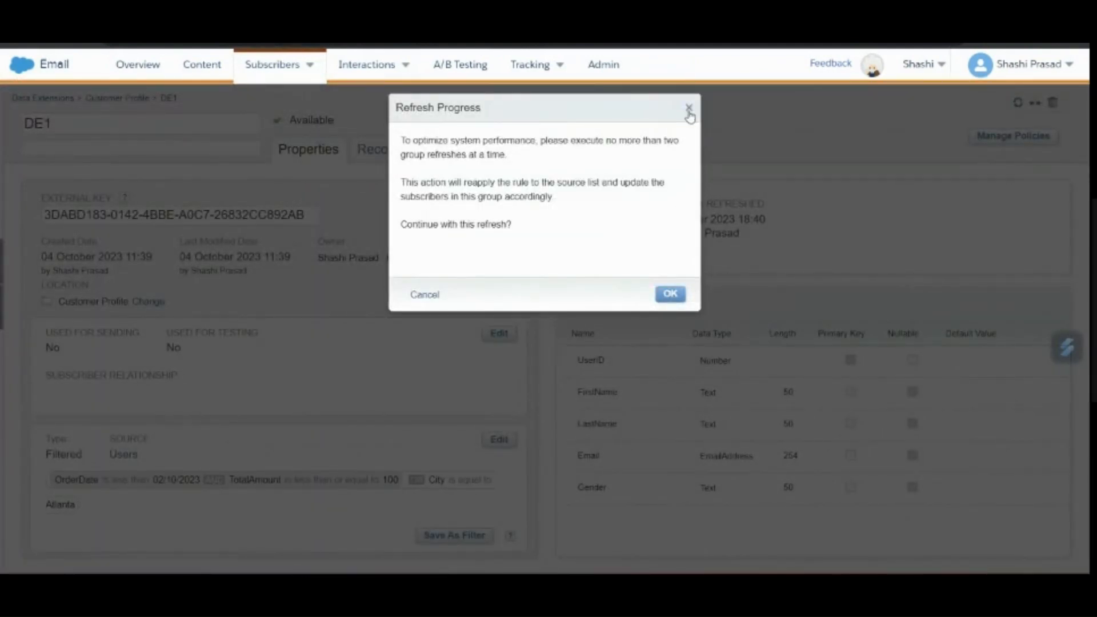
{"action": "left_click", "coordinate": [688, 108]}
{"action": "left_click", "coordinate": [1019, 104]}
{"action": "left_click", "coordinate": [672, 294]}
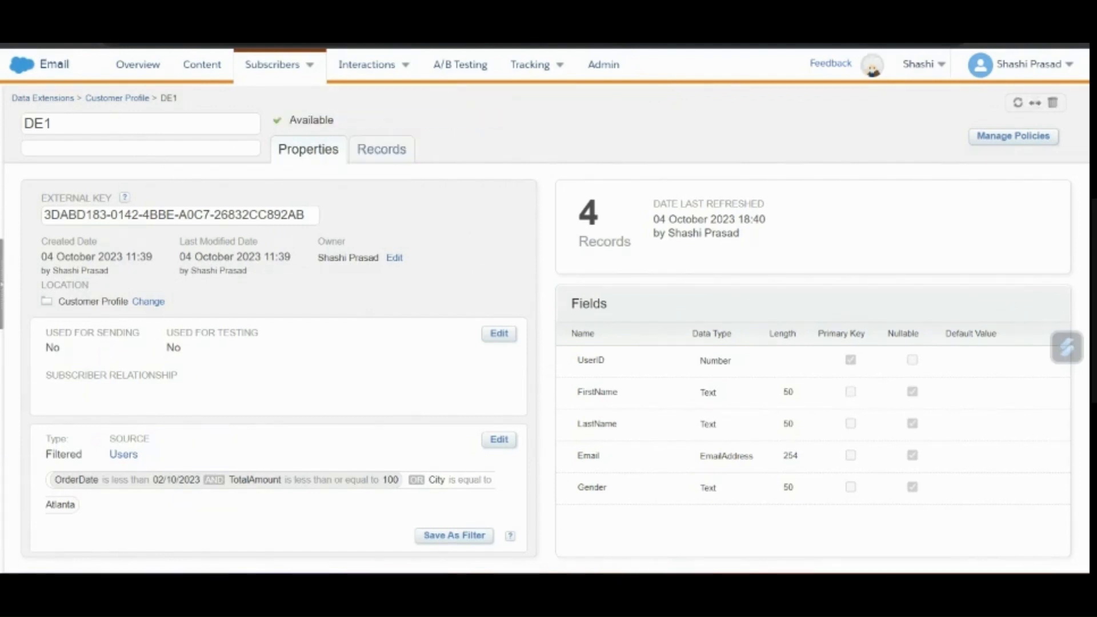
Open Automation Studio in a duplicate browser tab and start a new automation.
{"action": "right_click", "coordinate": [458, 23]}
{"action": "left_click", "coordinate": [515, 105]}
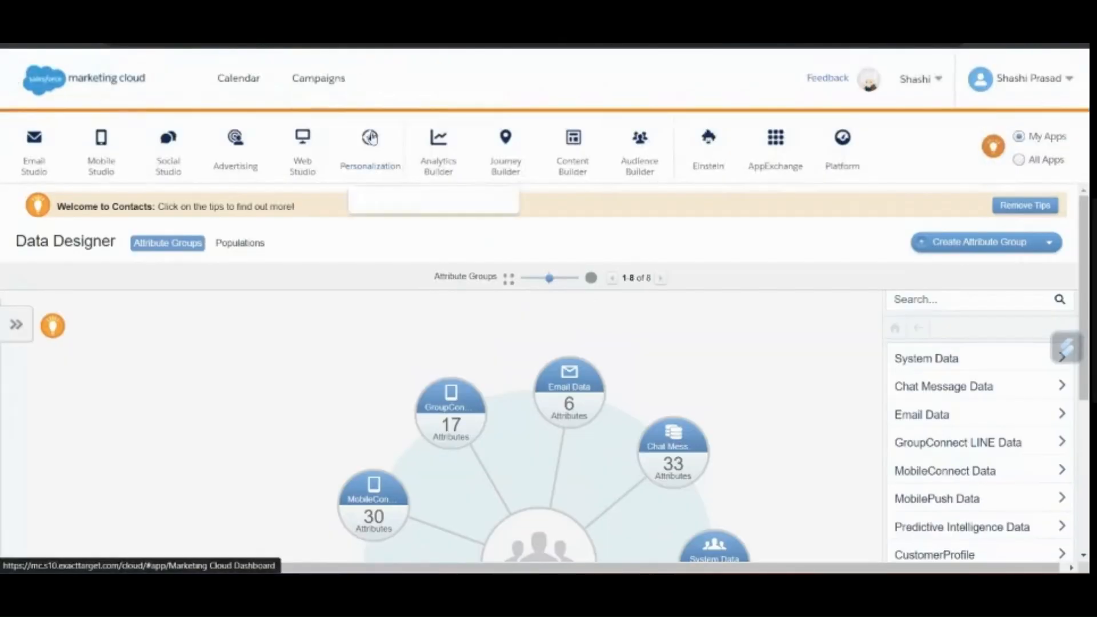
{"action": "mouse_move", "coordinate": [485, 140]}
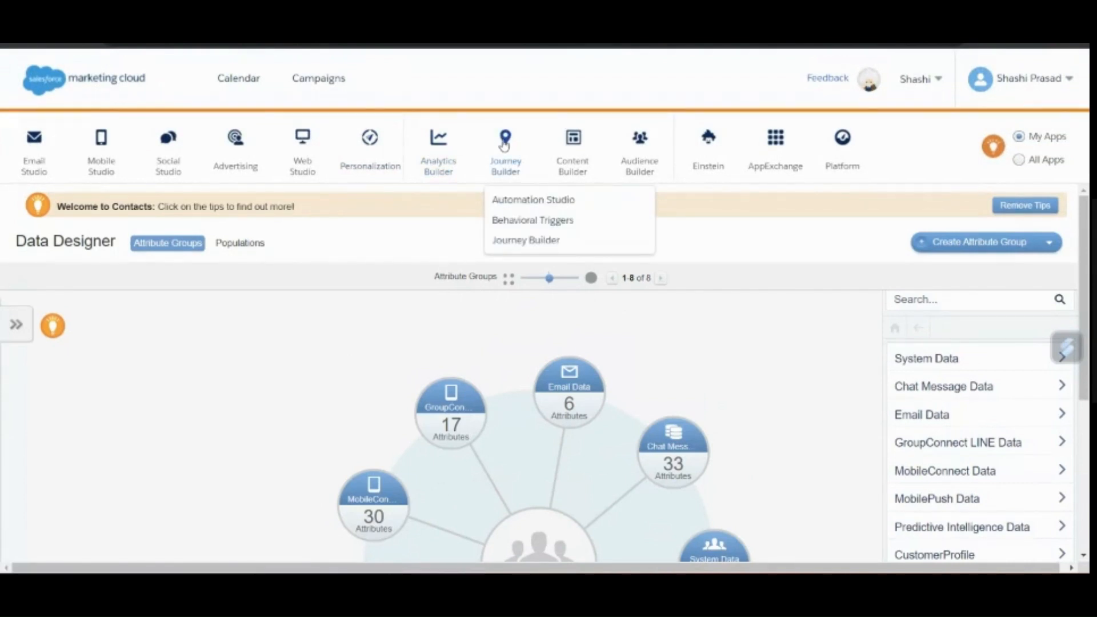
{"action": "left_click", "coordinate": [541, 200]}
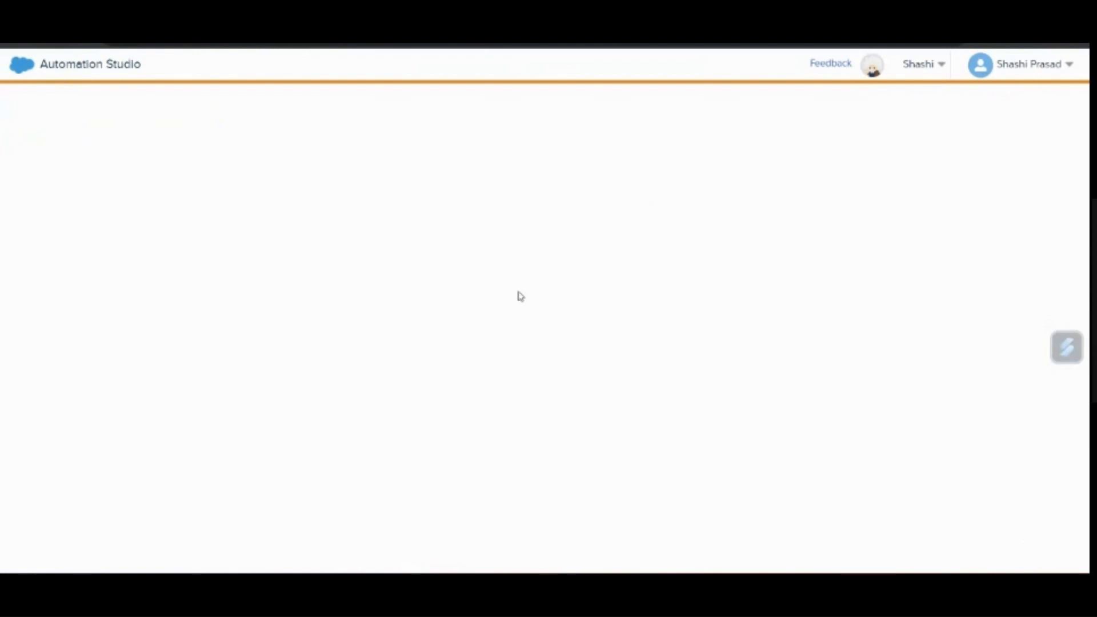
{"action": "left_click", "coordinate": [1022, 116]}
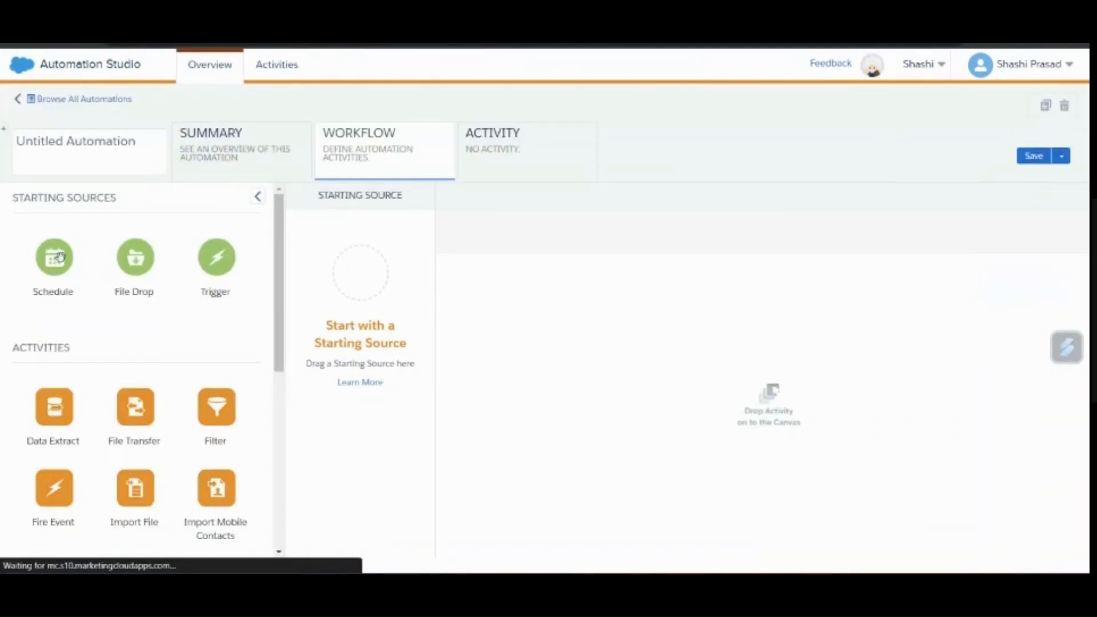
Add a Schedule starting source beginning 04/10/2023 at 8:30 PM, repeating every 1 hour and never ending.
{"action": "left_click_drag", "start_coordinate": [55, 257], "coordinate": [362, 275]}
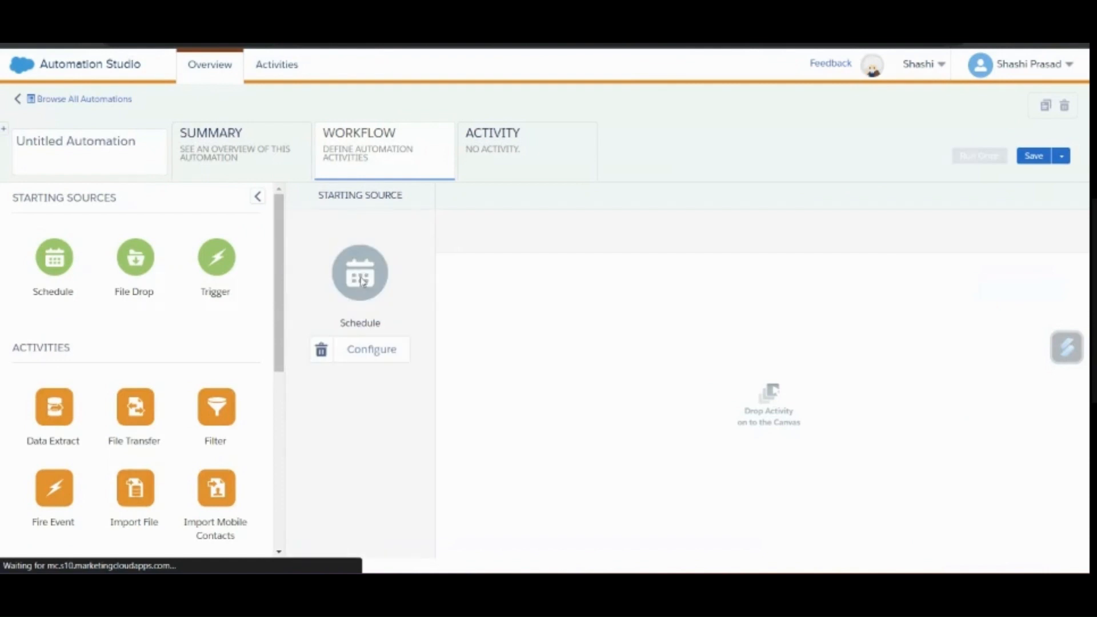
{"action": "left_click", "coordinate": [379, 350]}
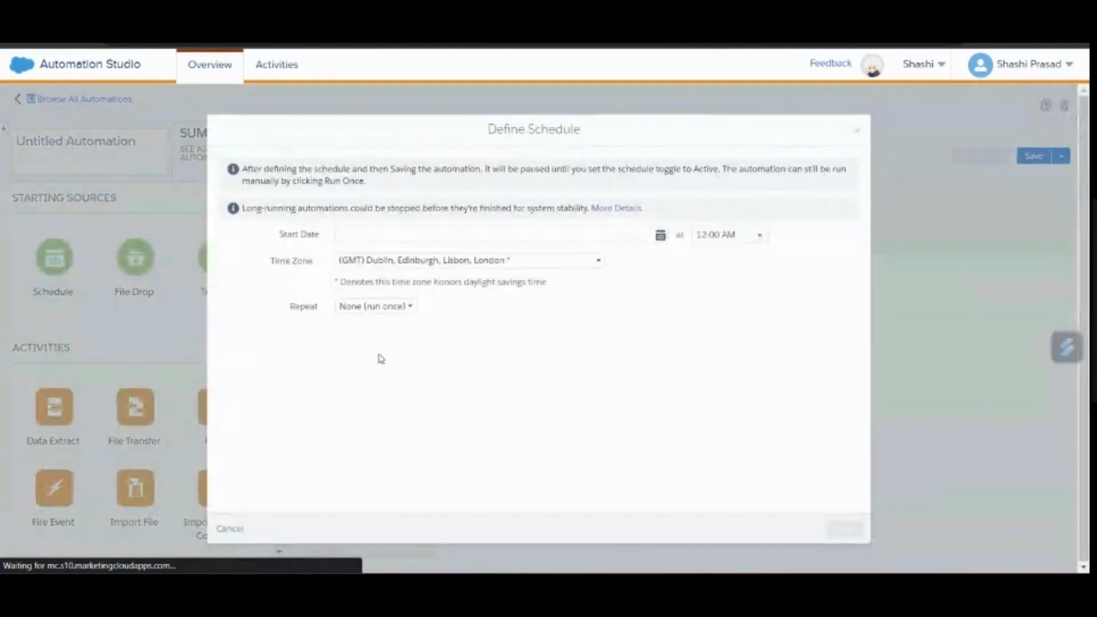
{"action": "left_click", "coordinate": [528, 233]}
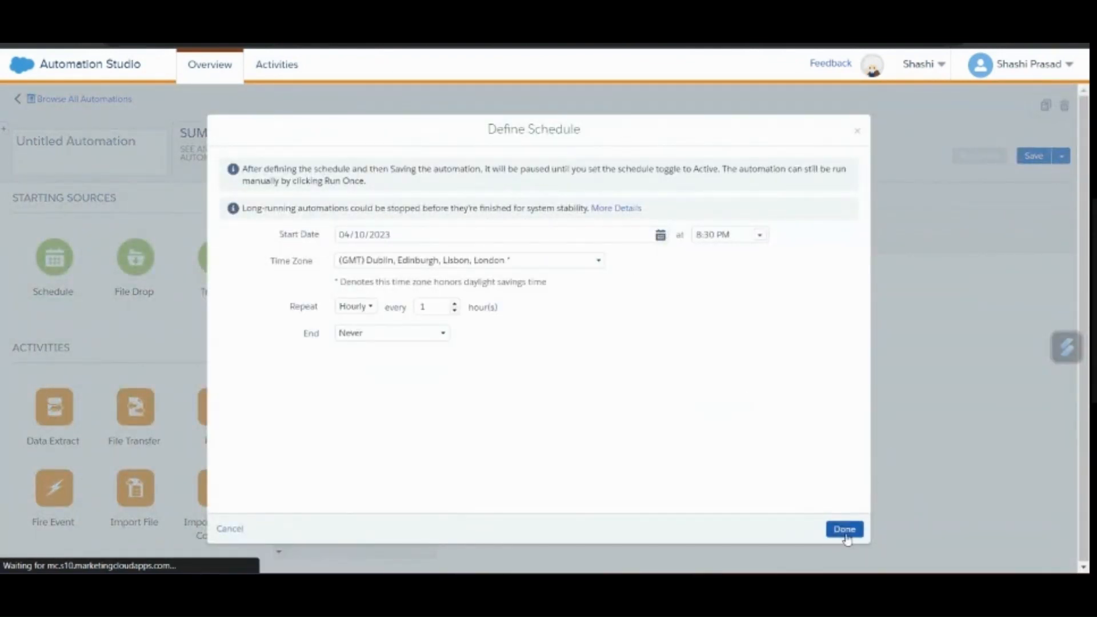
{"action": "left_click", "coordinate": [843, 529]}
Add seven Filter activities to the workflow: three in Step 1, three in Step 2 and one in Step 3.
{"action": "scroll", "coordinate": [125, 423], "scroll_direction": "down", "scroll_amount": 4}
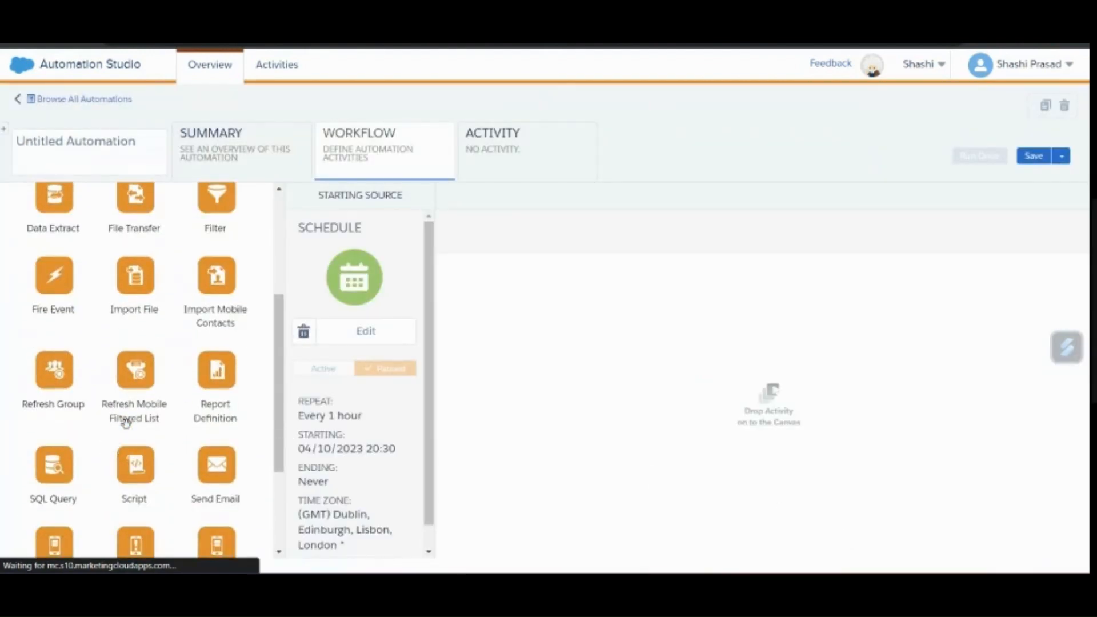
{"action": "scroll", "coordinate": [126, 423], "scroll_direction": "down", "scroll_amount": 3}
{"action": "scroll", "coordinate": [126, 423], "scroll_direction": "up", "scroll_amount": 3}
{"action": "scroll", "coordinate": [125, 423], "scroll_direction": "up", "scroll_amount": 2}
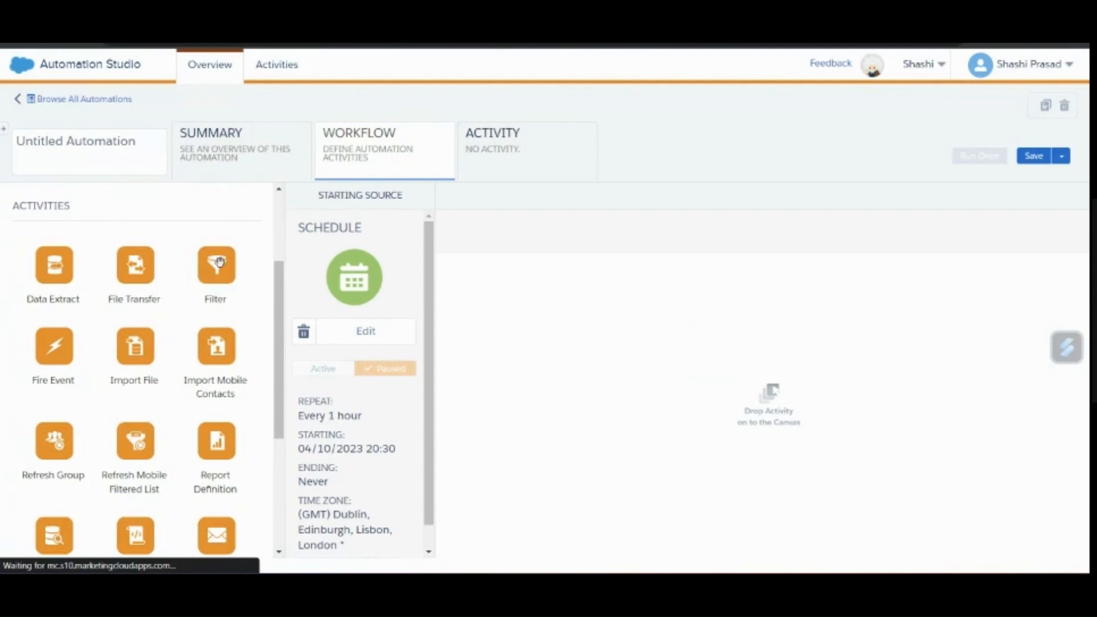
{"action": "left_click_drag", "start_coordinate": [219, 262], "coordinate": [484, 282]}
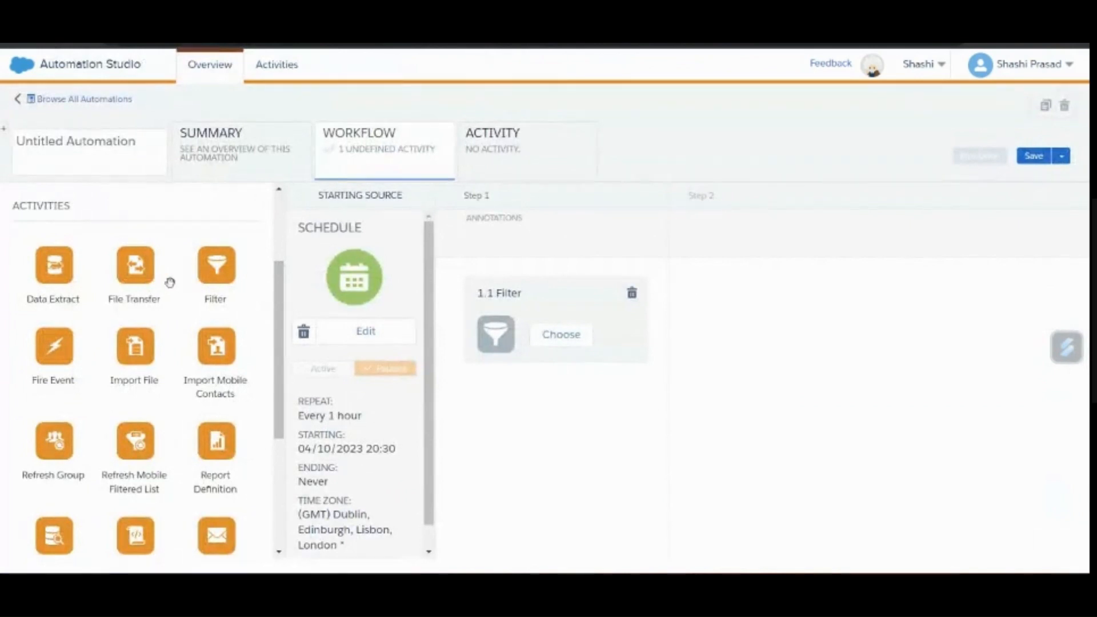
{"action": "left_click_drag", "start_coordinate": [199, 267], "coordinate": [559, 406]}
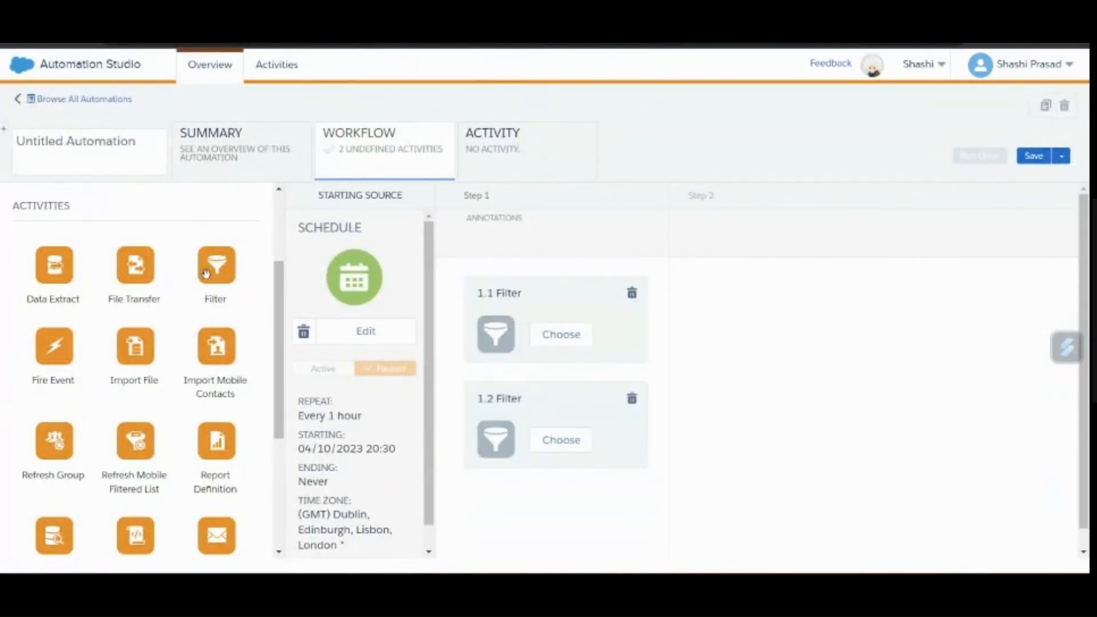
{"action": "left_click_drag", "start_coordinate": [216, 265], "coordinate": [966, 255]}
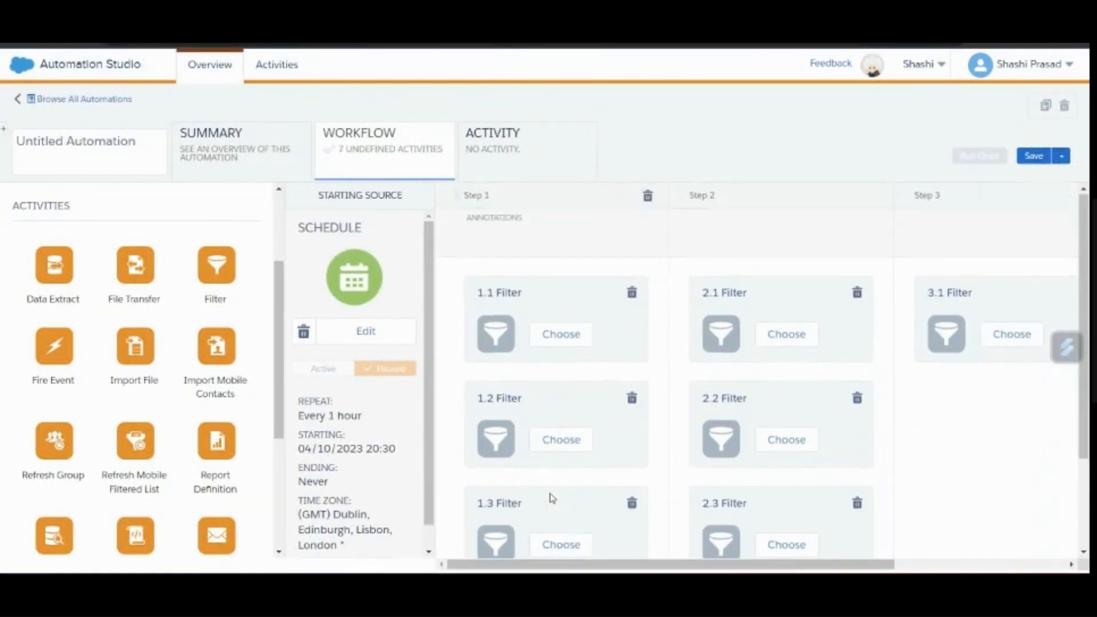
Create a new filter activity for Filter 1.1, using the BudgetValuedUsers definition from the Groupings folder.
{"action": "left_click", "coordinate": [562, 335]}
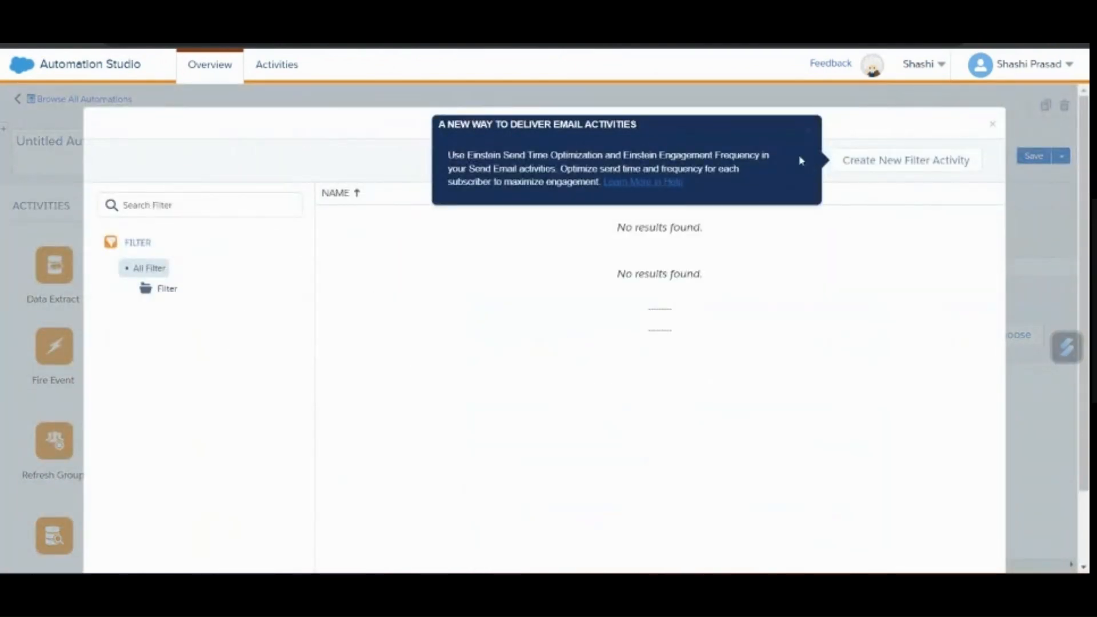
{"action": "left_click", "coordinate": [808, 129]}
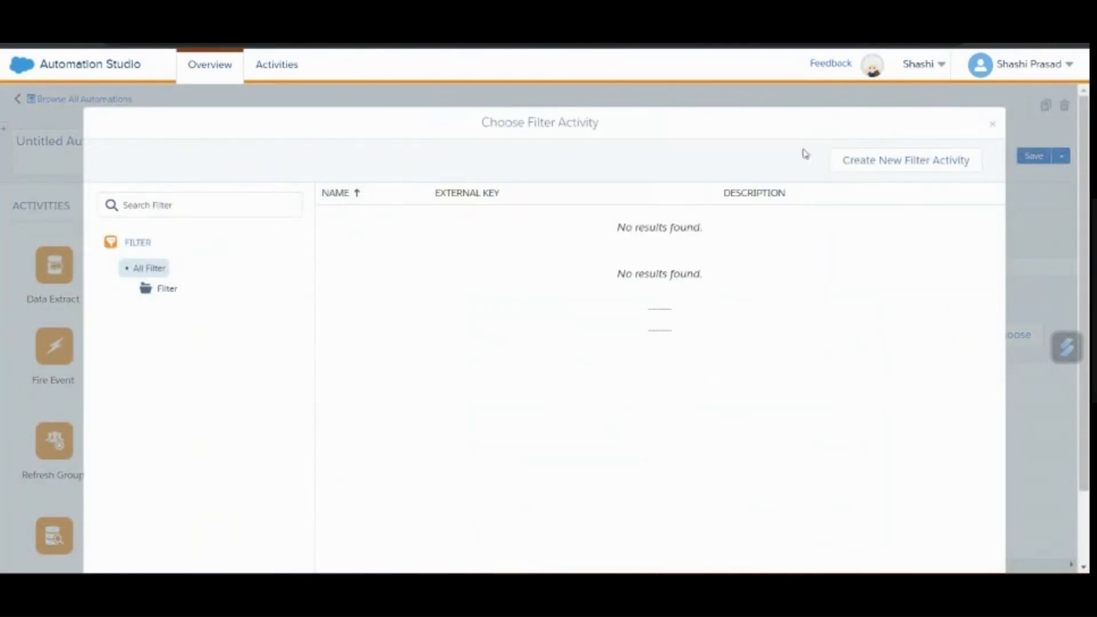
{"action": "left_click", "coordinate": [894, 170]}
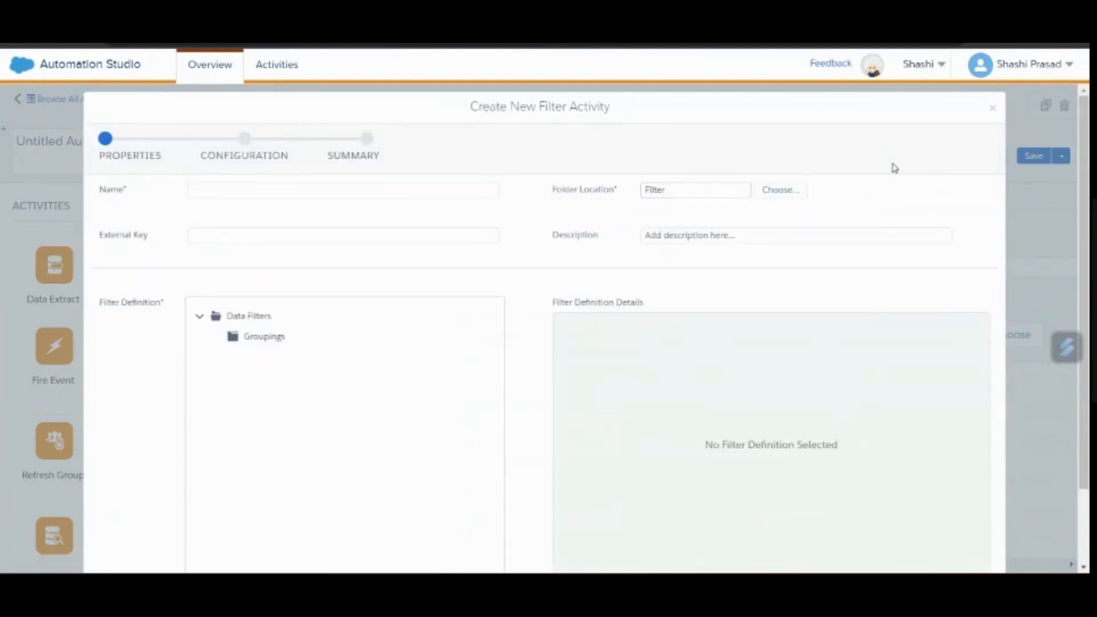
{"action": "left_click", "coordinate": [273, 337]}
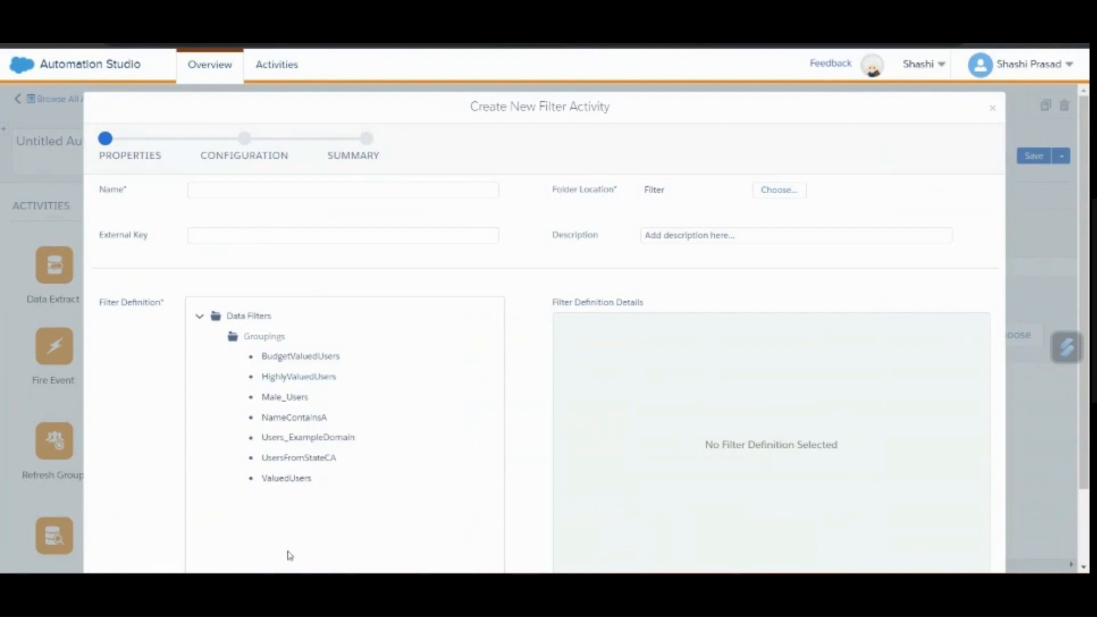
{"action": "left_click", "coordinate": [318, 360]}
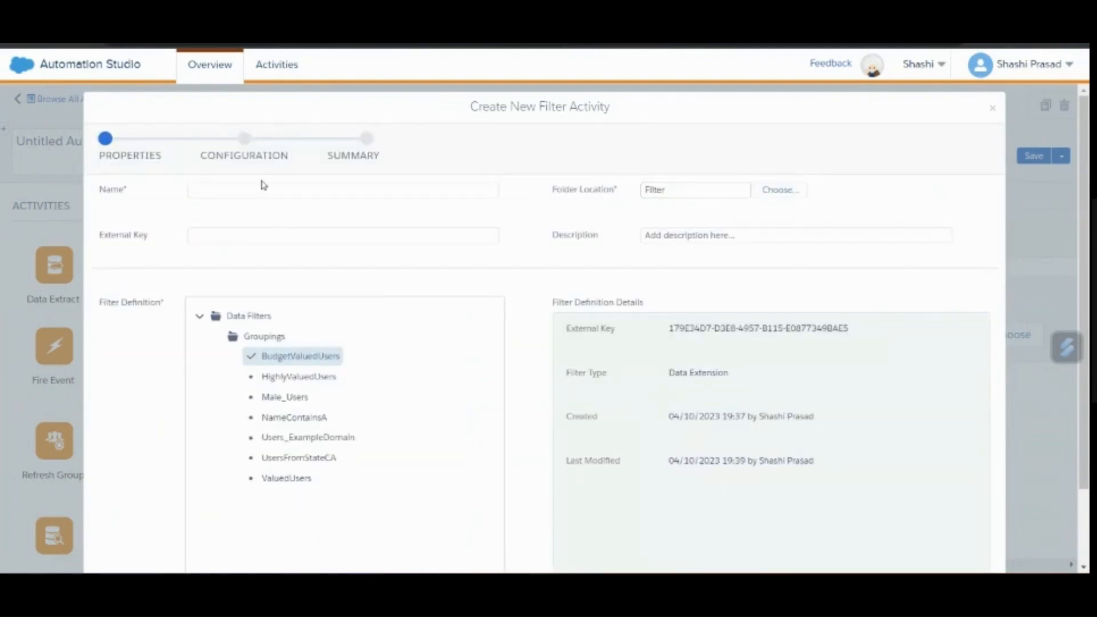
Set the new filter activity's name and external key to Group1 and continue to its configuration.
{"action": "left_click", "coordinate": [267, 198]}
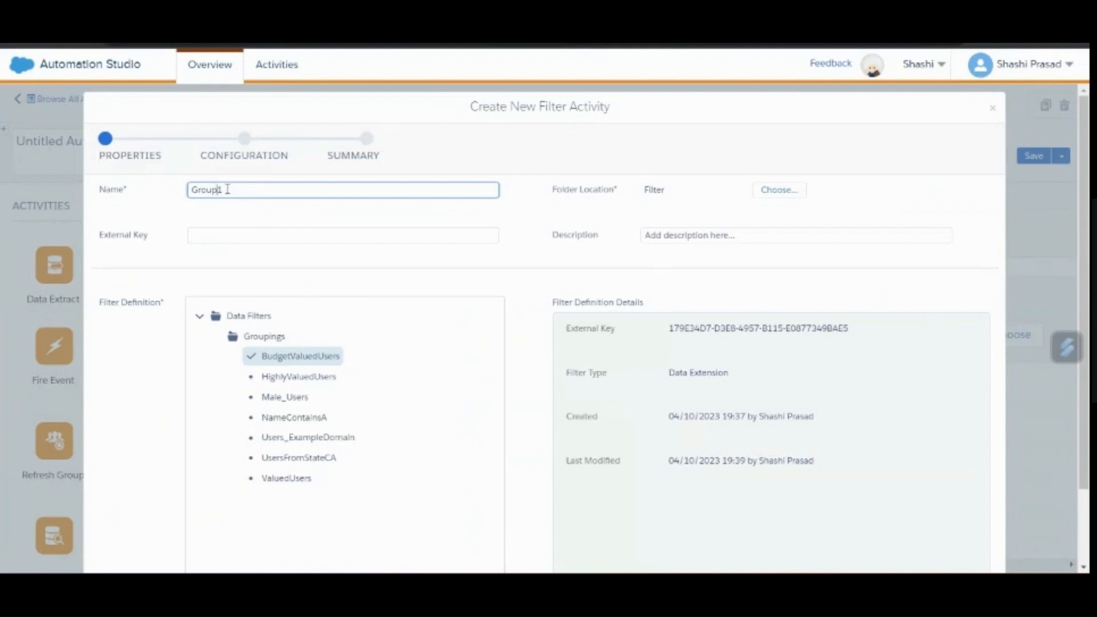
{"action": "left_click_drag", "start_coordinate": [227, 189], "coordinate": [179, 198]}
{"action": "key", "text": "ctrl+c"}
{"action": "left_click", "coordinate": [215, 236]}
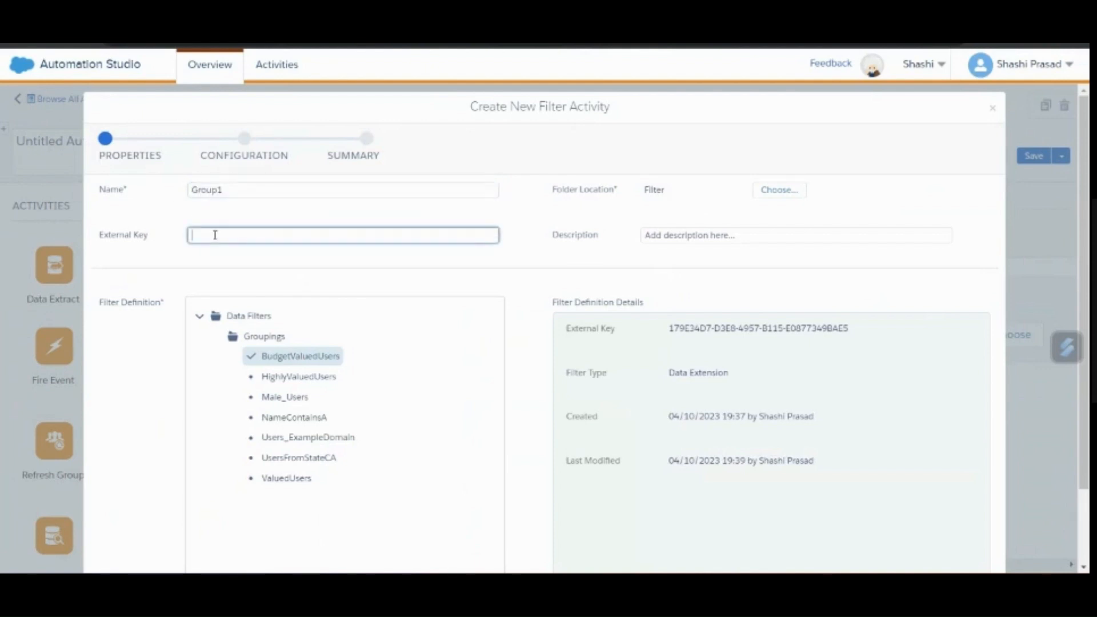
{"action": "key", "text": "ctrl+v"}
{"action": "scroll", "coordinate": [762, 413], "scroll_direction": "down", "scroll_amount": 3}
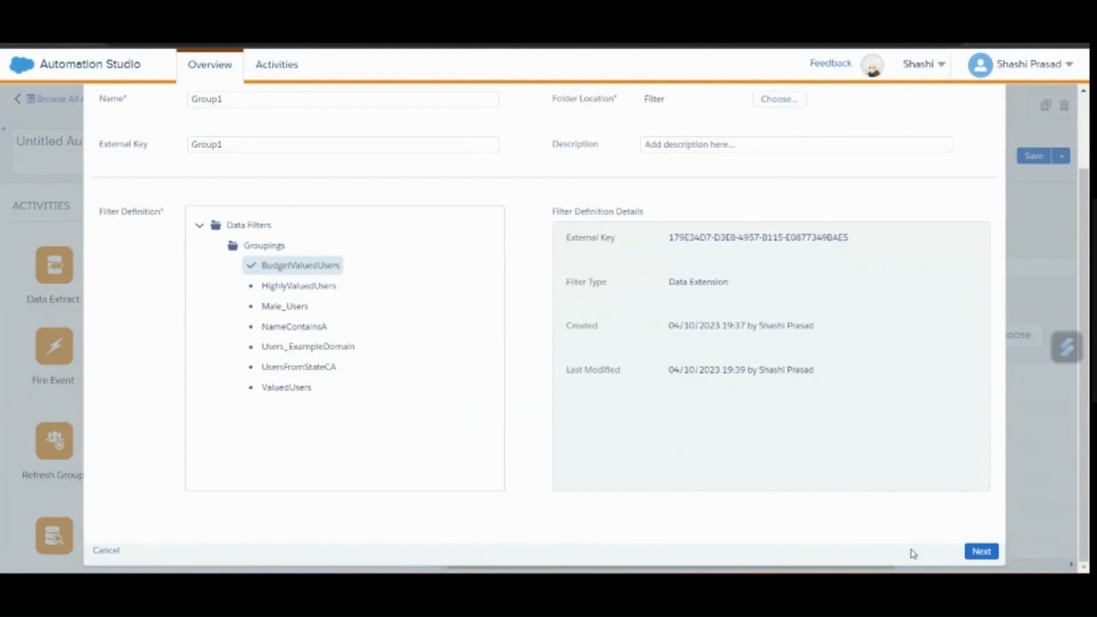
{"action": "left_click", "coordinate": [982, 552]}
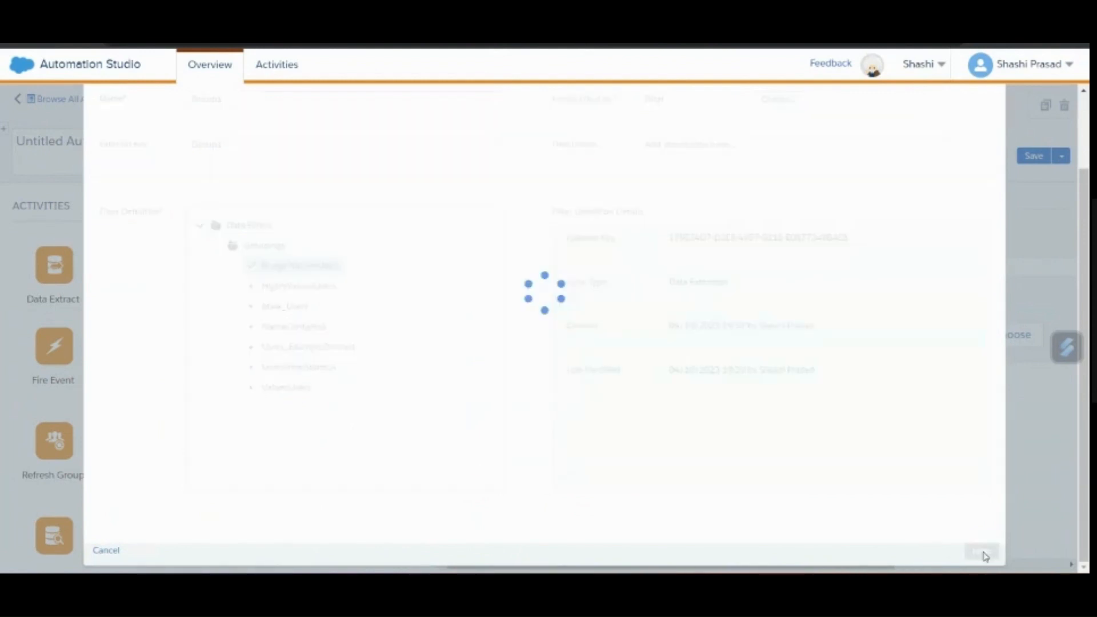
Set the resulting data extension's name and external key to Group1, check the summary and finish the filter activity.
{"action": "left_click", "coordinate": [282, 179]}
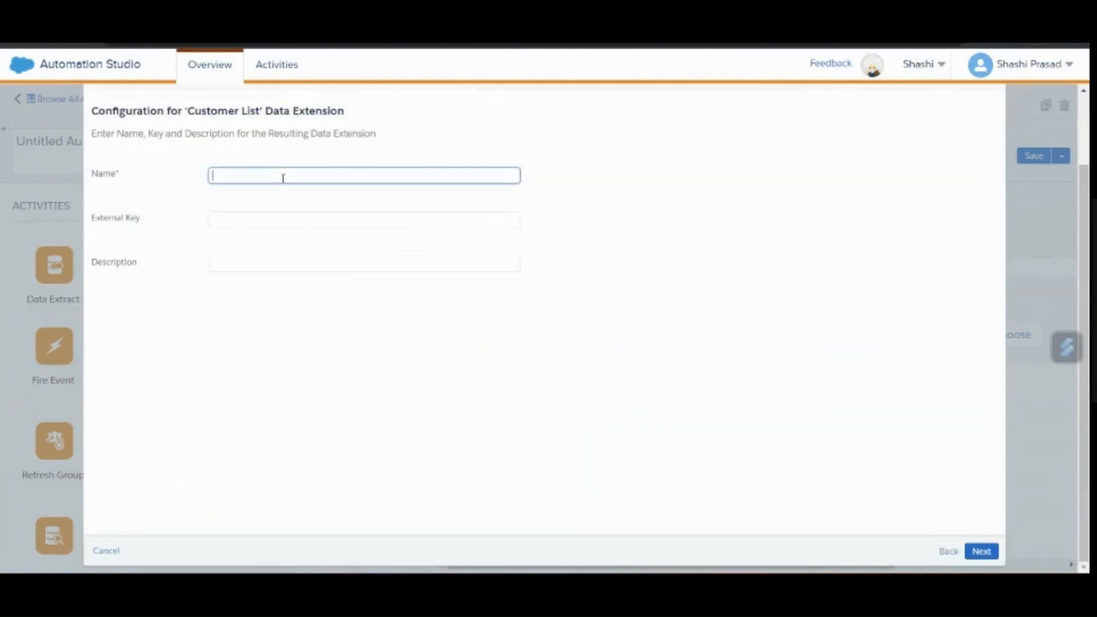
{"action": "type", "text": "Group1"}
{"action": "left_click", "coordinate": [265, 221]}
{"action": "type", "text": "Group1"}
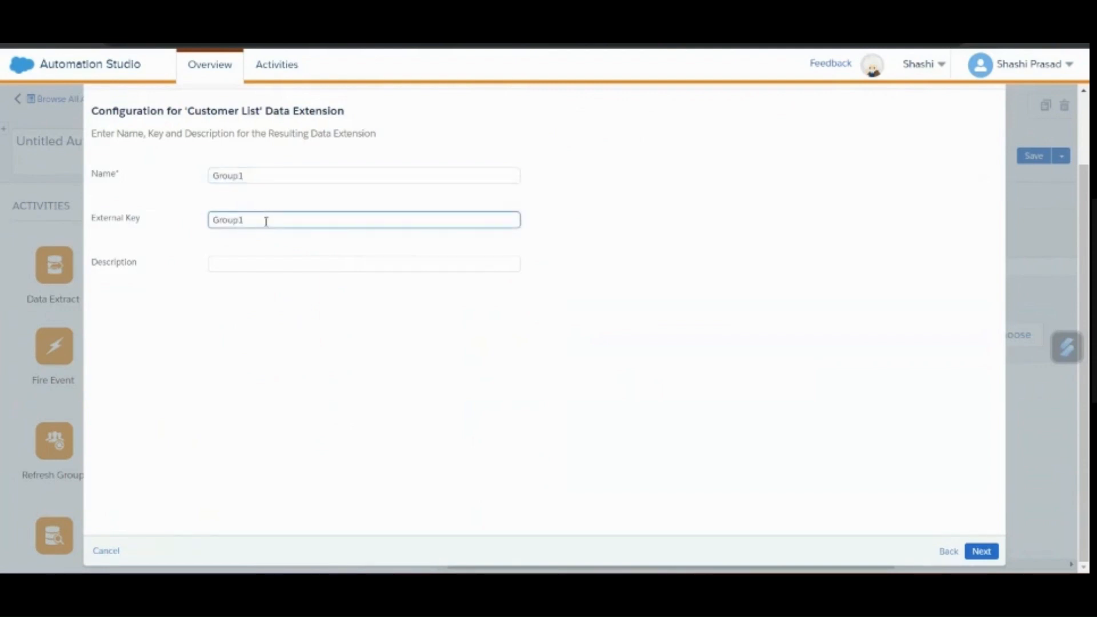
{"action": "left_click", "coordinate": [990, 553]}
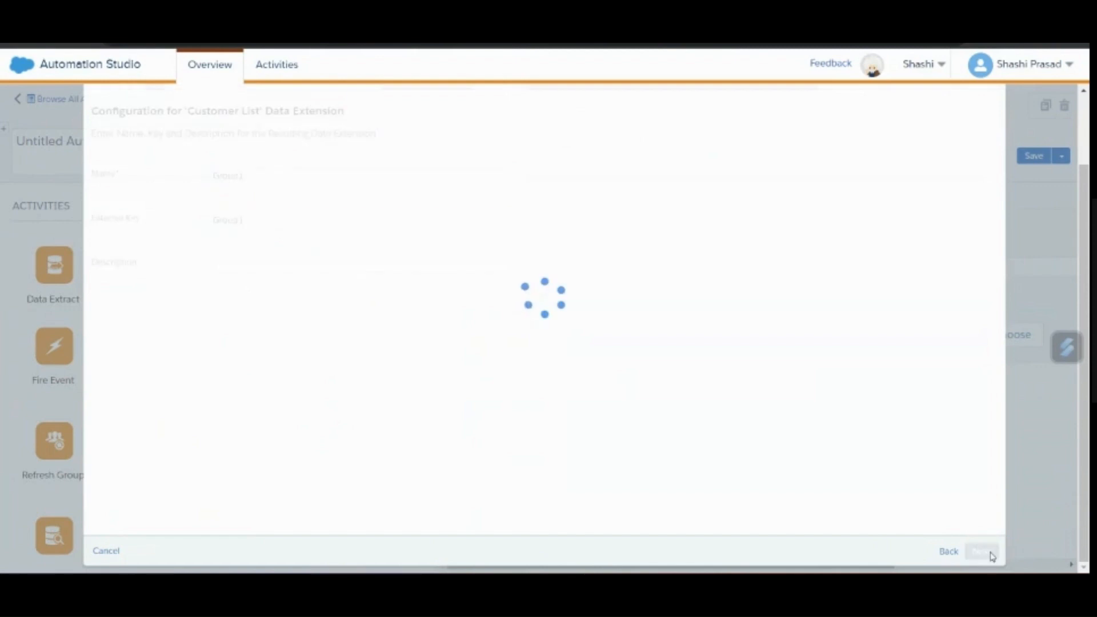
{"action": "scroll", "coordinate": [357, 392], "scroll_direction": "up", "scroll_amount": 2}
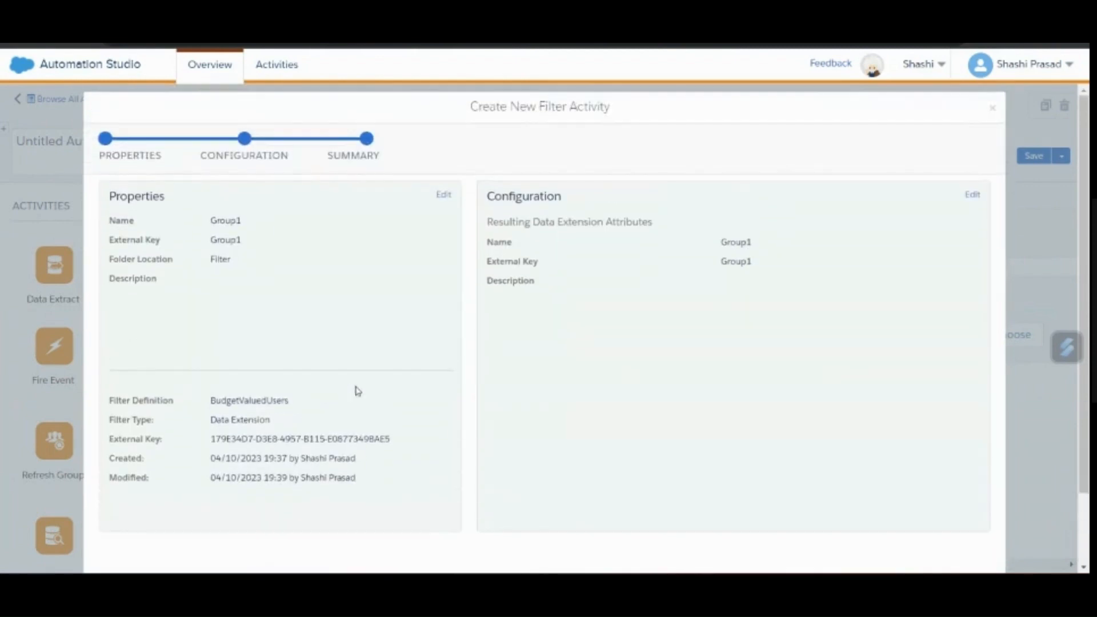
{"action": "double_click", "coordinate": [241, 401]}
{"action": "scroll", "coordinate": [732, 429], "scroll_direction": "down", "scroll_amount": 2}
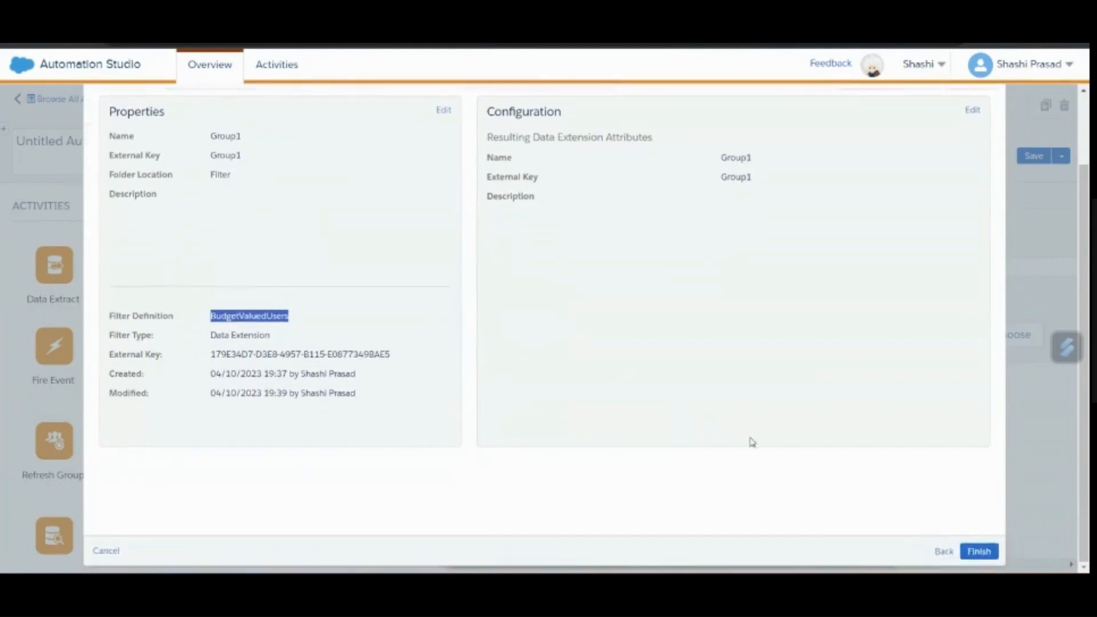
{"action": "left_click", "coordinate": [978, 552]}
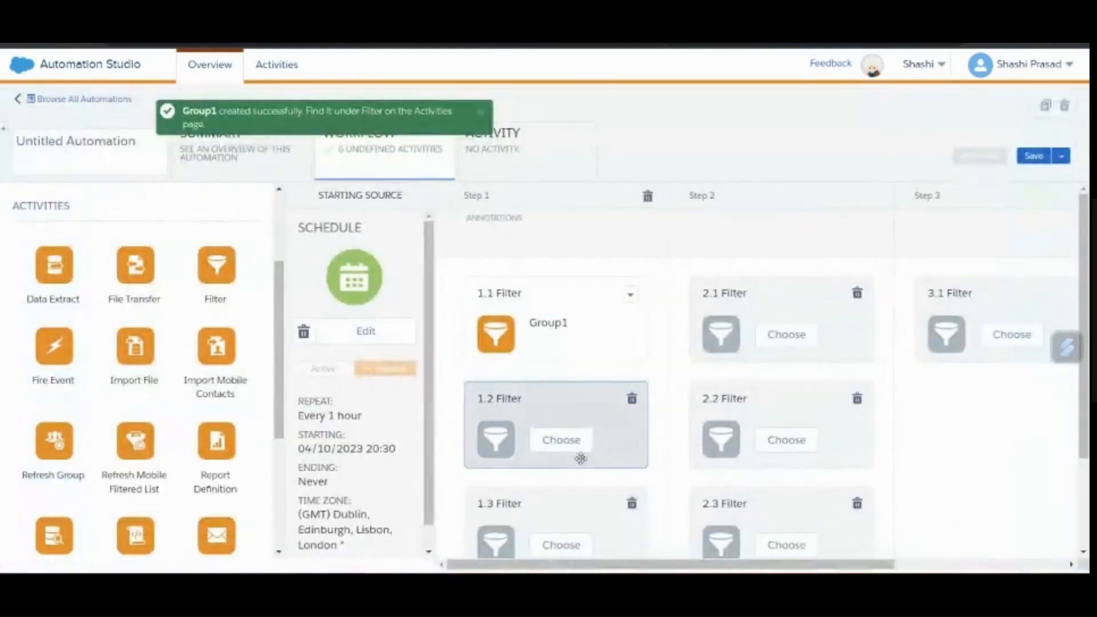
Create a new filter activity for Filter 1.2, using the HighlyValuedUsers definition from the Groupings folder.
{"action": "left_click", "coordinate": [573, 451]}
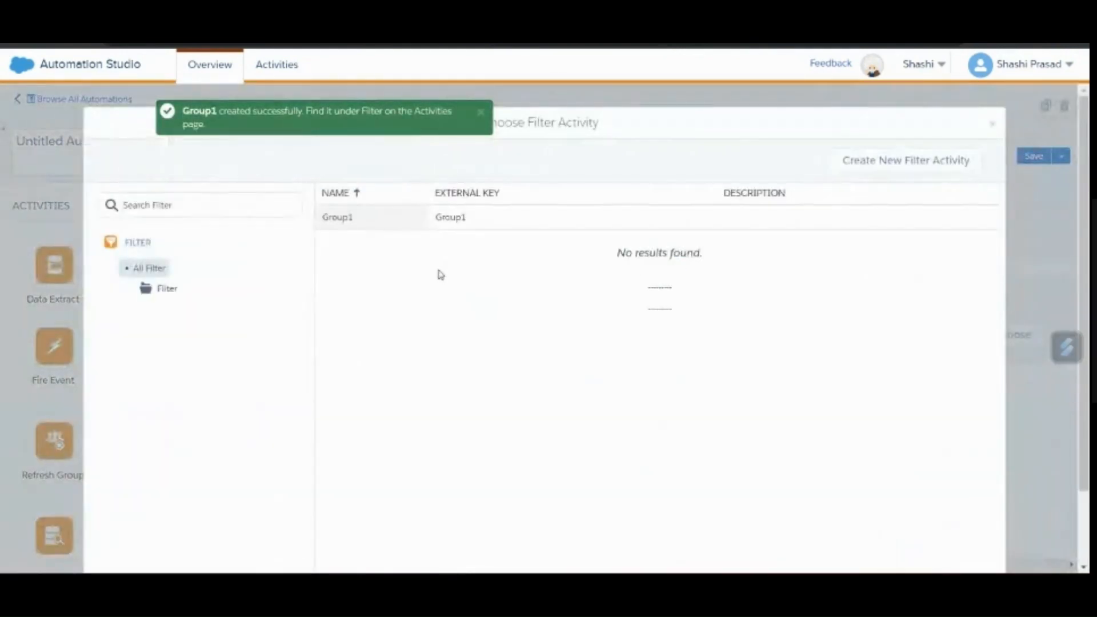
{"action": "left_click", "coordinate": [883, 172]}
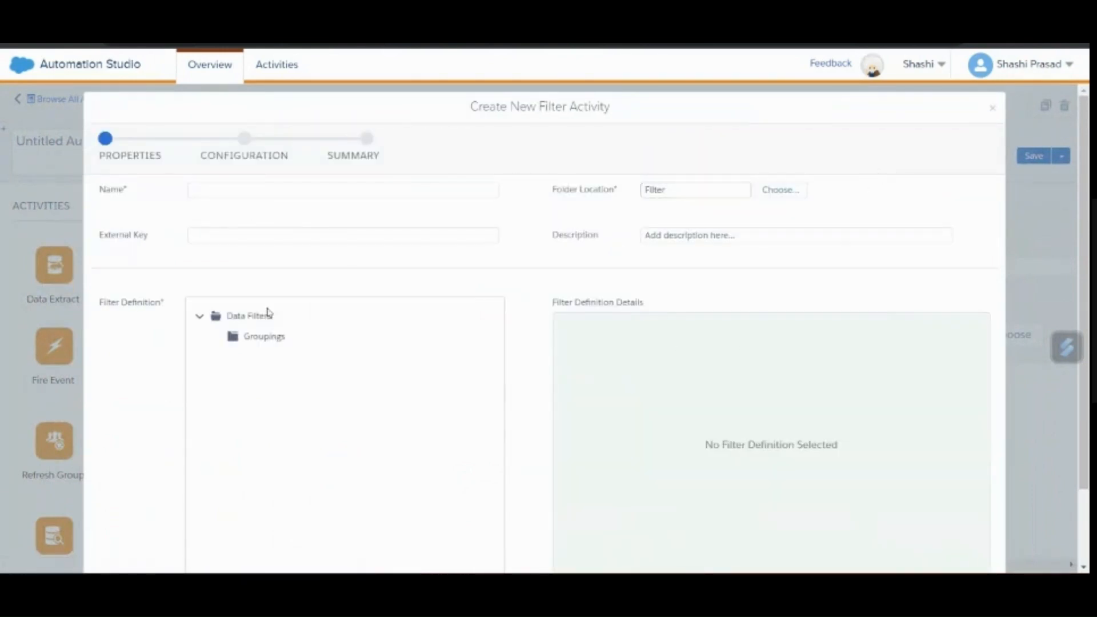
{"action": "left_click", "coordinate": [275, 336]}
{"action": "left_click", "coordinate": [309, 380]}
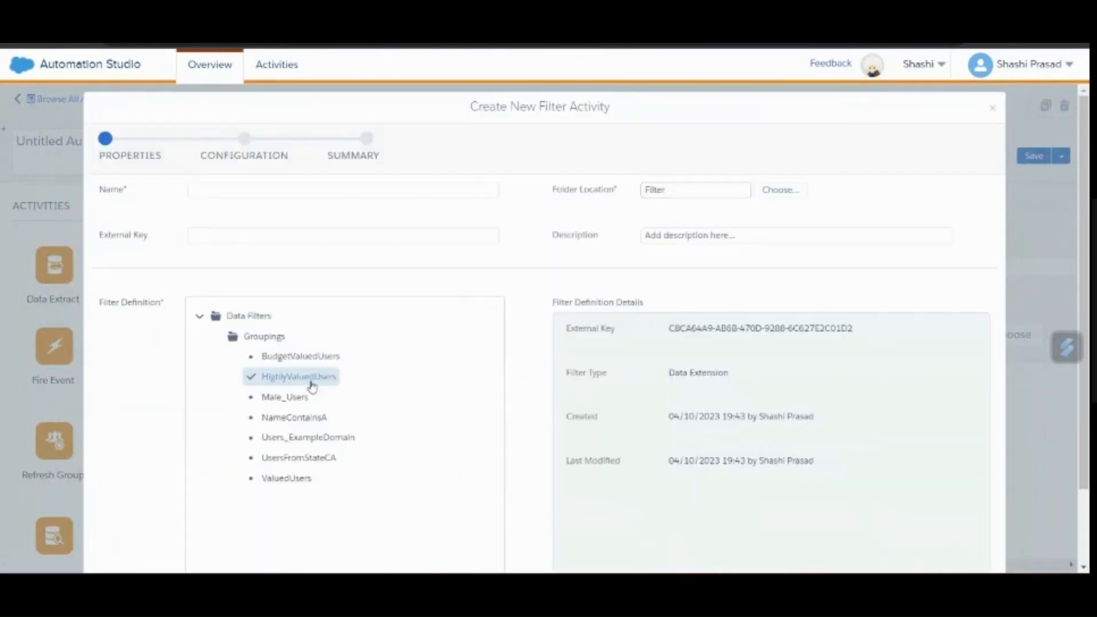
Set the new filter activity's name and external key to Group2 and continue to its configuration.
{"action": "left_click", "coordinate": [248, 191]}
{"action": "left_click", "coordinate": [274, 221]}
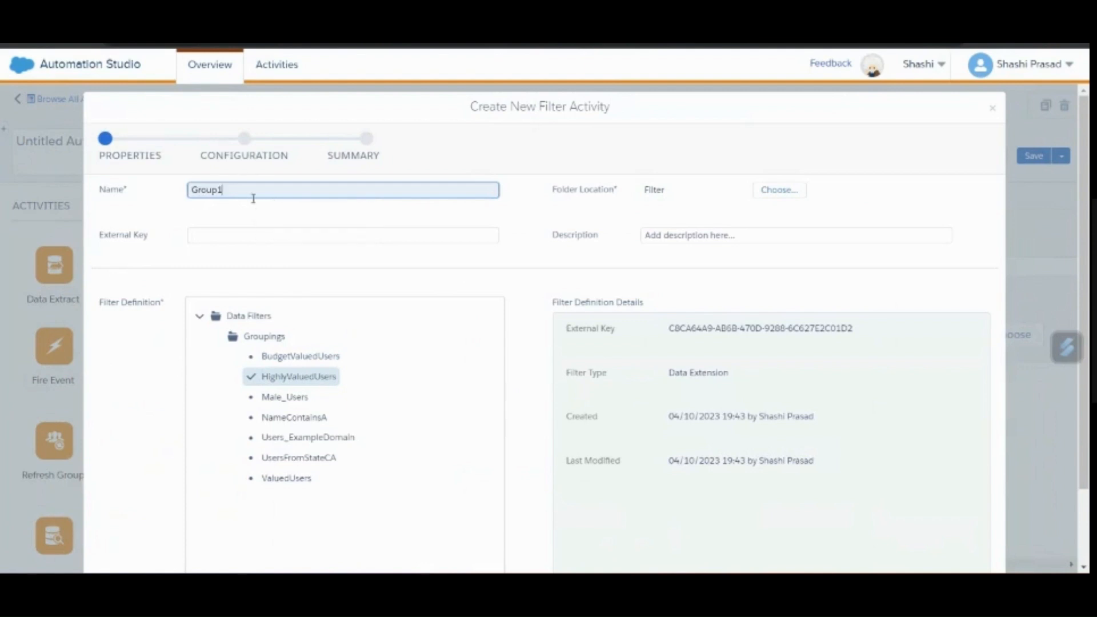
{"action": "key", "text": "BackSpace"}
{"action": "type", "text": "2"}
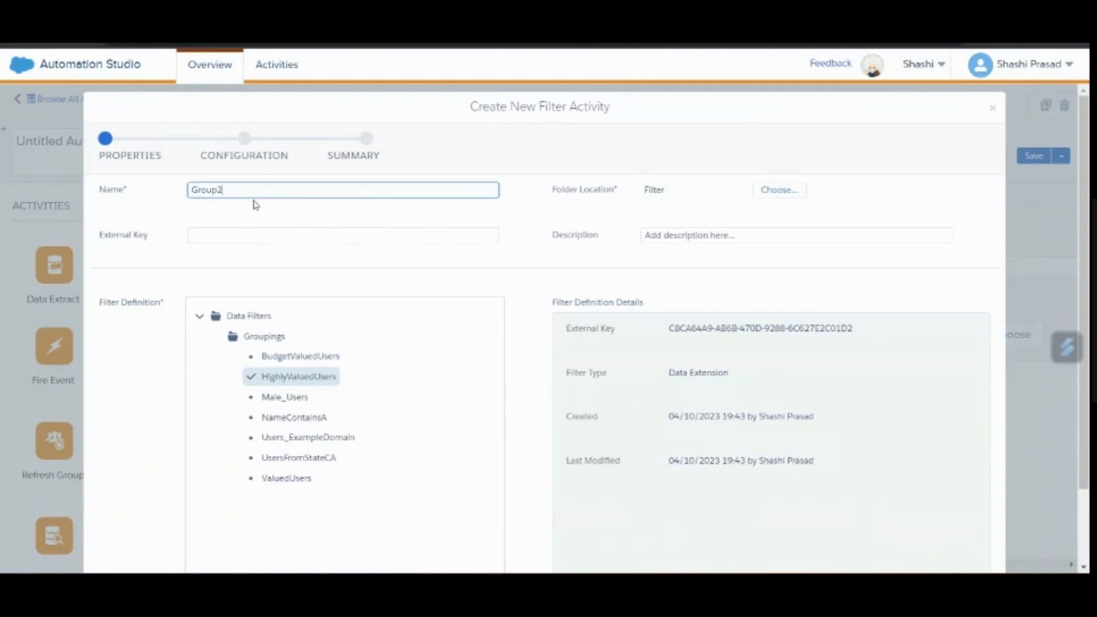
{"action": "left_click_drag", "start_coordinate": [225, 190], "coordinate": [194, 196]}
{"action": "key", "text": "ctrl+c"}
{"action": "left_click", "coordinate": [235, 235]}
{"action": "left_click", "coordinate": [272, 251]}
{"action": "scroll", "coordinate": [681, 399], "scroll_direction": "down", "scroll_amount": 2}
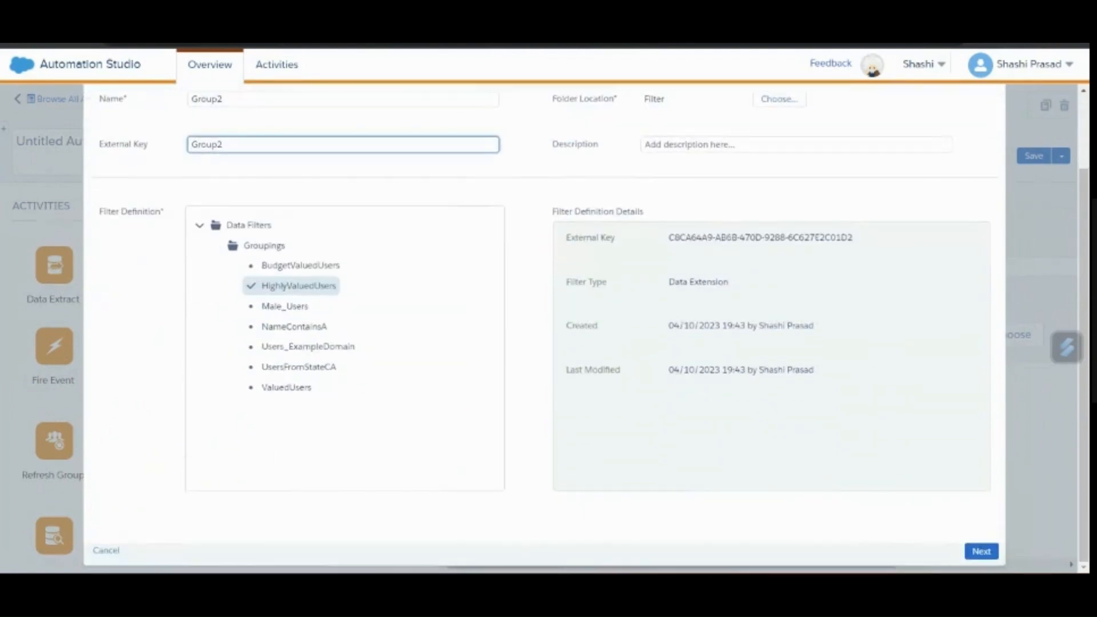
{"action": "left_click", "coordinate": [981, 551]}
Set the resulting data extension's name and external key to Group2, then finish the filter activity.
{"action": "left_click", "coordinate": [255, 181]}
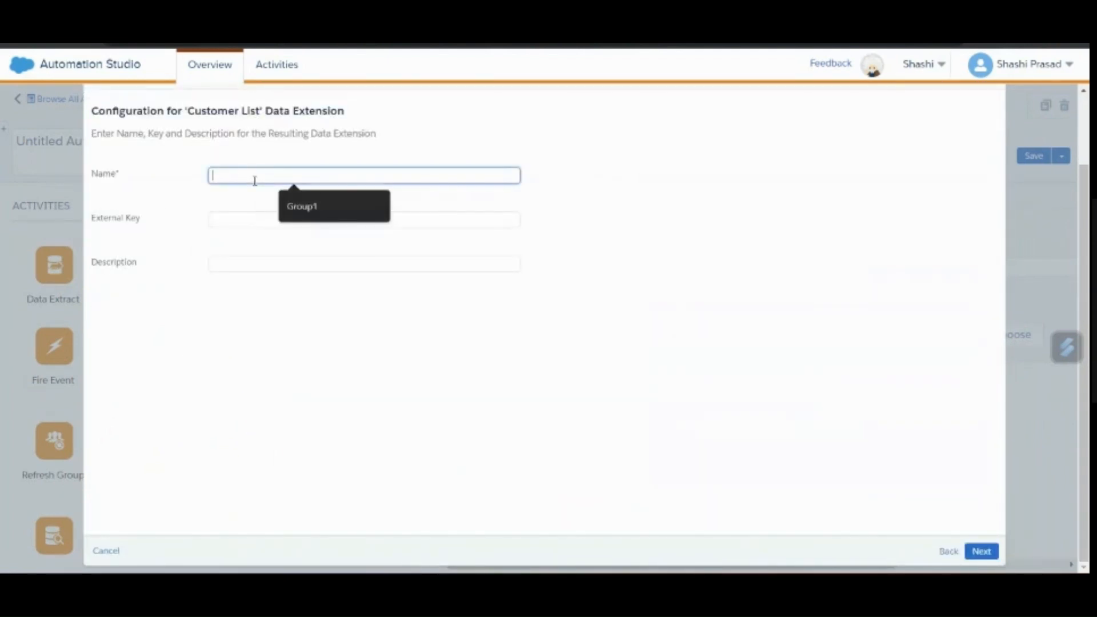
{"action": "key", "text": "ctrl+v"}
{"action": "left_click", "coordinate": [234, 221]}
{"action": "key", "text": "ctrl+v"}
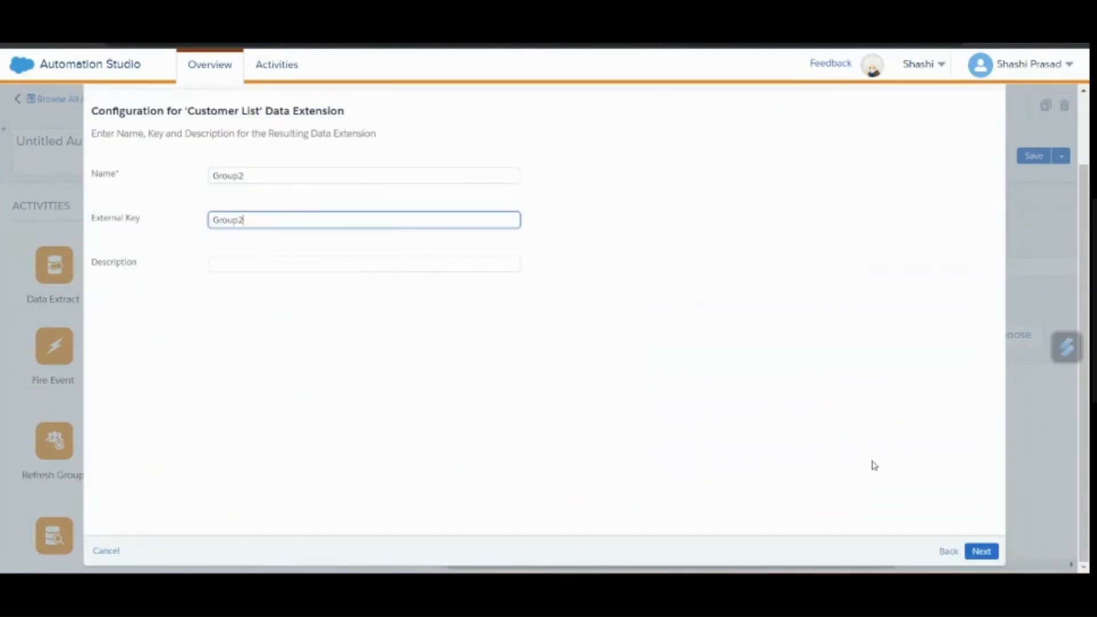
{"action": "left_click", "coordinate": [981, 553]}
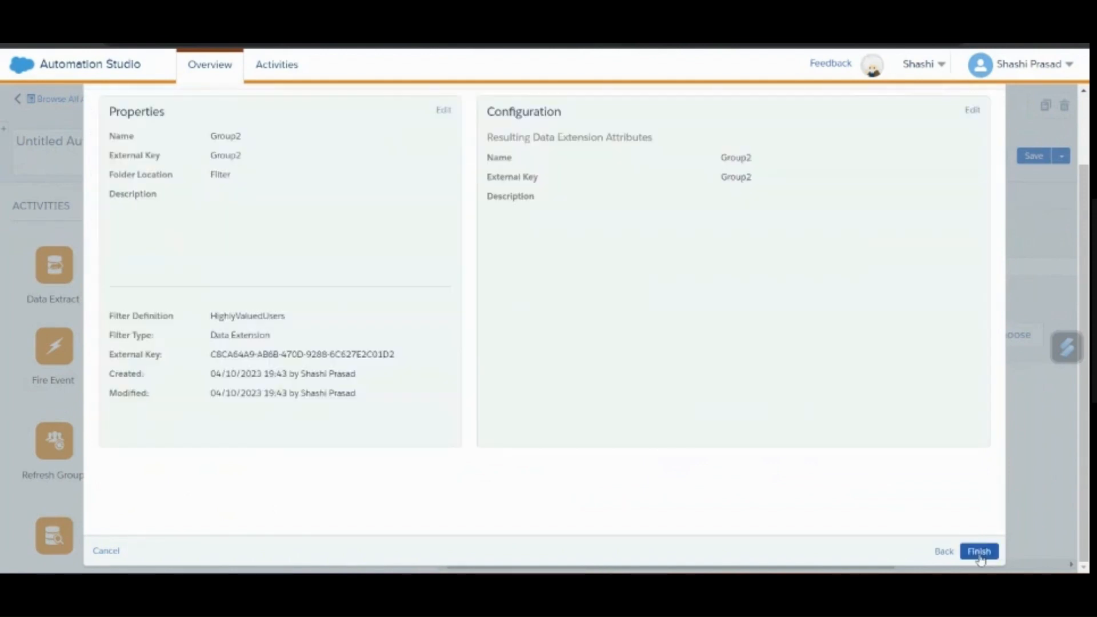
{"action": "left_click", "coordinate": [981, 552]}
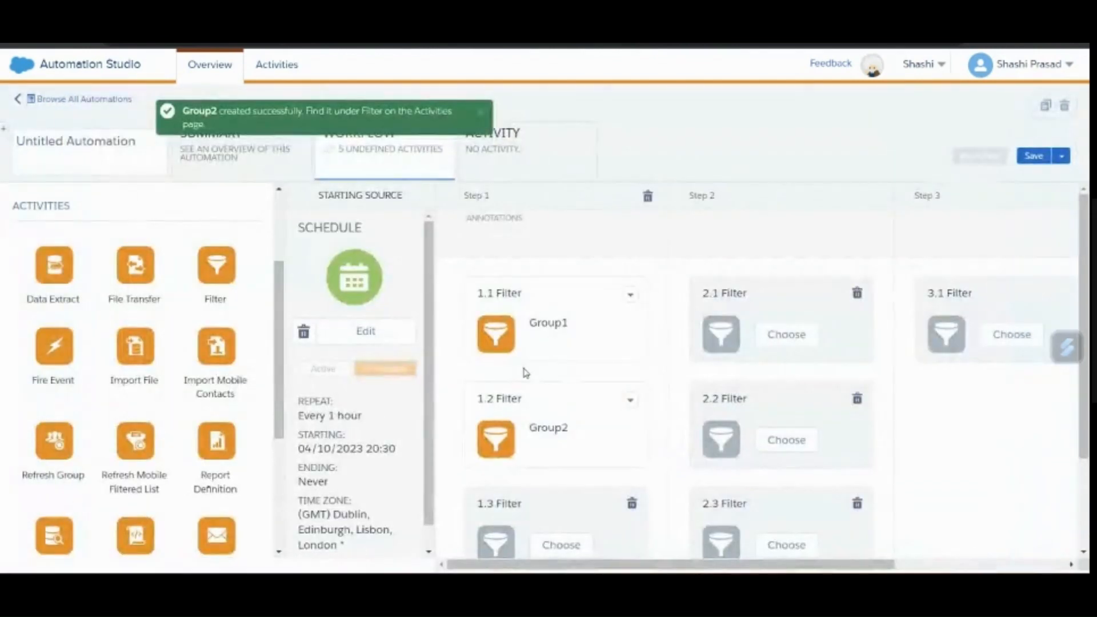
{"action": "scroll", "coordinate": [522, 372], "scroll_direction": "down", "scroll_amount": 1}
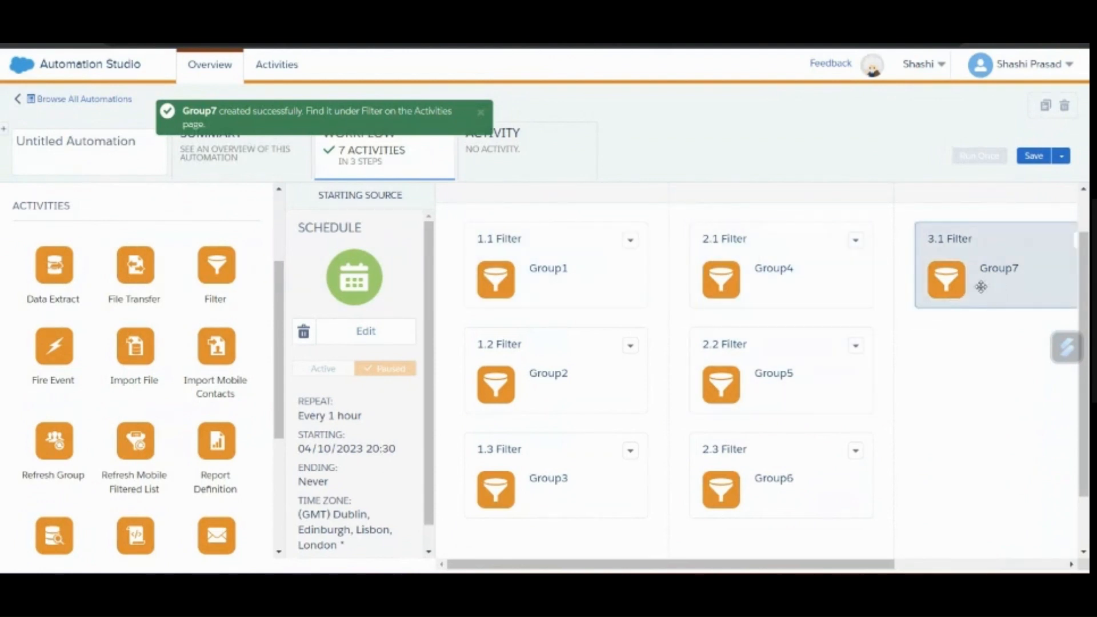
Rename the untitled automation as Groupings and save it.
{"action": "left_click", "coordinate": [112, 153]}
{"action": "type", "text": "G"}
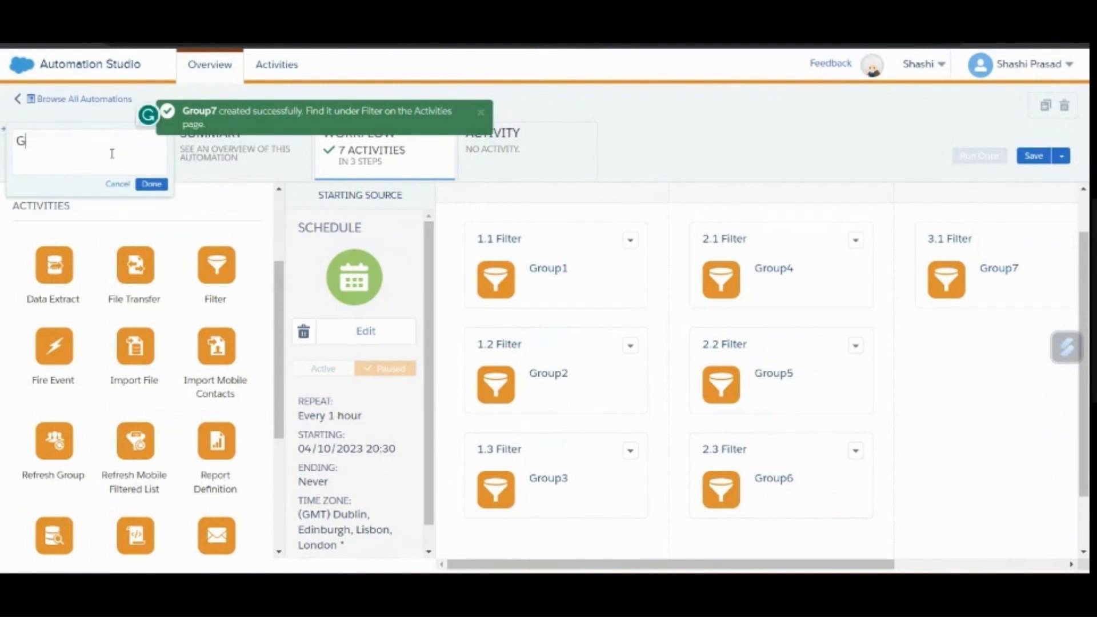
{"action": "type", "text": "roupings"}
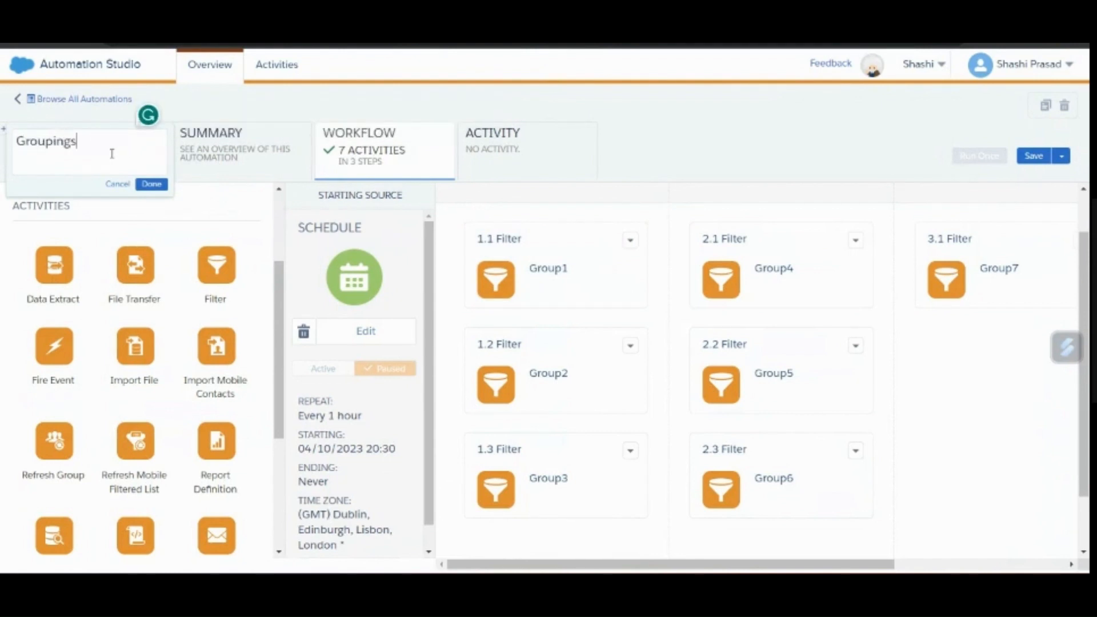
{"action": "left_click", "coordinate": [151, 185]}
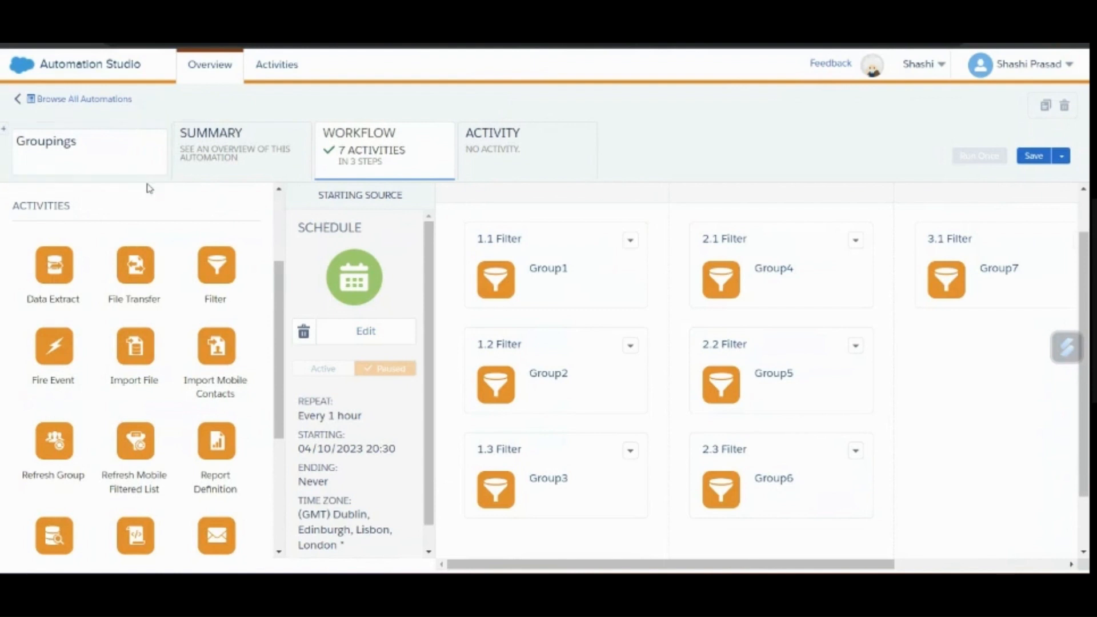
{"action": "left_click", "coordinate": [1039, 158]}
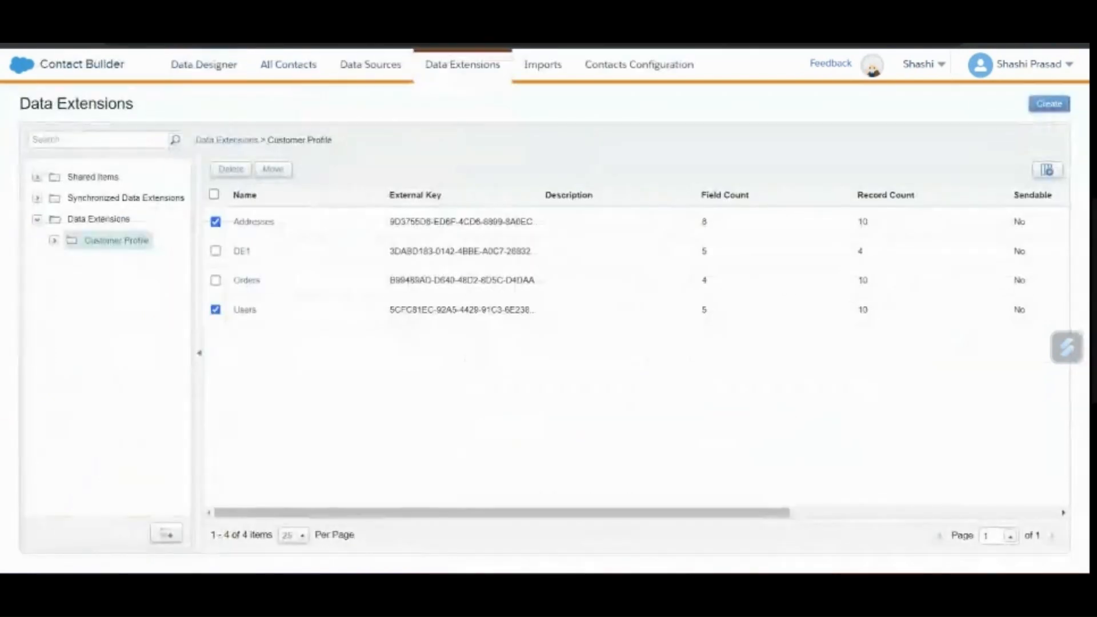
Switch to Contact Builder, reload the Customer Profile data extensions and mark Group1 through Group7 to review them.
{"action": "left_click", "coordinate": [107, 222]}
{"action": "left_click", "coordinate": [119, 246]}
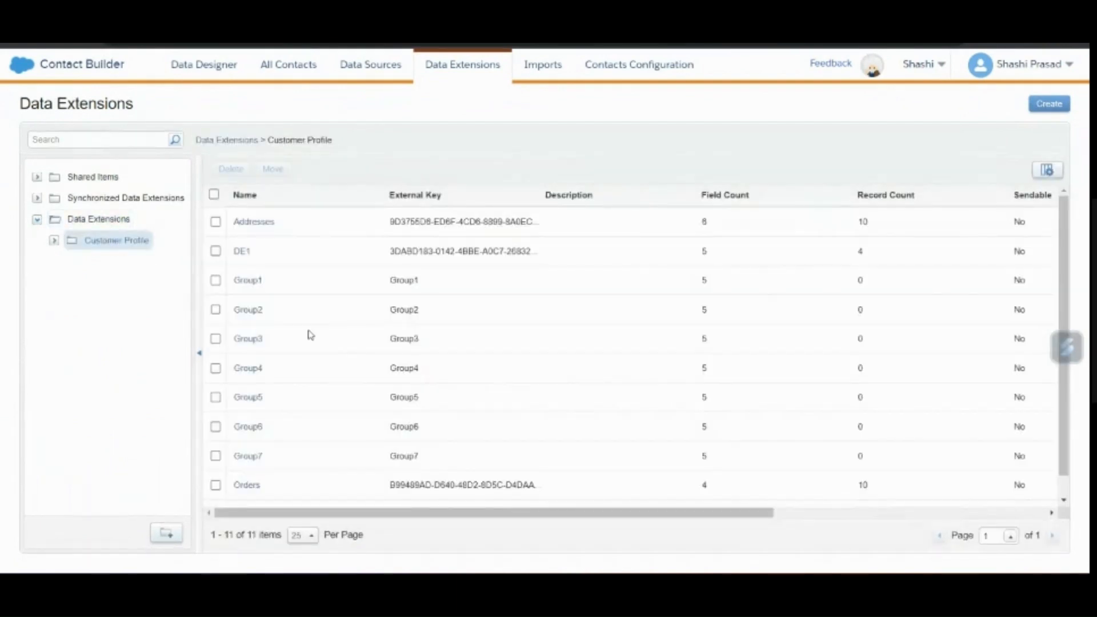
{"action": "scroll", "coordinate": [312, 337], "scroll_direction": "down", "scroll_amount": 1}
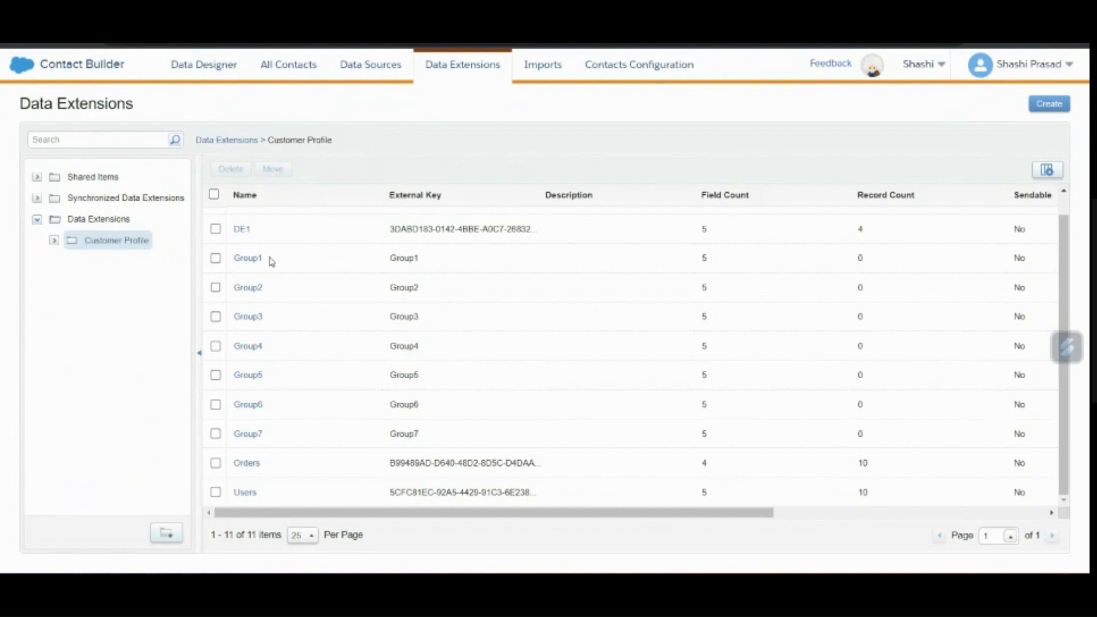
{"action": "left_click", "coordinate": [215, 258]}
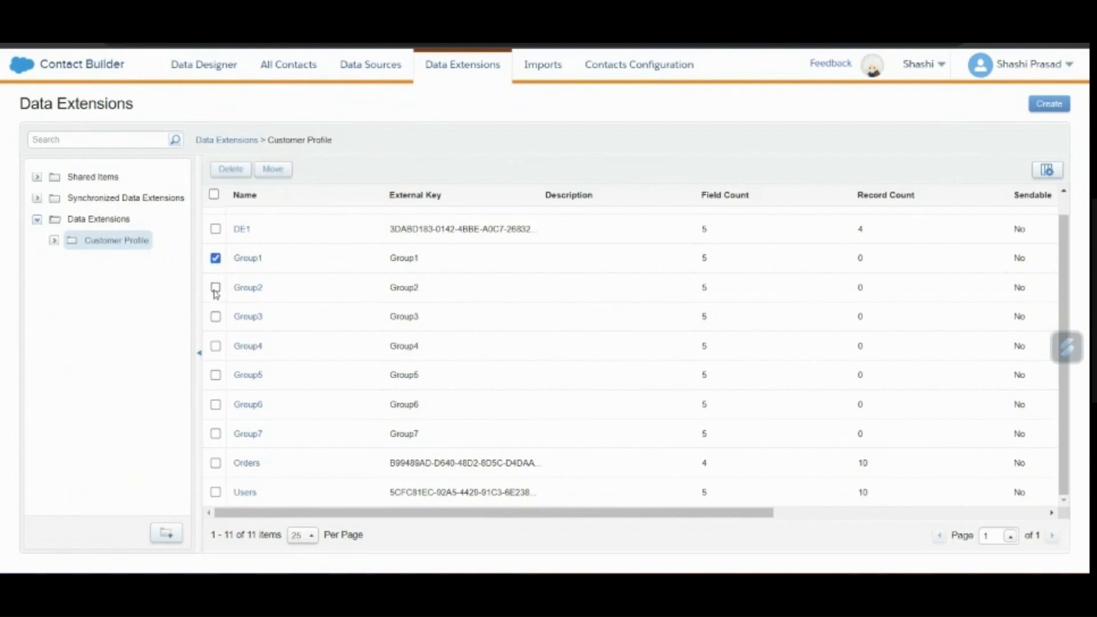
{"action": "left_click", "coordinate": [216, 317]}
{"action": "left_click", "coordinate": [216, 289]}
{"action": "left_click", "coordinate": [215, 346]}
{"action": "left_click", "coordinate": [215, 375]}
{"action": "left_click", "coordinate": [215, 404]}
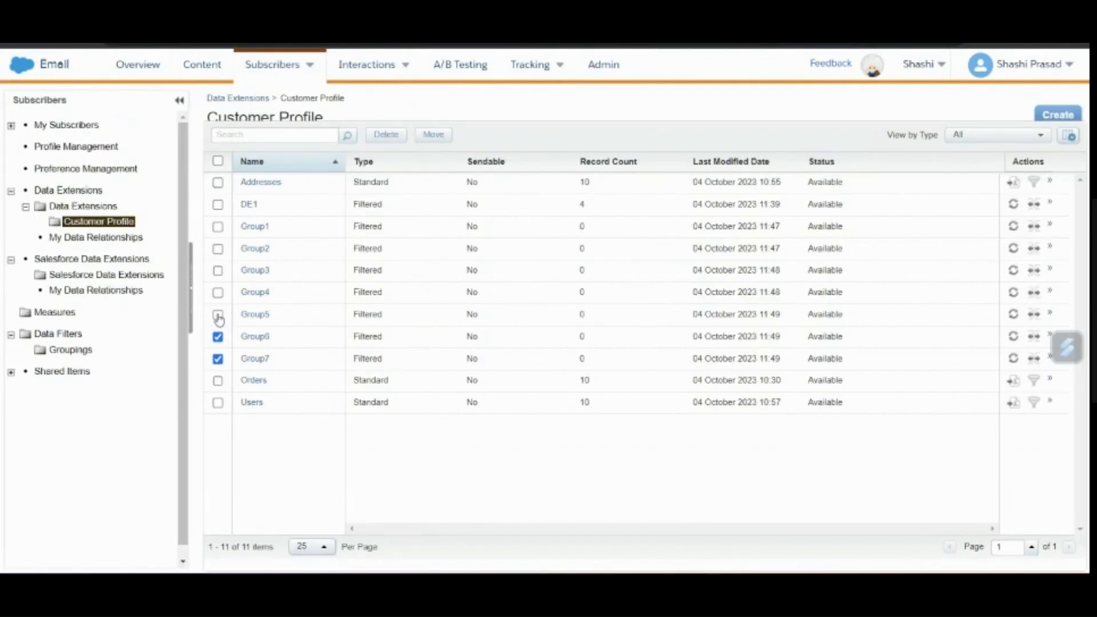
Mark the group data extensions in Email Studio's Customer Profile folder, then examine Group1's record count in Contact Builder.
{"action": "left_click", "coordinate": [218, 314]}
{"action": "left_click", "coordinate": [218, 292]}
{"action": "left_click", "coordinate": [217, 270]}
{"action": "left_click", "coordinate": [218, 249]}
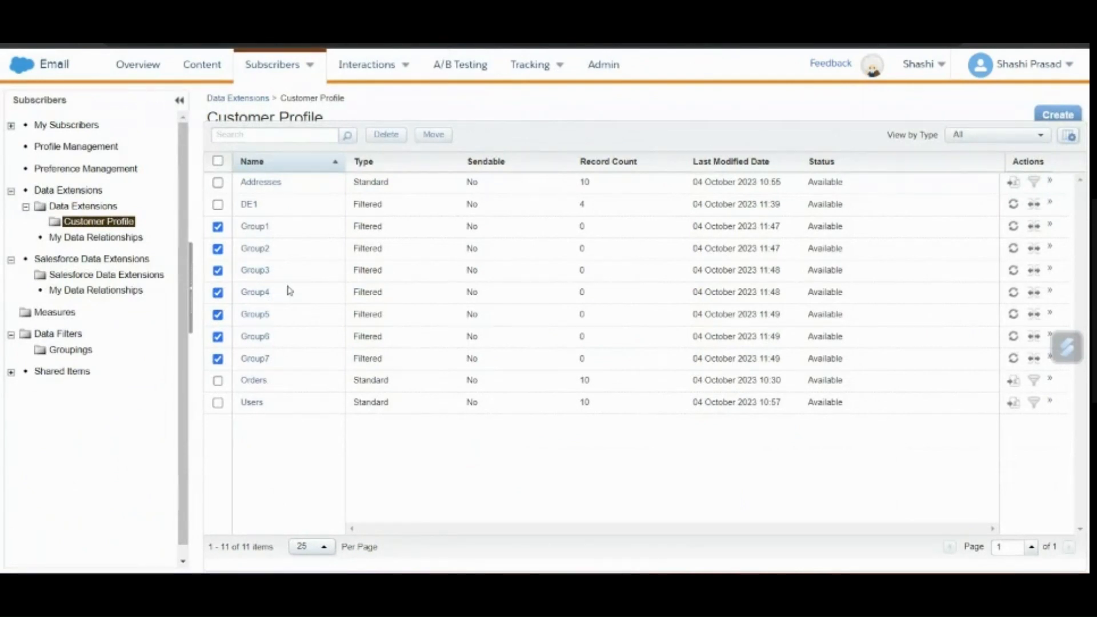
{"action": "mouse_move", "coordinate": [357, 64]}
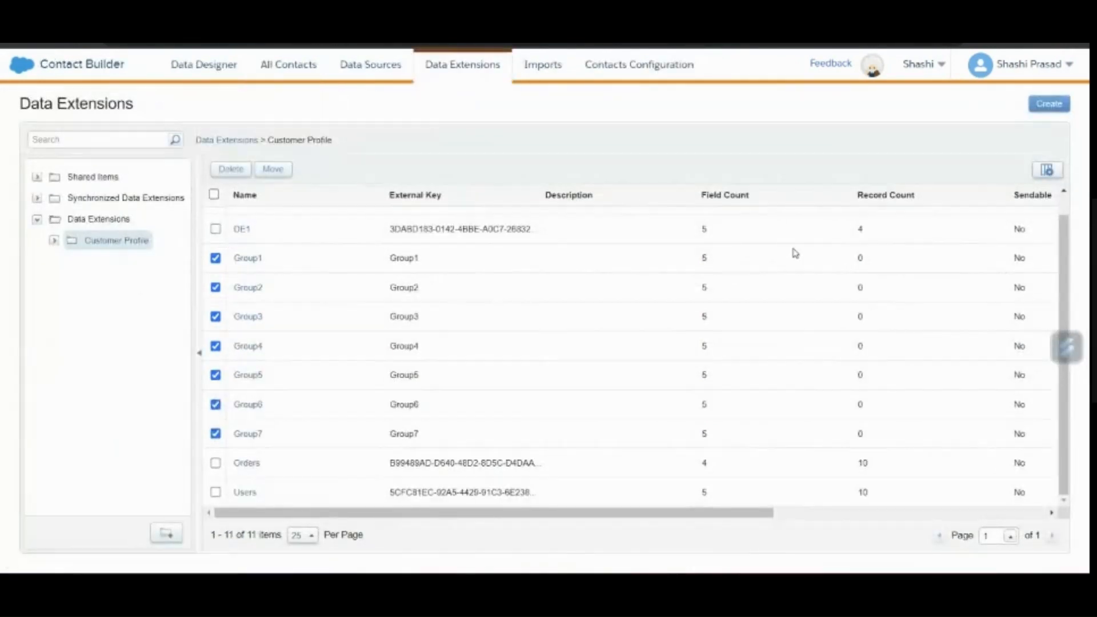
{"action": "left_click", "coordinate": [215, 258]}
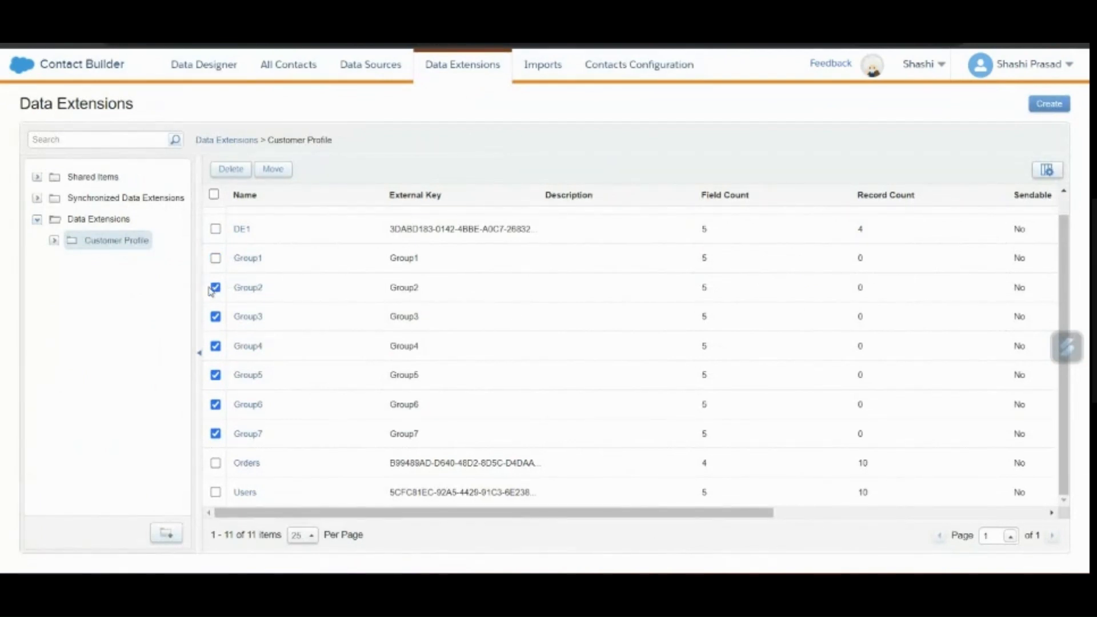
{"action": "double_click", "coordinate": [859, 263]}
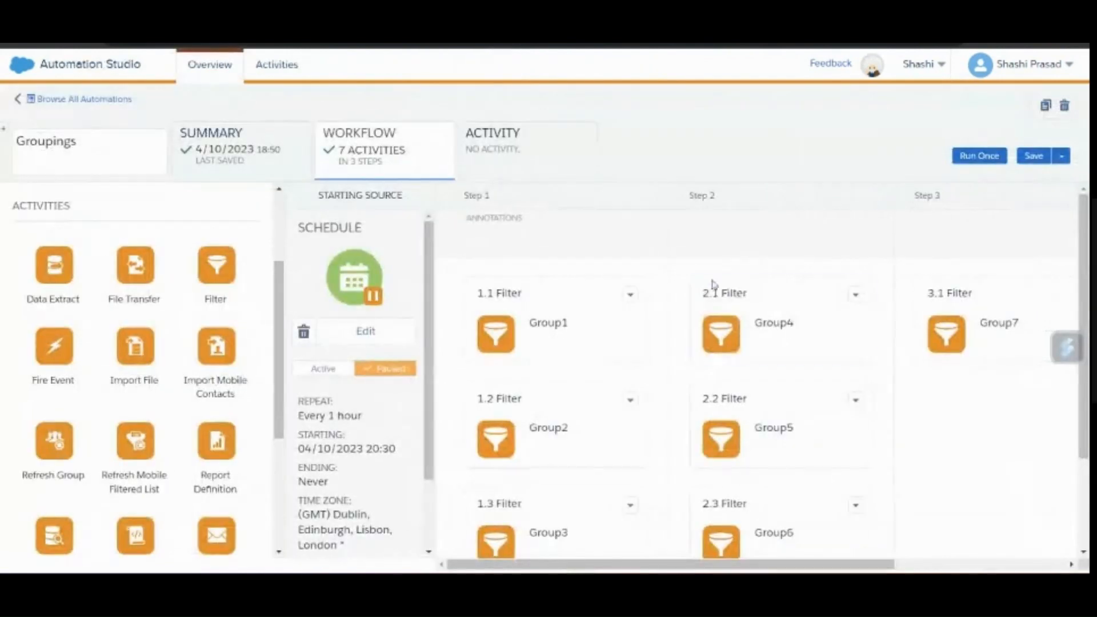
Return to Automation Studio, save the Groupings automation and run it once with all activities selected.
{"action": "left_click", "coordinate": [1041, 162]}
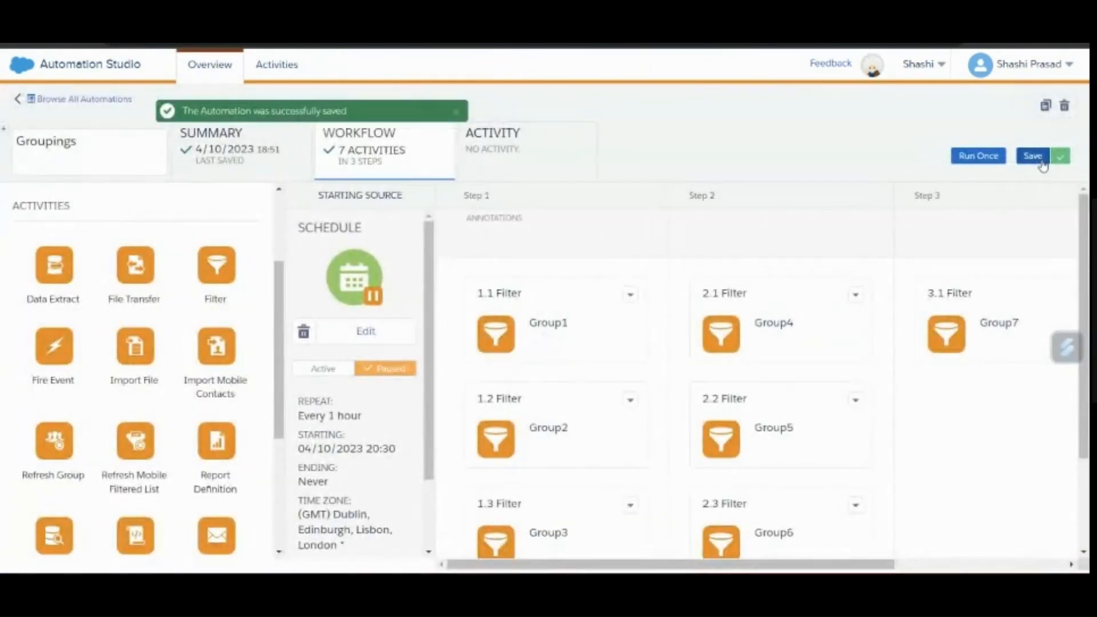
{"action": "left_click", "coordinate": [978, 156]}
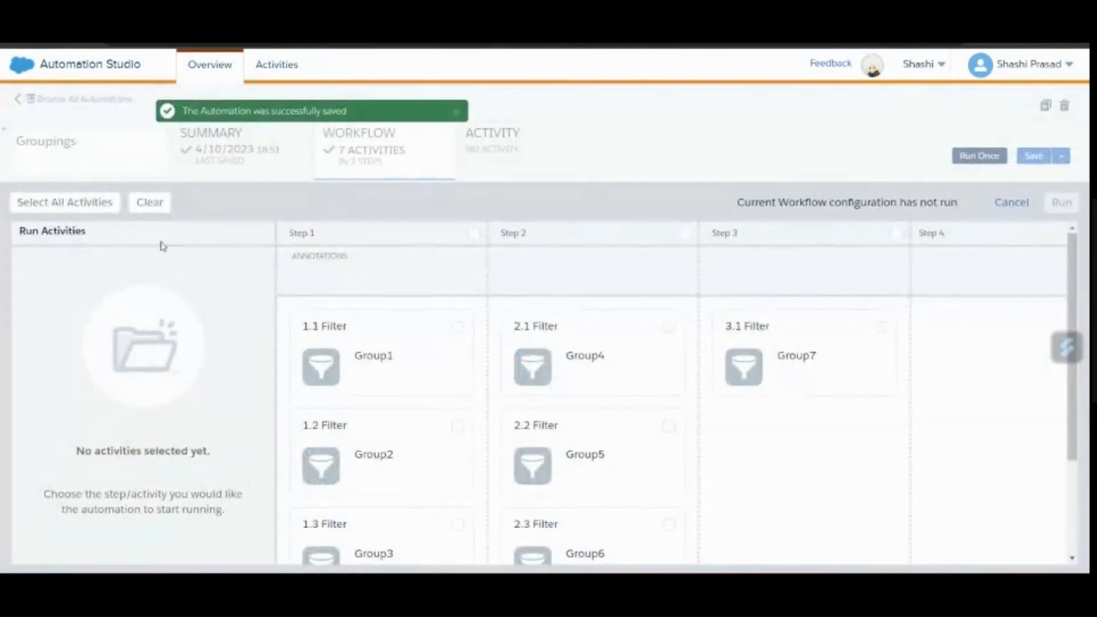
{"action": "left_click", "coordinate": [113, 203]}
{"action": "left_click", "coordinate": [1060, 202]}
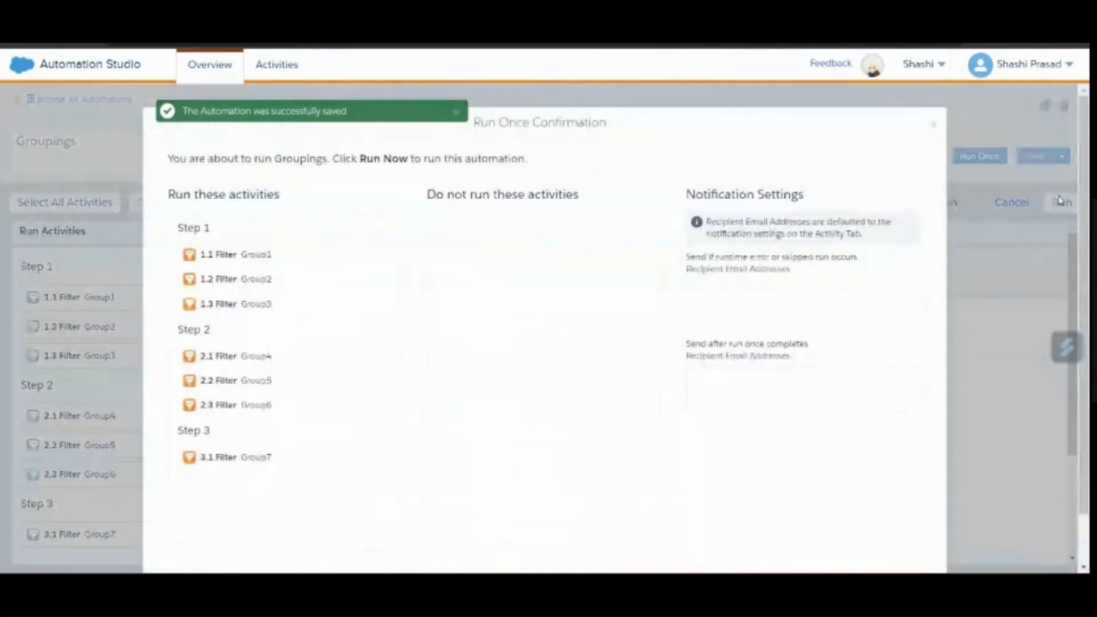
{"action": "scroll", "coordinate": [722, 422], "scroll_direction": "down", "scroll_amount": 2}
{"action": "left_click", "coordinate": [912, 536]}
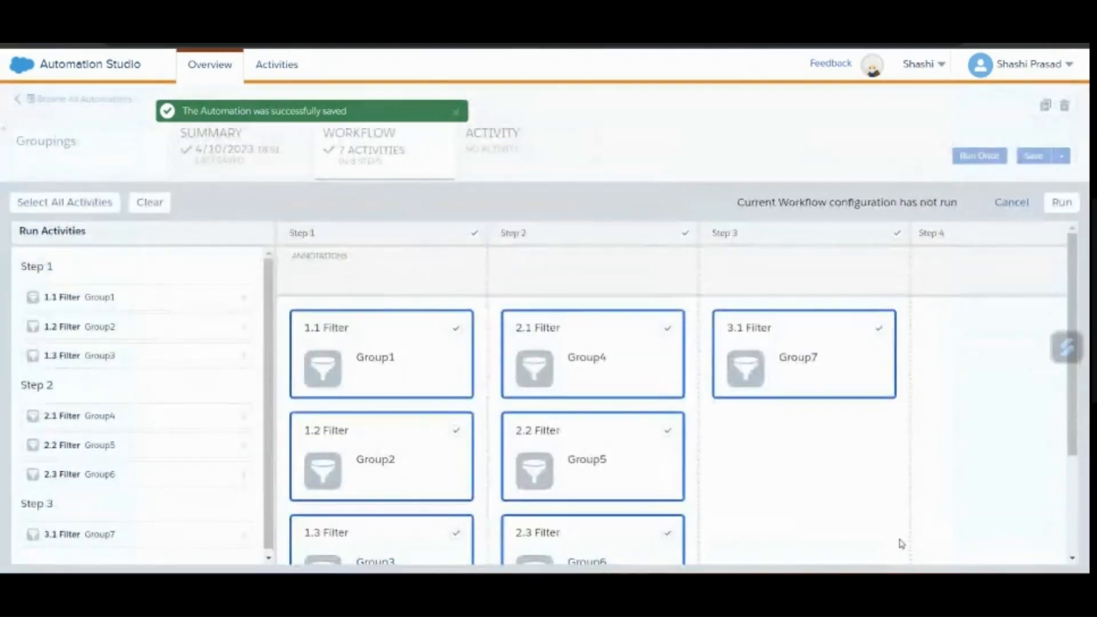
Monitor the one-time run's progress in the automation's run log, comparing it with the workflow steps.
{"action": "left_click", "coordinate": [517, 153]}
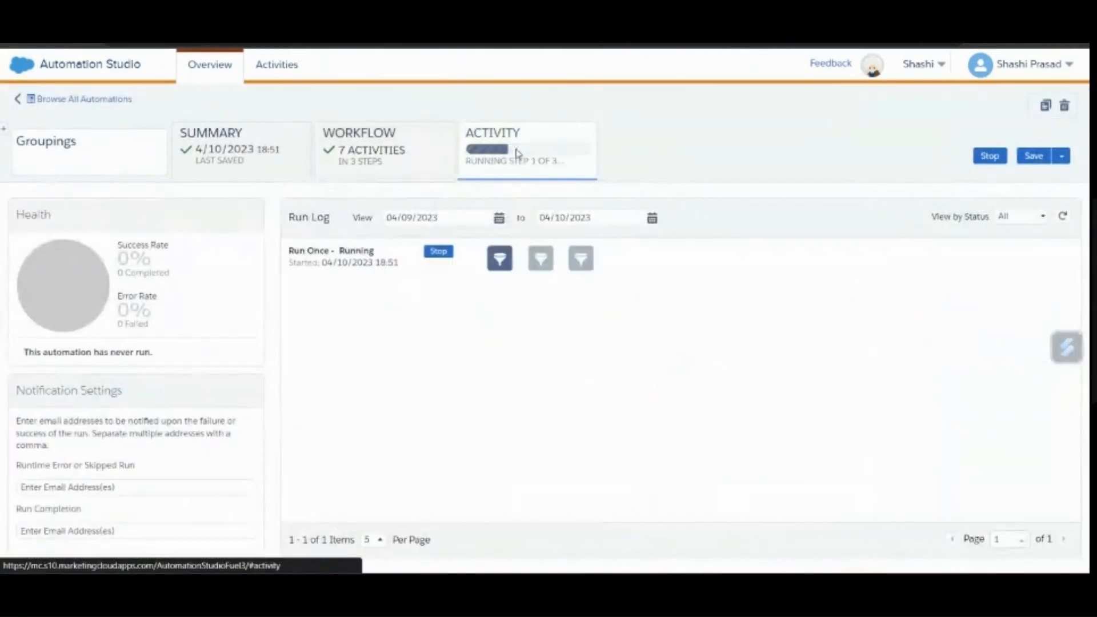
{"action": "left_click", "coordinate": [372, 165]}
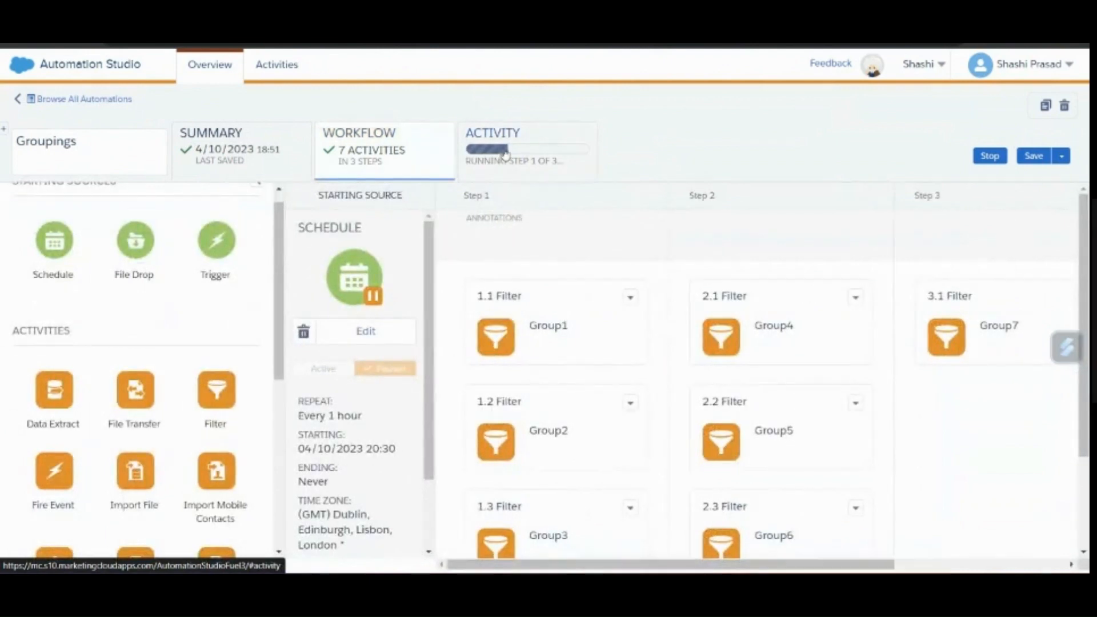
{"action": "left_click", "coordinate": [477, 157]}
{"action": "left_click", "coordinate": [372, 154]}
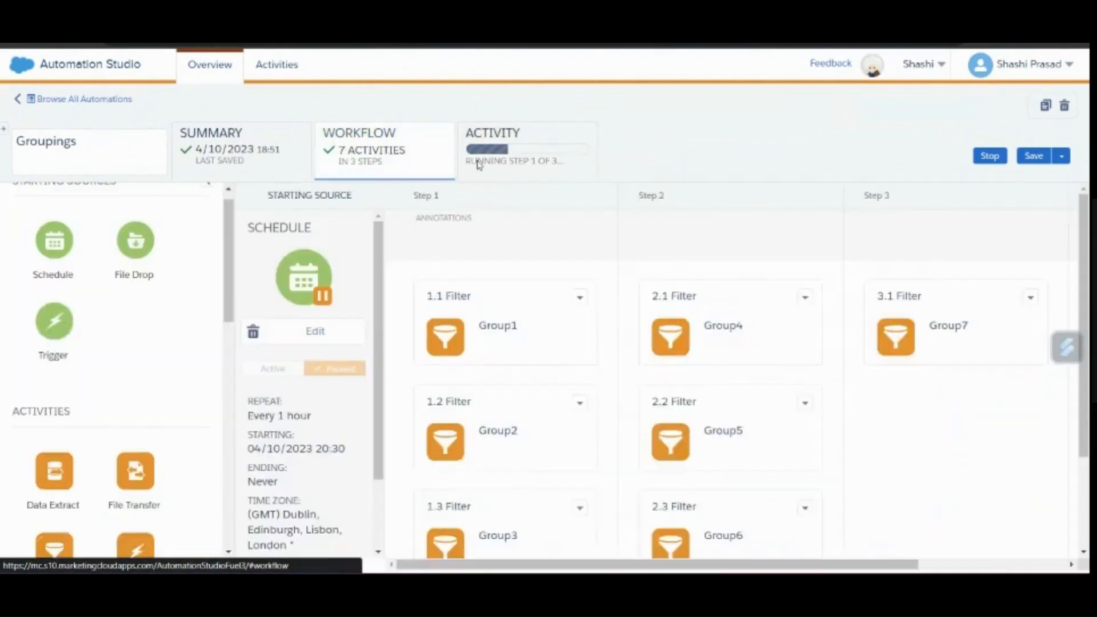
{"action": "left_click", "coordinate": [534, 162]}
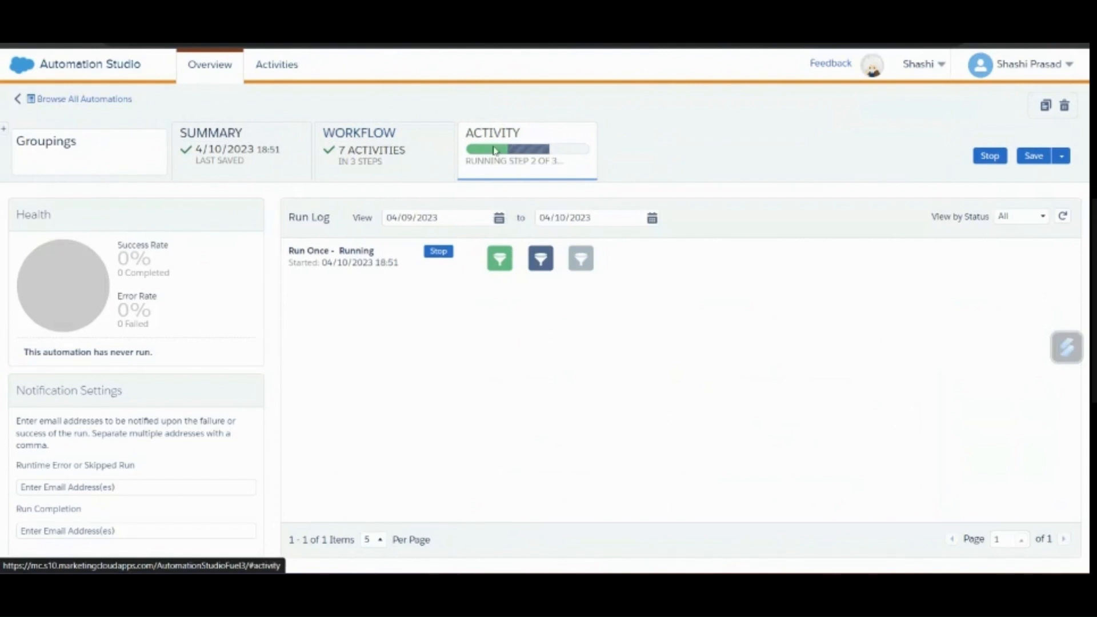
{"action": "mouse_move", "coordinate": [497, 269]}
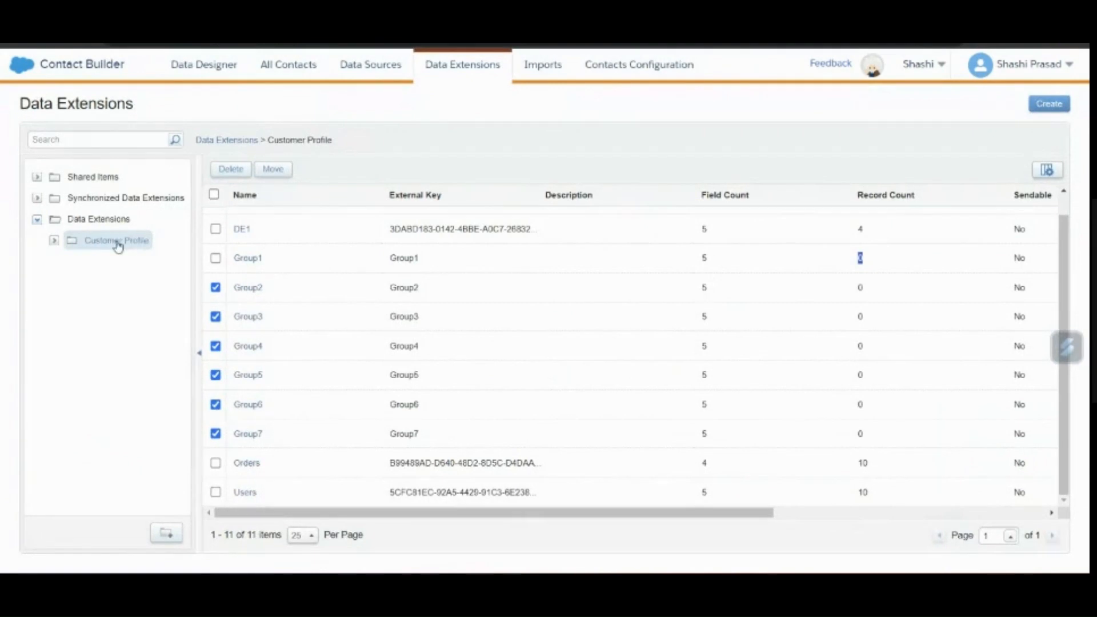
Reload the Customer Profile folder in Contact Builder and examine the record counts of Group1, Group2 and Group3.
{"action": "left_click", "coordinate": [99, 219]}
{"action": "left_click", "coordinate": [111, 242]}
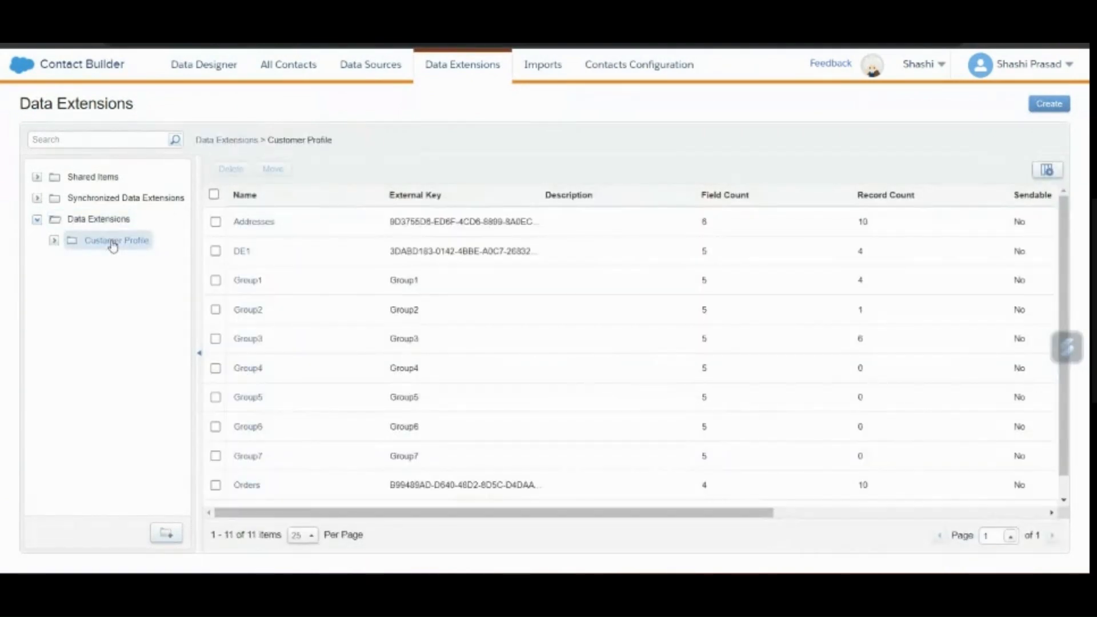
{"action": "left_click", "coordinate": [216, 281]}
{"action": "left_click", "coordinate": [216, 310]}
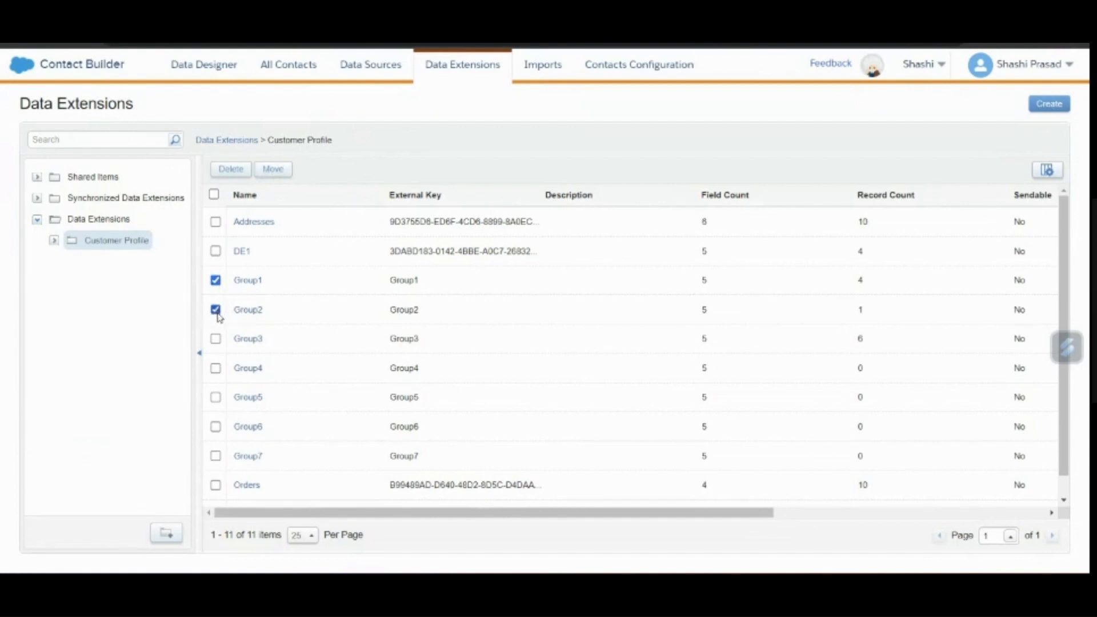
{"action": "left_click", "coordinate": [215, 340]}
{"action": "double_click", "coordinate": [860, 309]}
{"action": "left_click", "coordinate": [859, 339]}
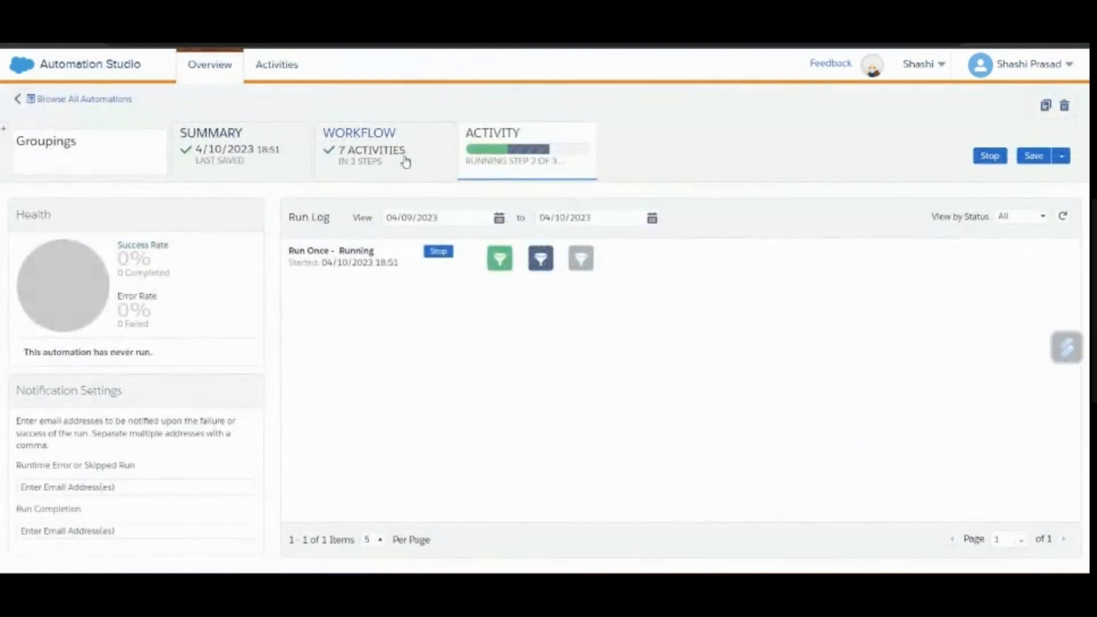
Monitor the Groupings run in Automation Studio, checking its step progress against the three-step workflow.
{"action": "left_click", "coordinate": [403, 160]}
{"action": "left_click", "coordinate": [508, 160]}
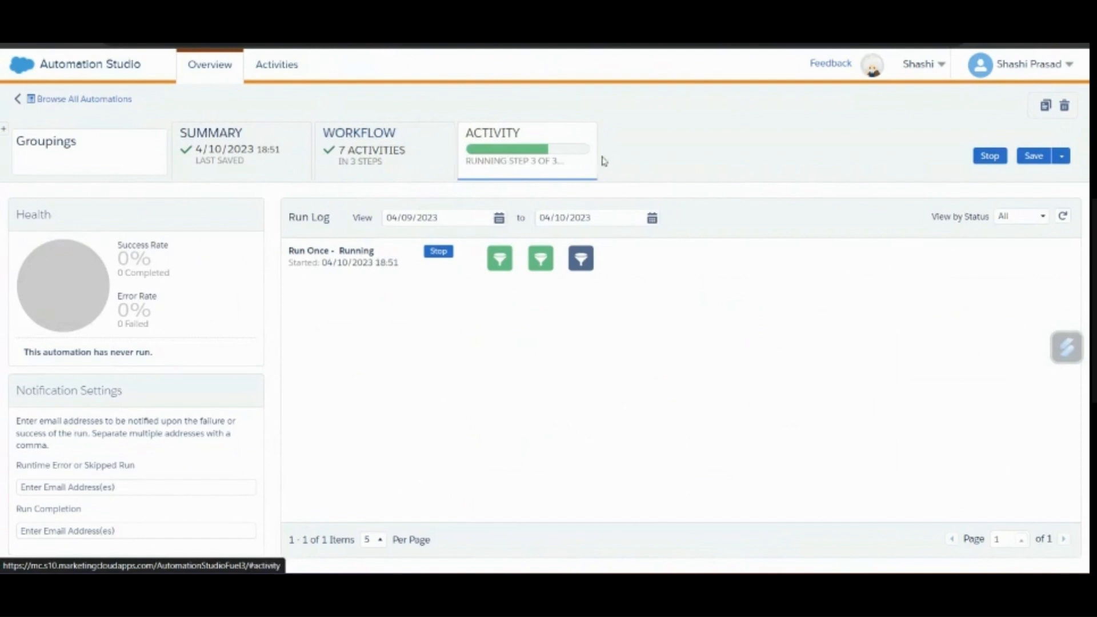
{"action": "mouse_move", "coordinate": [542, 265]}
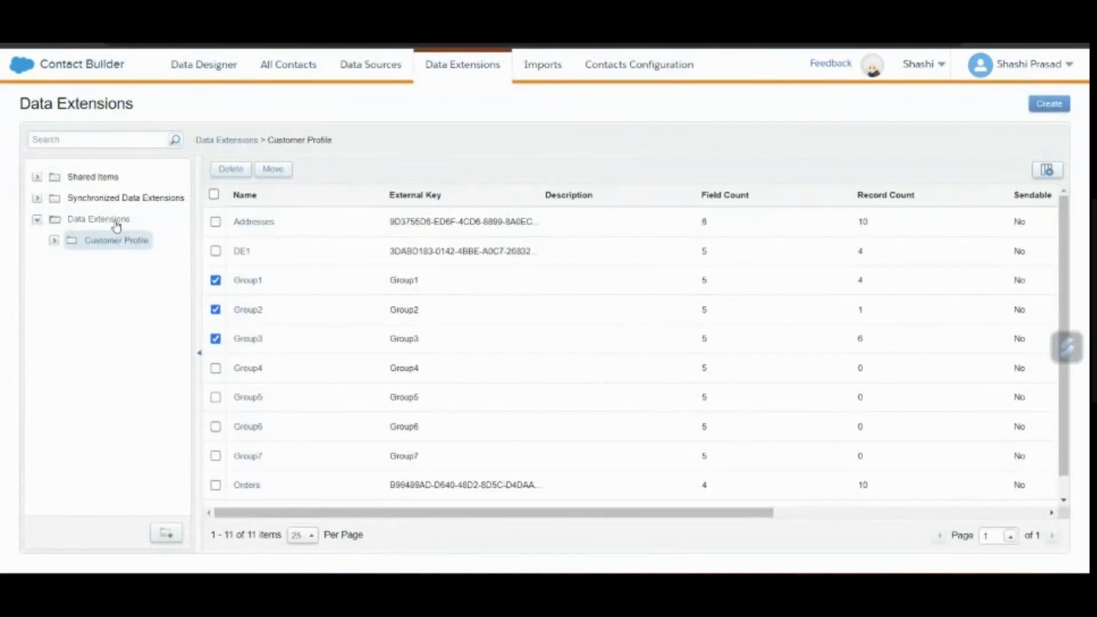
Reload the Customer Profile folder in Contact Builder, mark Group4, Group5 and Group6, and examine their record counts.
{"action": "left_click", "coordinate": [116, 222]}
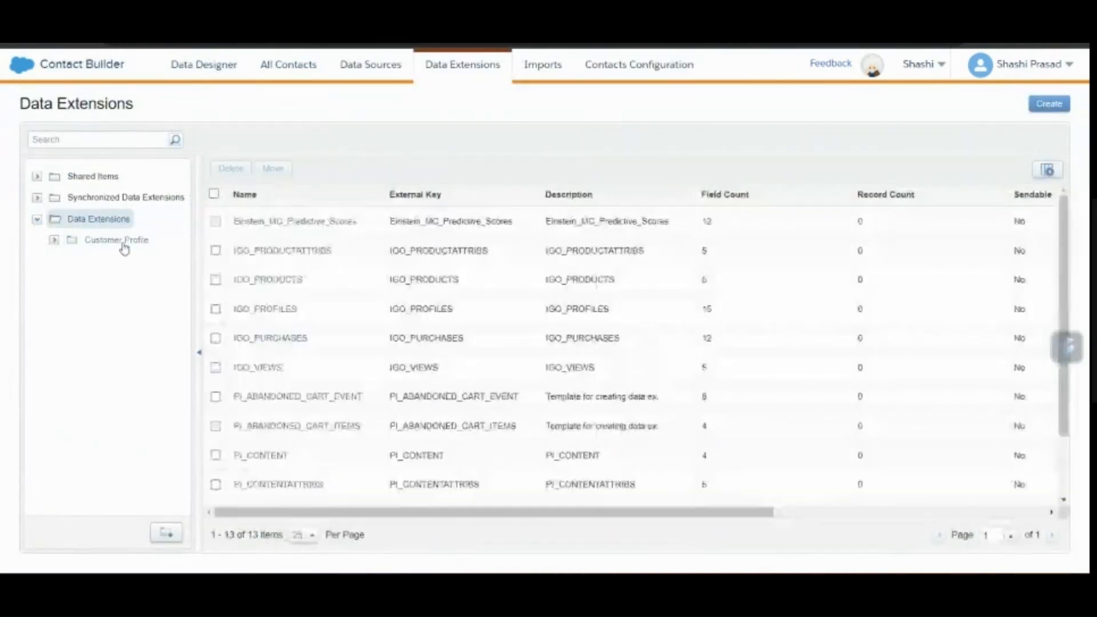
{"action": "left_click", "coordinate": [122, 243]}
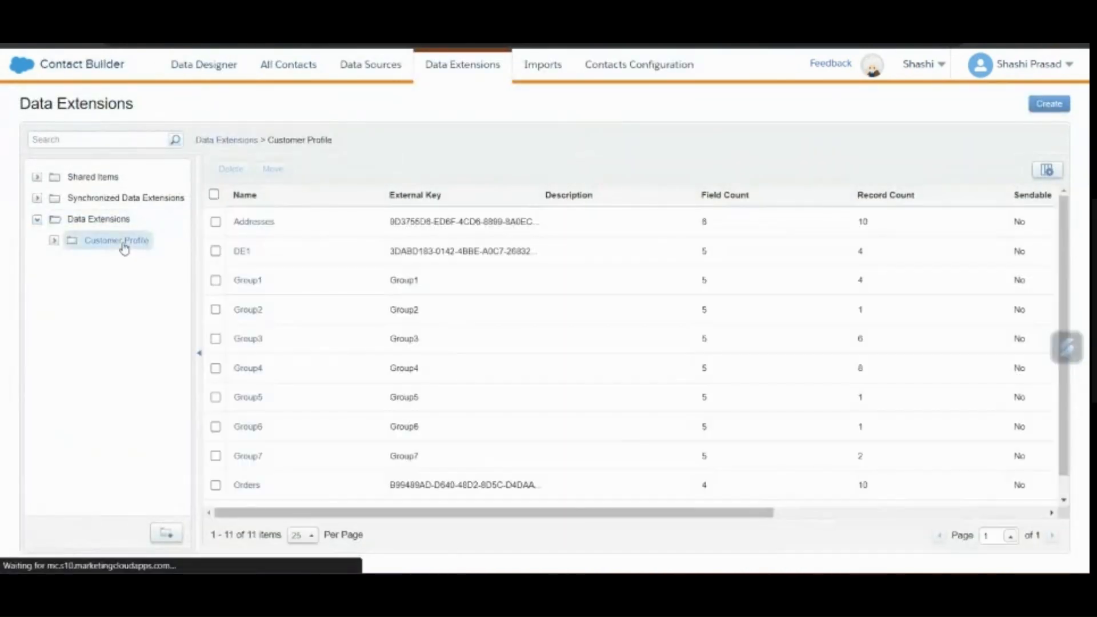
{"action": "left_click", "coordinate": [215, 368]}
{"action": "left_click", "coordinate": [216, 397]}
{"action": "left_click", "coordinate": [215, 427]}
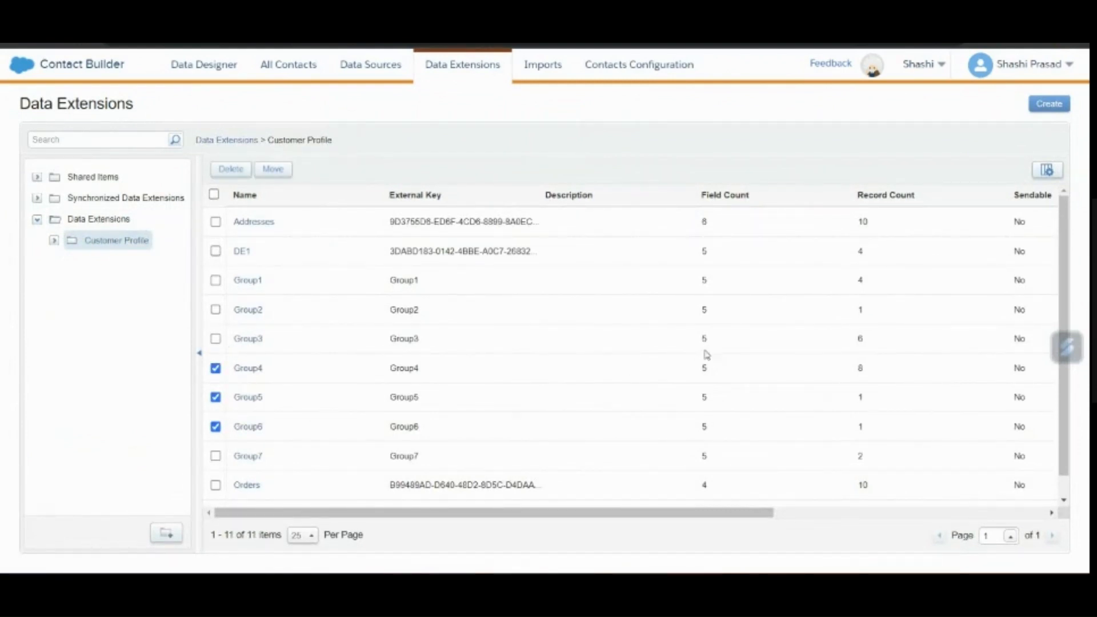
{"action": "left_click_drag", "start_coordinate": [859, 368], "coordinate": [868, 435]}
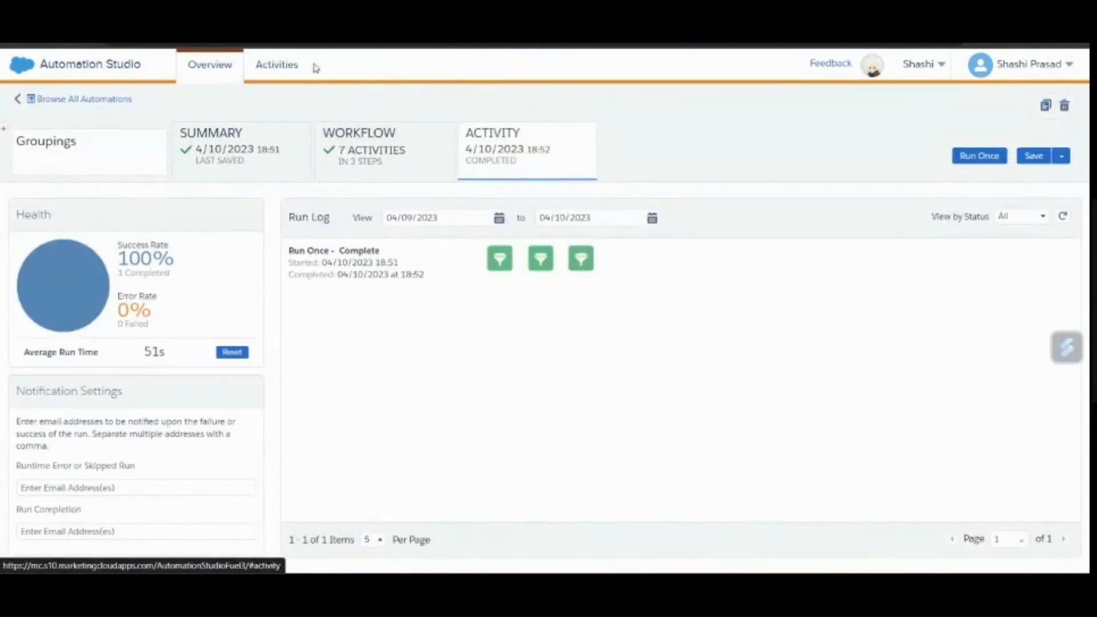
Review the Groupings workflow and run log in Automation Studio, then reload Contact Builder's Customer Profile folder and examine Group7's record count.
{"action": "left_click", "coordinate": [391, 163]}
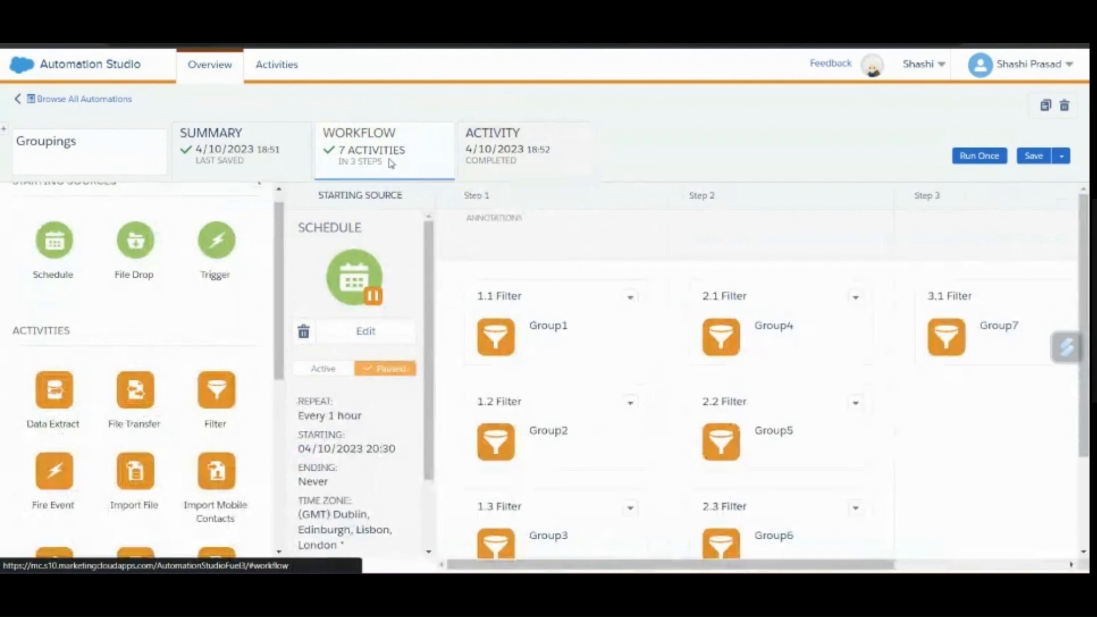
{"action": "left_click", "coordinate": [537, 153]}
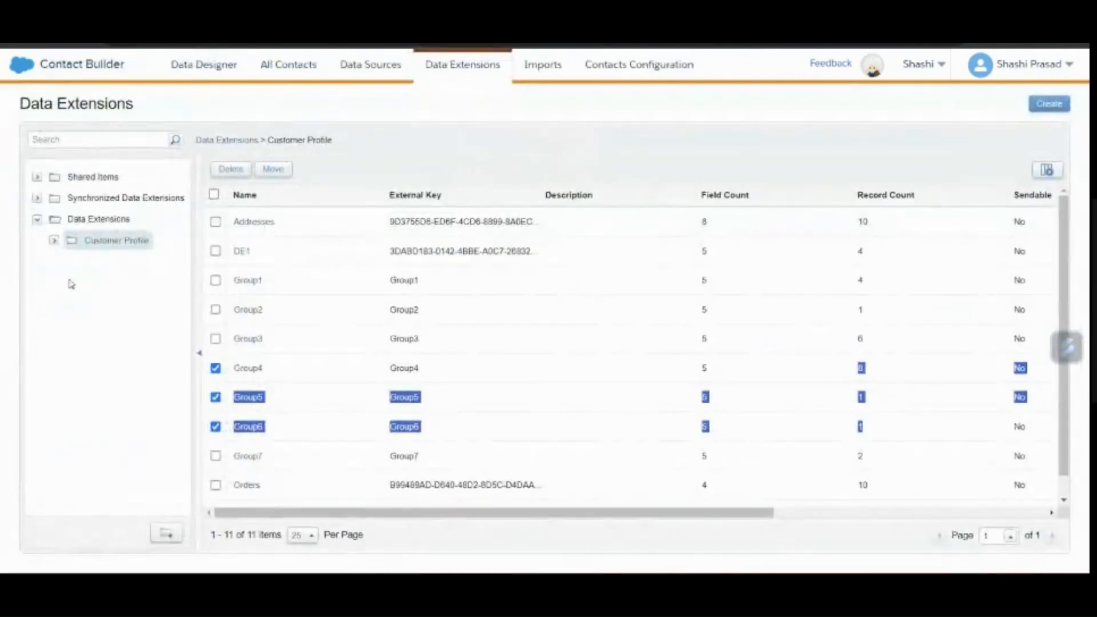
{"action": "left_click", "coordinate": [95, 219]}
{"action": "left_click", "coordinate": [109, 240]}
{"action": "scroll", "coordinate": [290, 340], "scroll_direction": "down", "scroll_amount": 1}
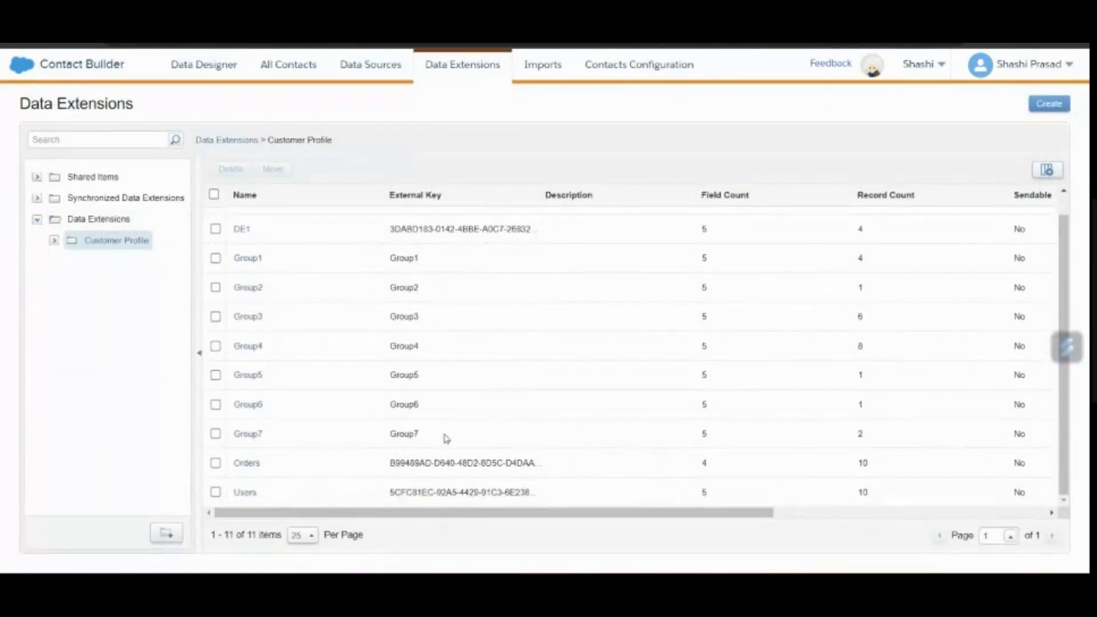
{"action": "left_click_drag", "start_coordinate": [857, 436], "coordinate": [870, 443]}
Open the Group7 data extension and examine its individual records.
{"action": "left_click", "coordinate": [253, 440]}
{"action": "left_click", "coordinate": [247, 436]}
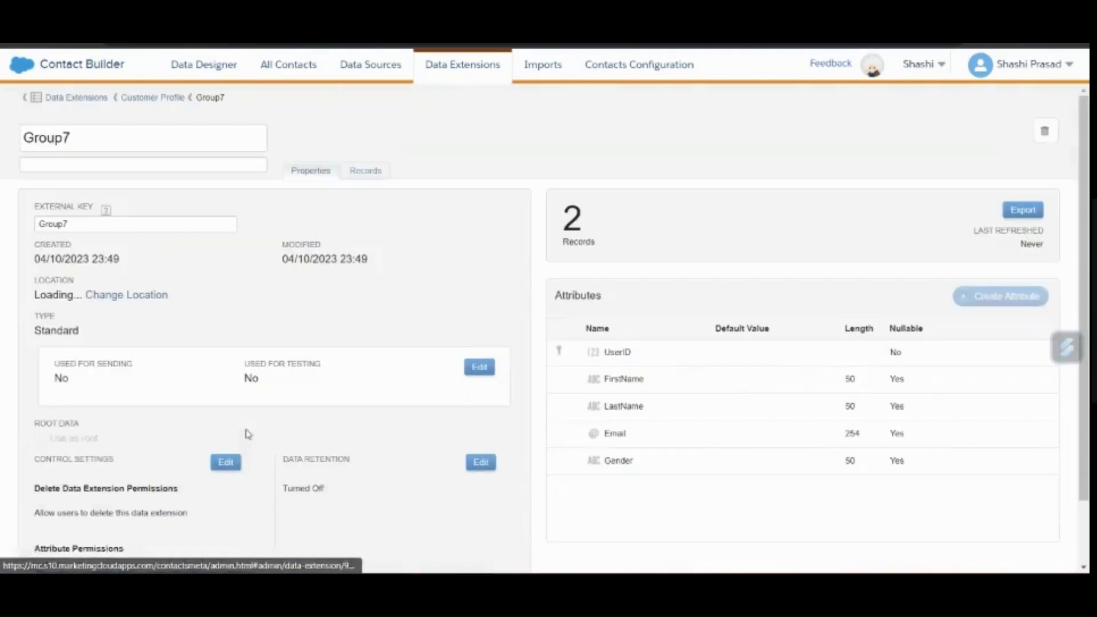
{"action": "left_click", "coordinate": [367, 177]}
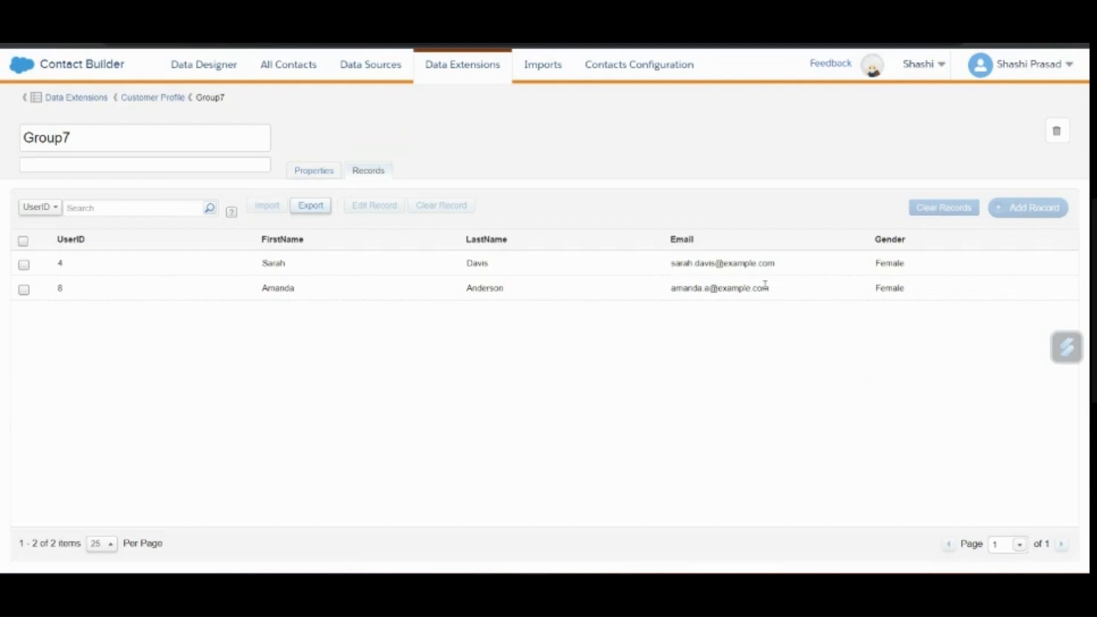
{"action": "left_click_drag", "start_coordinate": [80, 143], "coordinate": [6, 151]}
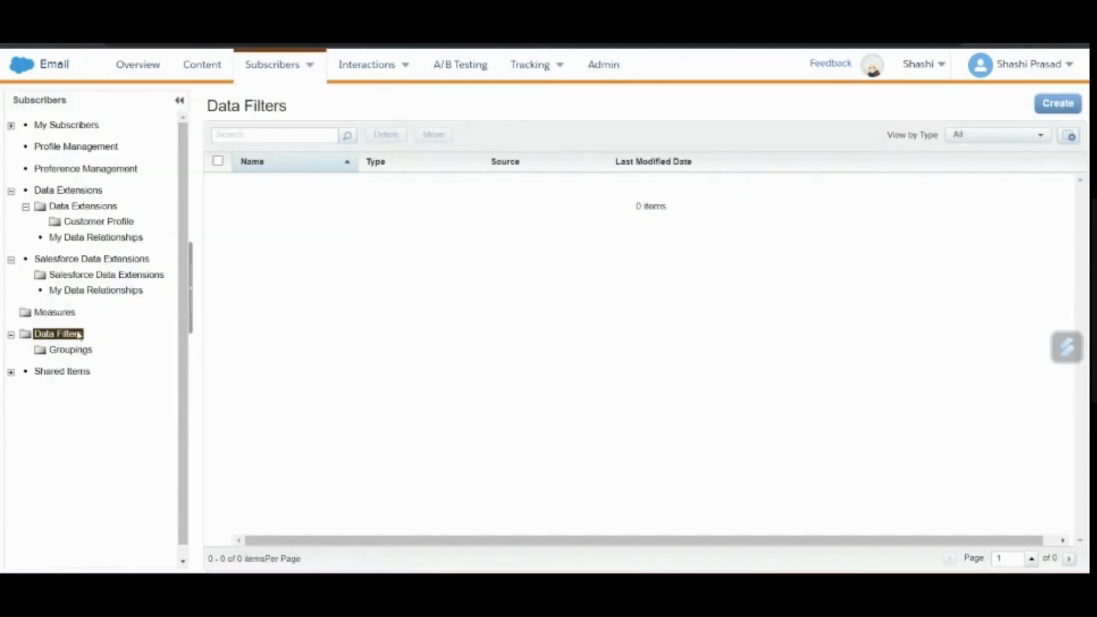
Open the Groupings data filter folder in Email Studio, then look up the filter definition behind Automation Studio's Group7 filter activity.
{"action": "left_click", "coordinate": [70, 350]}
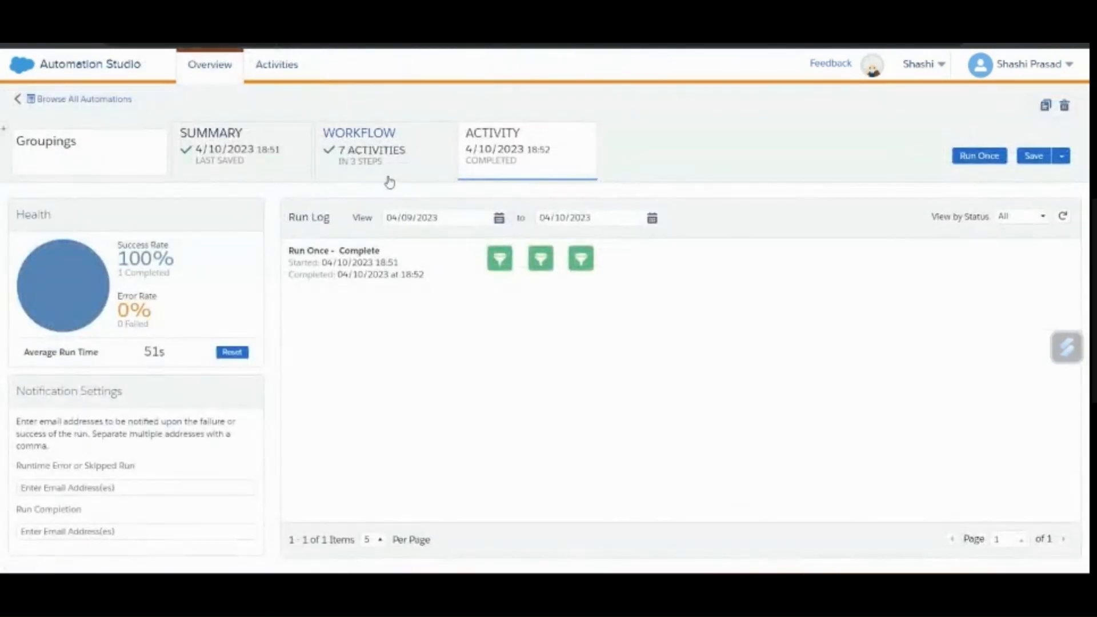
{"action": "left_click", "coordinate": [389, 180]}
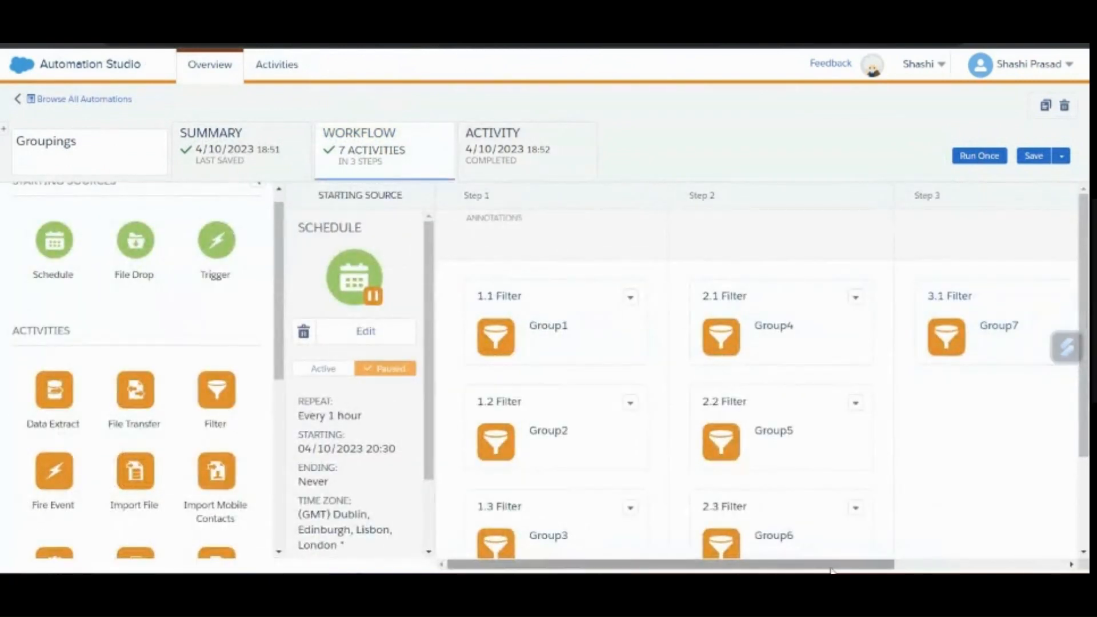
{"action": "left_click_drag", "start_coordinate": [830, 567], "coordinate": [926, 569]}
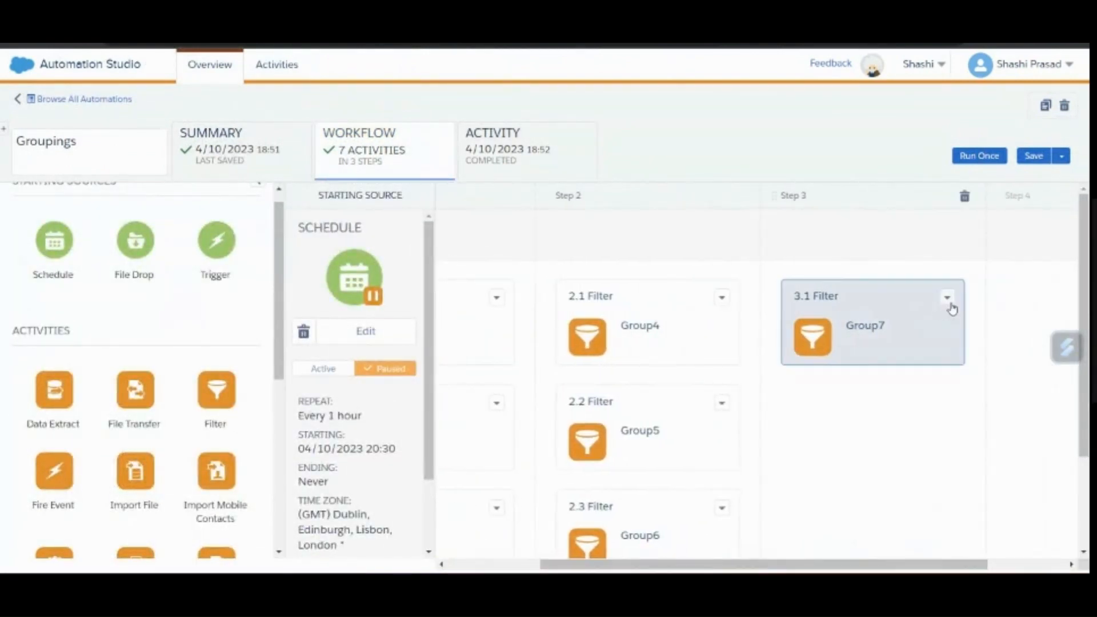
{"action": "left_click", "coordinate": [947, 297]}
{"action": "left_click", "coordinate": [965, 337]}
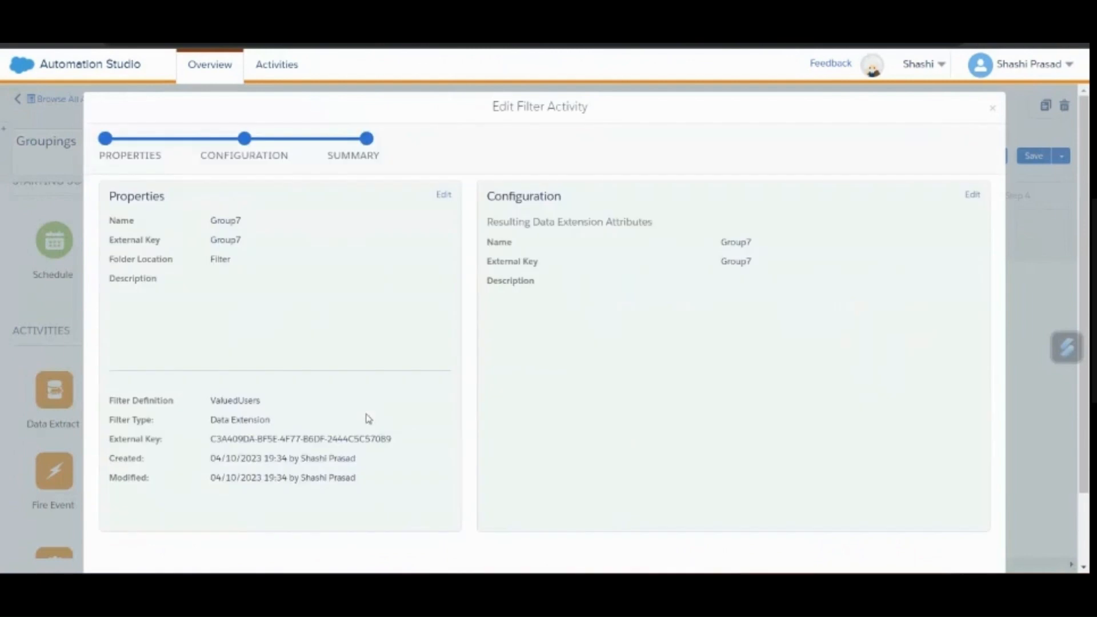
{"action": "double_click", "coordinate": [229, 400]}
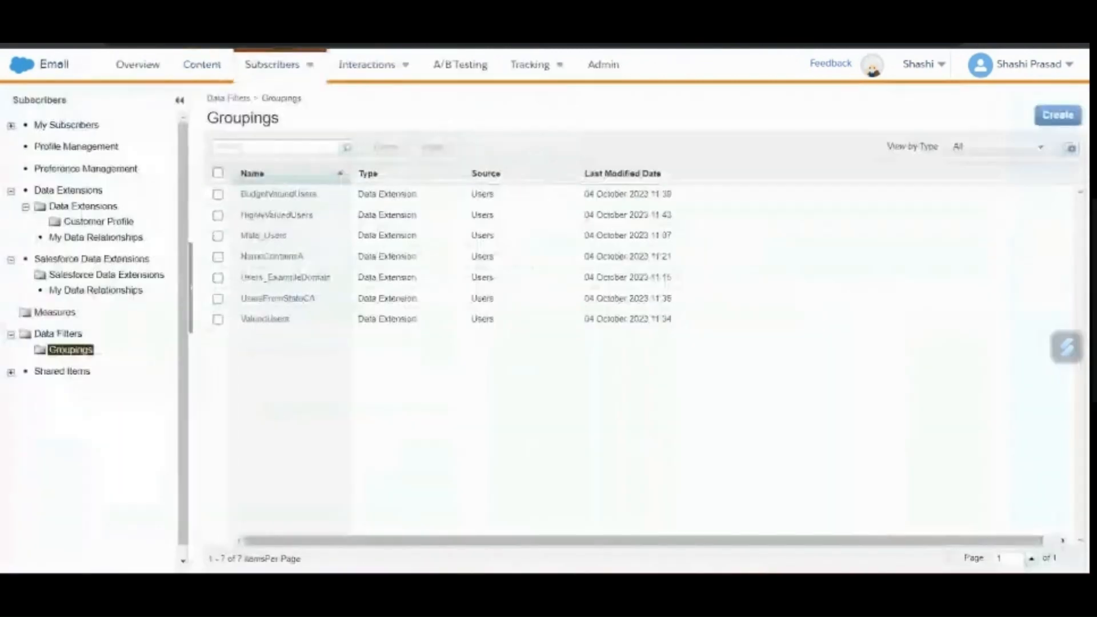
Open the ValuedUsers data filter in Email Studio and compare its criteria with the Group7 records in Contact Builder.
{"action": "left_click", "coordinate": [277, 320]}
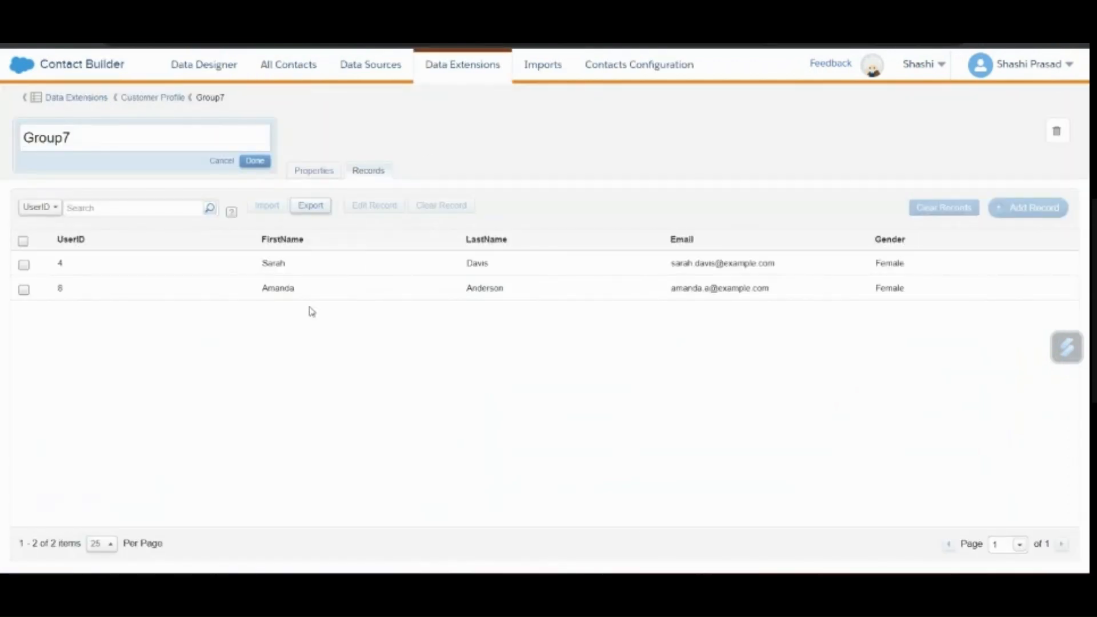
{"action": "left_click", "coordinate": [312, 312]}
{"action": "double_click", "coordinate": [274, 262]}
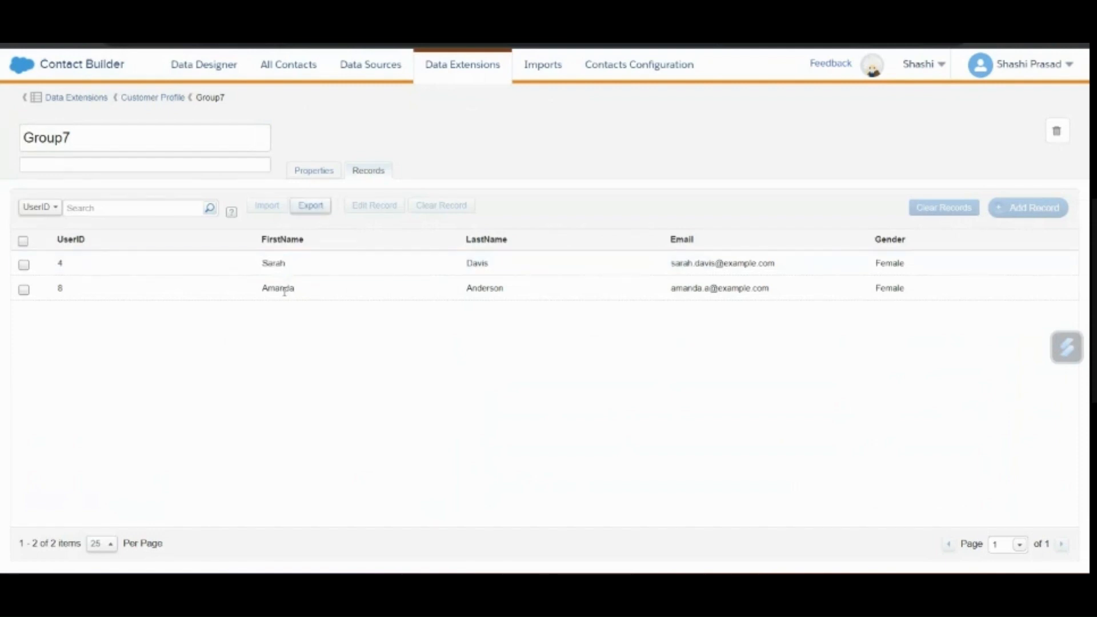
{"action": "double_click", "coordinate": [284, 289]}
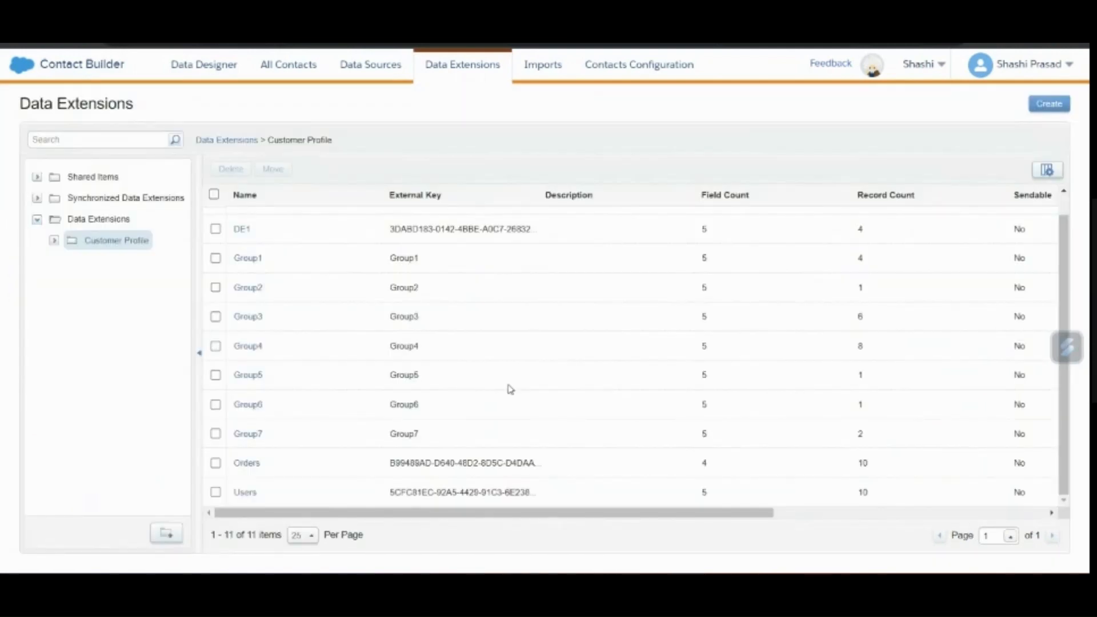